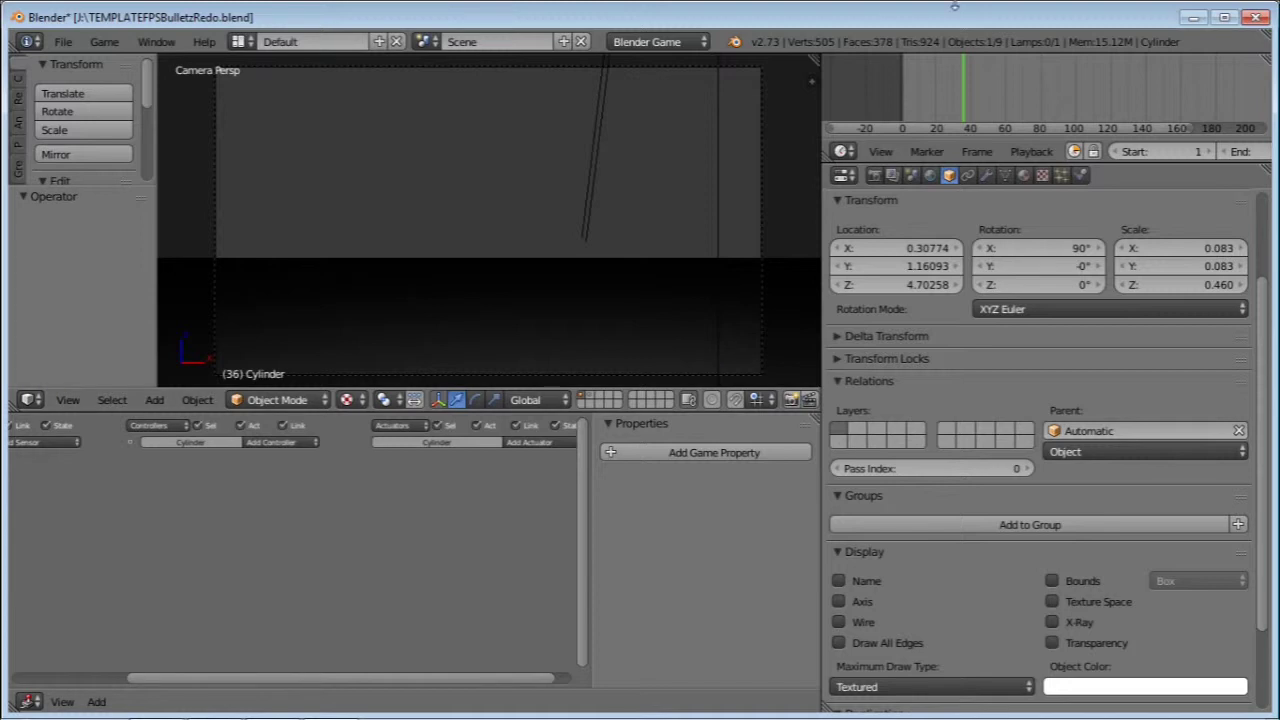
Step: Switch to the browser and look over the download pages of the Assault Rifle and Pistol game models
{"action": "middle_click_drag", "start_coordinate": [763, 266], "coordinate": [490, 260]}
{"action": "scroll", "coordinate": [665, 239], "scroll_direction": "down", "scroll_amount": 5}
{"action": "scroll", "coordinate": [566, 238], "scroll_direction": "down", "scroll_amount": 3}
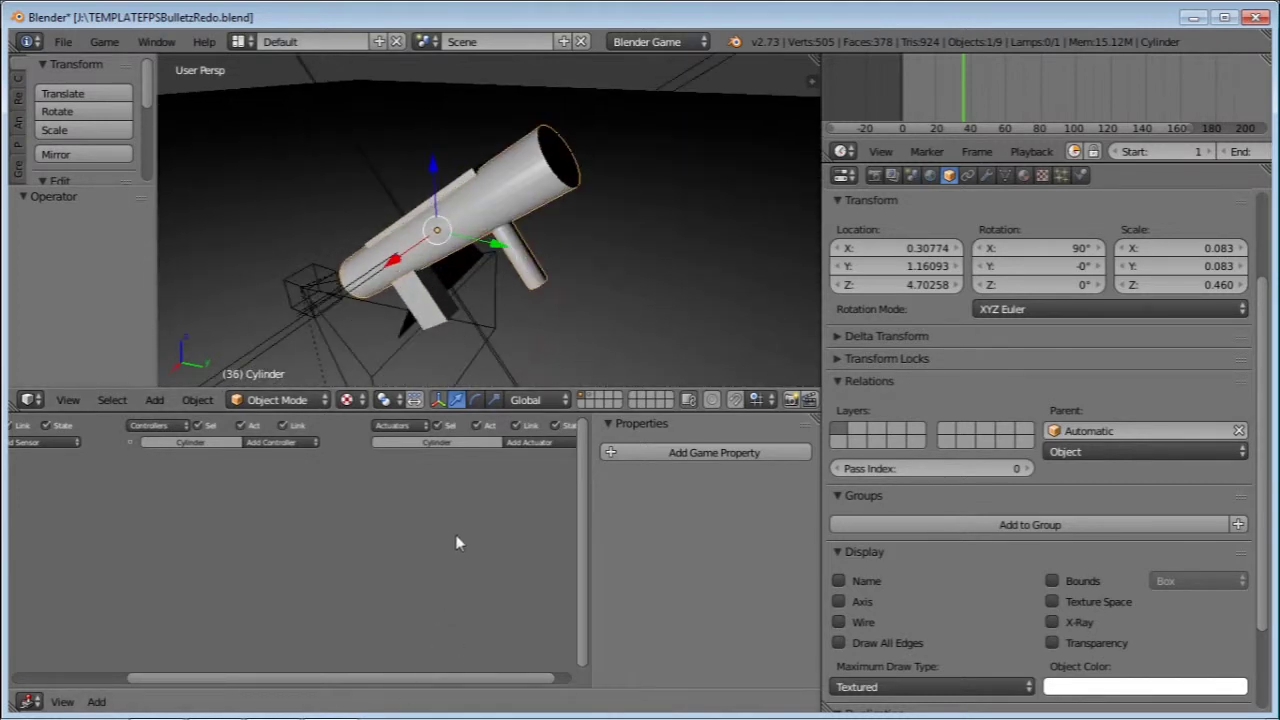
{"action": "left_click", "coordinate": [155, 702]}
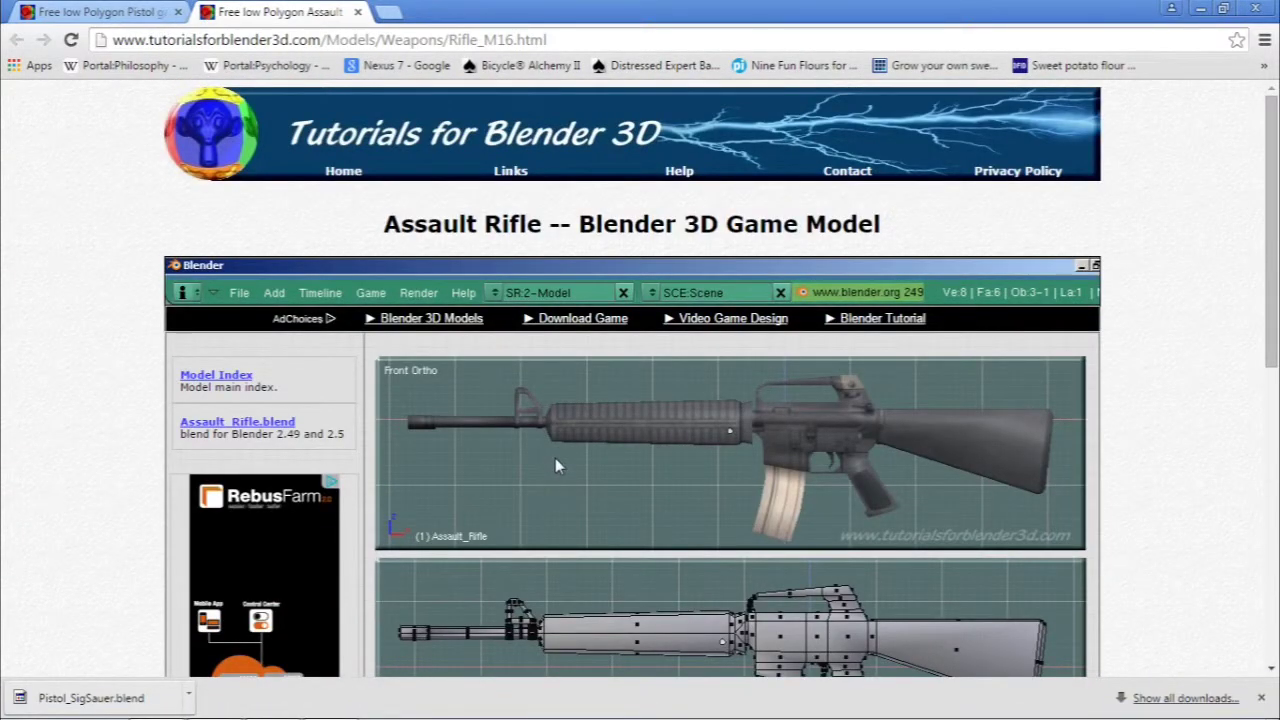
{"action": "scroll", "coordinate": [566, 425], "scroll_direction": "down", "scroll_amount": 3}
{"action": "scroll", "coordinate": [572, 420], "scroll_direction": "up", "scroll_amount": 3}
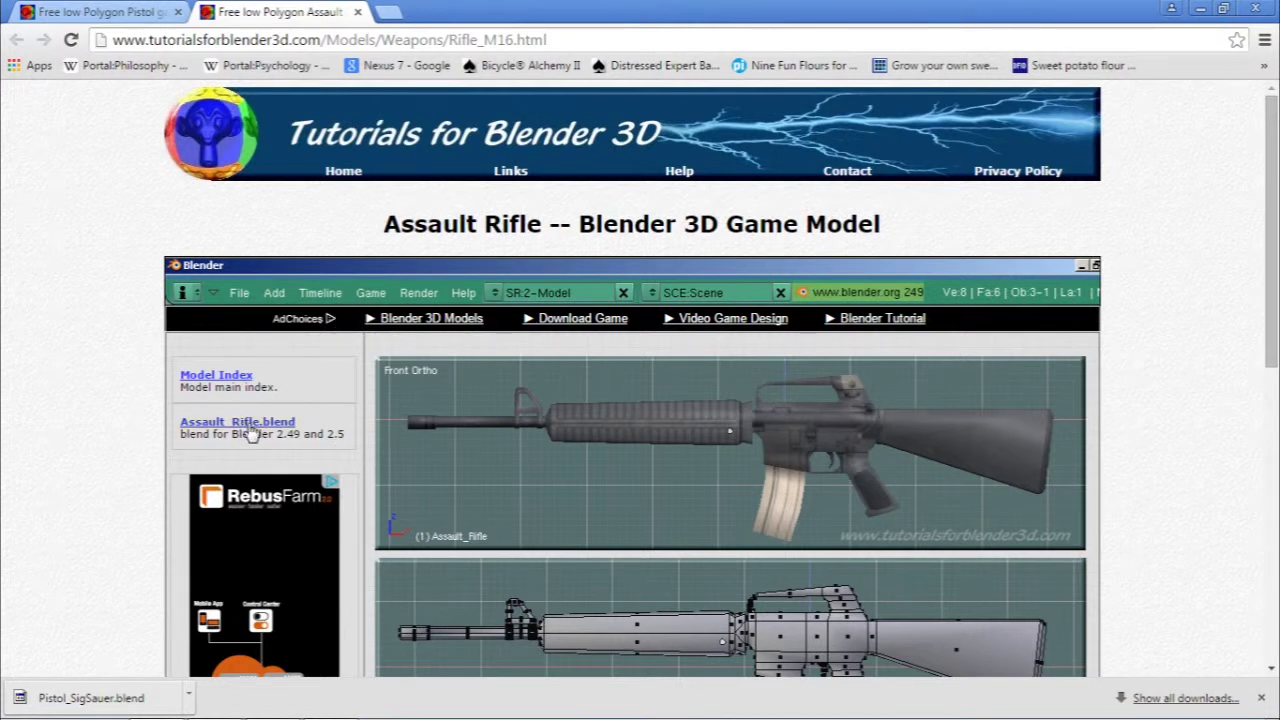
{"action": "left_click", "coordinate": [107, 10]}
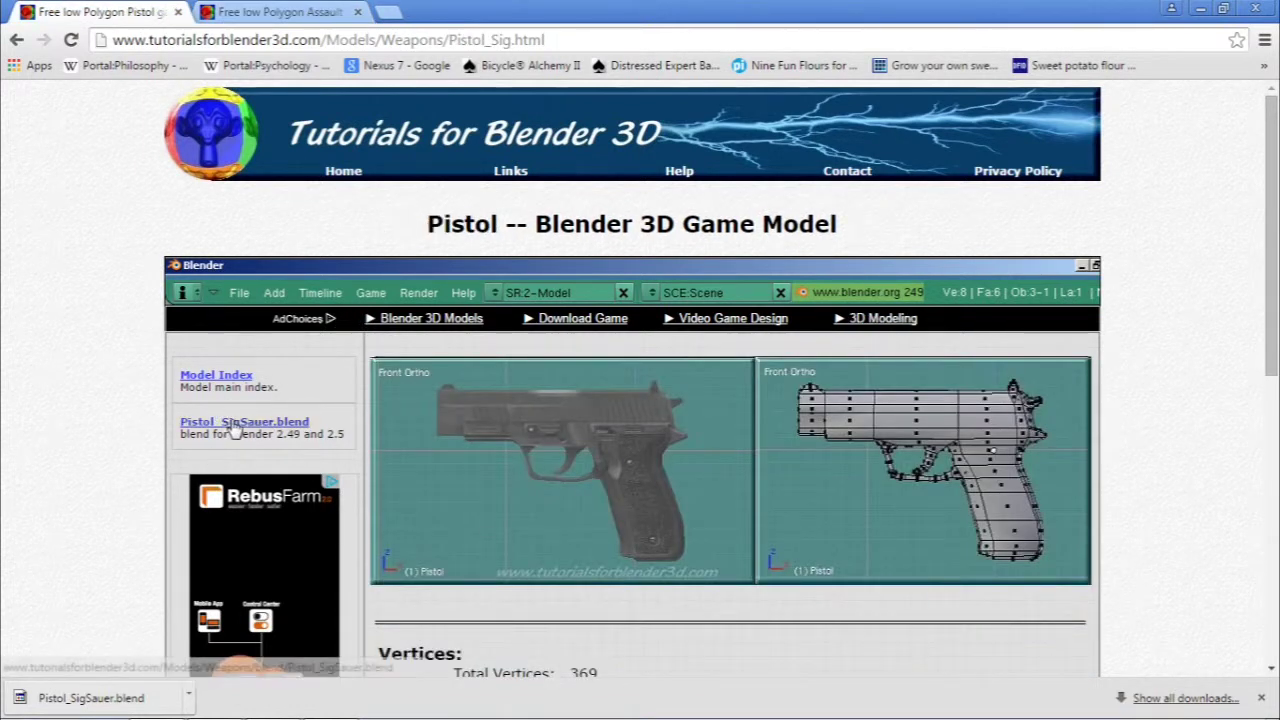
{"action": "left_click", "coordinate": [288, 11]}
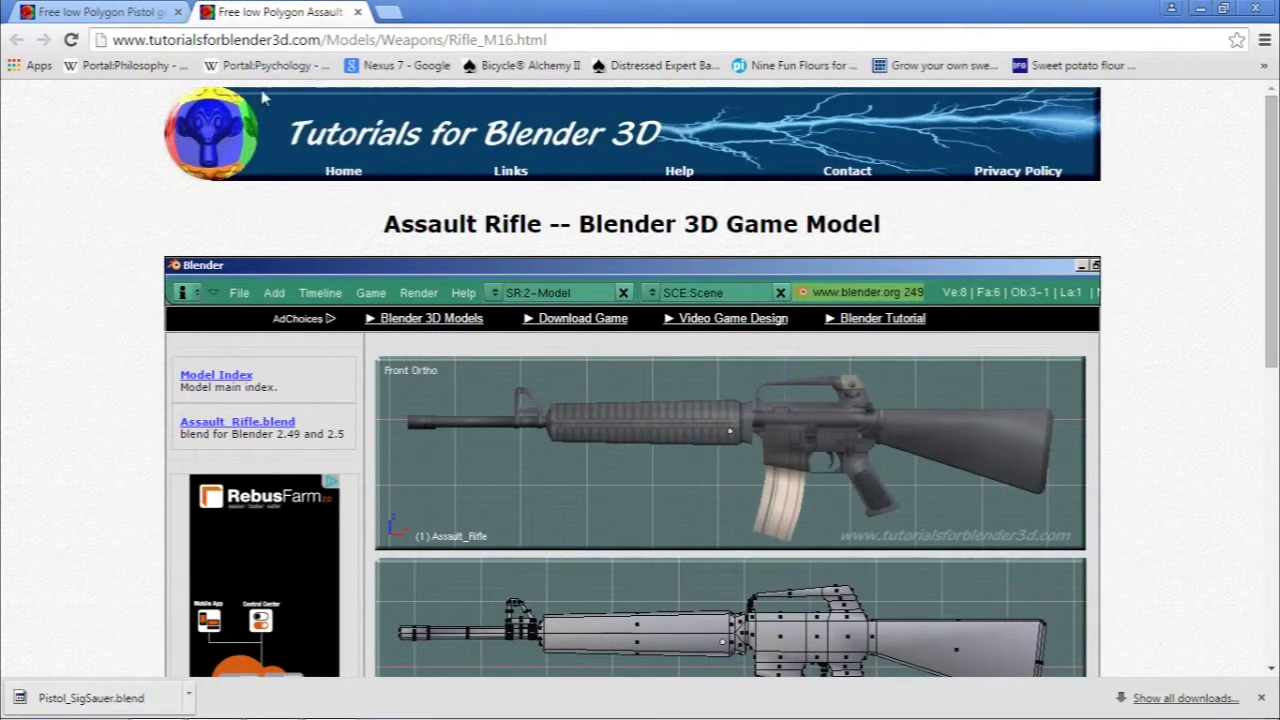
Step: Switch back to Blender and play the weapon animation from frame 1, stopping at frame 7 with the L-shaped placeholder gun in view
{"action": "left_click", "coordinate": [331, 711]}
{"action": "middle_click_drag", "start_coordinate": [391, 291], "coordinate": [517, 197]}
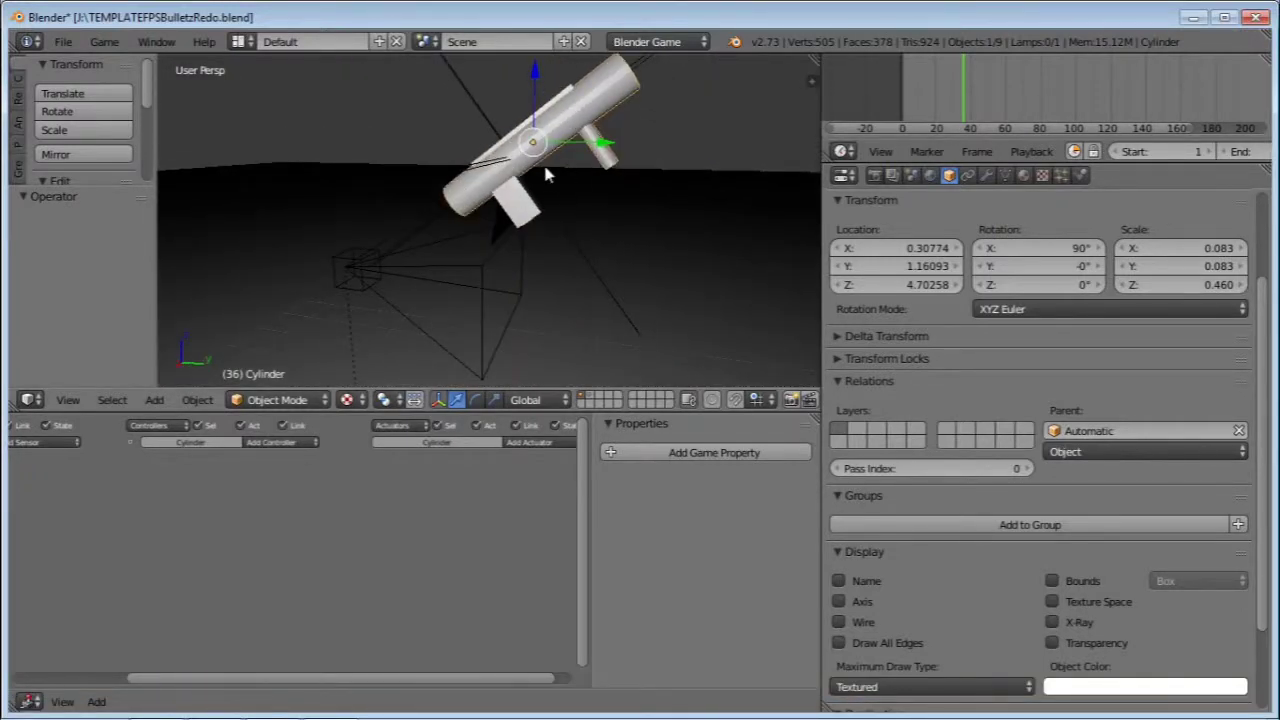
{"action": "key", "text": "Escape"}
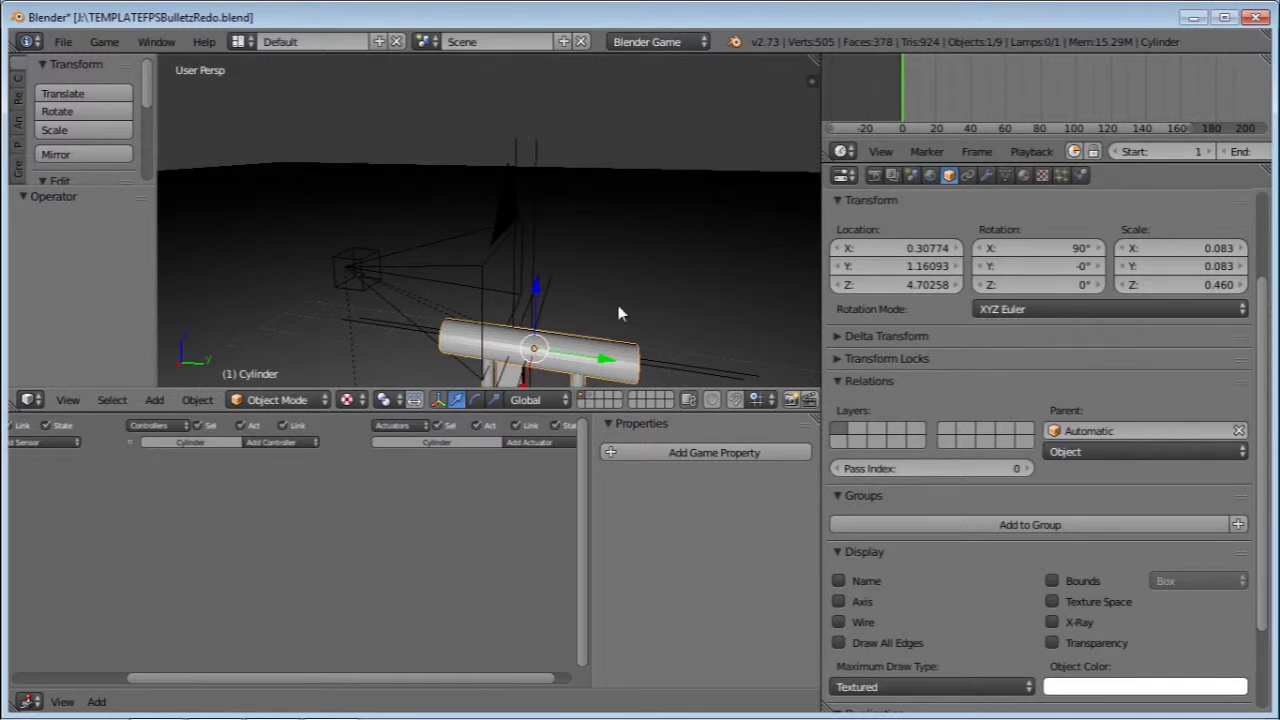
{"action": "key", "text": "alt+a"}
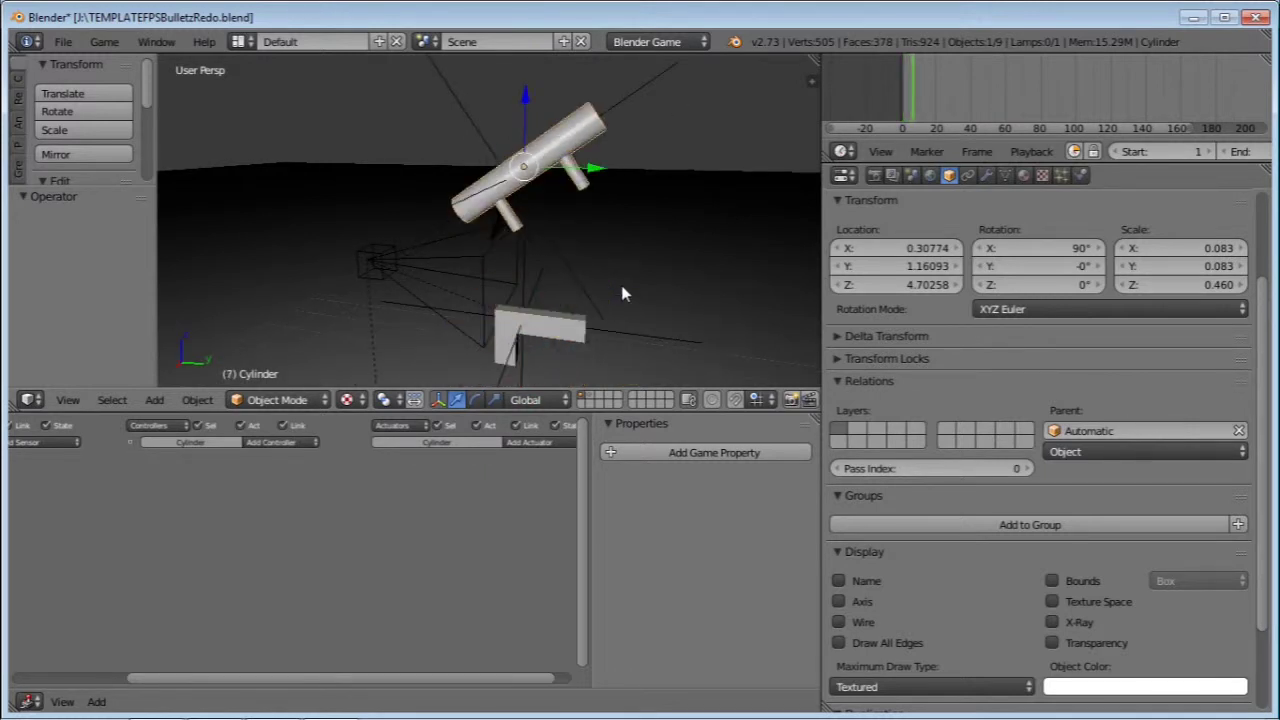
{"action": "middle_click_drag", "start_coordinate": [591, 274], "coordinate": [557, 304], "text": "shift"}
{"action": "scroll", "coordinate": [649, 281], "scroll_direction": "up", "scroll_amount": 4}
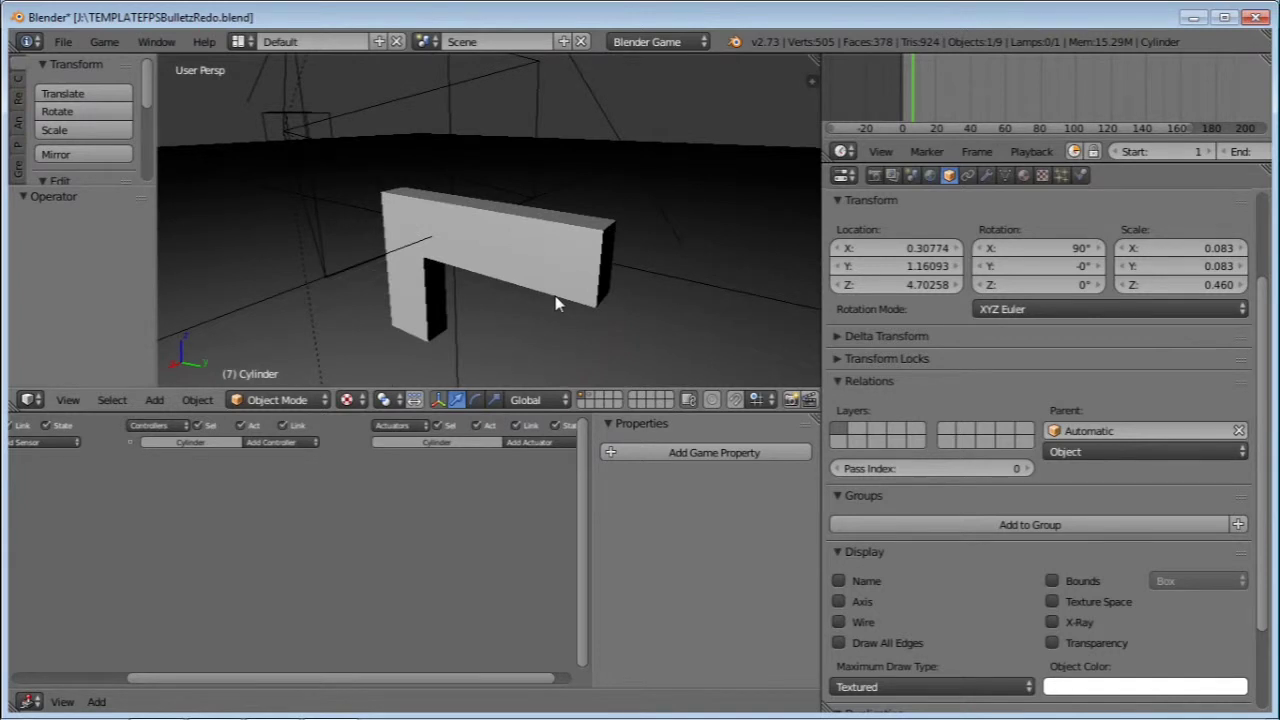
Step: Append the Pistol object from Pistol_SigSauer.blend in the Assets folder
{"action": "key", "text": "shift+F1"}
{"action": "left_click", "coordinate": [1232, 120]}
{"action": "left_click", "coordinate": [62, 41]}
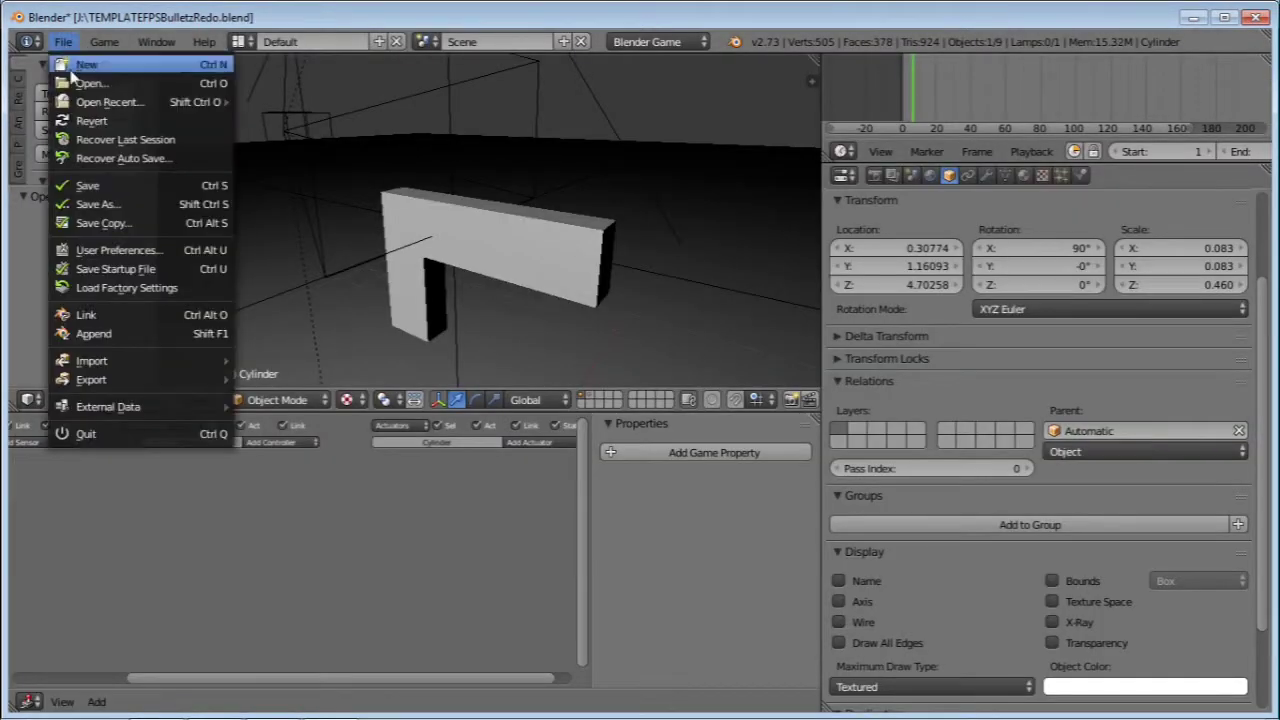
{"action": "left_click", "coordinate": [123, 338]}
{"action": "left_click", "coordinate": [75, 359]}
{"action": "left_click", "coordinate": [322, 191]}
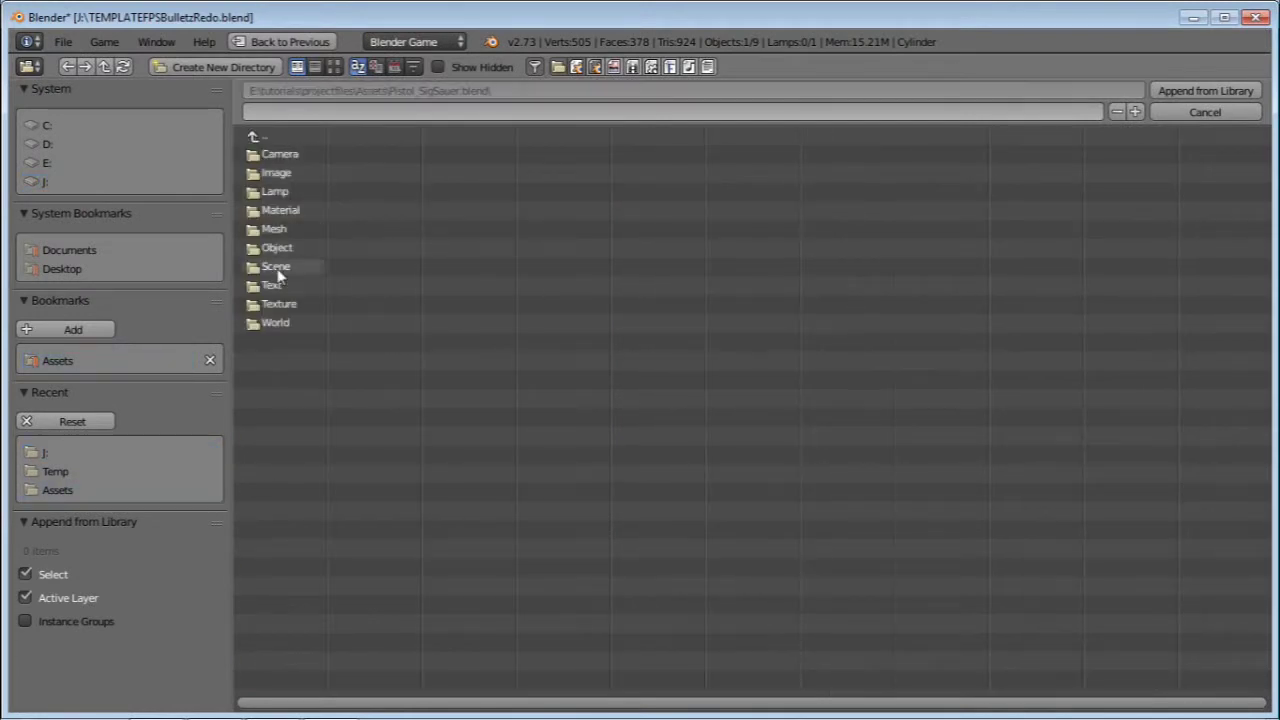
{"action": "left_click", "coordinate": [270, 247]}
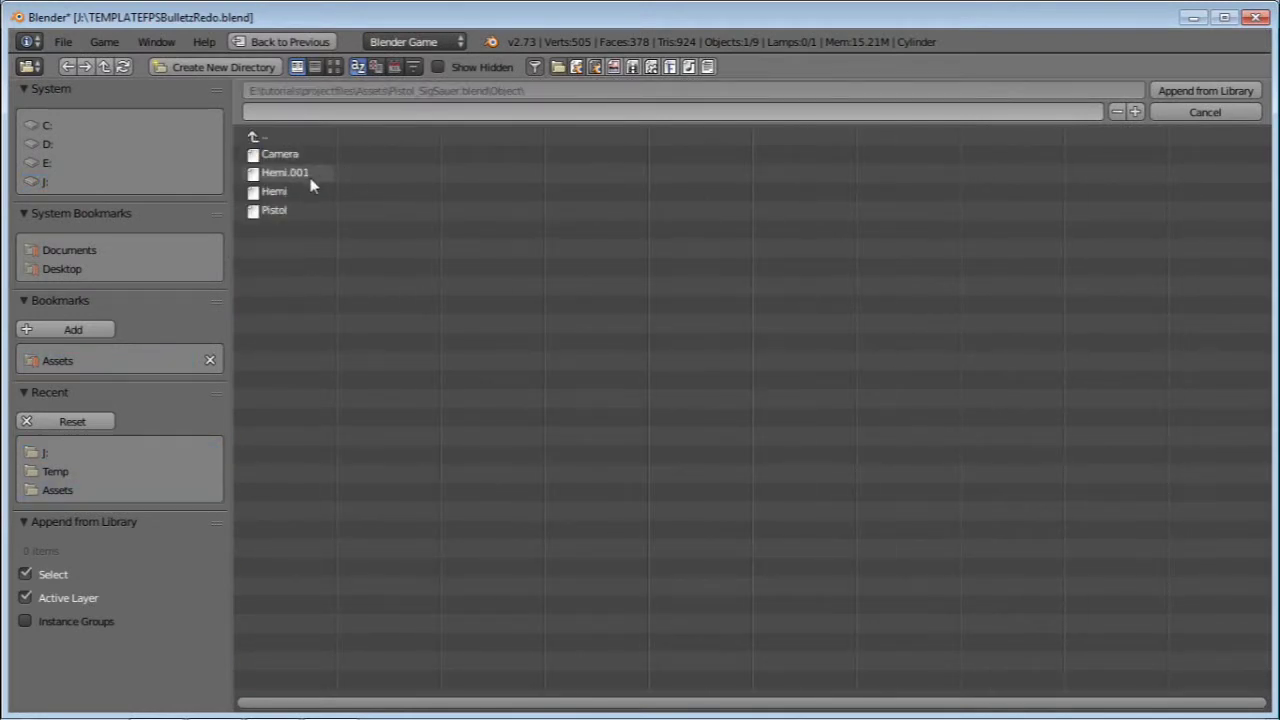
{"action": "left_click", "coordinate": [290, 211]}
{"action": "left_click", "coordinate": [1224, 90]}
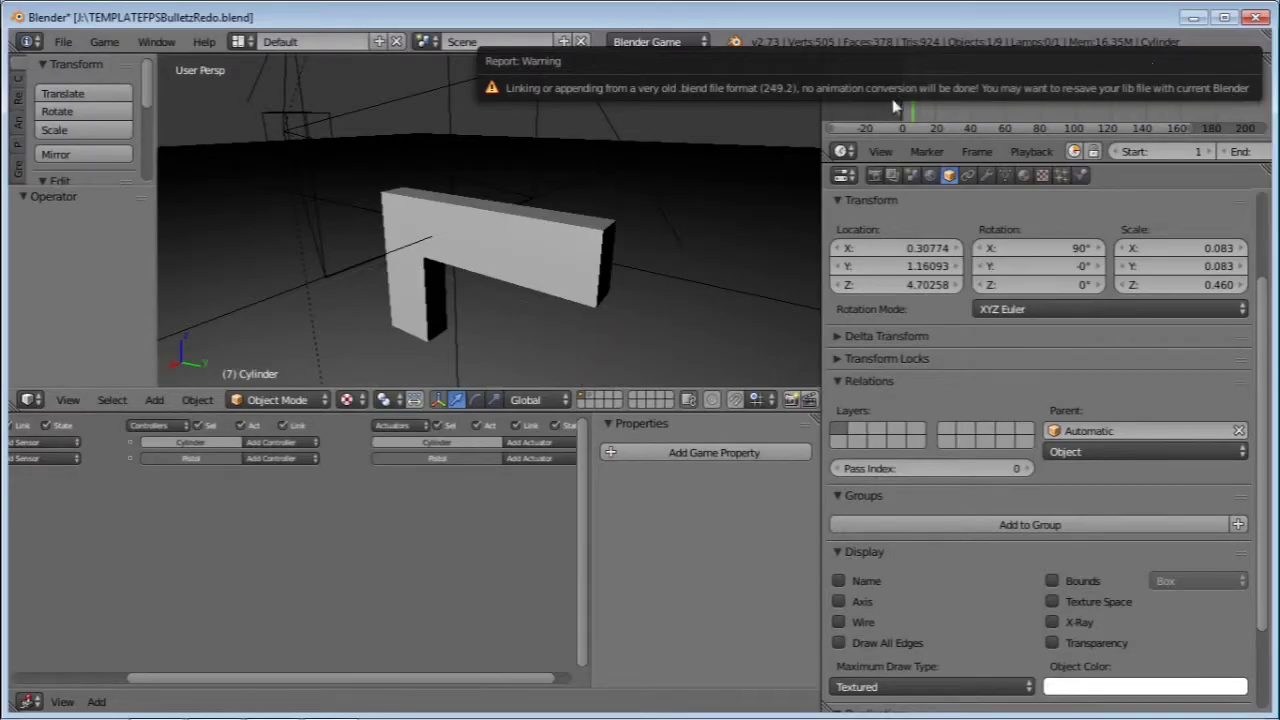
Step: Move the appended pistol up and forward near the placeholder gun, to about Y 1.82 and Z 4.15
{"action": "middle_click_drag", "start_coordinate": [646, 168], "coordinate": [487, 306]}
{"action": "scroll", "coordinate": [609, 235], "scroll_direction": "down", "scroll_amount": 4}
{"action": "left_click_drag", "start_coordinate": [465, 330], "coordinate": [466, 184]}
{"action": "left_click_drag", "start_coordinate": [489, 267], "coordinate": [550, 302]}
{"action": "middle_click_drag", "start_coordinate": [554, 296], "coordinate": [565, 219]}
{"action": "scroll", "coordinate": [584, 262], "scroll_direction": "up", "scroll_amount": 3}
{"action": "left_click_drag", "start_coordinate": [524, 281], "coordinate": [526, 244]}
{"action": "scroll", "coordinate": [575, 280], "scroll_direction": "up", "scroll_amount": 1}
{"action": "middle_click_drag", "start_coordinate": [578, 285], "coordinate": [589, 321]}
{"action": "scroll", "coordinate": [548, 320], "scroll_direction": "up", "scroll_amount": 1}
Step: Scale the pistol up to about 2.77 and rotate it -90° about the Z axis
{"action": "right_click", "coordinate": [550, 325]}
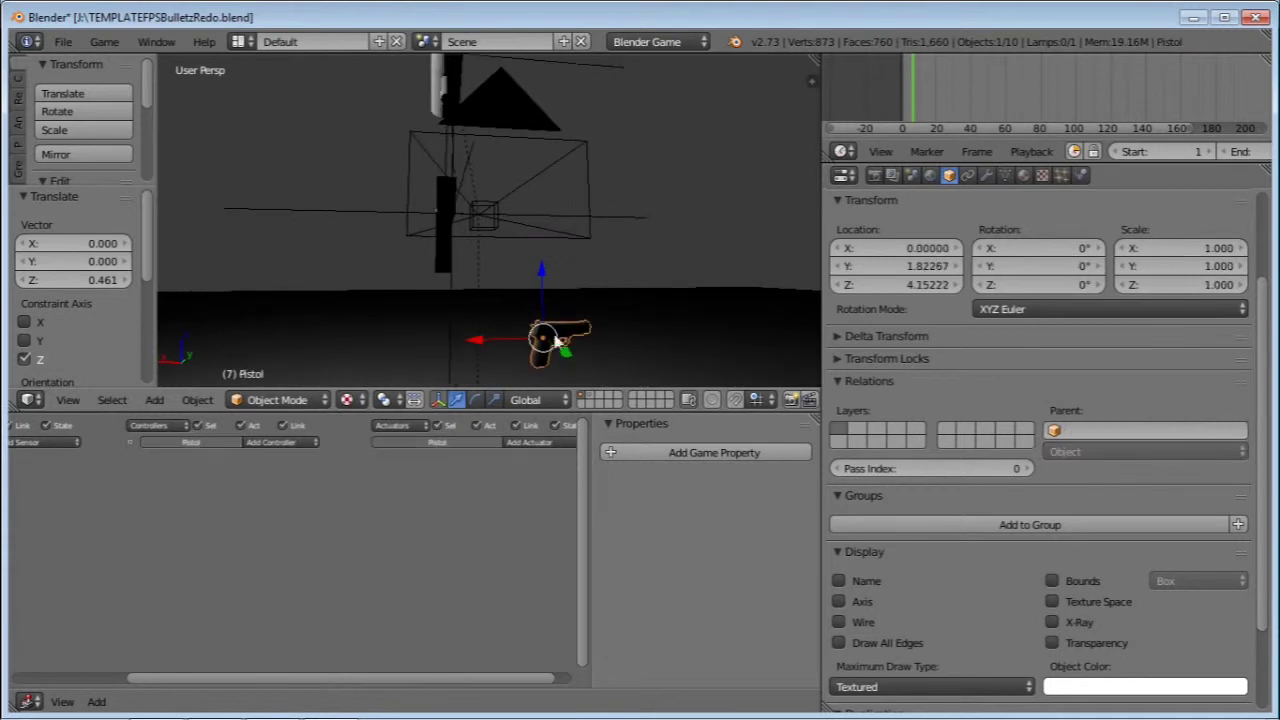
{"action": "key", "text": "s"}
{"action": "left_click", "coordinate": [727, 349]}
{"action": "middle_click_drag", "start_coordinate": [498, 228], "coordinate": [604, 270]}
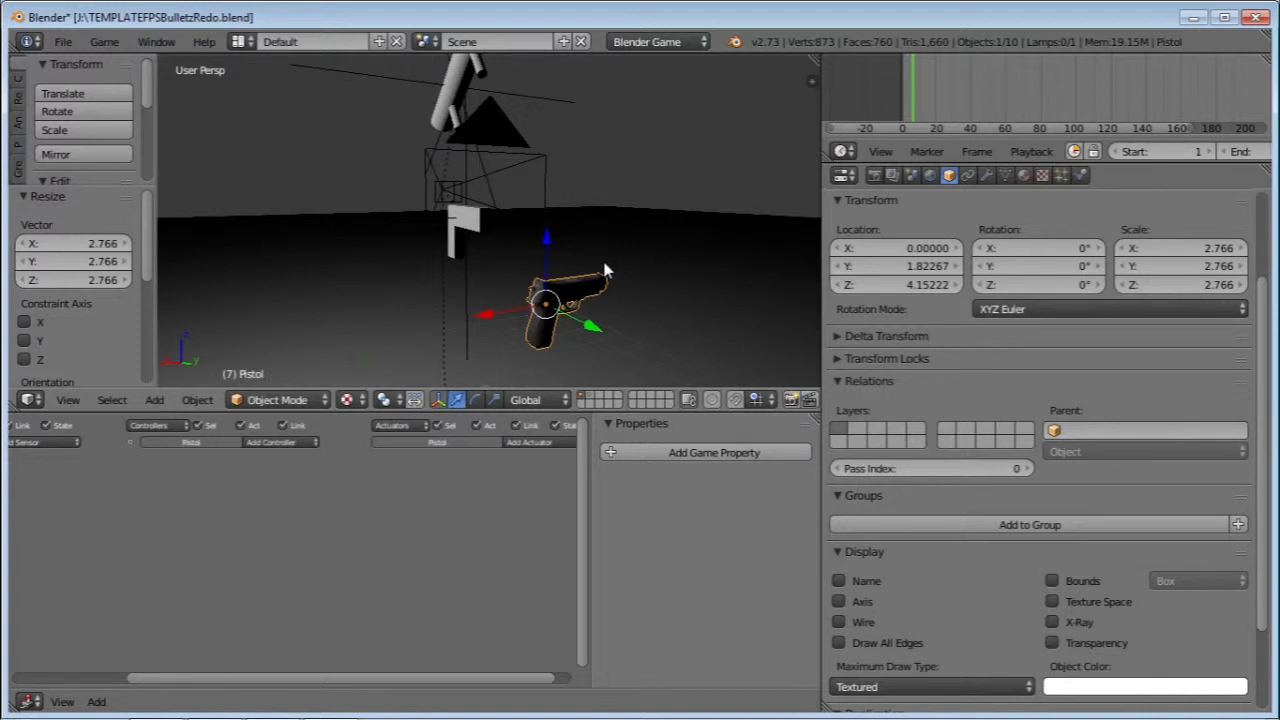
{"action": "type", "text": "rz90"}
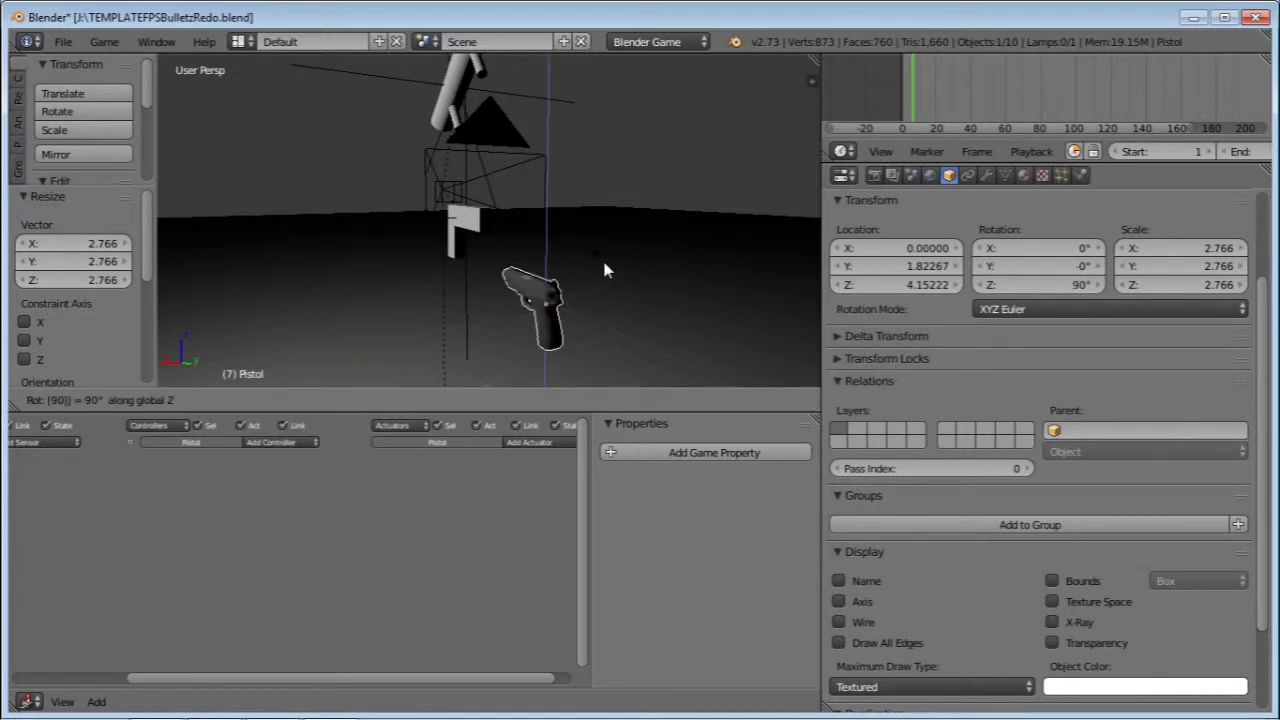
{"action": "type", "text": "-"}
{"action": "key", "text": "Return"}
Step: Move the pistol beside the L-shaped placeholder gun, to about X 0.19, Y 1.25, Z 4.59
{"action": "middle_click_drag", "start_coordinate": [604, 270], "coordinate": [484, 216]}
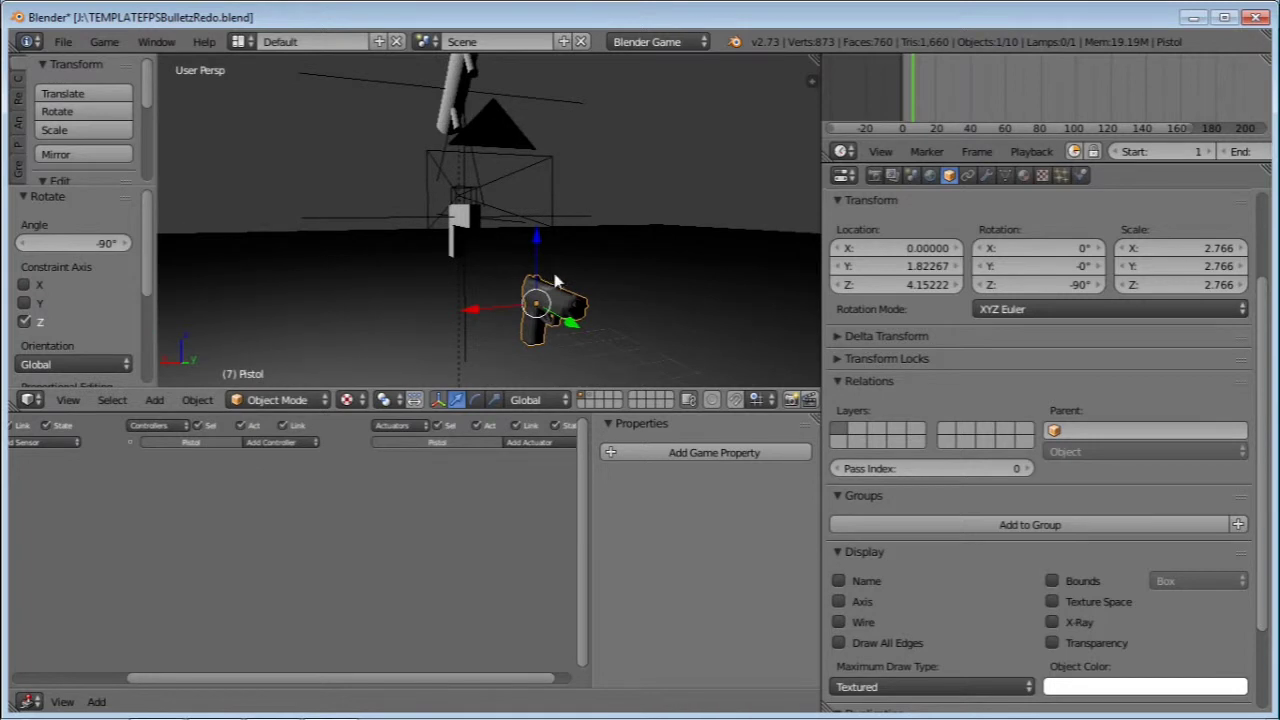
{"action": "left_click_drag", "start_coordinate": [537, 237], "coordinate": [540, 157]}
{"action": "middle_click_drag", "start_coordinate": [540, 157], "coordinate": [638, 262]}
{"action": "left_click_drag", "start_coordinate": [638, 261], "coordinate": [566, 236]}
{"action": "middle_click_drag", "start_coordinate": [591, 271], "coordinate": [483, 216]}
{"action": "left_click_drag", "start_coordinate": [450, 215], "coordinate": [397, 216]}
{"action": "left_click_drag", "start_coordinate": [462, 143], "coordinate": [464, 168]}
{"action": "middle_click_drag", "start_coordinate": [464, 168], "coordinate": [541, 240]}
Step: Parent the pistol to the semi empty using the Object parent type
{"action": "right_click", "coordinate": [323, 230]}
{"action": "right_click", "coordinate": [437, 203]}
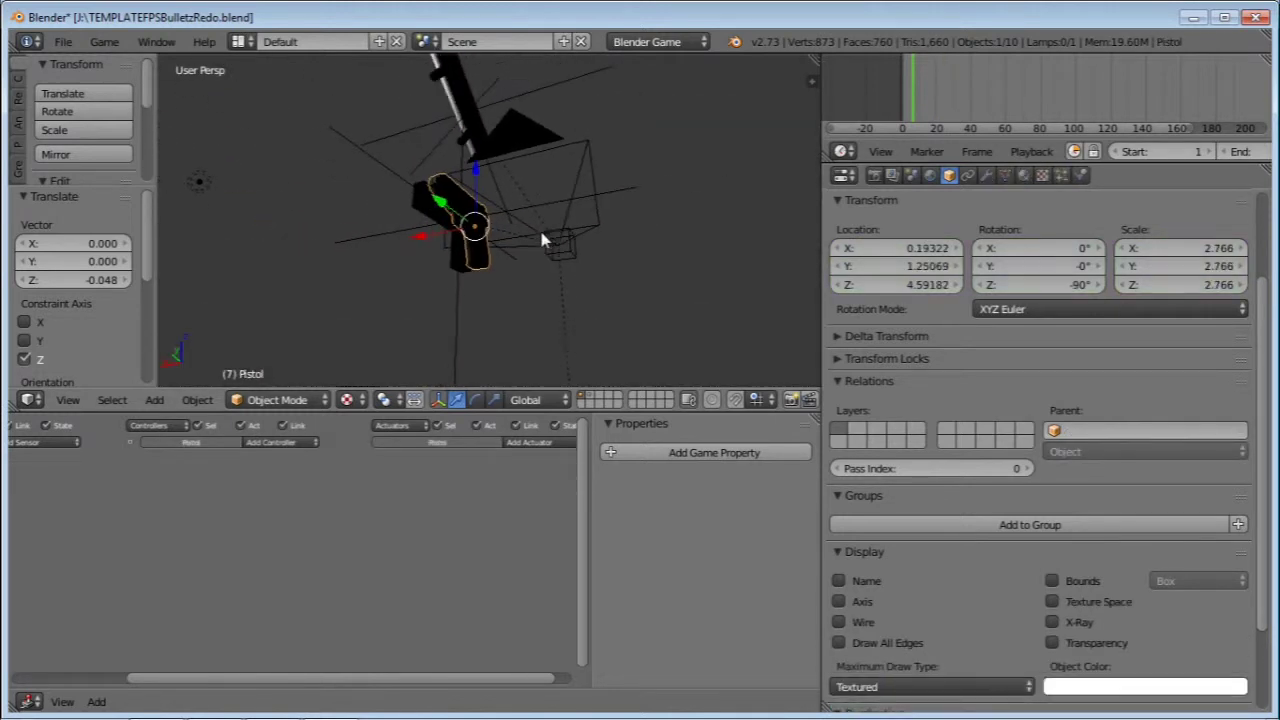
{"action": "right_click", "coordinate": [376, 157], "text": "shift"}
{"action": "right_click", "coordinate": [377, 160]}
{"action": "middle_click_drag", "start_coordinate": [461, 196], "coordinate": [485, 284]}
{"action": "right_click", "coordinate": [478, 232]}
{"action": "right_click", "coordinate": [383, 197], "text": "shift"}
{"action": "scroll", "coordinate": [464, 300], "scroll_direction": "up", "scroll_amount": 4}
{"action": "key", "text": "ctrl+p"}
{"action": "left_click", "coordinate": [460, 291]}
Step: Delete the L-shaped placeholder gun Cube.001 beside the pistol
{"action": "right_click", "coordinate": [438, 250]}
{"action": "right_click", "coordinate": [427, 255]}
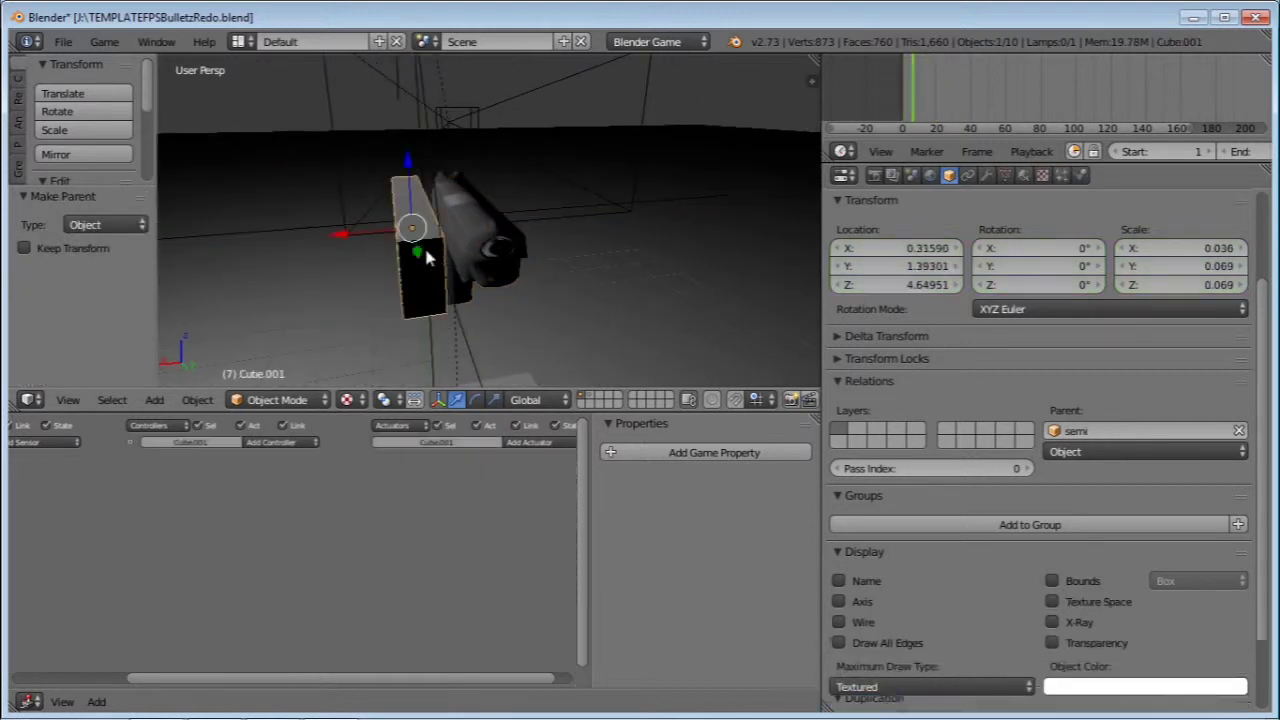
{"action": "key", "text": "Delete"}
Step: Move the pistol along the X axis by about 0.1 into the deleted placeholder's position
{"action": "right_click", "coordinate": [460, 249]}
{"action": "key", "text": "g"}
{"action": "key", "text": "x"}
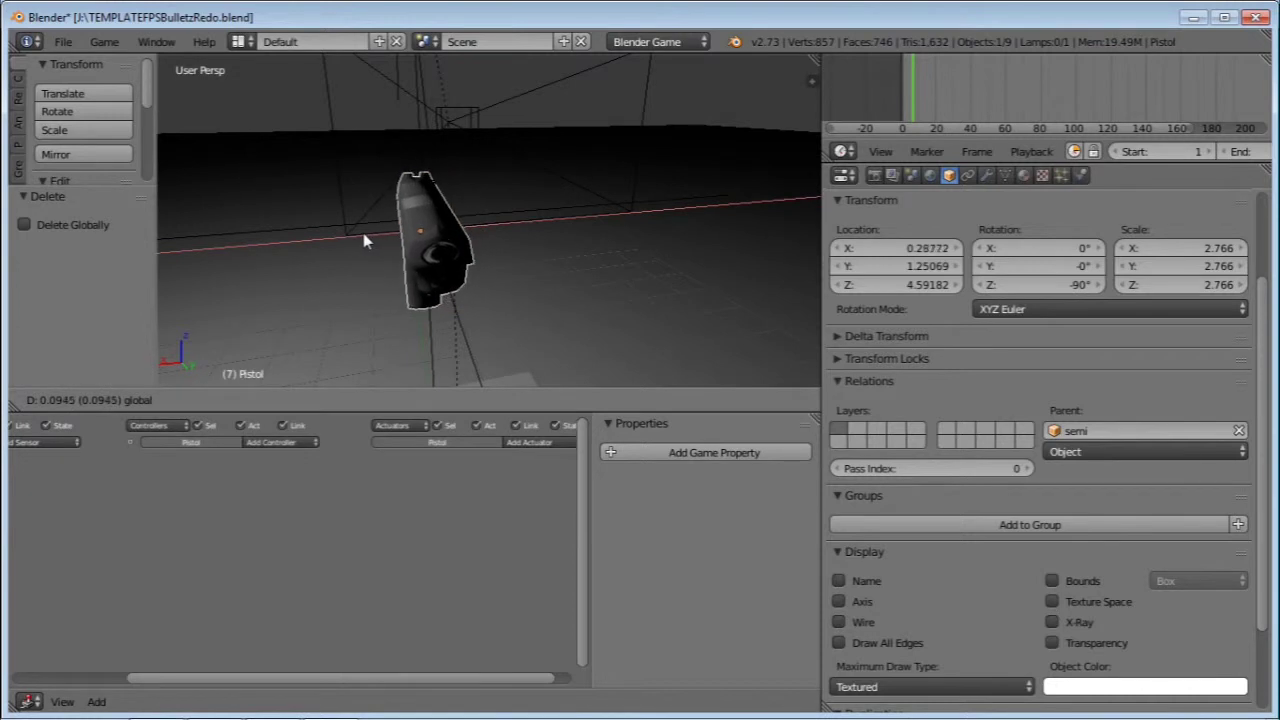
{"action": "left_click_drag", "start_coordinate": [363, 233], "coordinate": [362, 233]}
{"action": "middle_click_drag", "start_coordinate": [523, 191], "coordinate": [392, 198]}
Step: Run the game from the camera view, test switching to weapons 1 and 2 and firing, and end the game
{"action": "key", "text": "KP_0"}
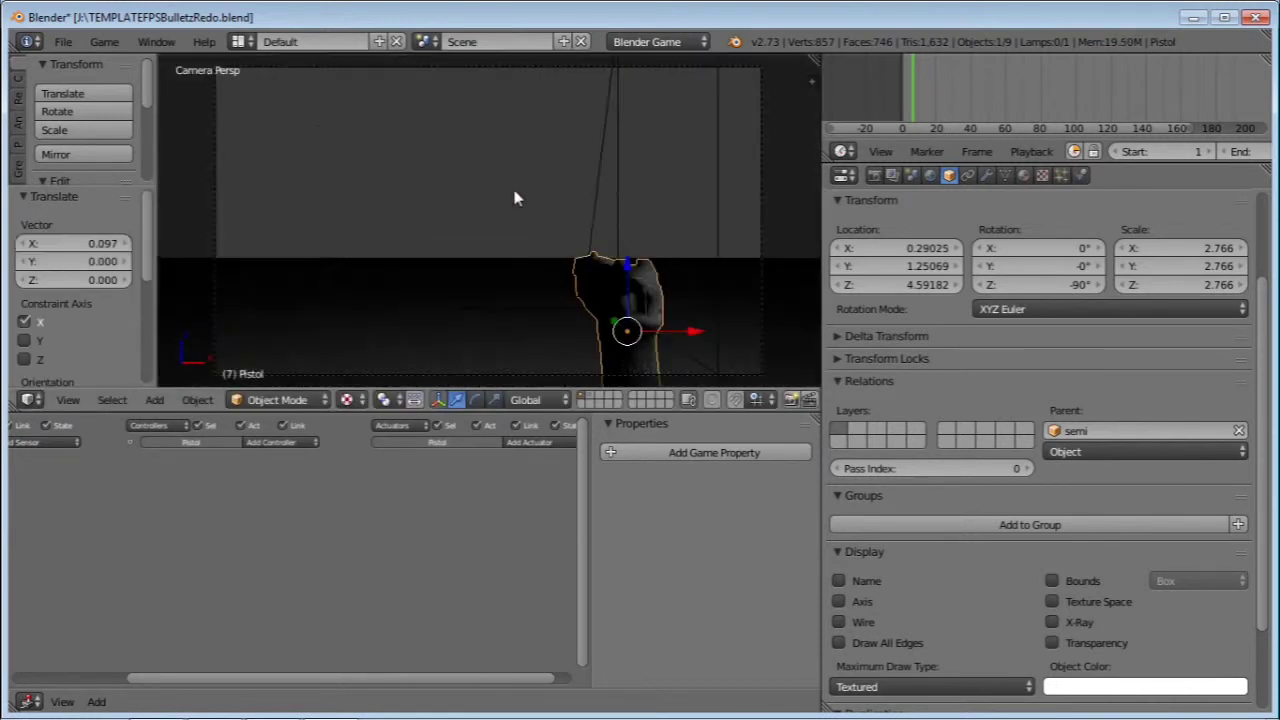
{"action": "key", "text": "p"}
{"action": "key", "text": "1"}
{"action": "key", "text": "2"}
{"action": "left_click", "coordinate": [489, 220]}
{"action": "left_click", "coordinate": [489, 220]}
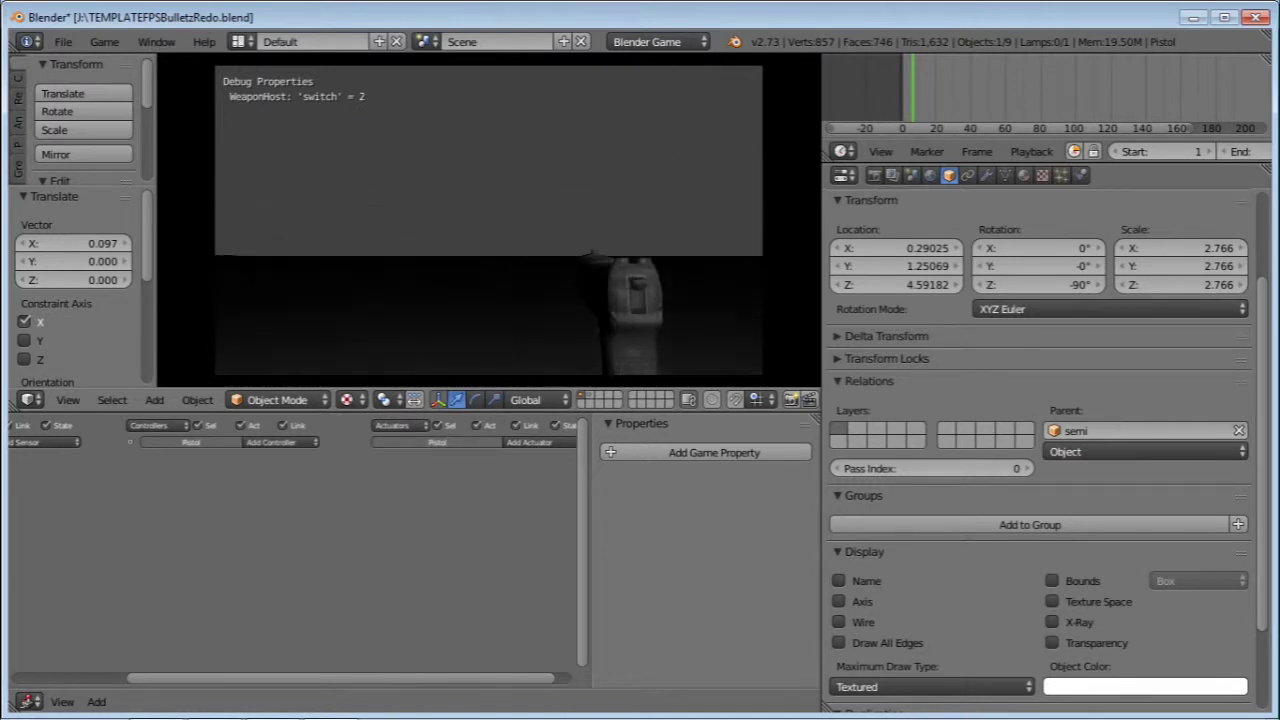
{"action": "key", "text": "Escape"}
Step: Hide the pistol in the 3D view
{"action": "scroll", "coordinate": [1010, 320], "scroll_direction": "down", "scroll_amount": 3}
{"action": "middle_click_drag", "start_coordinate": [450, 192], "coordinate": [512, 230]}
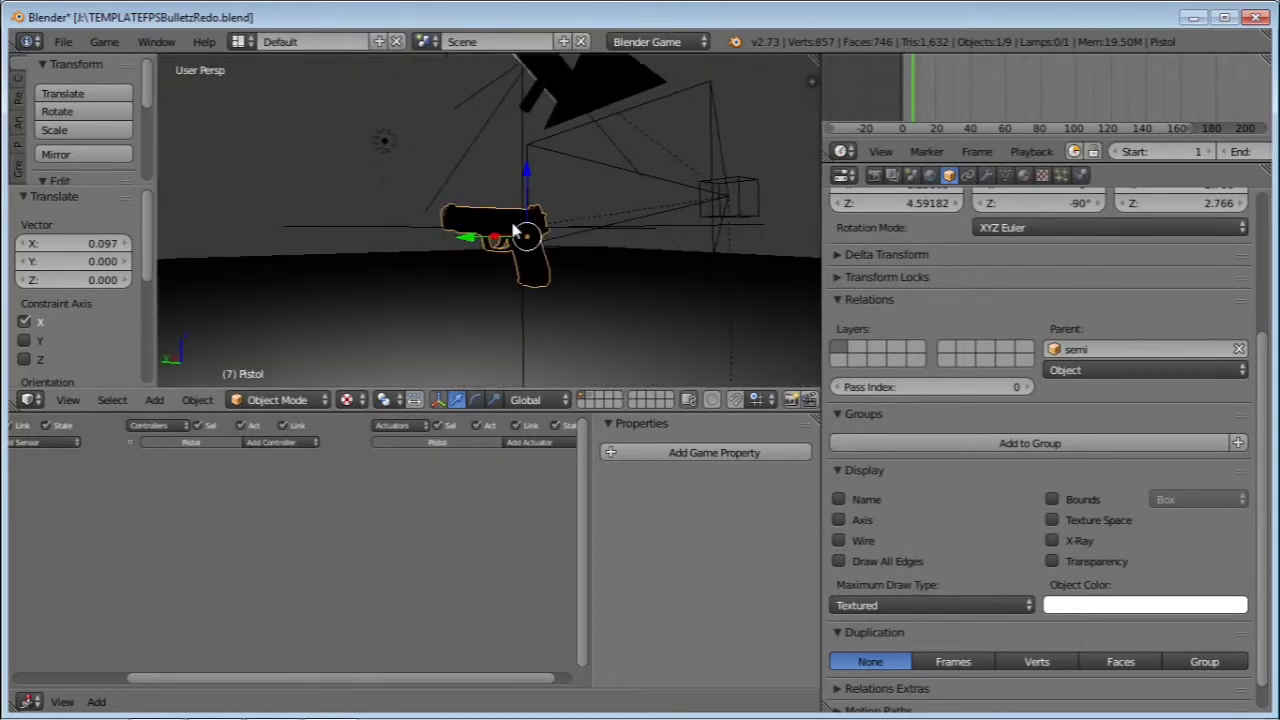
{"action": "key", "text": "h"}
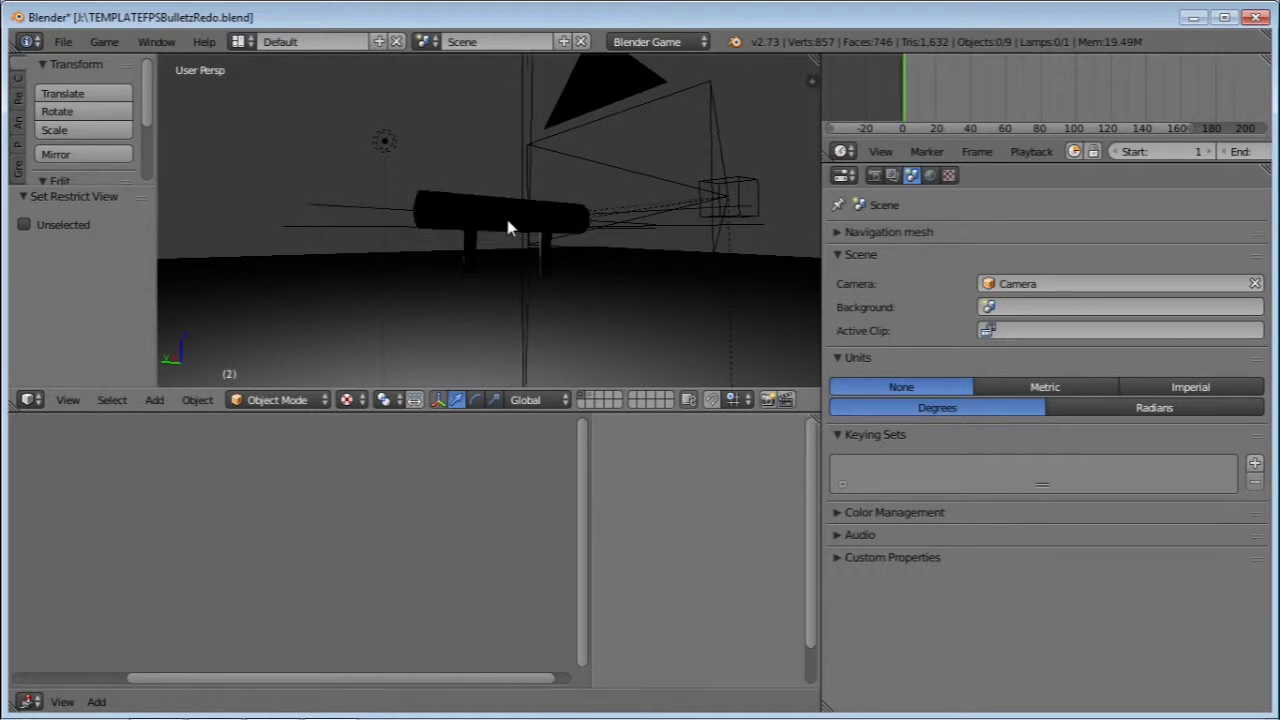
{"action": "right_click", "coordinate": [498, 229]}
{"action": "middle_click_drag", "start_coordinate": [498, 229], "coordinate": [508, 300]}
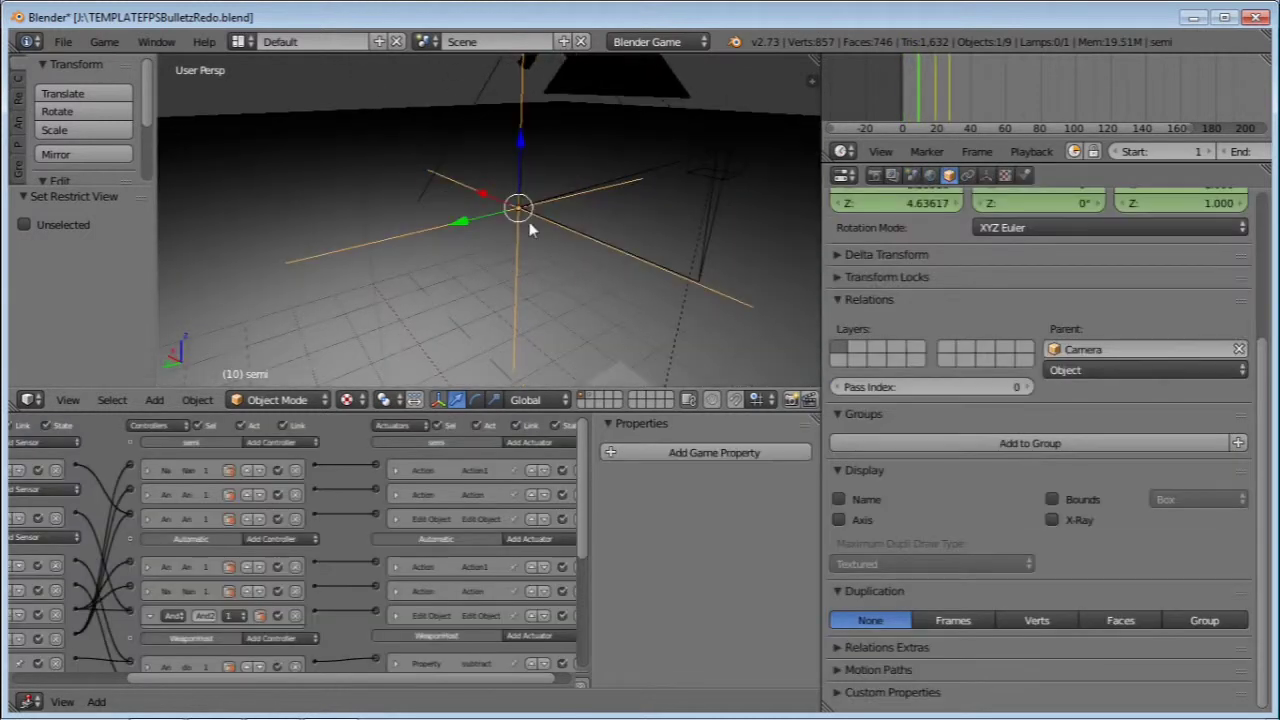
{"action": "key", "text": "h"}
{"action": "key", "text": "ctrl+z"}
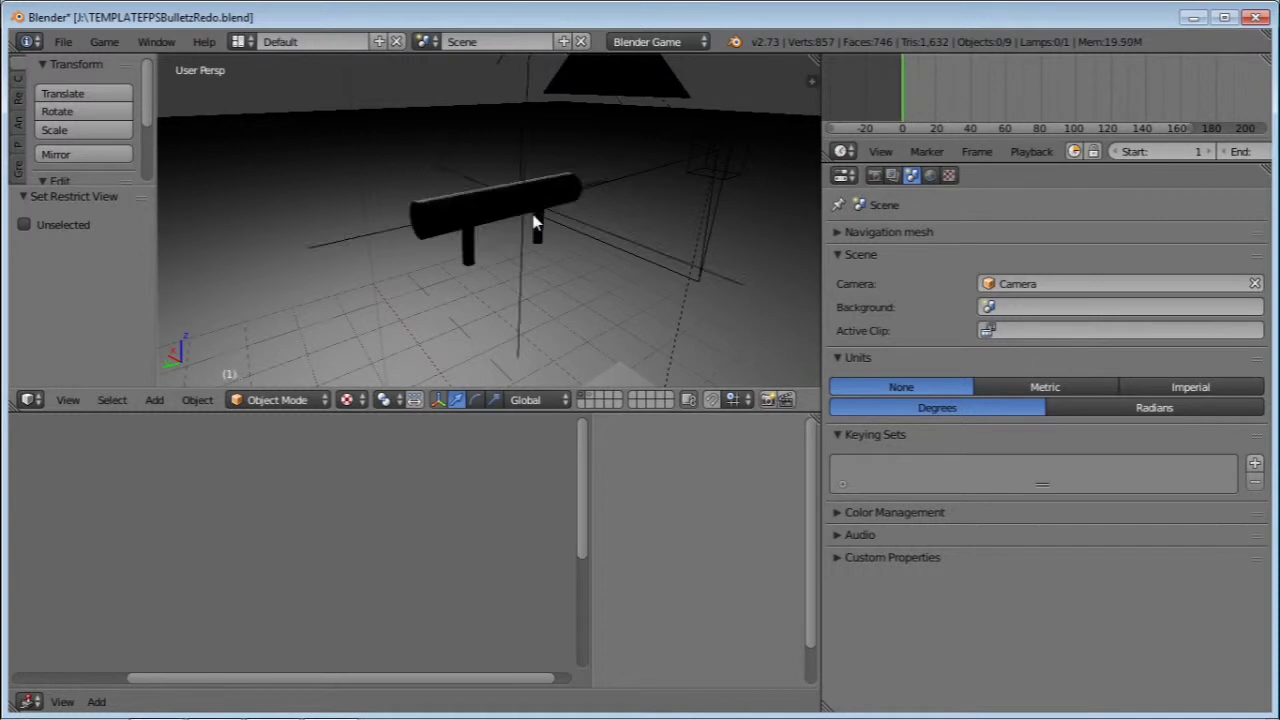
Step: Select the placeholder cylinder gun and append the Assault_Rifle object from Assault_Rifle.blend in the Assets folder
{"action": "right_click", "coordinate": [453, 205]}
{"action": "middle_click_drag", "start_coordinate": [505, 225], "coordinate": [548, 228]}
{"action": "key", "text": "shift+F1"}
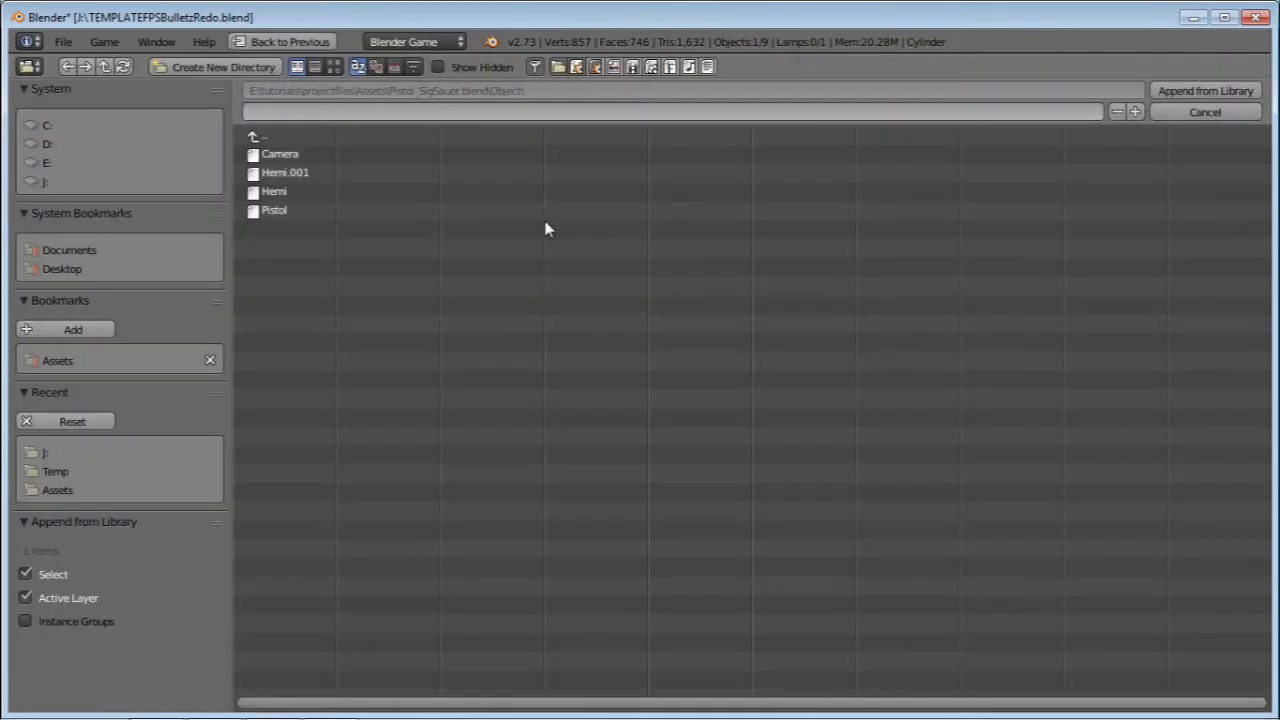
{"action": "left_click", "coordinate": [56, 42]}
{"action": "left_click", "coordinate": [290, 139]}
{"action": "left_click", "coordinate": [302, 139]}
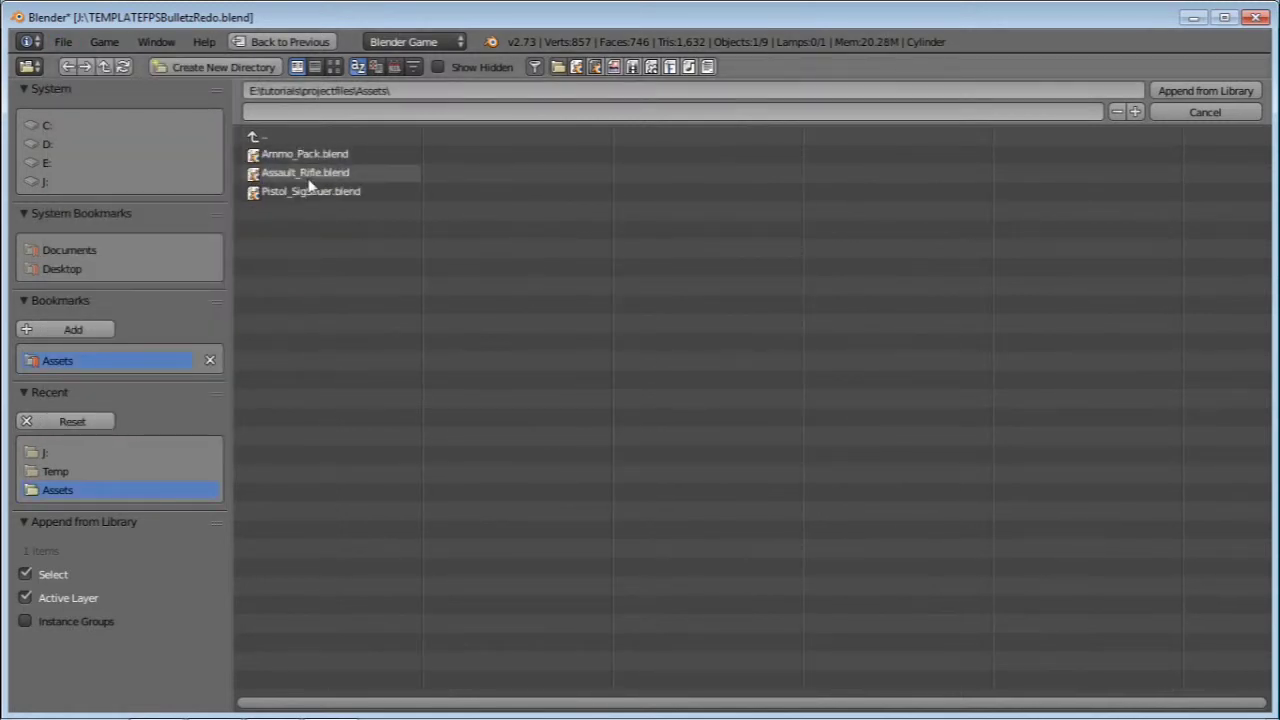
{"action": "left_click", "coordinate": [308, 176]}
{"action": "left_click", "coordinate": [300, 248]}
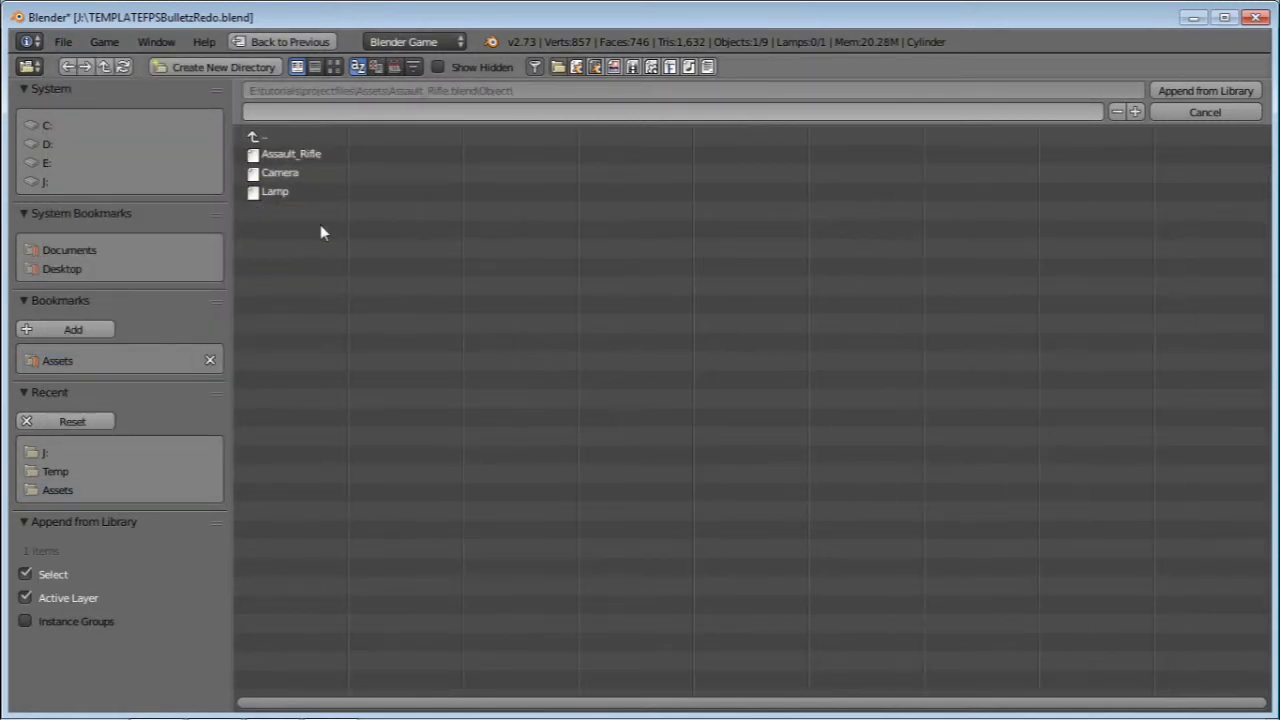
{"action": "left_click", "coordinate": [306, 154]}
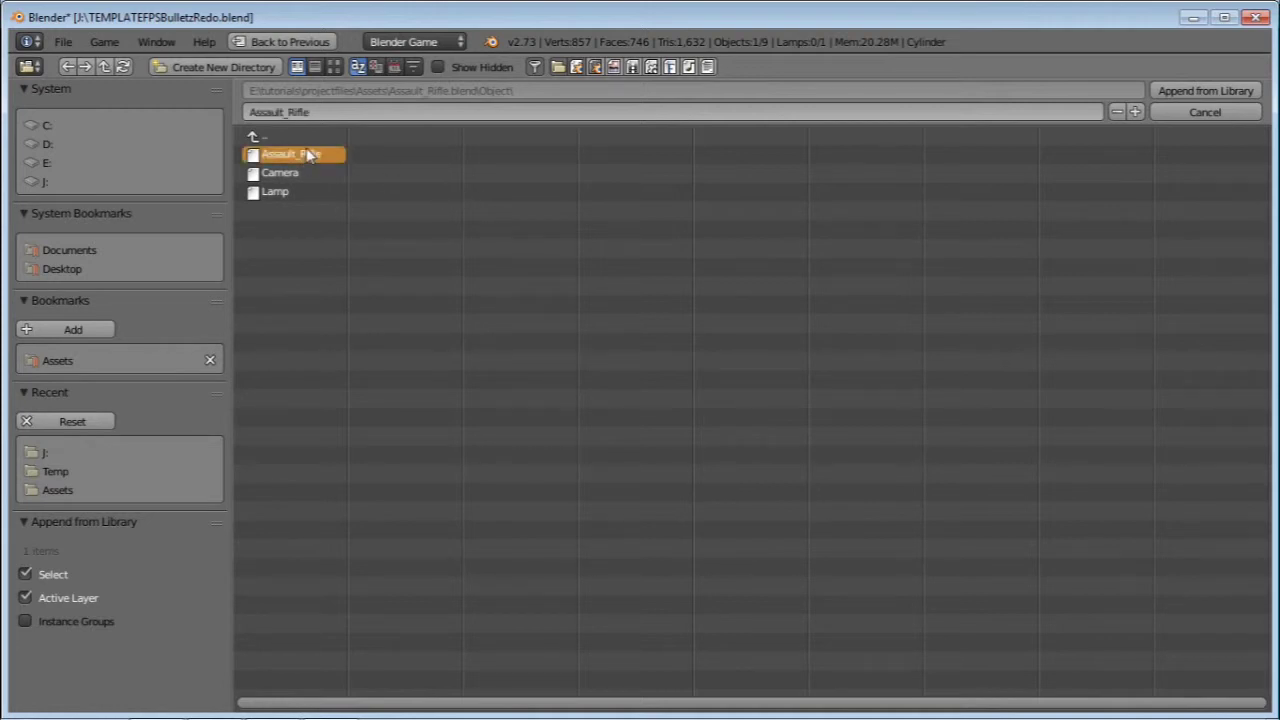
{"action": "left_click", "coordinate": [355, 261]}
{"action": "left_click", "coordinate": [1180, 90]}
Step: Raise the appended assault rifle about 3.72 along the Z axis
{"action": "scroll", "coordinate": [540, 227], "scroll_direction": "down", "scroll_amount": 4}
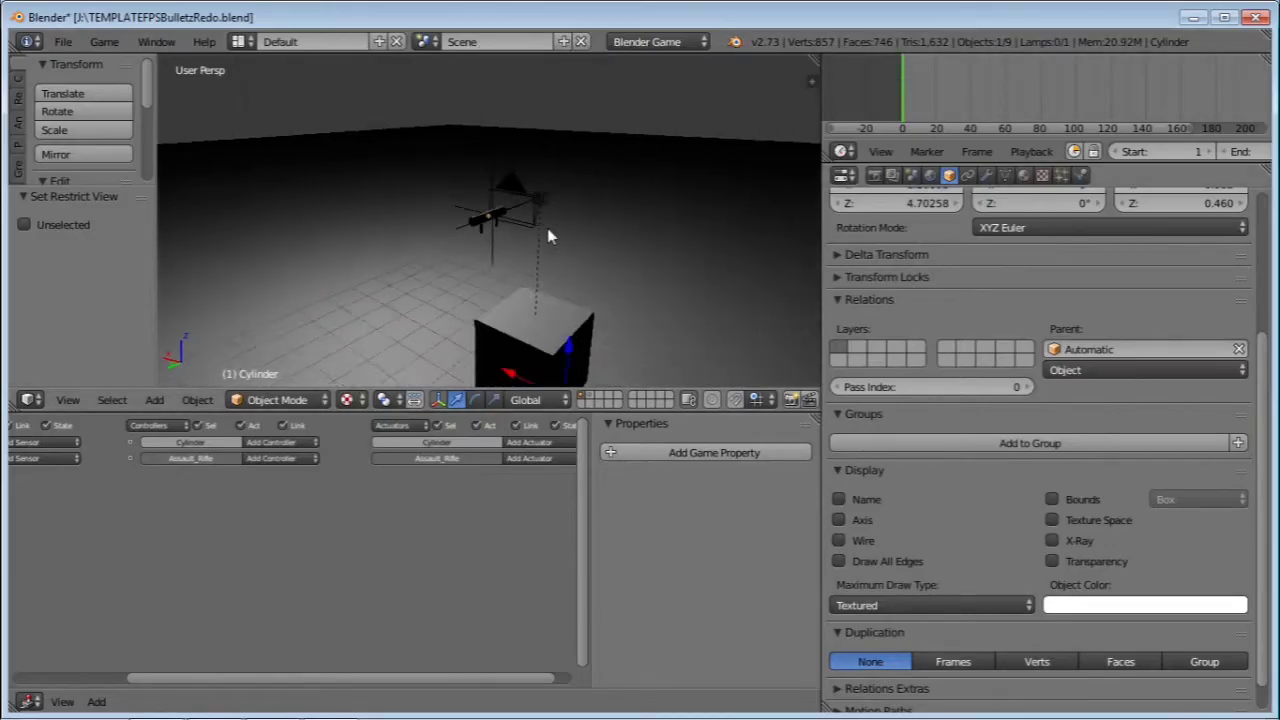
{"action": "middle_click_drag", "start_coordinate": [548, 230], "coordinate": [540, 273]}
{"action": "left_click_drag", "start_coordinate": [541, 278], "coordinate": [556, 164]}
{"action": "scroll", "coordinate": [608, 245], "scroll_direction": "up", "scroll_amount": 3}
Step: Rotate the assault rifle -90° about the Z axis
{"action": "middle_click_drag", "start_coordinate": [610, 250], "coordinate": [671, 214]}
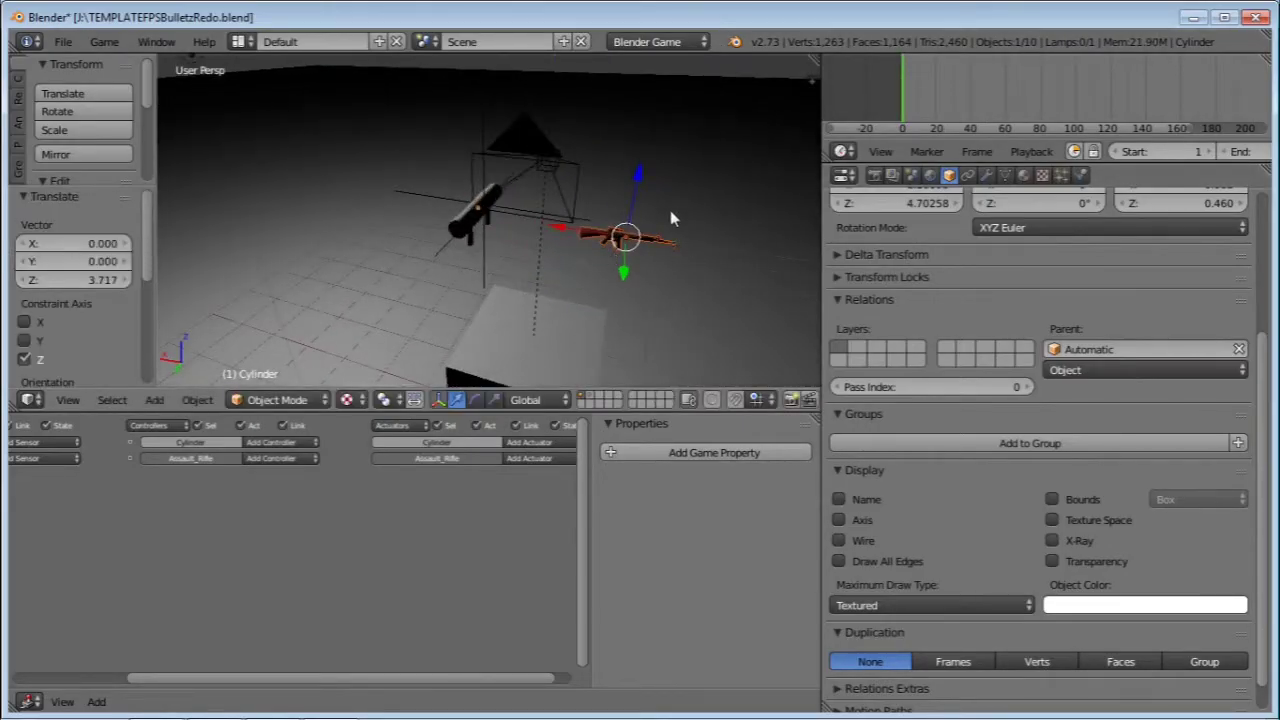
{"action": "key", "text": "r"}
{"action": "key", "text": "z"}
{"action": "key", "text": "9"}
{"action": "key", "text": "0"}
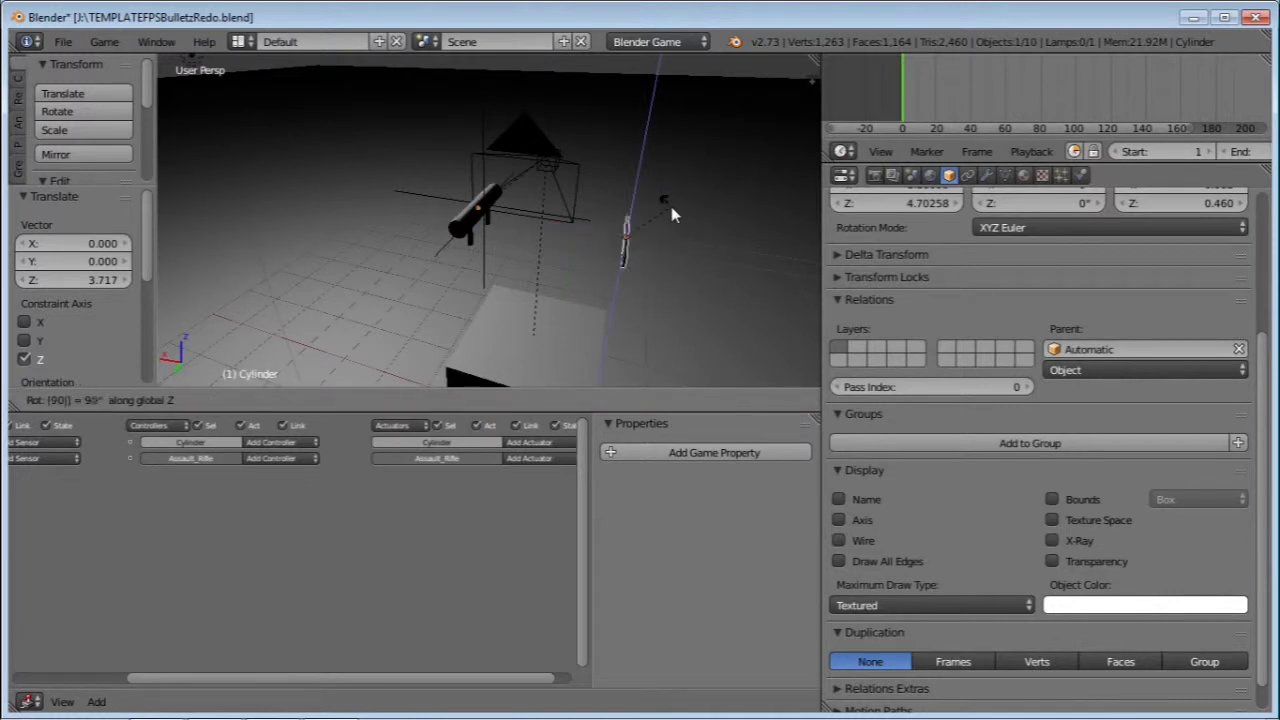
{"action": "key", "text": "Return"}
Step: Move the assault rifle along the Y, X and Z axes to bring it alongside the placeholder cylinder gun
{"action": "middle_click_drag", "start_coordinate": [671, 214], "coordinate": [550, 160]}
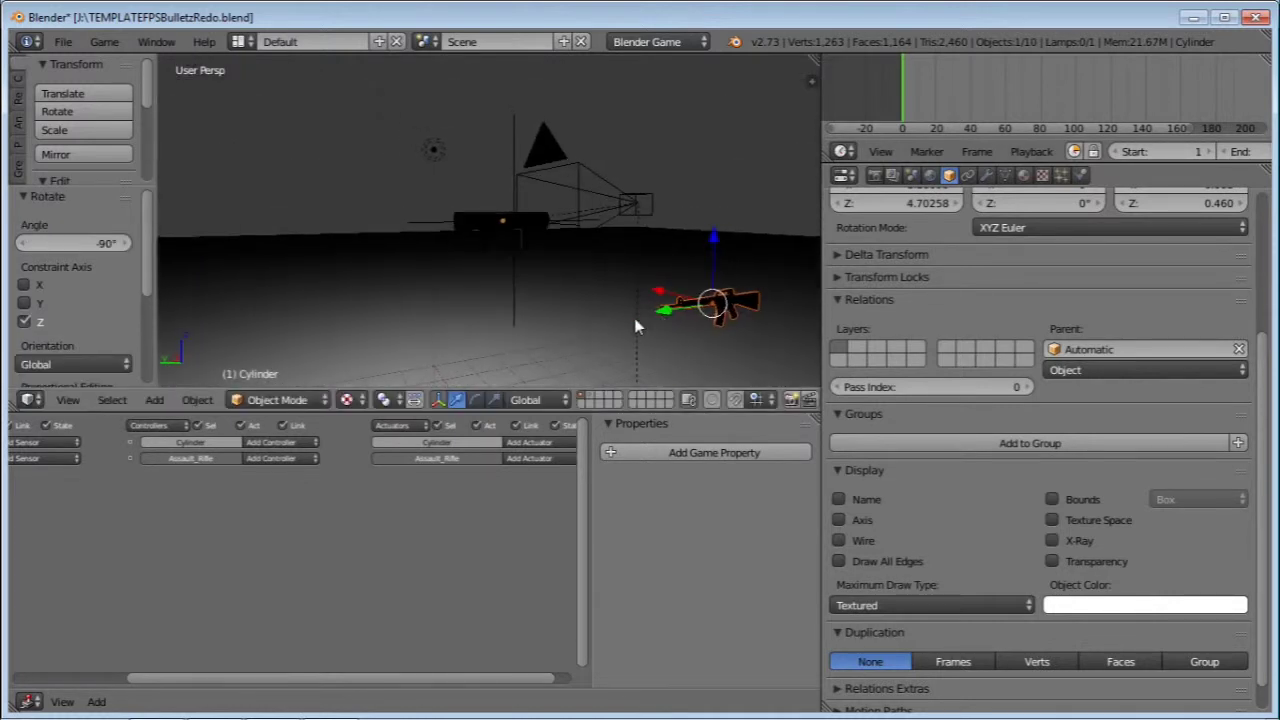
{"action": "left_click_drag", "start_coordinate": [664, 310], "coordinate": [458, 334]}
{"action": "left_click_drag", "start_coordinate": [490, 274], "coordinate": [491, 204]}
{"action": "middle_click_drag", "start_coordinate": [491, 204], "coordinate": [666, 272]}
{"action": "left_click_drag", "start_coordinate": [580, 257], "coordinate": [474, 258]}
{"action": "middle_click_drag", "start_coordinate": [474, 258], "coordinate": [600, 267]}
{"action": "left_click_drag", "start_coordinate": [527, 260], "coordinate": [493, 272]}
{"action": "left_click_drag", "start_coordinate": [527, 197], "coordinate": [528, 180]}
{"action": "middle_click_drag", "start_coordinate": [545, 218], "coordinate": [497, 240]}
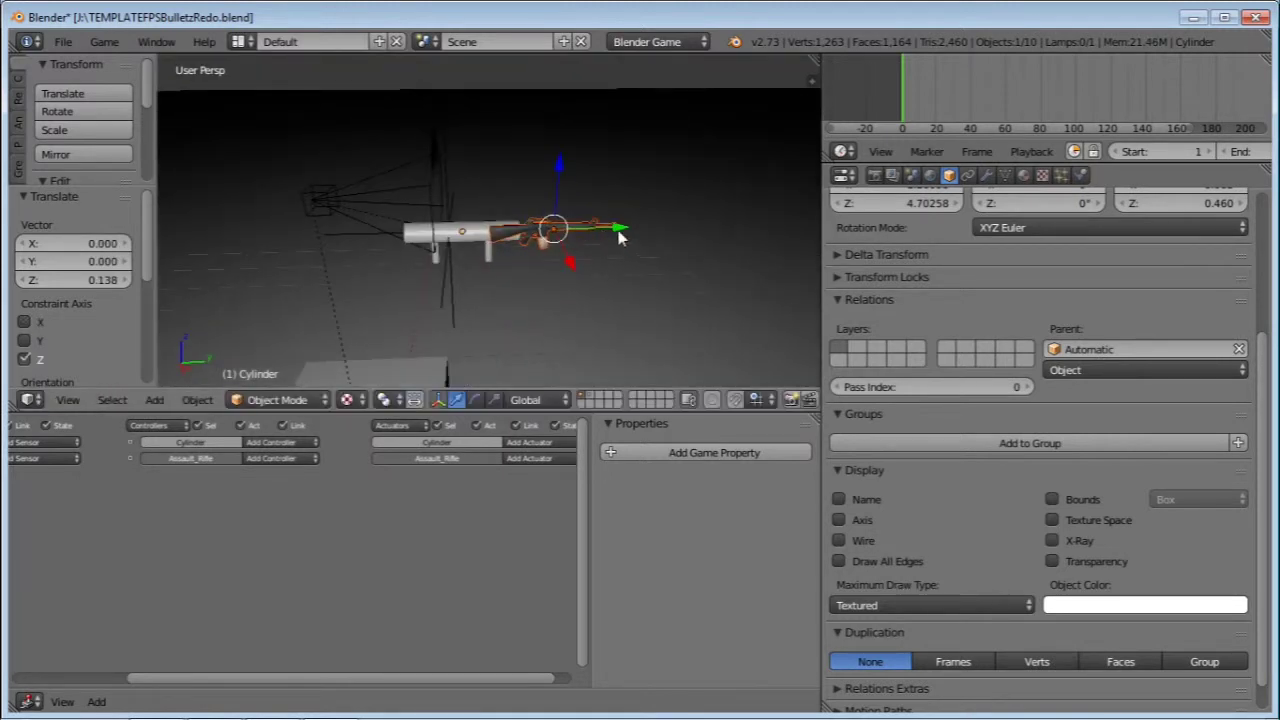
Step: Shift the assault rifle along Y onto the placeholder gun and scale the rifle to about 1.85
{"action": "key", "text": "g"}
{"action": "key", "text": "y"}
{"action": "left_click", "coordinate": [522, 245]}
{"action": "key", "text": "s"}
{"action": "left_click", "coordinate": [538, 250]}
{"action": "left_click_drag", "start_coordinate": [536, 232], "coordinate": [559, 228]}
Step: Lower the assault rifle about 0.117 along Z, then raise it about 0.014 to match the placeholder gun's height
{"action": "middle_click_drag", "start_coordinate": [558, 232], "coordinate": [435, 224]}
{"action": "key", "text": "g"}
{"action": "key", "text": "z"}
{"action": "left_click", "coordinate": [425, 138]}
{"action": "middle_click_drag", "start_coordinate": [580, 180], "coordinate": [502, 211]}
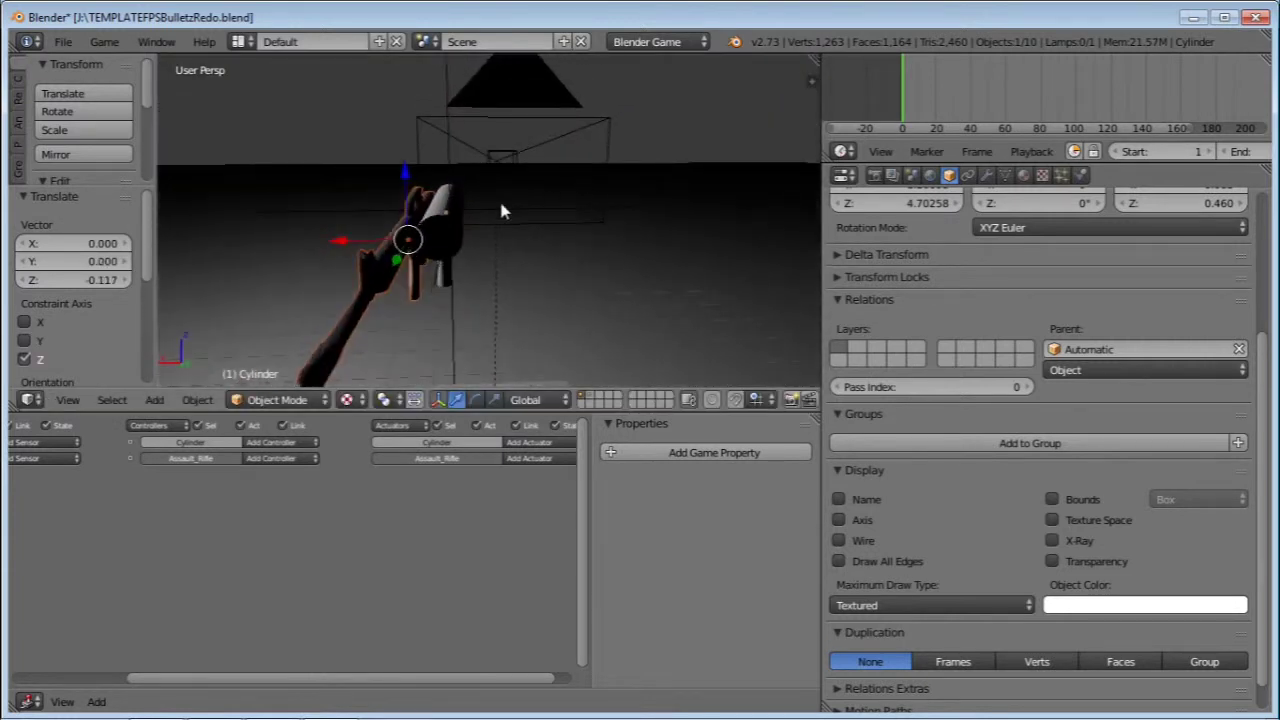
{"action": "left_click_drag", "start_coordinate": [407, 182], "coordinate": [411, 179]}
{"action": "scroll", "coordinate": [470, 180], "scroll_direction": "down", "scroll_amount": 3}
{"action": "mouse_move", "coordinate": [480, 186]}
{"action": "middle_mouse_down"}
{"action": "mouse_move", "coordinate": [506, 160]}
{"action": "mouse_move", "coordinate": [480, 174]}
{"action": "middle_mouse_up"}
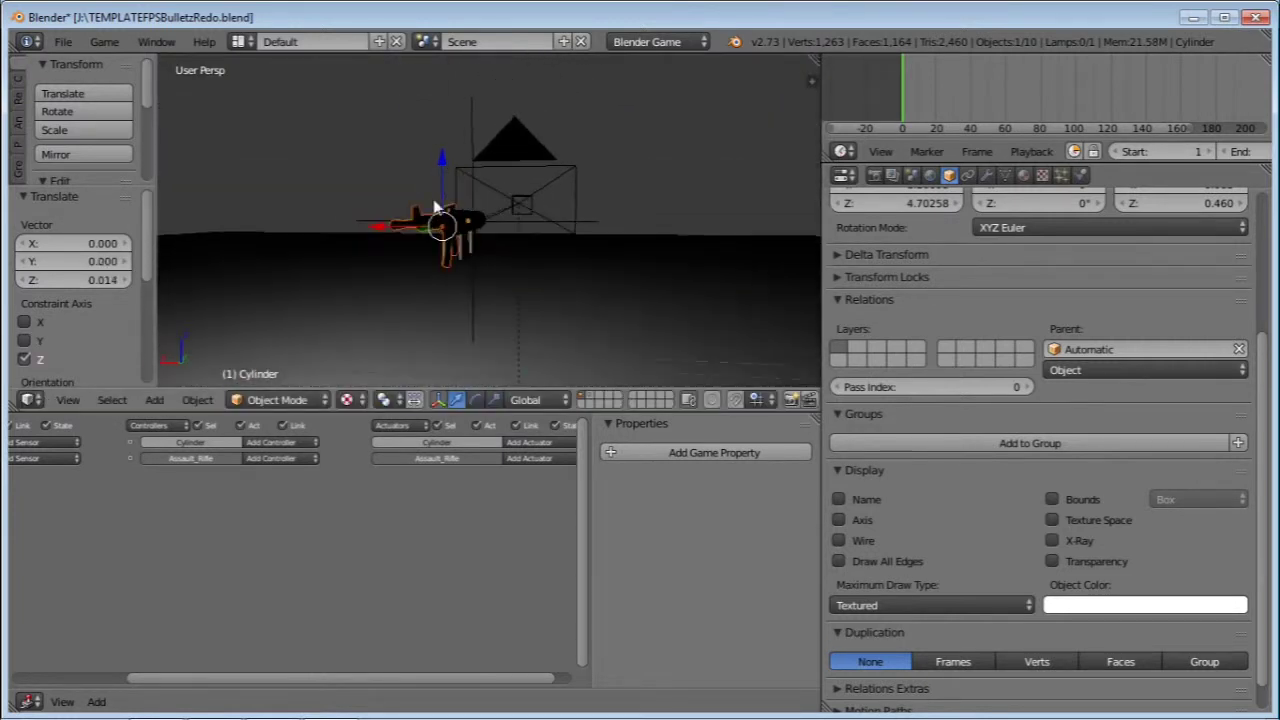
Step: Parent the Assault_Rifle object to the Automatic empty using the Object parent type
{"action": "right_click", "coordinate": [437, 228]}
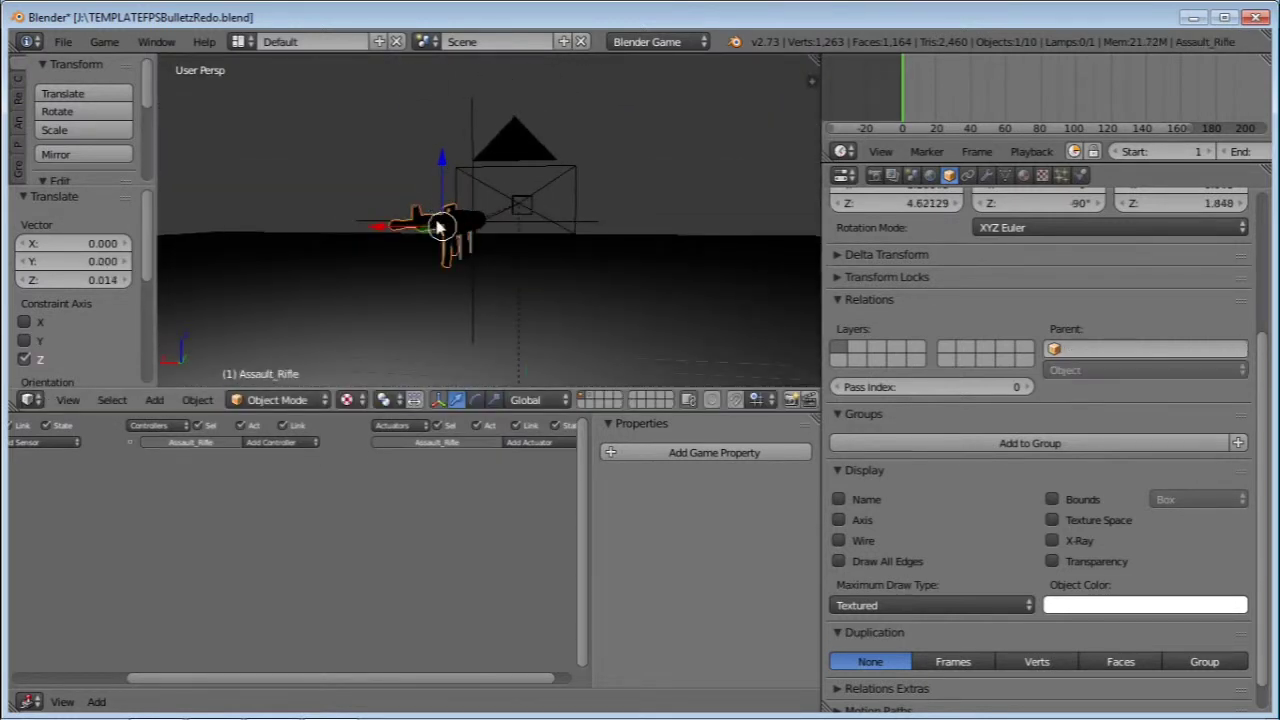
{"action": "right_click", "coordinate": [477, 123], "text": "shift"}
{"action": "key", "text": "ctrl+p"}
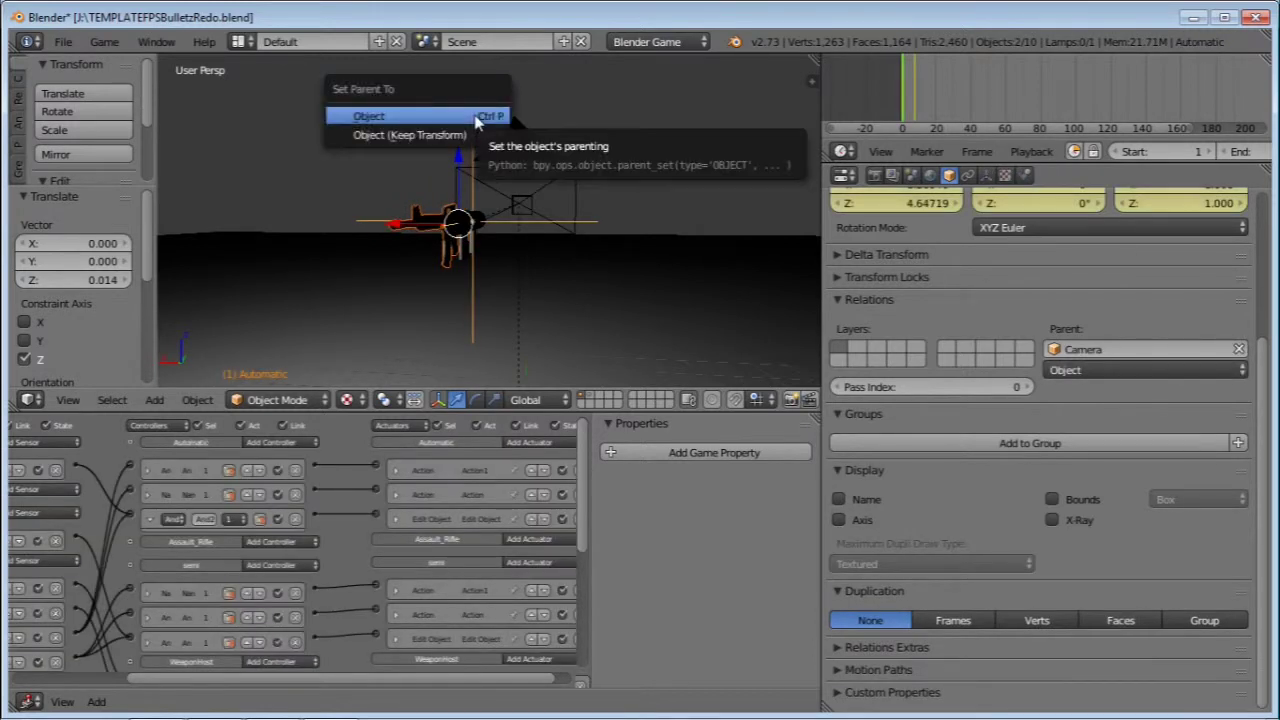
{"action": "left_click", "coordinate": [477, 118]}
Step: Delete the placeholder cylinder gun
{"action": "scroll", "coordinate": [457, 225], "scroll_direction": "up", "scroll_amount": 4}
{"action": "right_click", "coordinate": [455, 228]}
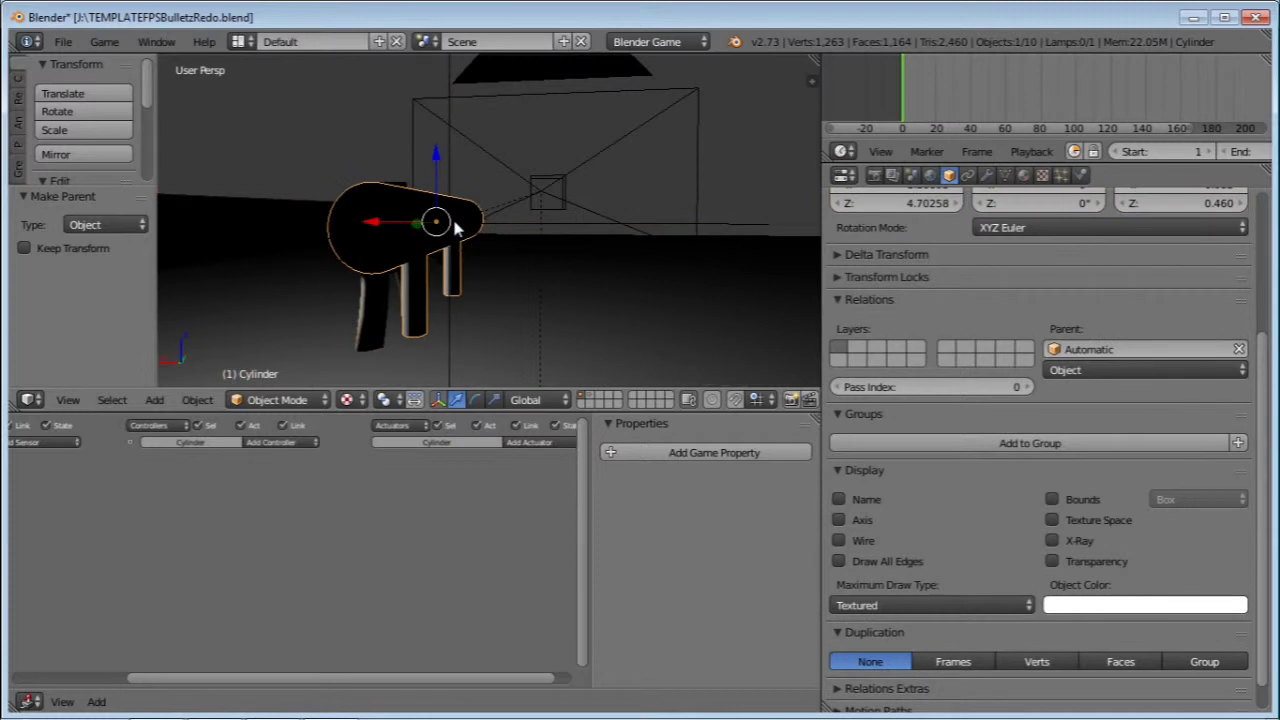
{"action": "key", "text": "x"}
{"action": "left_click", "coordinate": [455, 220]}
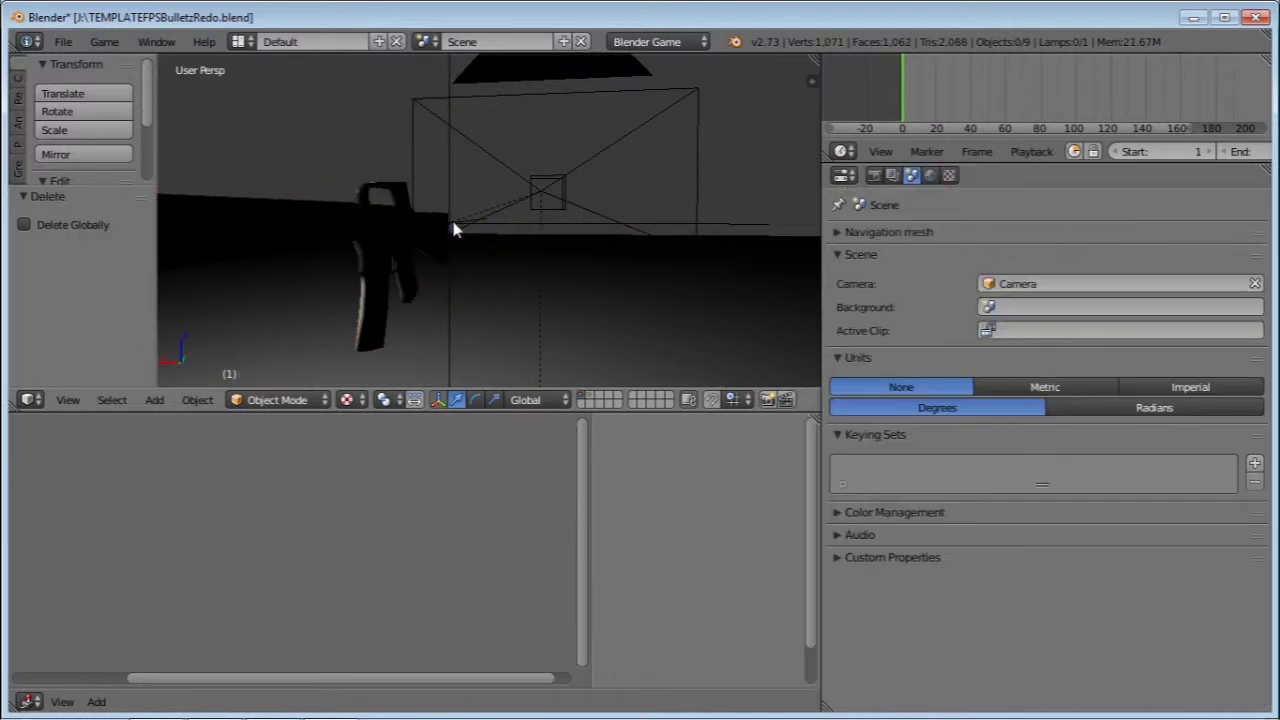
Step: Select the Automatic empty and examine the controllers and actuators that drive its animations
{"action": "scroll", "coordinate": [405, 258], "scroll_direction": "down", "scroll_amount": 3}
{"action": "right_click", "coordinate": [405, 258]}
{"action": "middle_click_drag", "start_coordinate": [490, 240], "coordinate": [420, 233]}
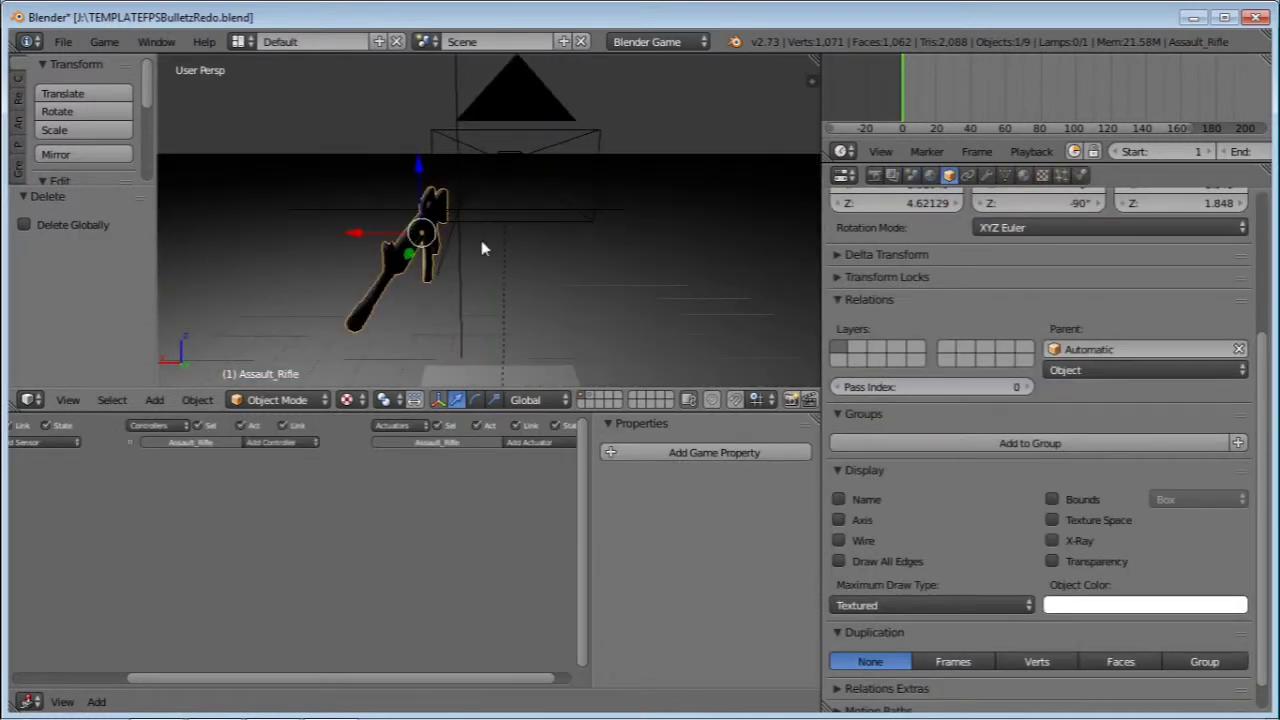
{"action": "middle_click_drag", "start_coordinate": [476, 178], "coordinate": [467, 110]}
{"action": "right_click", "coordinate": [467, 107]}
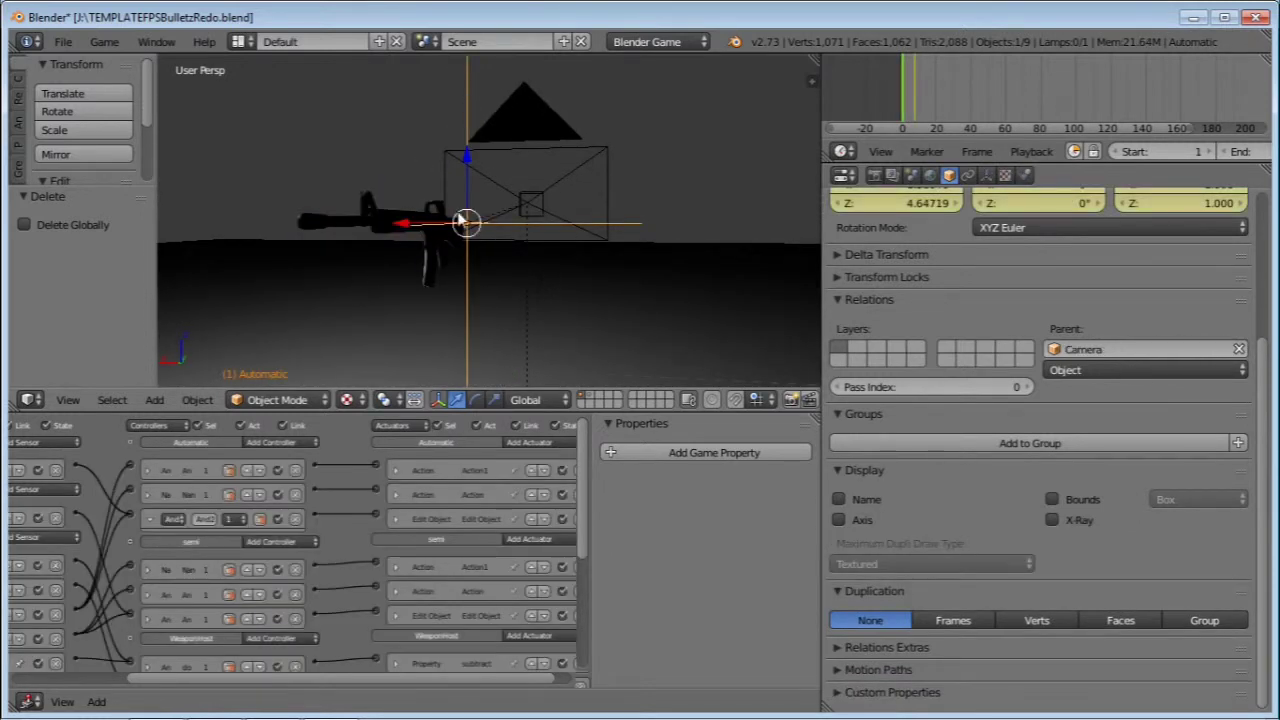
{"action": "scroll", "coordinate": [246, 532], "scroll_direction": "up", "scroll_amount": 3}
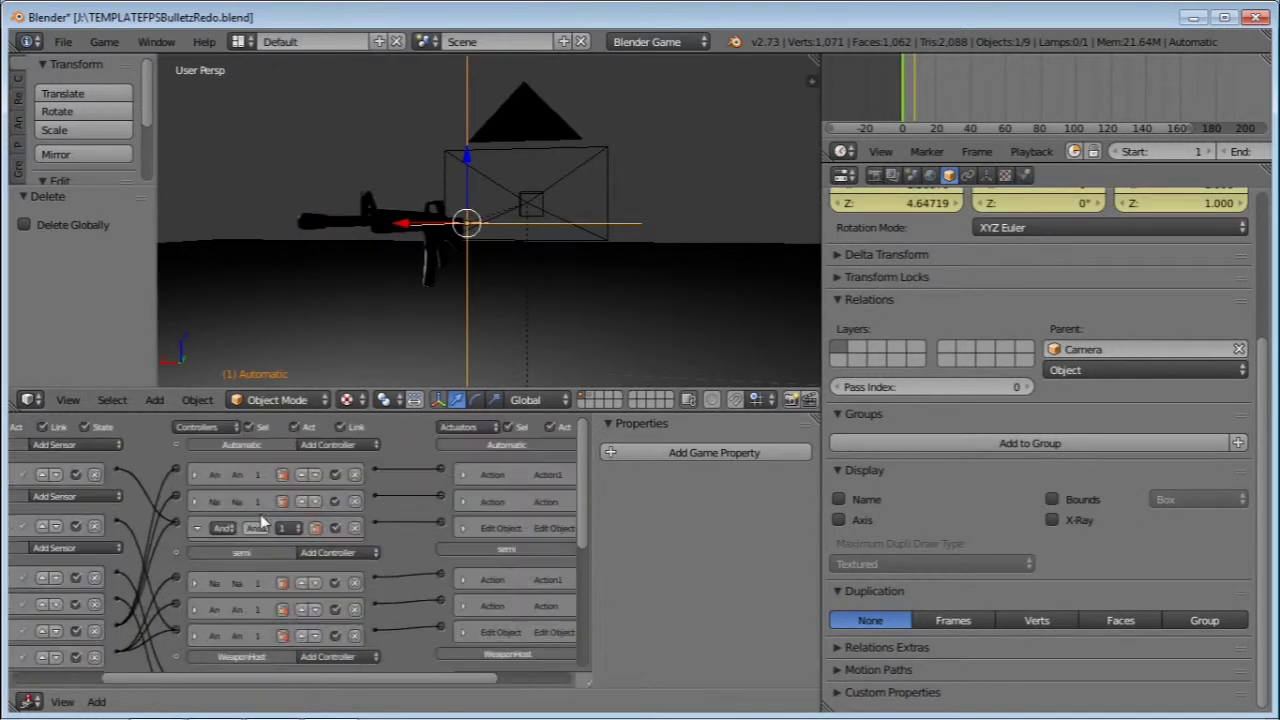
{"action": "scroll", "coordinate": [370, 506], "scroll_direction": "right", "scroll_amount": 3, "text": "ctrl"}
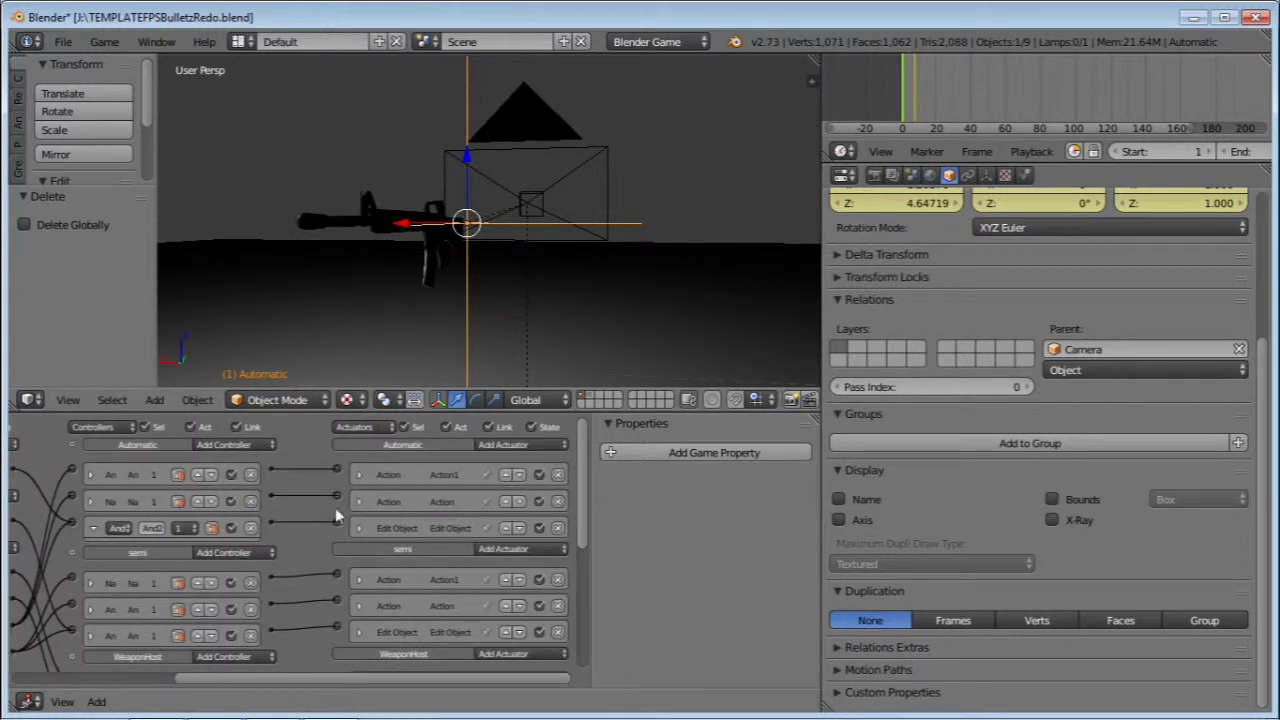
{"action": "middle_click_drag", "start_coordinate": [466, 271], "coordinate": [425, 248]}
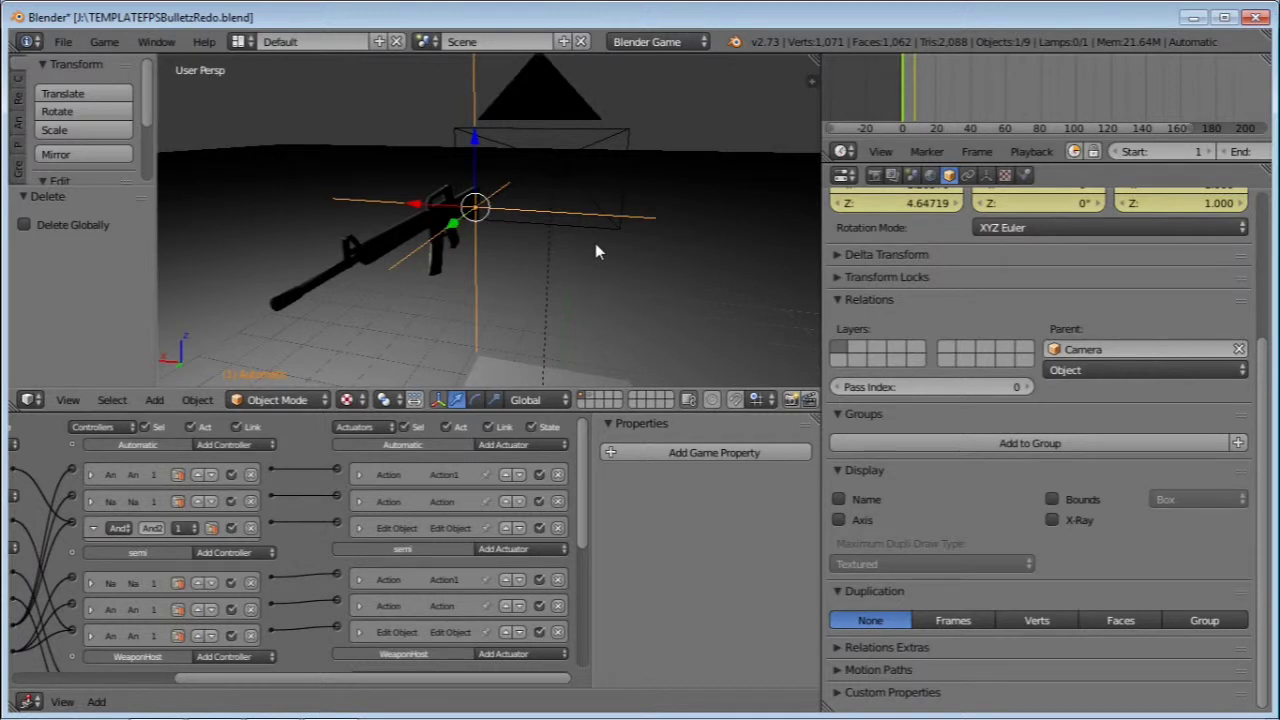
Step: Select the assault rifle and nudge it along X, then about -0.062 along Y, to refine its position
{"action": "mouse_move", "coordinate": [330, 268]}
{"action": "middle_mouse_down"}
{"action": "mouse_move", "coordinate": [402, 234]}
{"action": "mouse_move", "coordinate": [357, 214]}
{"action": "mouse_move", "coordinate": [334, 243]}
{"action": "mouse_move", "coordinate": [347, 270]}
{"action": "middle_mouse_up"}
{"action": "right_click", "coordinate": [356, 213]}
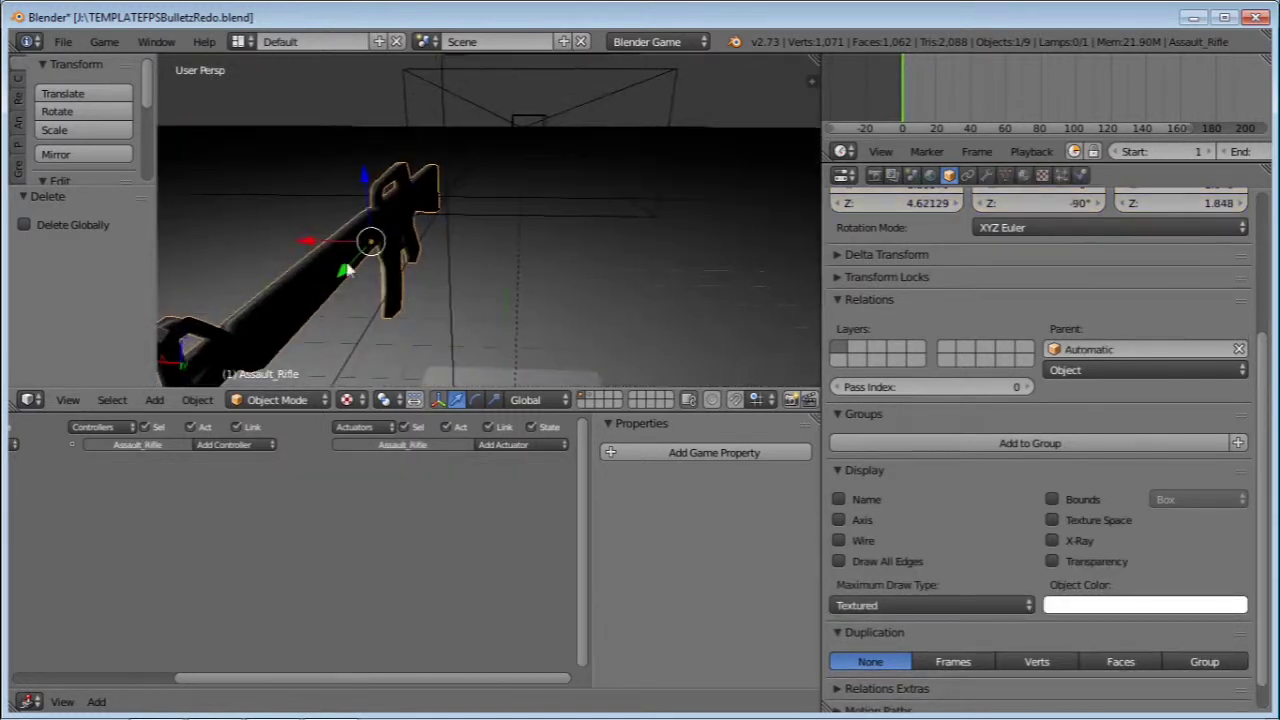
{"action": "left_click_drag", "start_coordinate": [310, 242], "coordinate": [360, 249]}
{"action": "middle_click_drag", "start_coordinate": [360, 249], "coordinate": [438, 203]}
{"action": "left_click_drag", "start_coordinate": [373, 231], "coordinate": [375, 233]}
{"action": "middle_click_drag", "start_coordinate": [376, 233], "coordinate": [289, 242]}
{"action": "scroll", "coordinate": [446, 218], "scroll_direction": "up", "scroll_amount": 4}
{"action": "left_click_drag", "start_coordinate": [383, 227], "coordinate": [500, 210]}
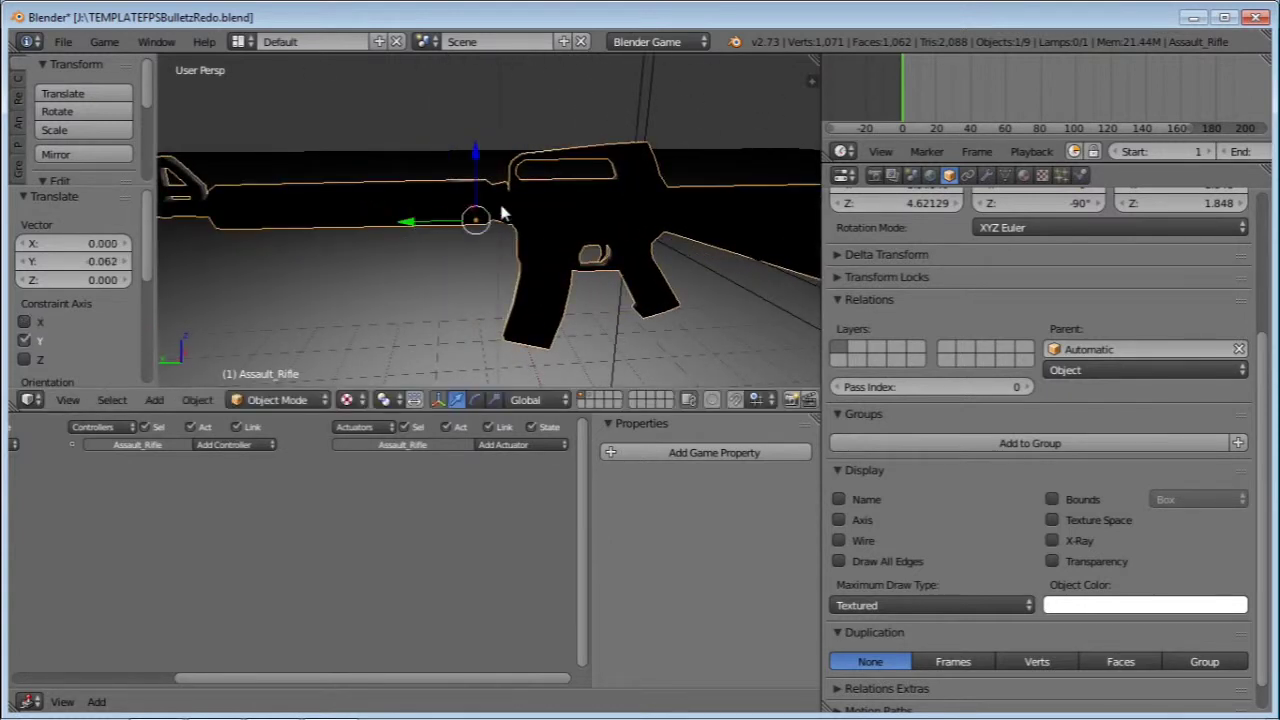
Step: Test the game from the camera view, switching to weapon 2, and stop the game
{"action": "key", "text": "KP_0"}
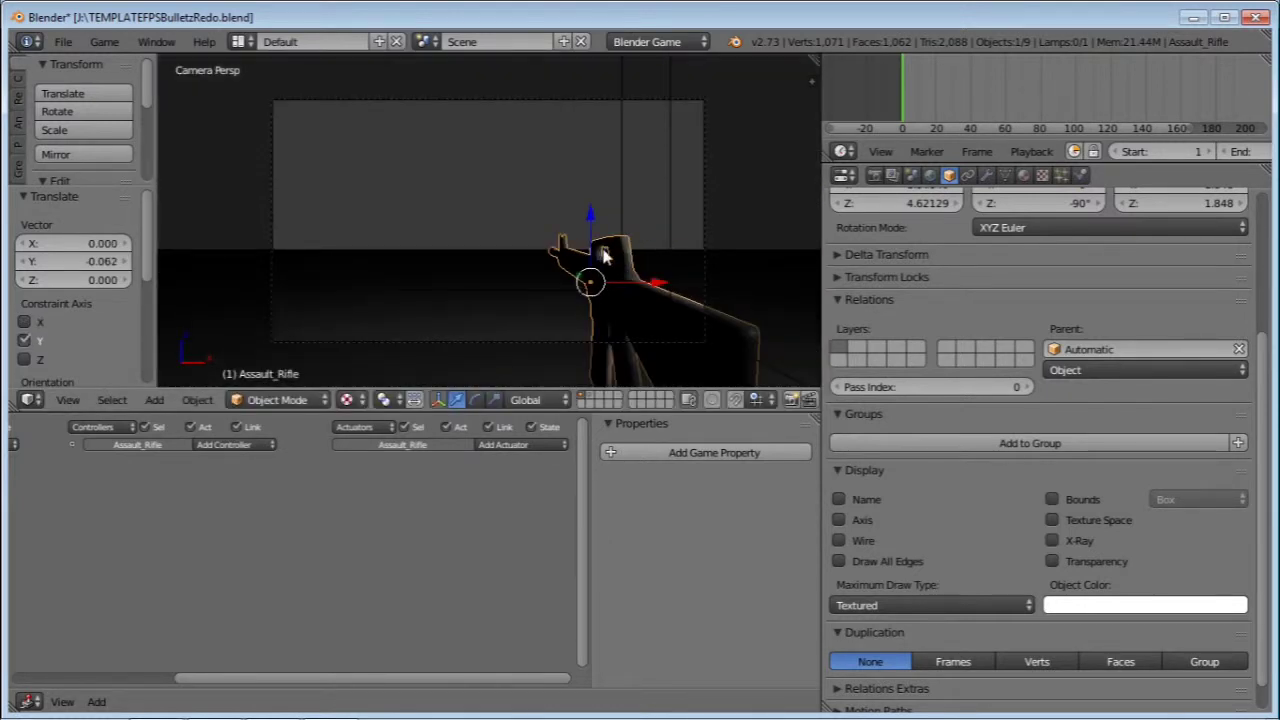
{"action": "key", "text": "p"}
{"action": "key", "text": "2"}
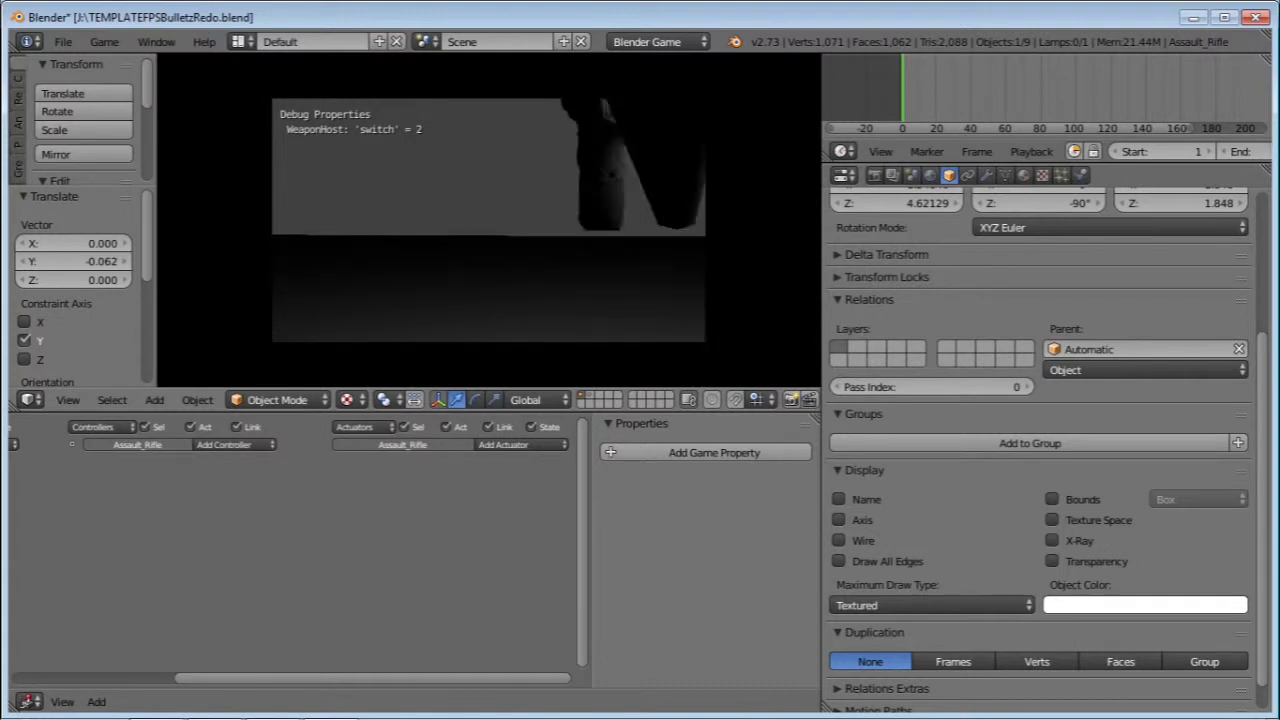
{"action": "key", "text": "Escape"}
Step: Unhide all hidden objects, including the pistol, and jump to frame 250 at the end of the timeline
{"action": "key", "text": "KP_0"}
{"action": "middle_click_drag", "start_coordinate": [655, 201], "coordinate": [502, 222]}
{"action": "key", "text": "alt+h"}
{"action": "key", "text": "shift+Right"}
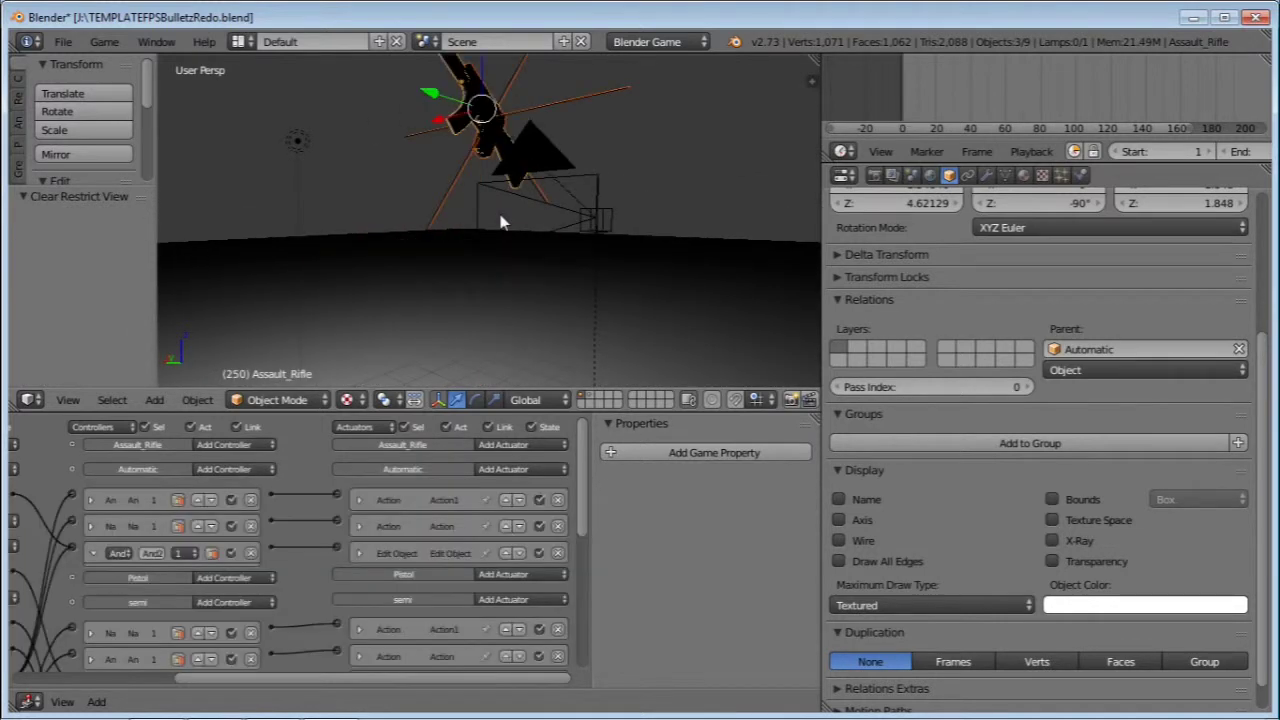
Step: Run the game from the camera view and test switching between the weapons with slots 1, 2 and 3
{"action": "key", "text": "KP_0"}
{"action": "key", "text": "p"}
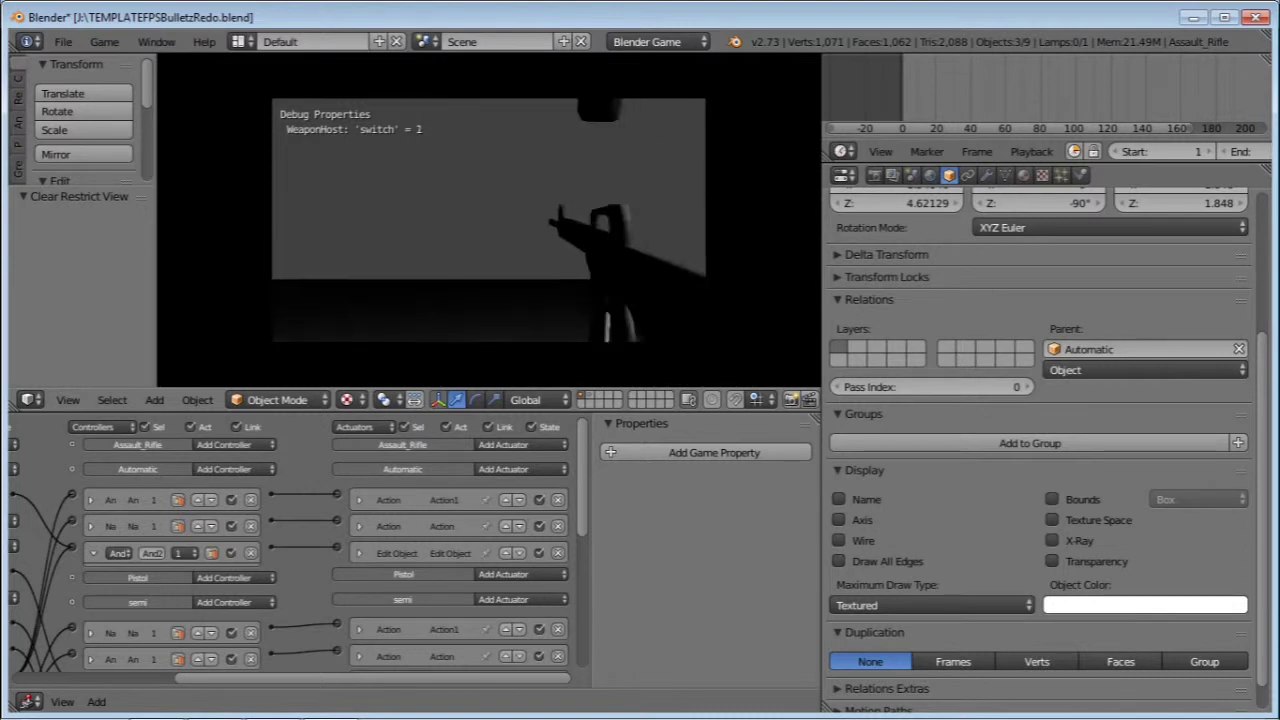
{"action": "key", "text": "2"}
{"action": "key", "text": "3"}
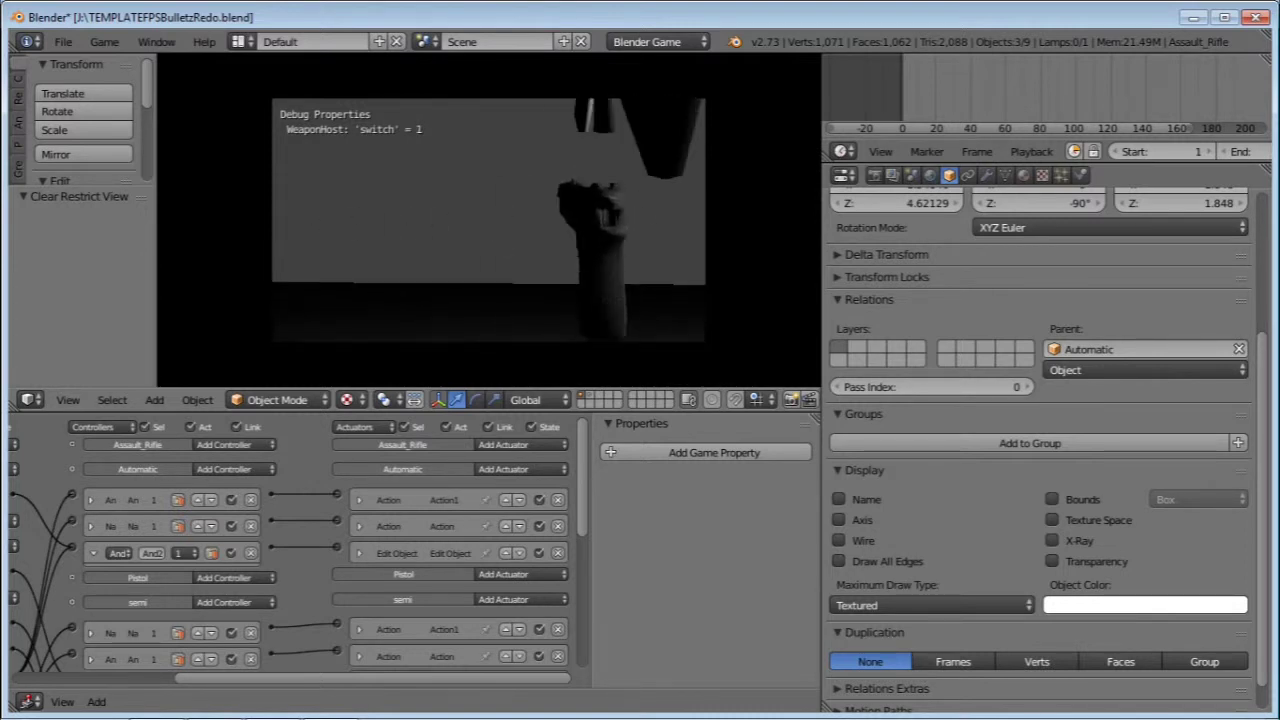
{"action": "key", "text": "1"}
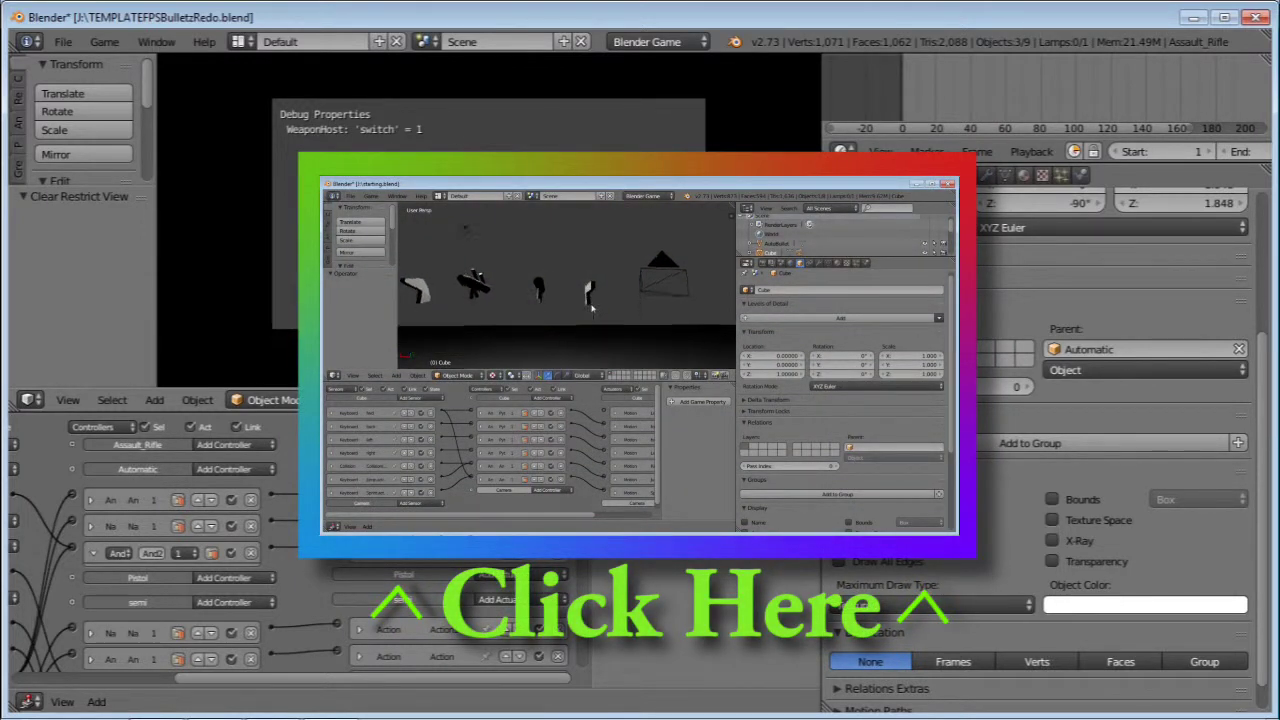
{"action": "key", "text": "2"}
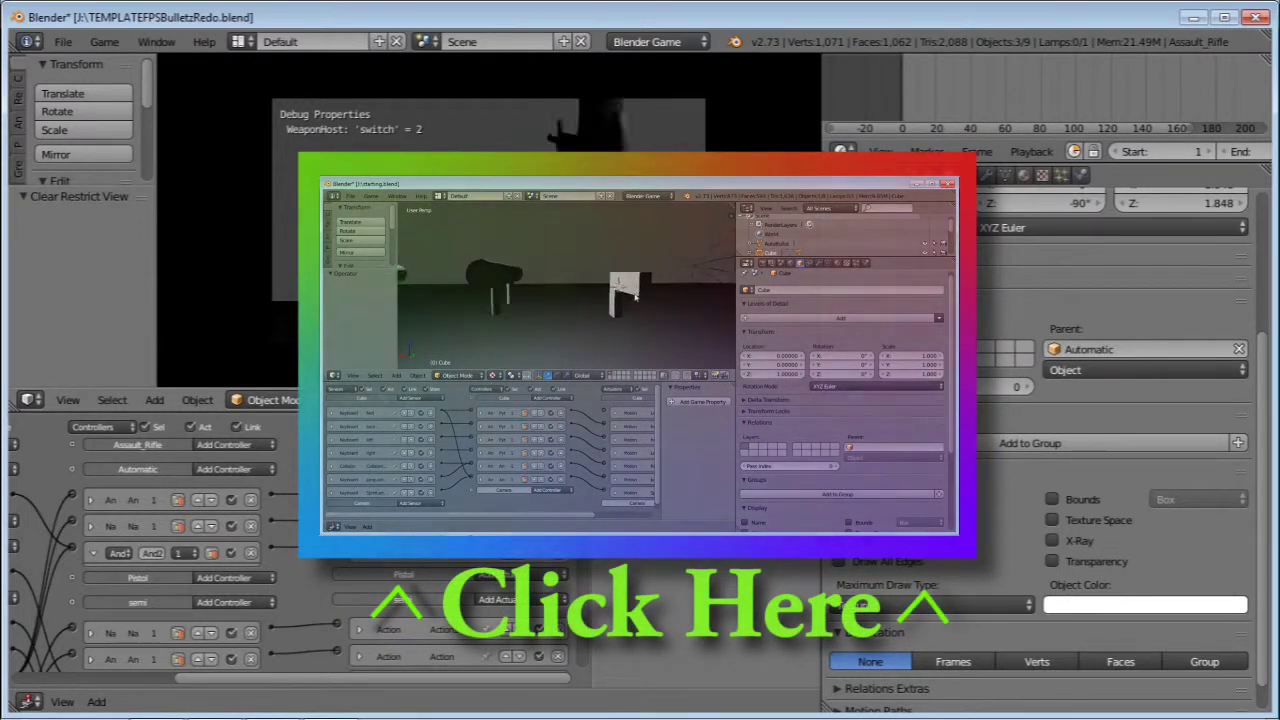
{"action": "key", "text": "Escape"}
Step: Add a plane mesh on an empty area of the floor and raise it about 0.954 along Z
{"action": "middle_click_drag", "start_coordinate": [480, 223], "coordinate": [537, 272]}
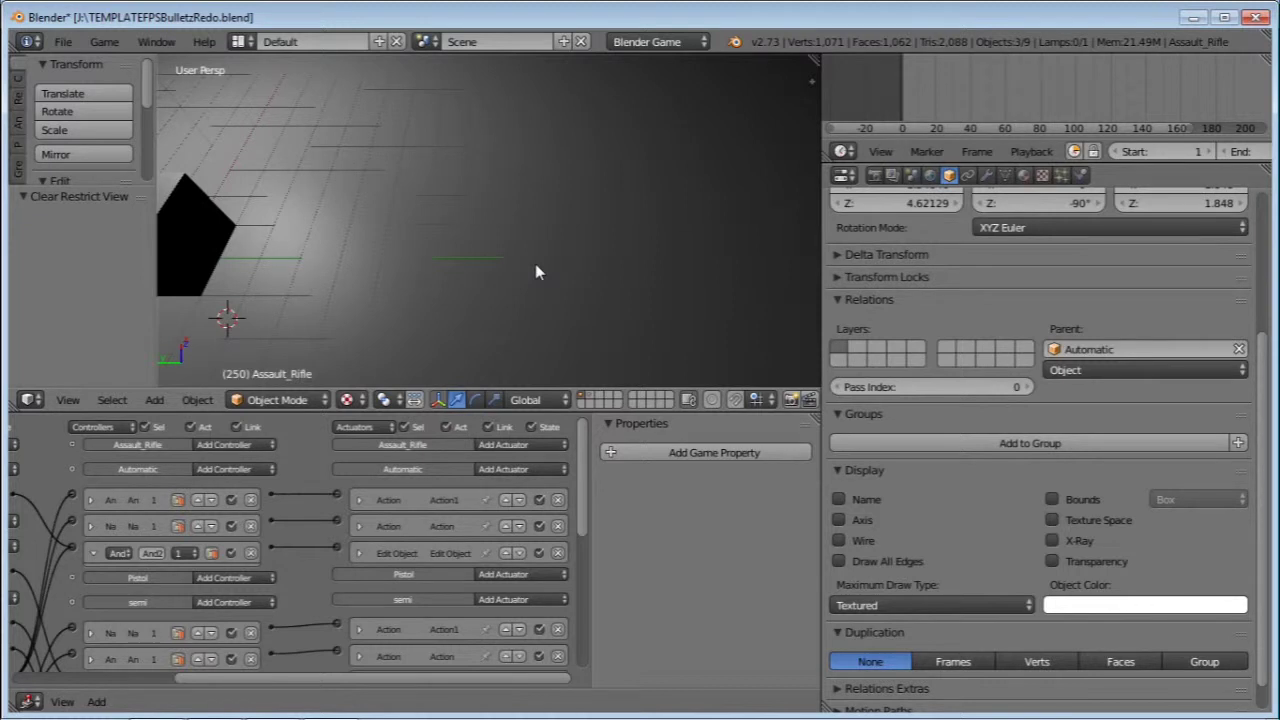
{"action": "middle_click_drag", "start_coordinate": [535, 272], "coordinate": [548, 175]}
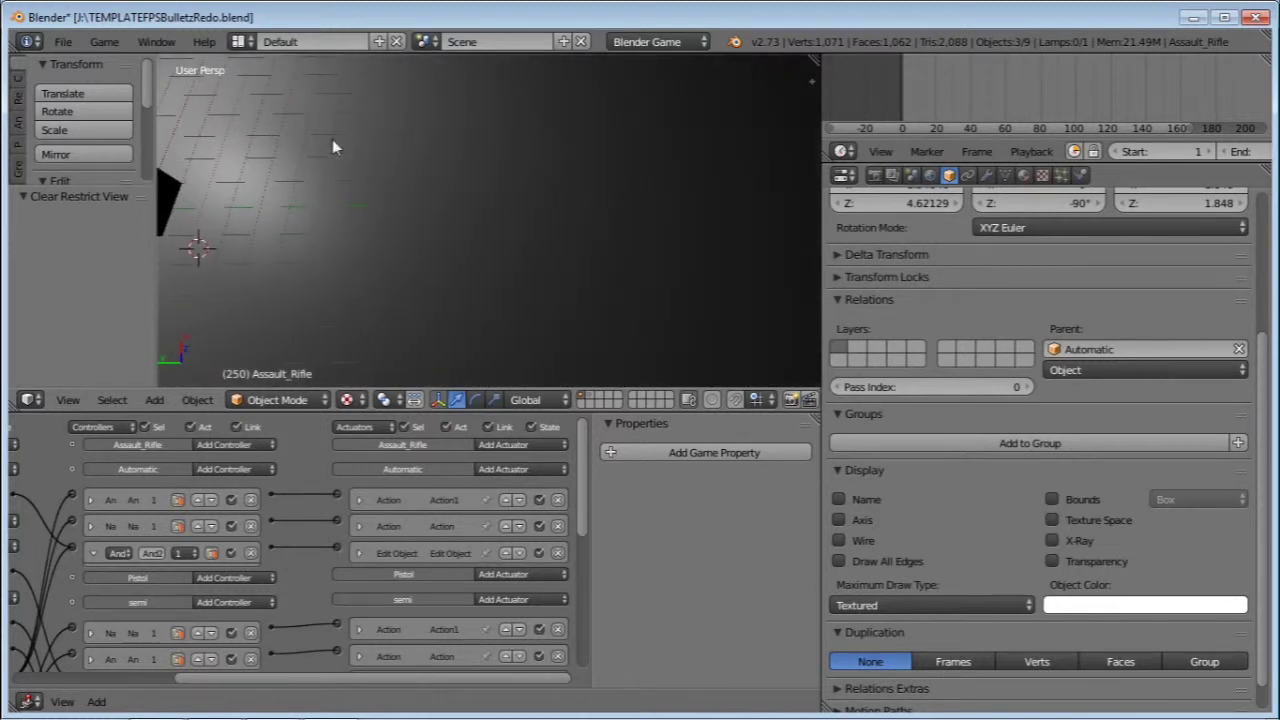
{"action": "middle_click_drag", "start_coordinate": [506, 244], "coordinate": [428, 198]}
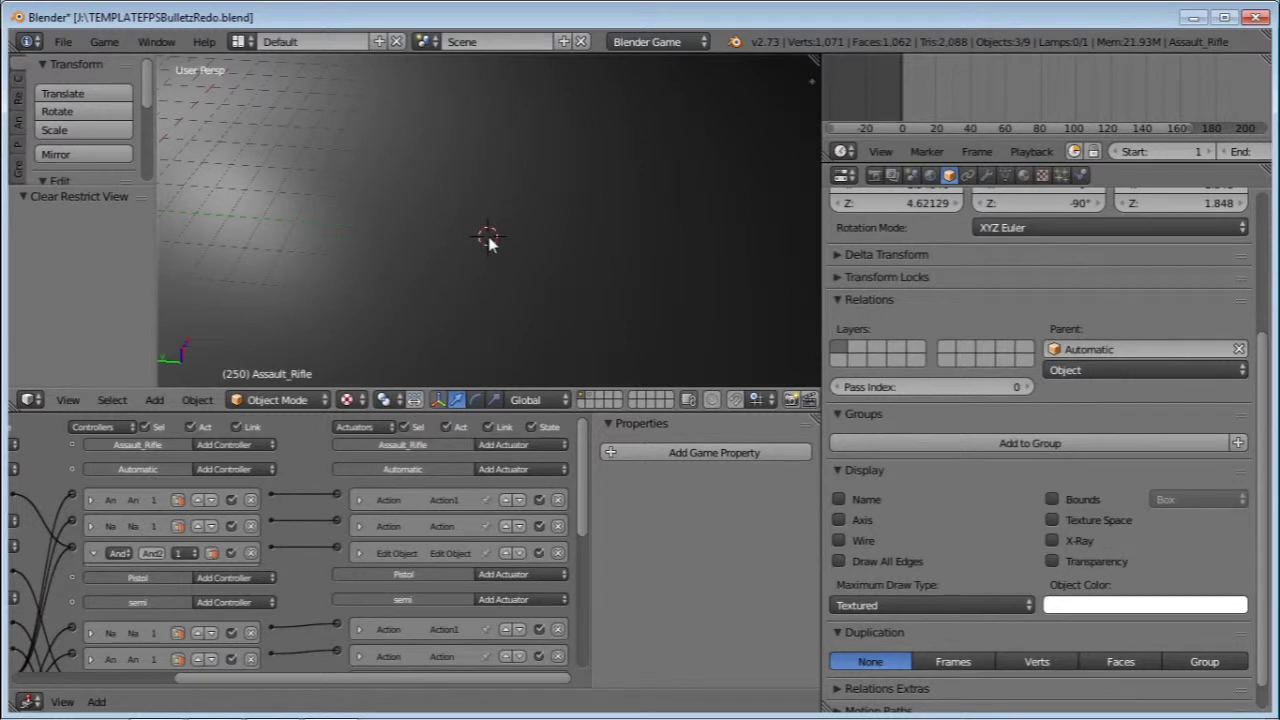
{"action": "key", "text": "shift+a"}
{"action": "mouse_move", "coordinate": [390, 262]}
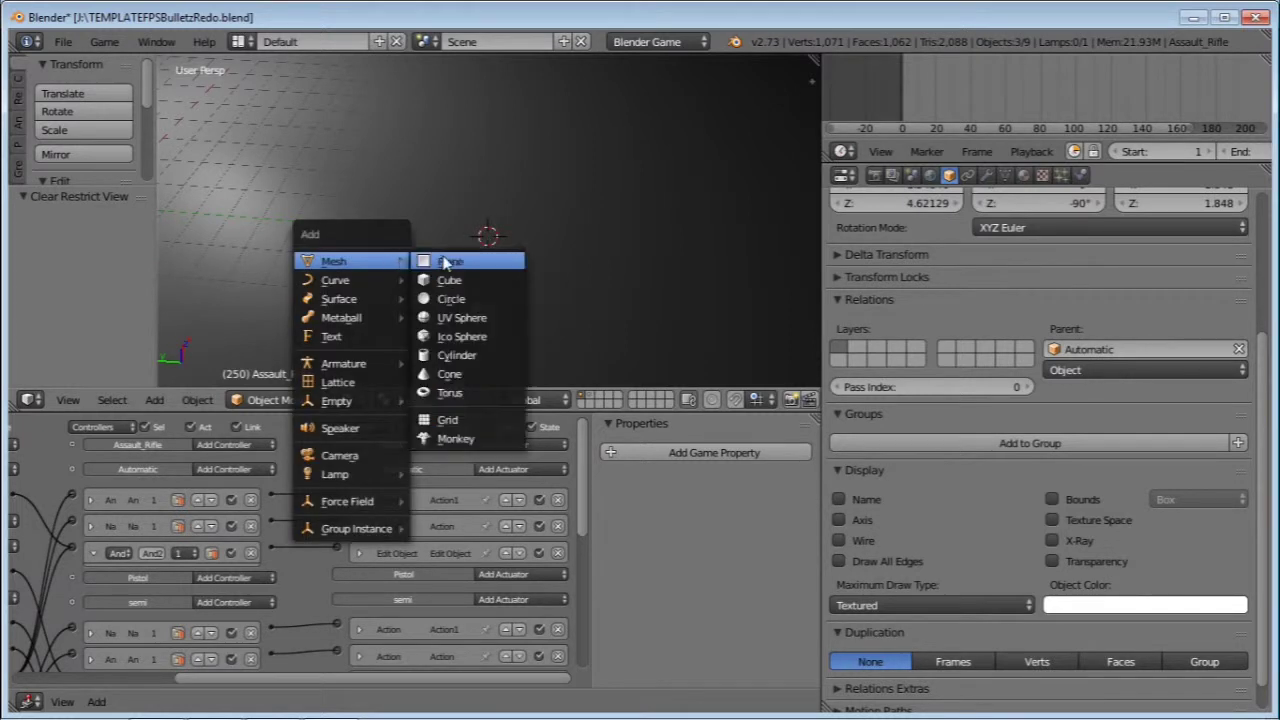
{"action": "left_click", "coordinate": [450, 262]}
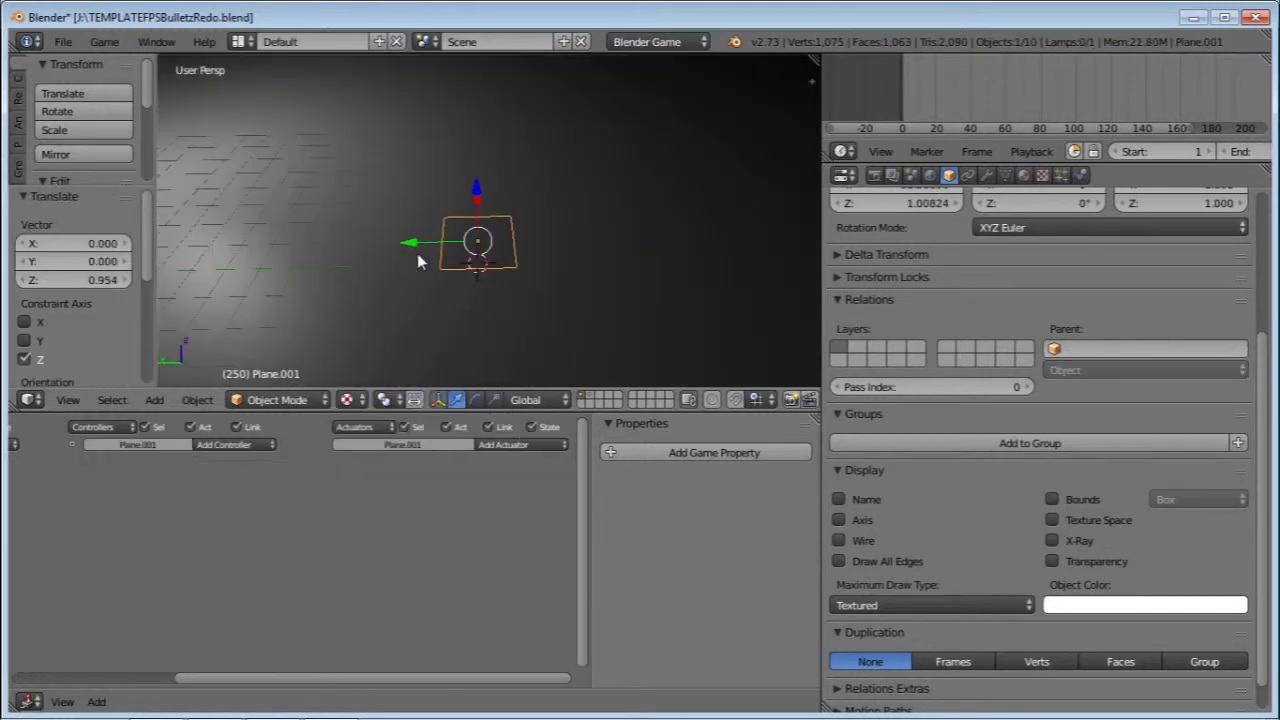
Step: Unwrap the new plane's UVs in Edit Mode and return to Object Mode
{"action": "middle_click_drag", "start_coordinate": [452, 258], "coordinate": [484, 250]}
{"action": "key", "text": "Tab"}
{"action": "key", "text": "u"}
{"action": "left_click", "coordinate": [472, 249]}
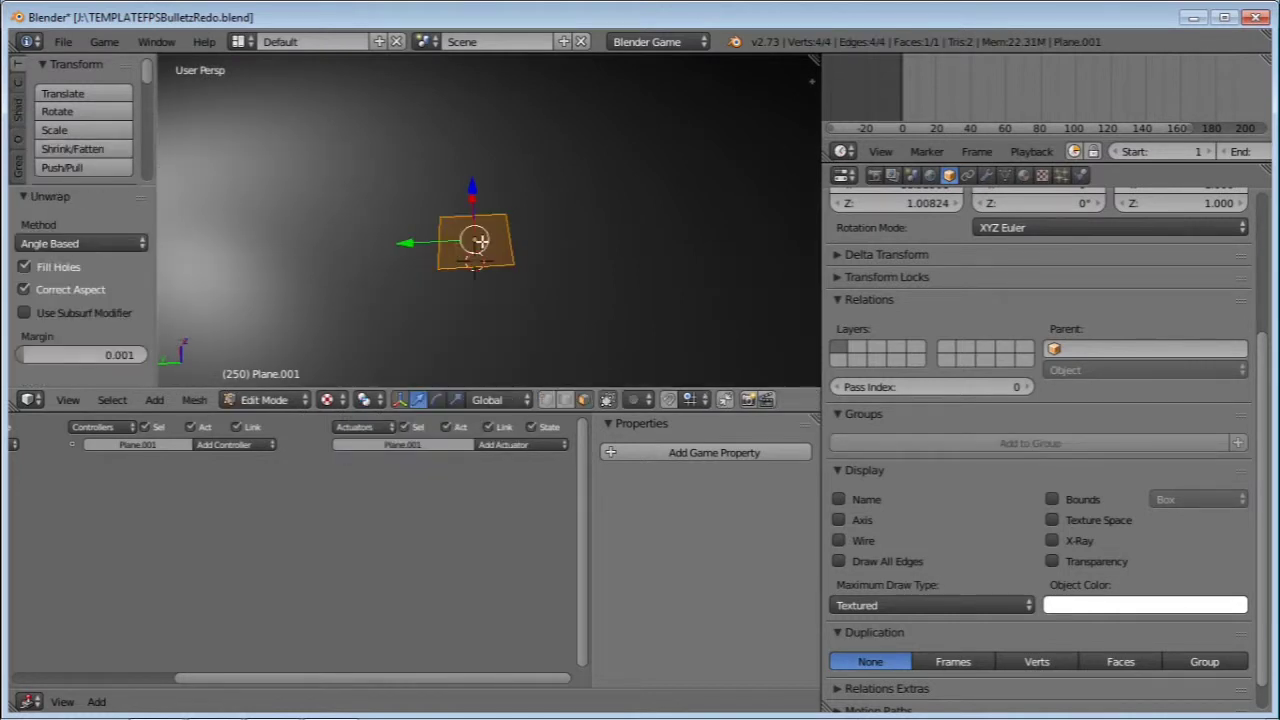
{"action": "key", "text": "Tab"}
Step: Give the plane a new material with Z Transparency enabled and Alpha set to 0
{"action": "middle_click_drag", "start_coordinate": [541, 231], "coordinate": [523, 275]}
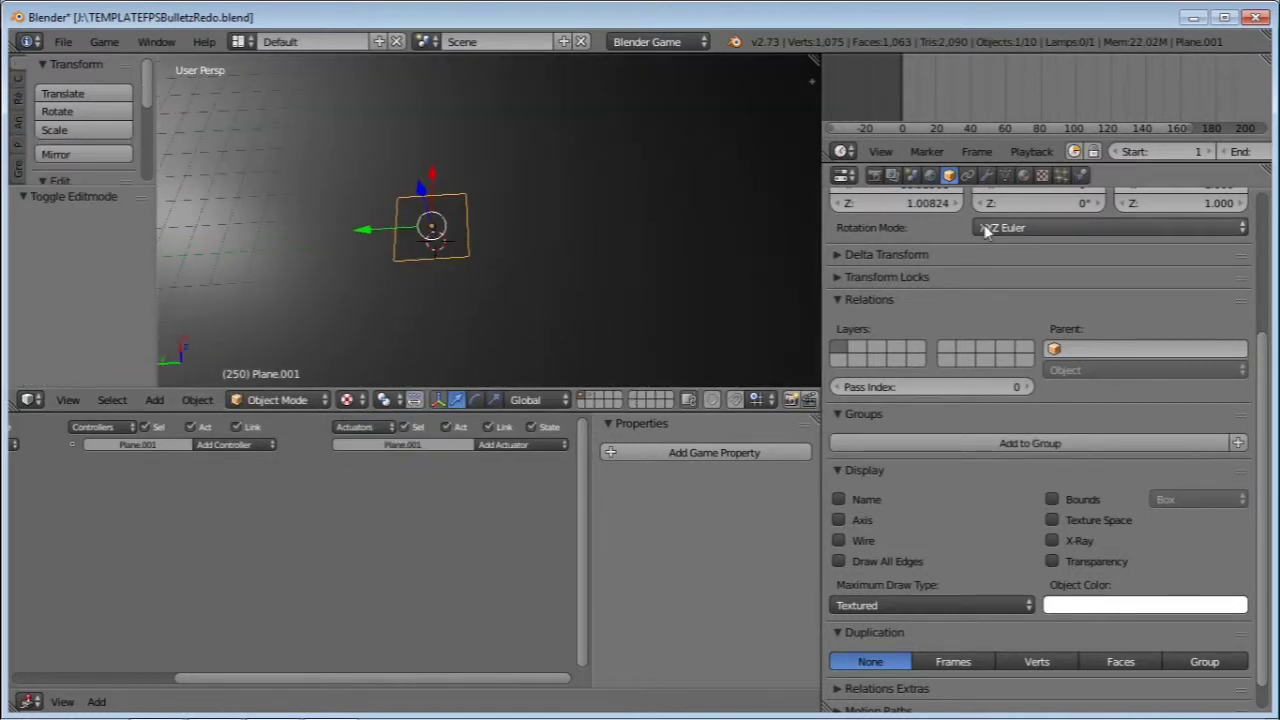
{"action": "left_click", "coordinate": [1023, 176]}
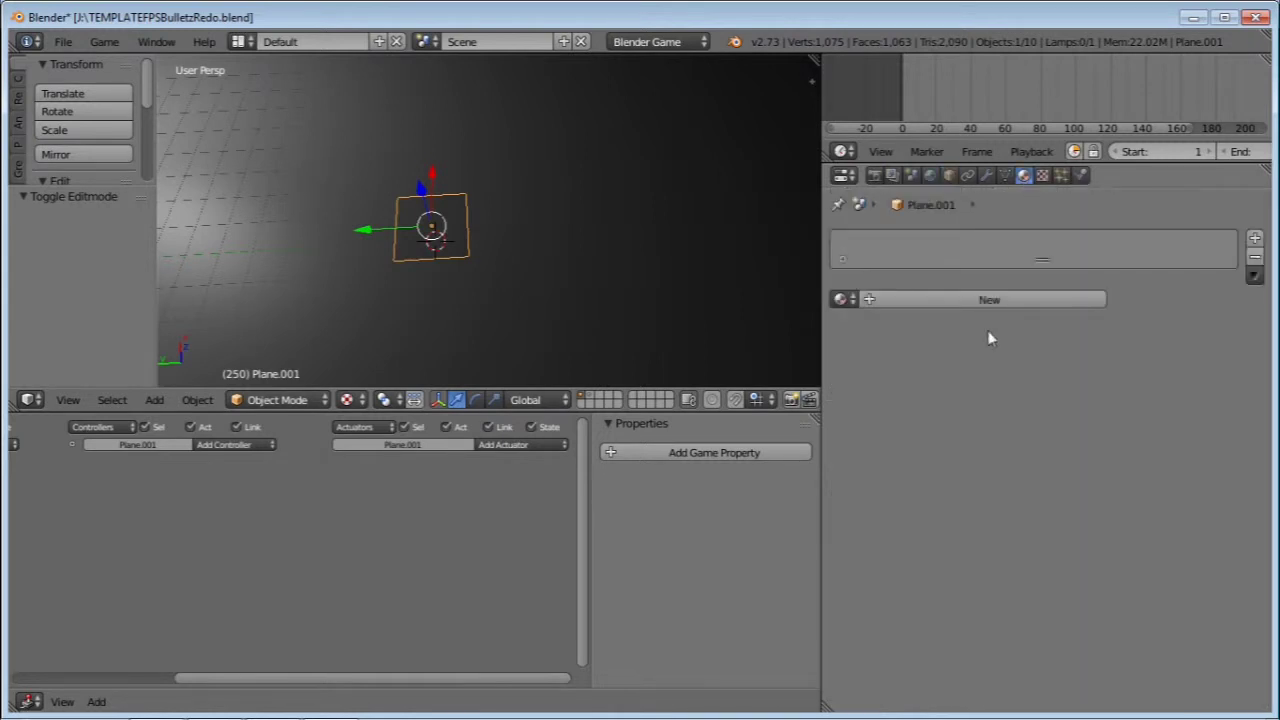
{"action": "left_click", "coordinate": [989, 299]}
{"action": "scroll", "coordinate": [1040, 420], "scroll_direction": "down", "scroll_amount": 5}
{"action": "scroll", "coordinate": [1054, 474], "scroll_direction": "down", "scroll_amount": 1}
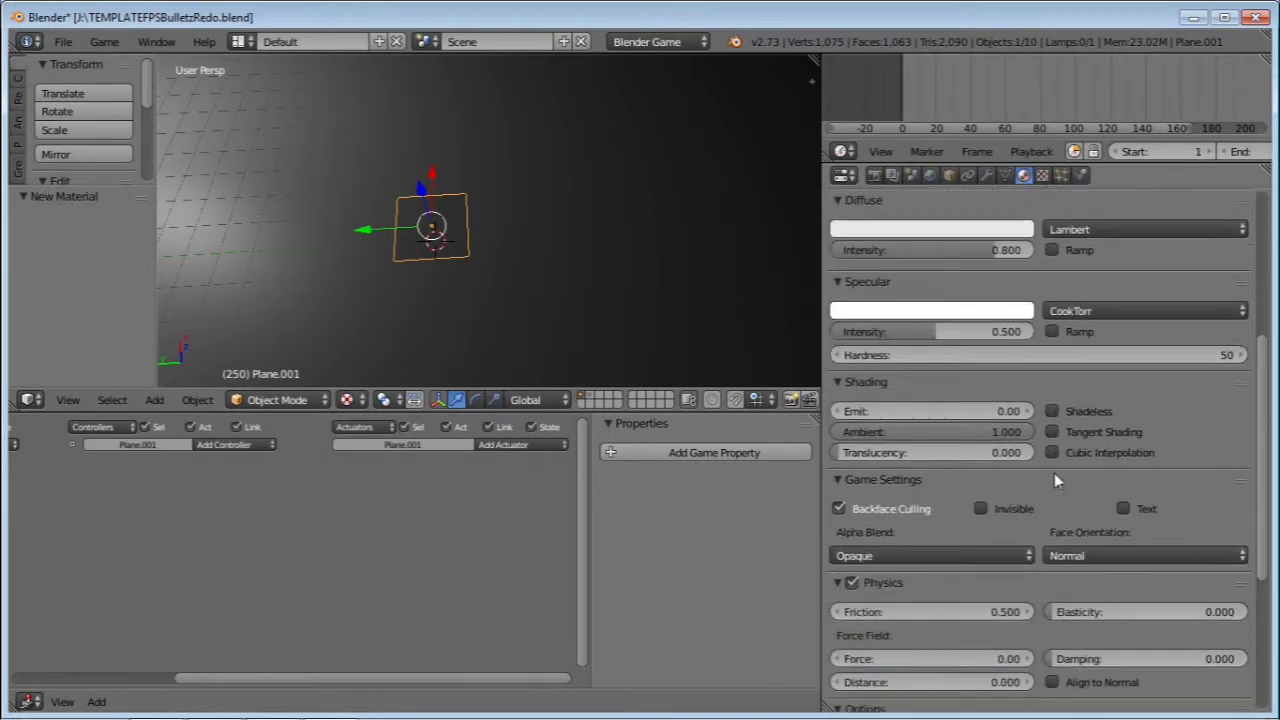
{"action": "scroll", "coordinate": [1055, 481], "scroll_direction": "down", "scroll_amount": 3}
{"action": "scroll", "coordinate": [978, 625], "scroll_direction": "down", "scroll_amount": 4}
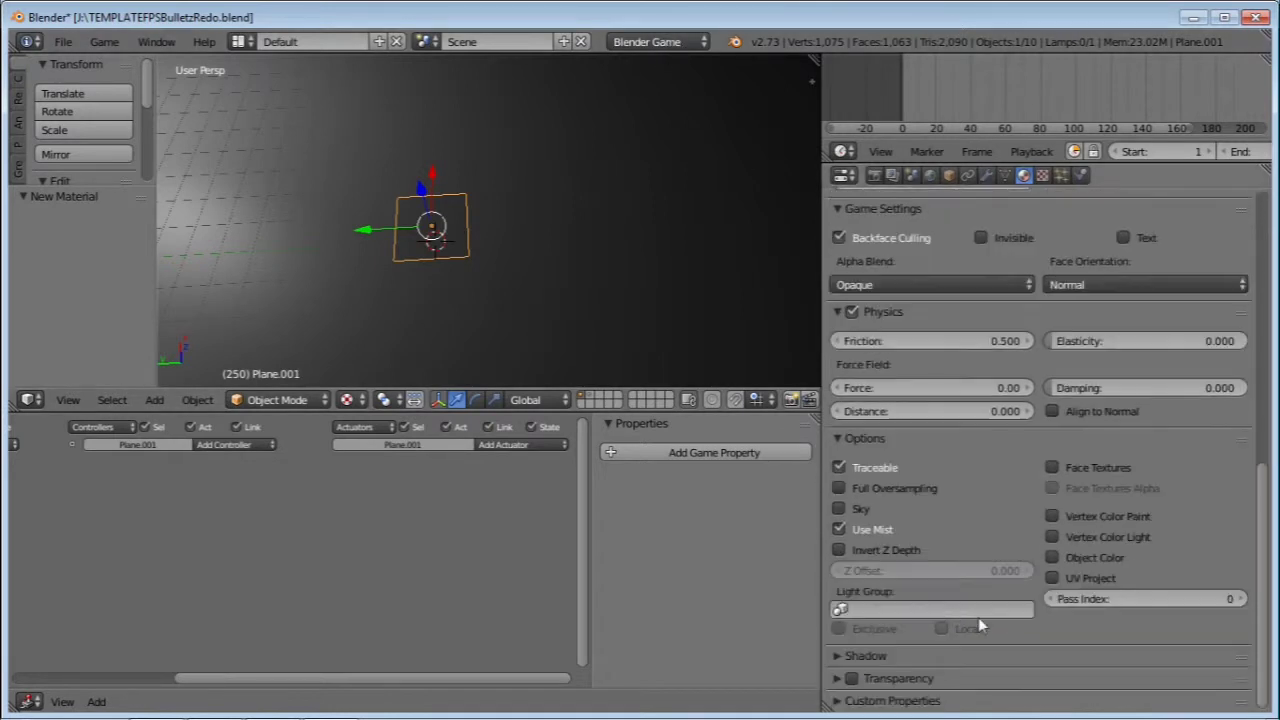
{"action": "left_click", "coordinate": [848, 680]}
{"action": "scroll", "coordinate": [977, 600], "scroll_direction": "down", "scroll_amount": 2}
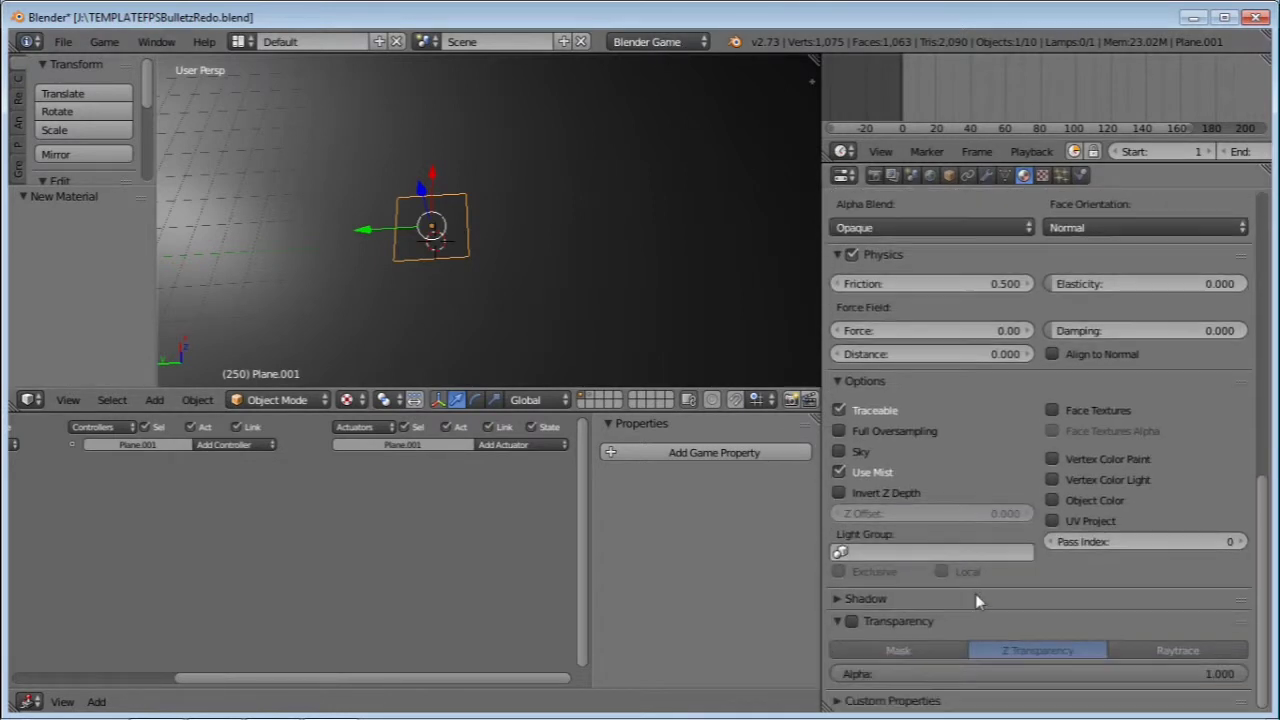
{"action": "left_click", "coordinate": [850, 622]}
{"action": "left_click_drag", "start_coordinate": [1230, 680], "coordinate": [840, 680]}
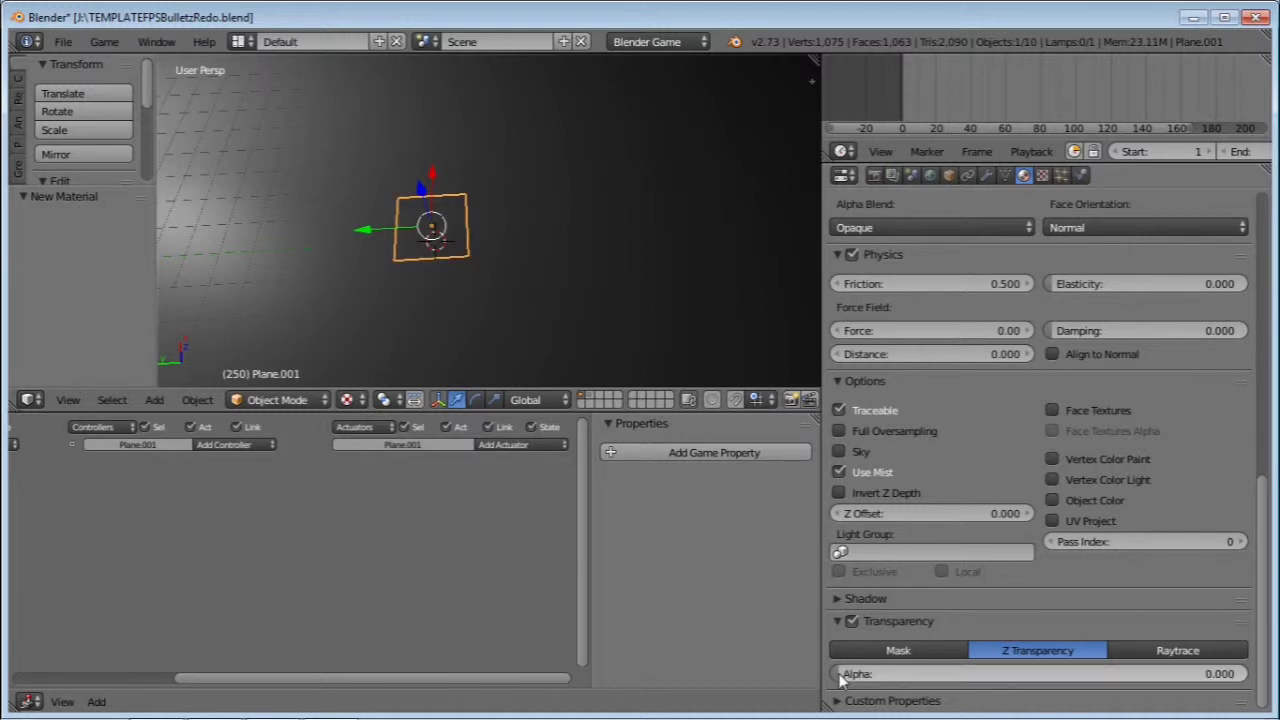
Step: Add a new image texture to the plane's material and load MuzzleFlareFront.png from the Assets folder
{"action": "left_click", "coordinate": [1042, 177]}
{"action": "left_click", "coordinate": [1107, 382]}
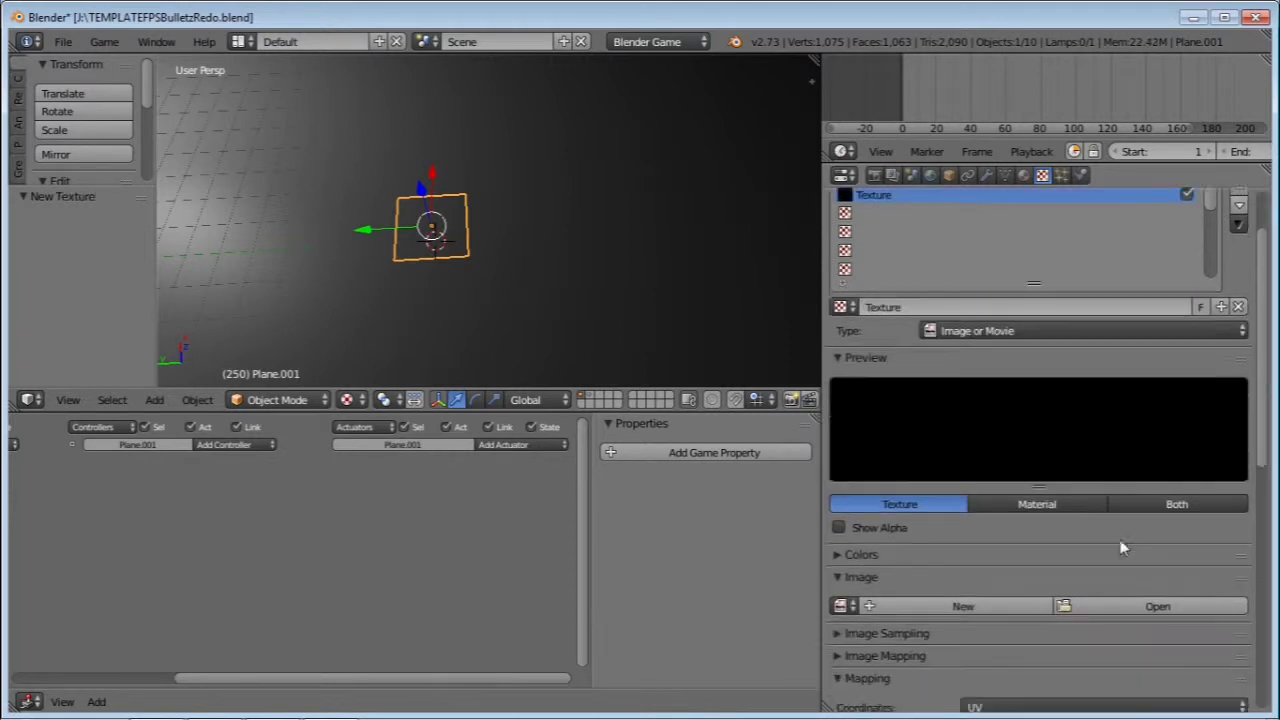
{"action": "scroll", "coordinate": [1121, 547], "scroll_direction": "down", "scroll_amount": 2}
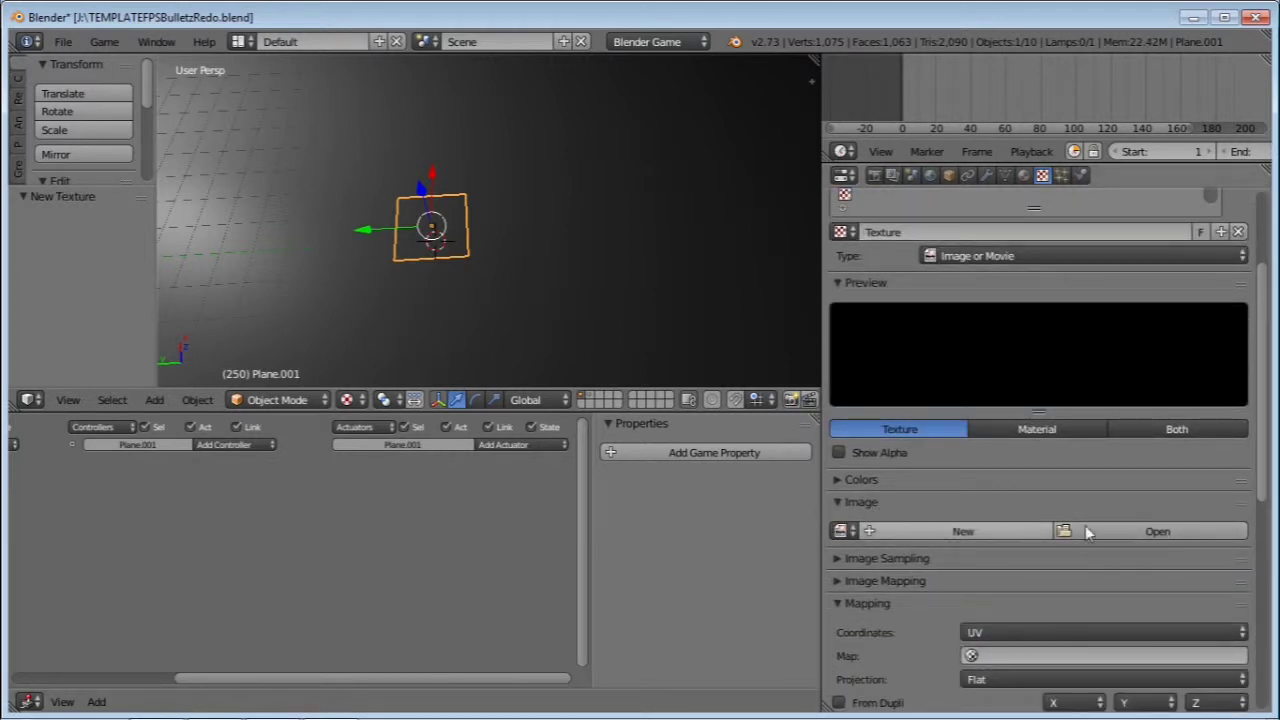
{"action": "left_click", "coordinate": [989, 256]}
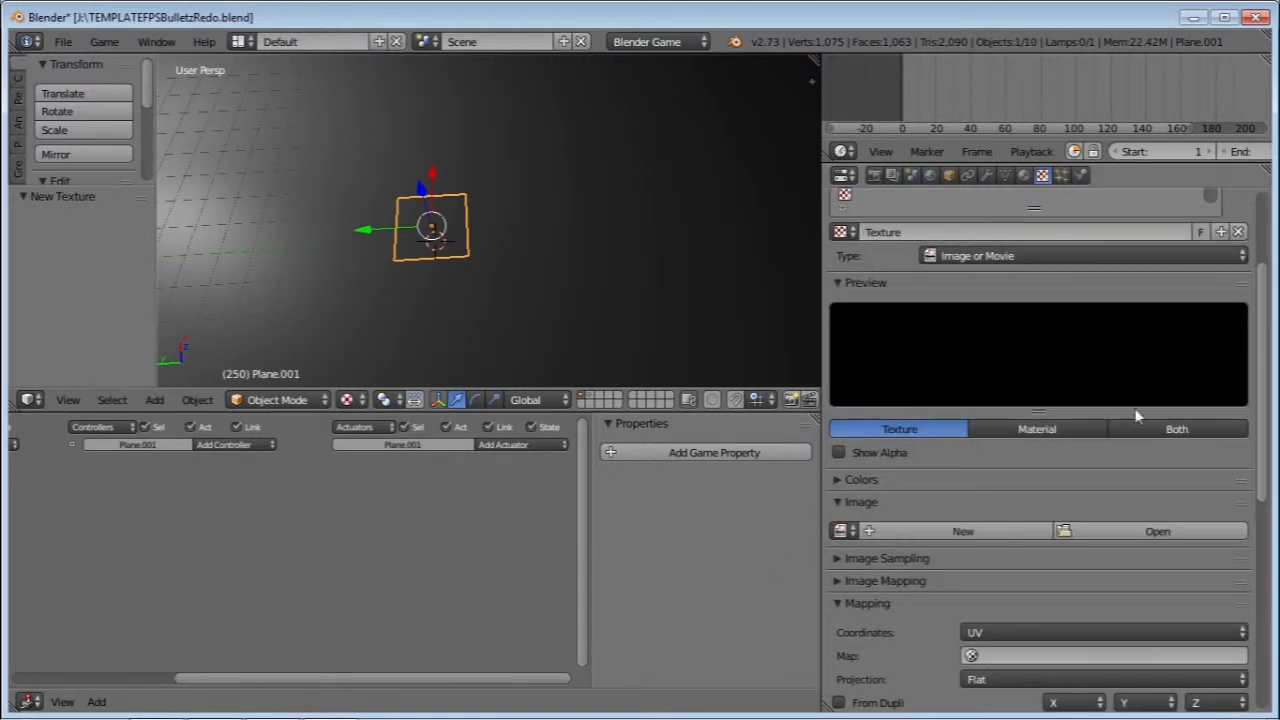
{"action": "left_click", "coordinate": [1158, 532]}
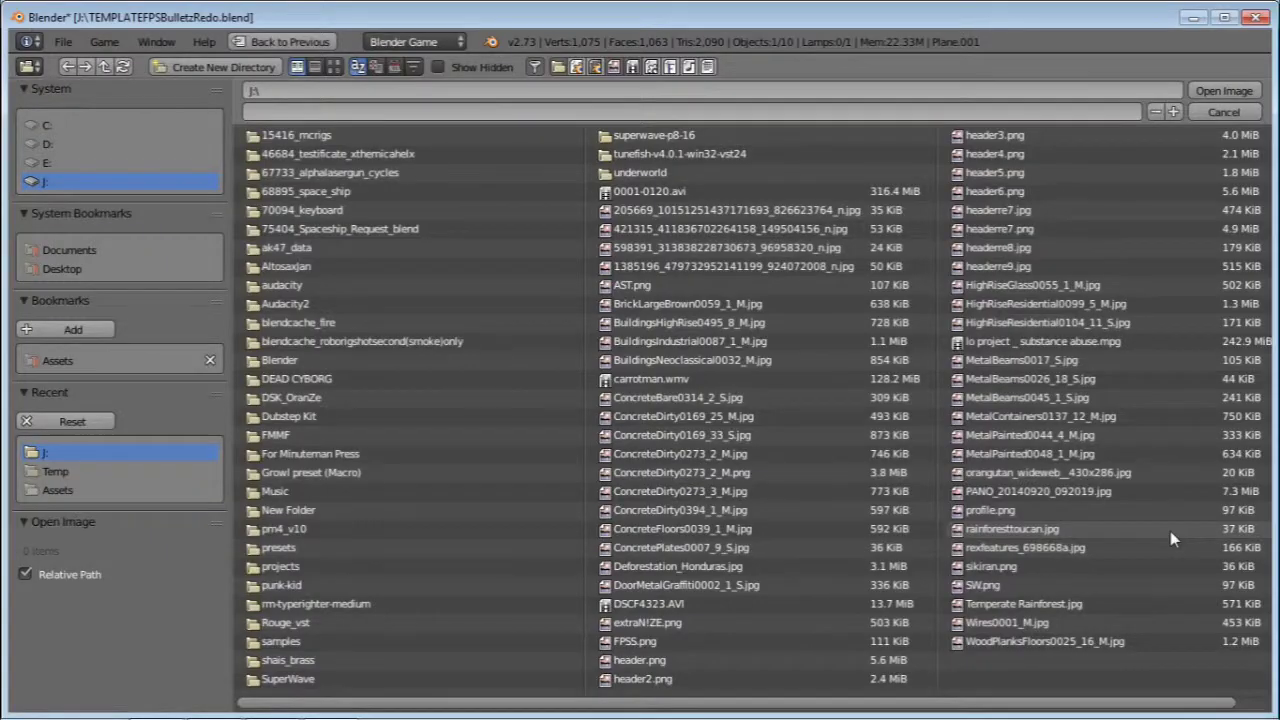
{"action": "left_click", "coordinate": [87, 360]}
{"action": "left_click", "coordinate": [333, 66]}
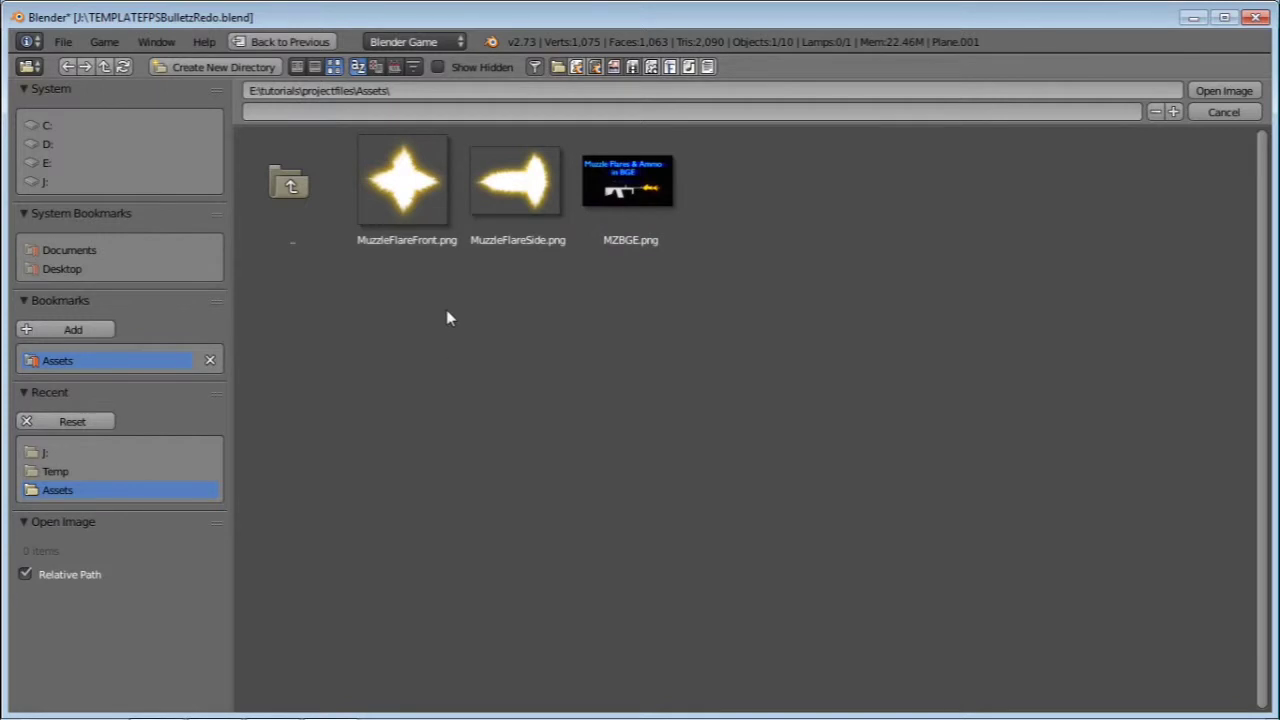
{"action": "left_click", "coordinate": [405, 185]}
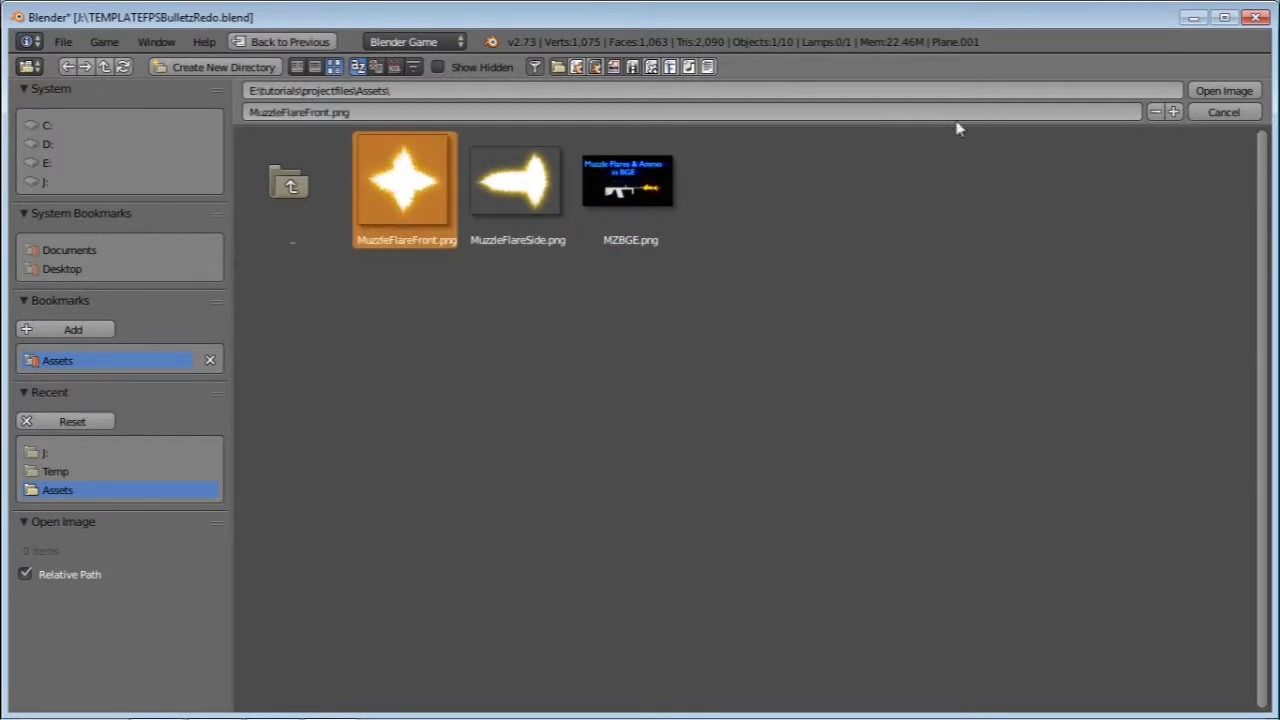
{"action": "left_click", "coordinate": [1222, 91]}
Step: Enable the Alpha influence for the front muzzle flare texture
{"action": "middle_click_drag", "start_coordinate": [516, 243], "coordinate": [520, 306]}
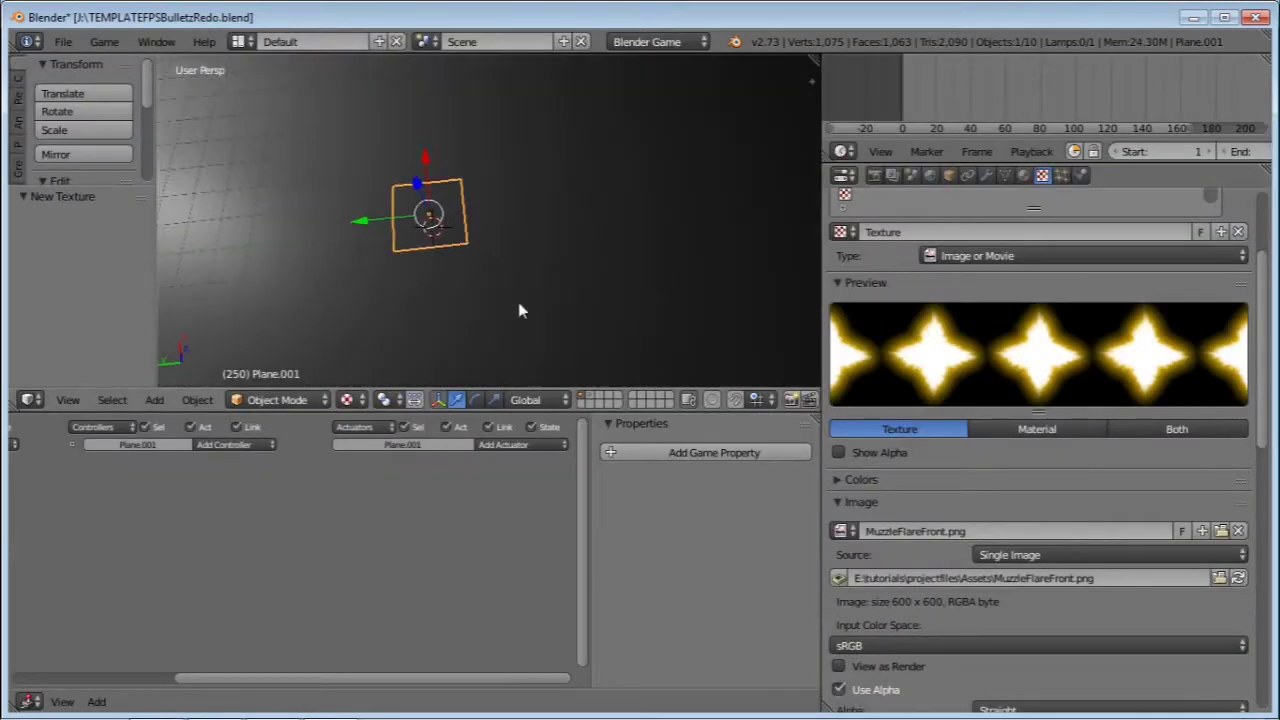
{"action": "scroll", "coordinate": [1023, 462], "scroll_direction": "down", "scroll_amount": 3}
{"action": "scroll", "coordinate": [1023, 462], "scroll_direction": "down", "scroll_amount": 10}
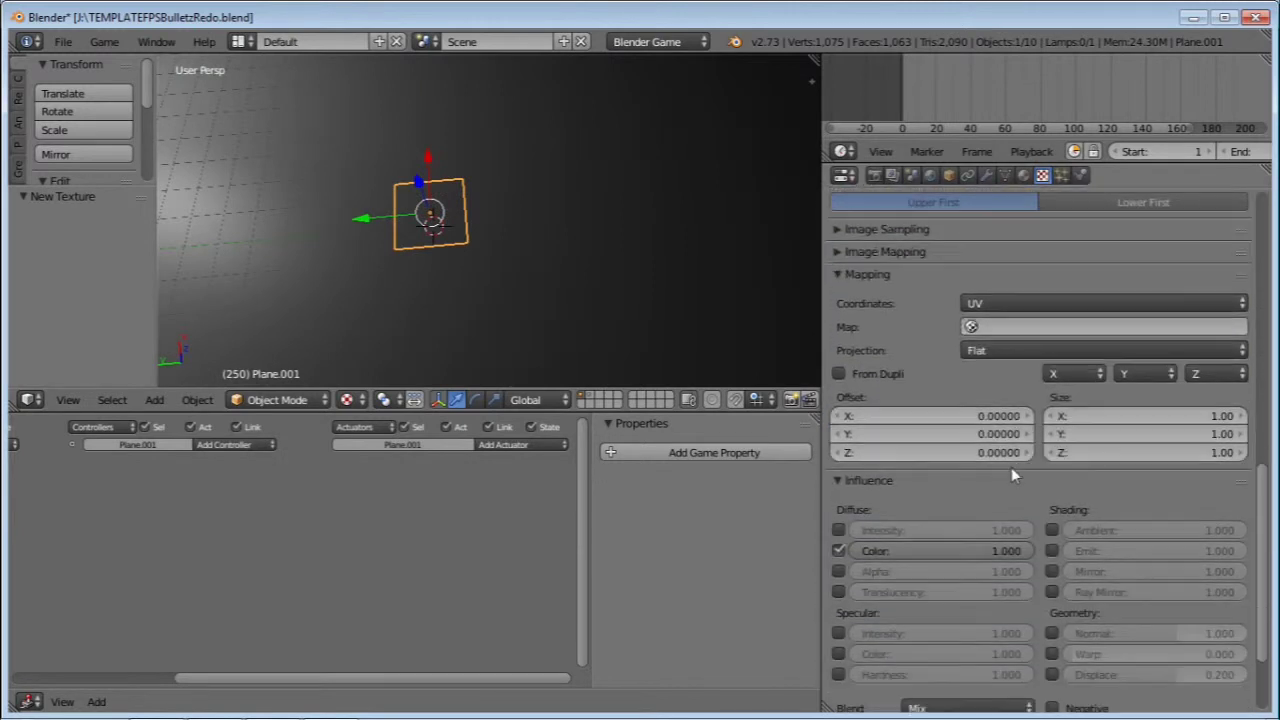
{"action": "scroll", "coordinate": [873, 485], "scroll_direction": "down", "scroll_amount": 3}
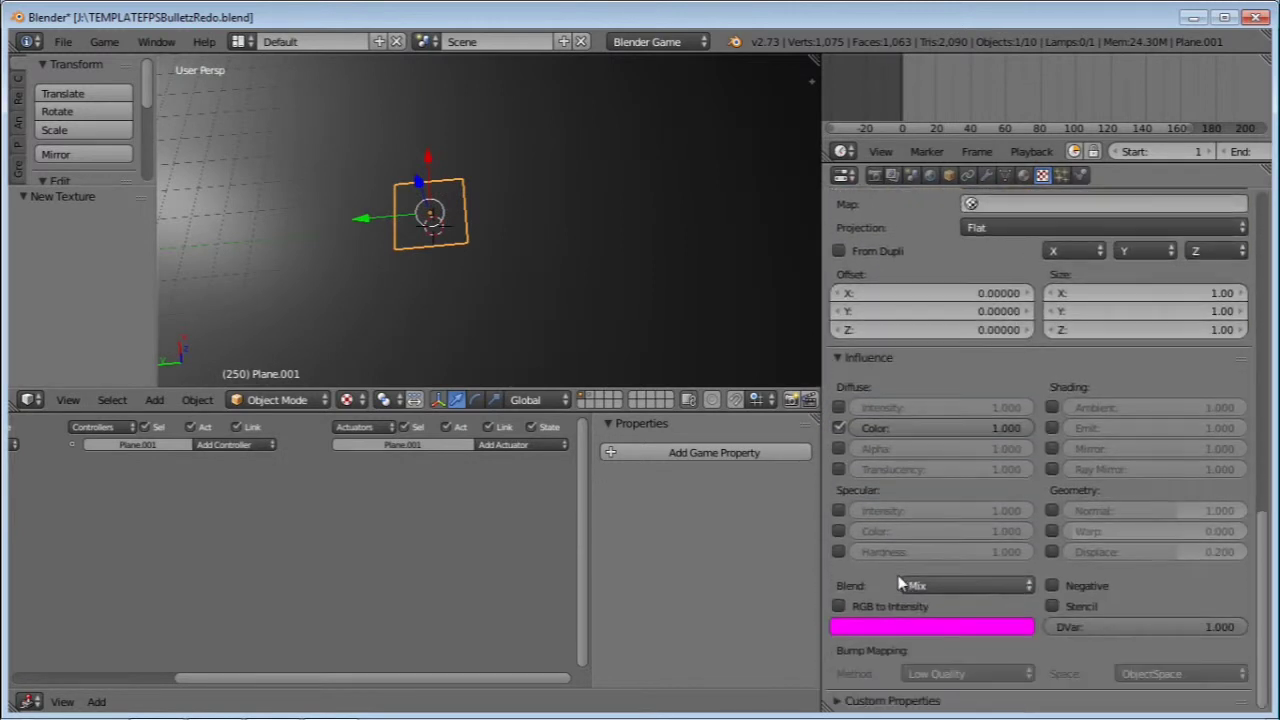
{"action": "left_click", "coordinate": [838, 449]}
Step: Make the front muzzle flare plane's material Shadeless
{"action": "left_click", "coordinate": [1023, 175]}
{"action": "mouse_move", "coordinate": [395, 255]}
{"action": "middle_mouse_down"}
{"action": "mouse_move", "coordinate": [365, 260]}
{"action": "mouse_move", "coordinate": [480, 240]}
{"action": "middle_mouse_up"}
{"action": "scroll", "coordinate": [1105, 400], "scroll_direction": "up", "scroll_amount": 3}
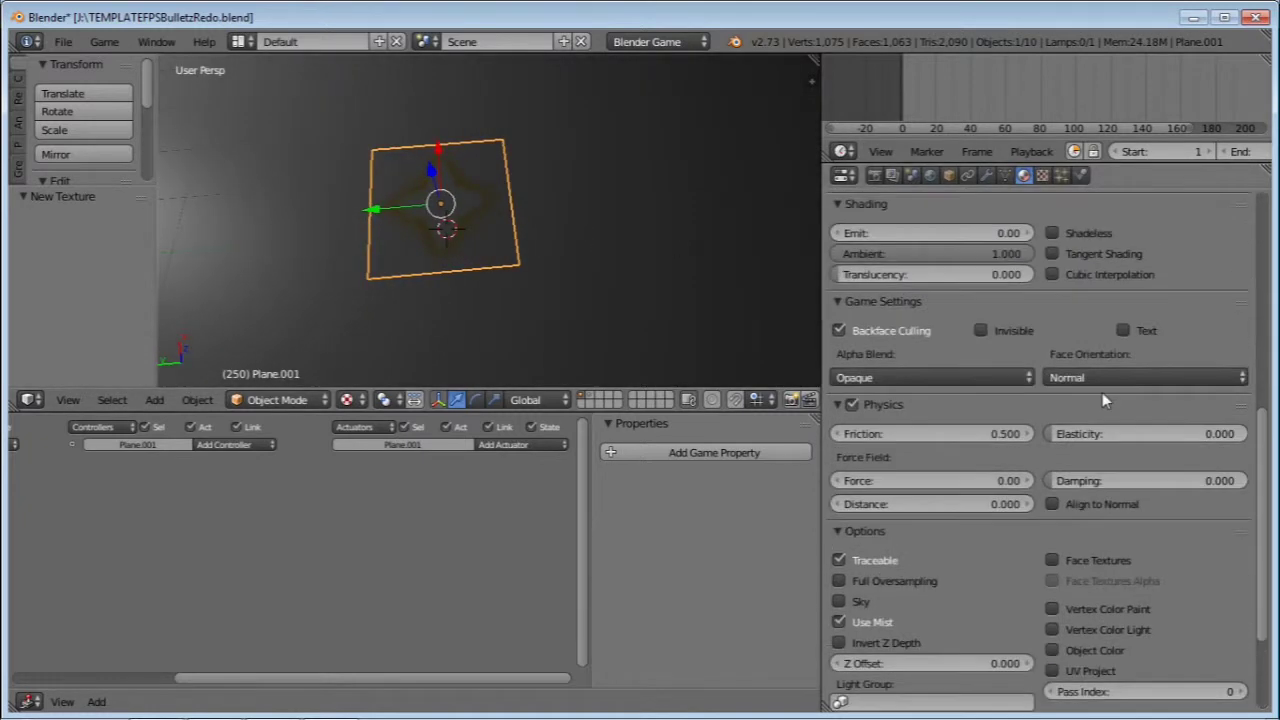
{"action": "scroll", "coordinate": [1102, 392], "scroll_direction": "up", "scroll_amount": 3}
{"action": "middle_click_drag", "start_coordinate": [571, 286], "coordinate": [485, 152]}
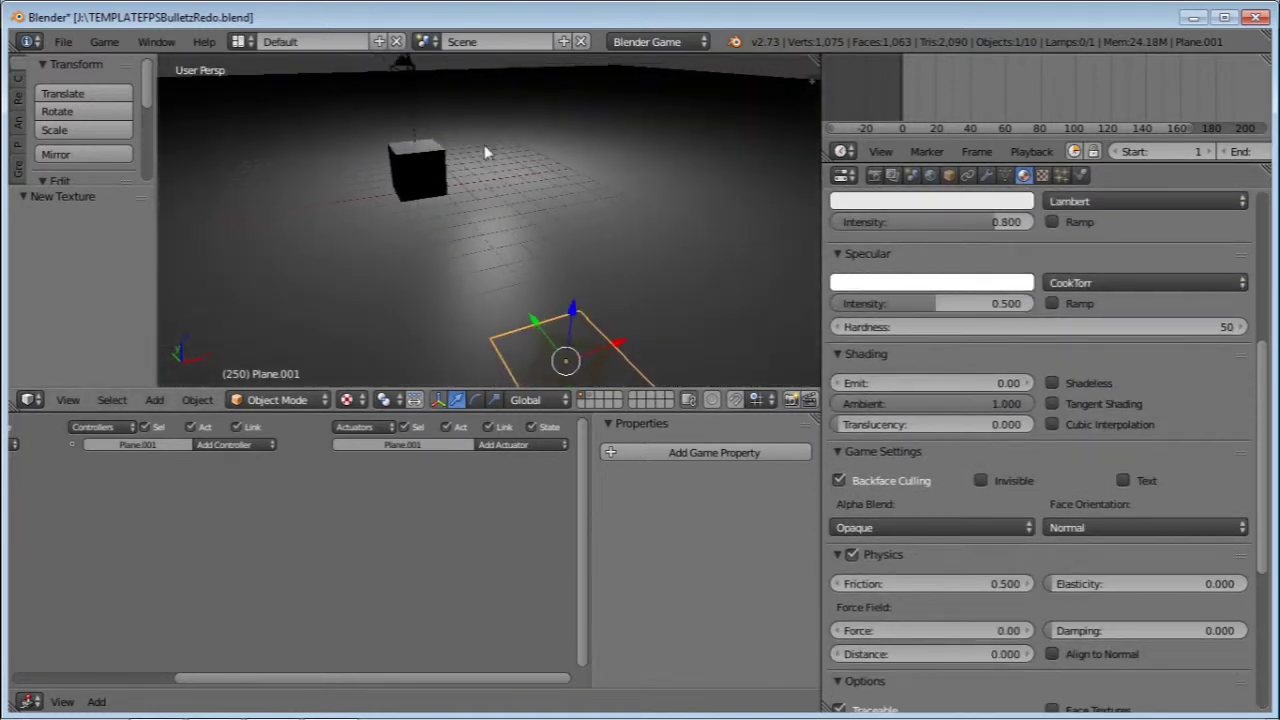
{"action": "mouse_move", "coordinate": [618, 323]}
{"action": "middle_mouse_down"}
{"action": "mouse_move", "coordinate": [634, 323]}
{"action": "mouse_move", "coordinate": [600, 228]}
{"action": "mouse_move", "coordinate": [543, 205]}
{"action": "mouse_move", "coordinate": [663, 229]}
{"action": "mouse_move", "coordinate": [617, 242]}
{"action": "middle_mouse_up"}
{"action": "left_click", "coordinate": [1054, 383]}
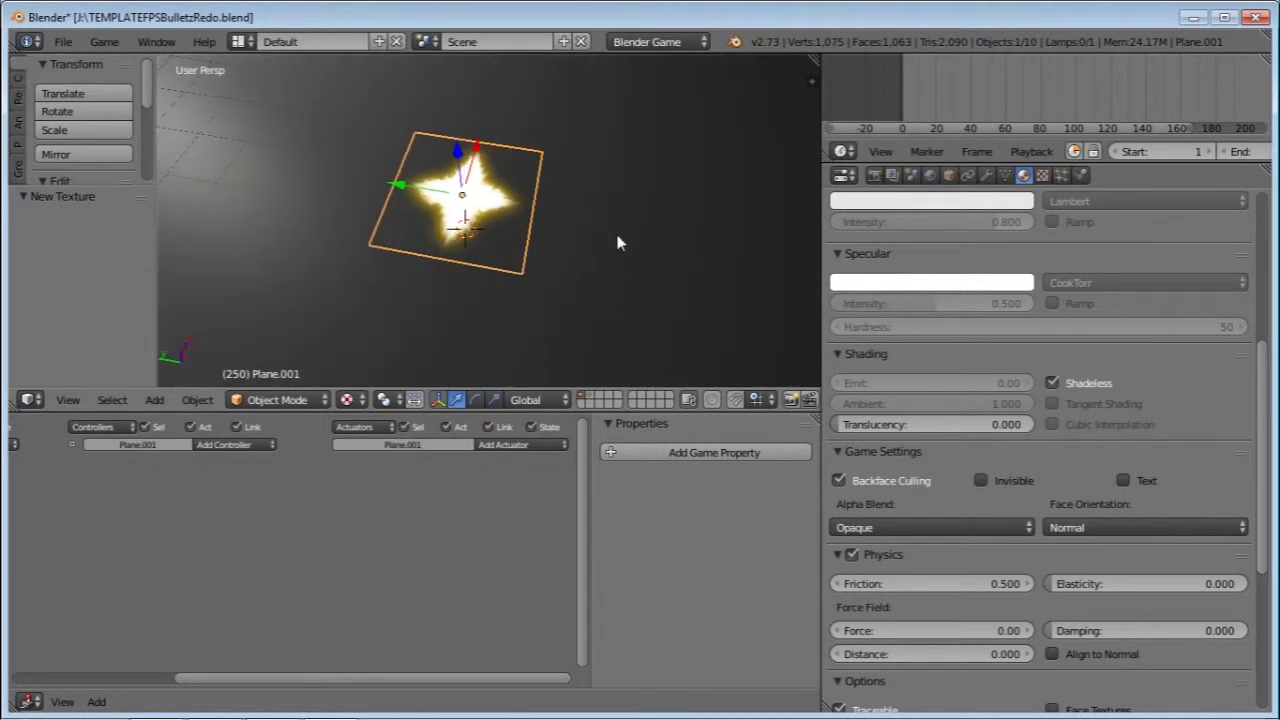
Step: Add a second plane mesh and move it about -2.627 along Y, away from the first flare
{"action": "middle_click_drag", "start_coordinate": [752, 282], "coordinate": [536, 212]}
{"action": "key", "text": "shift+a"}
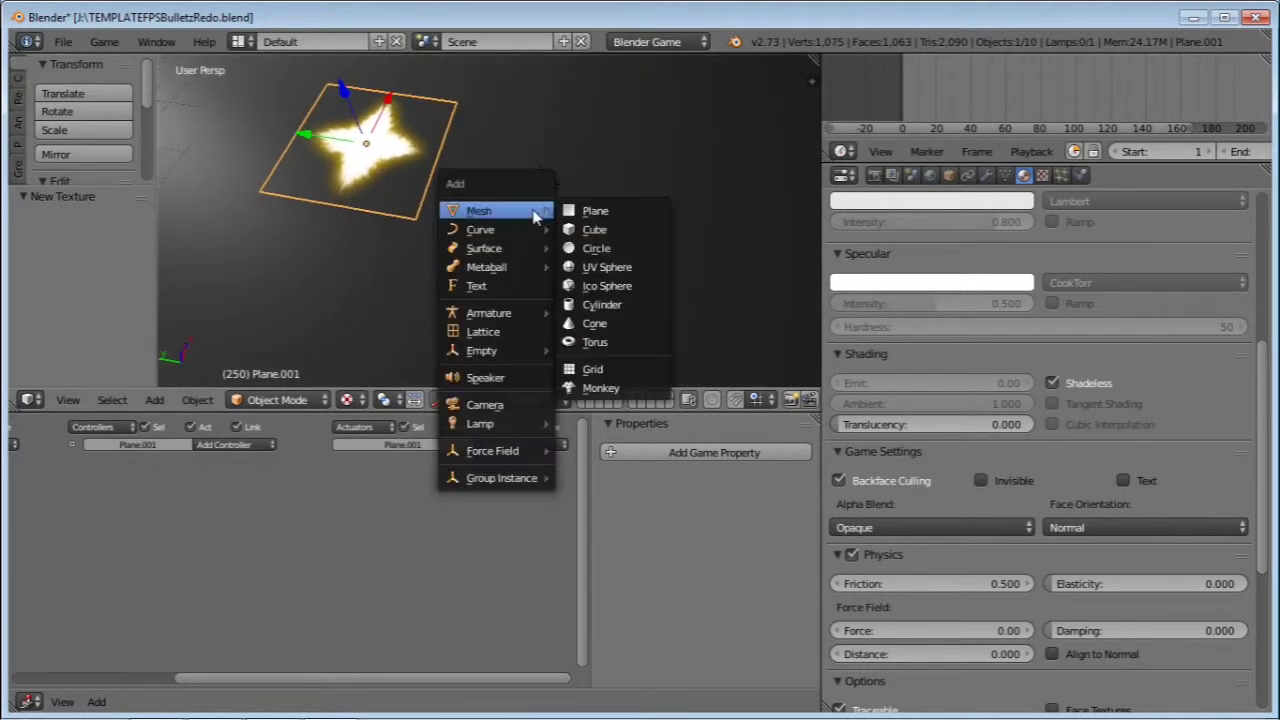
{"action": "left_click", "coordinate": [588, 207]}
{"action": "left_click_drag", "start_coordinate": [481, 175], "coordinate": [653, 200]}
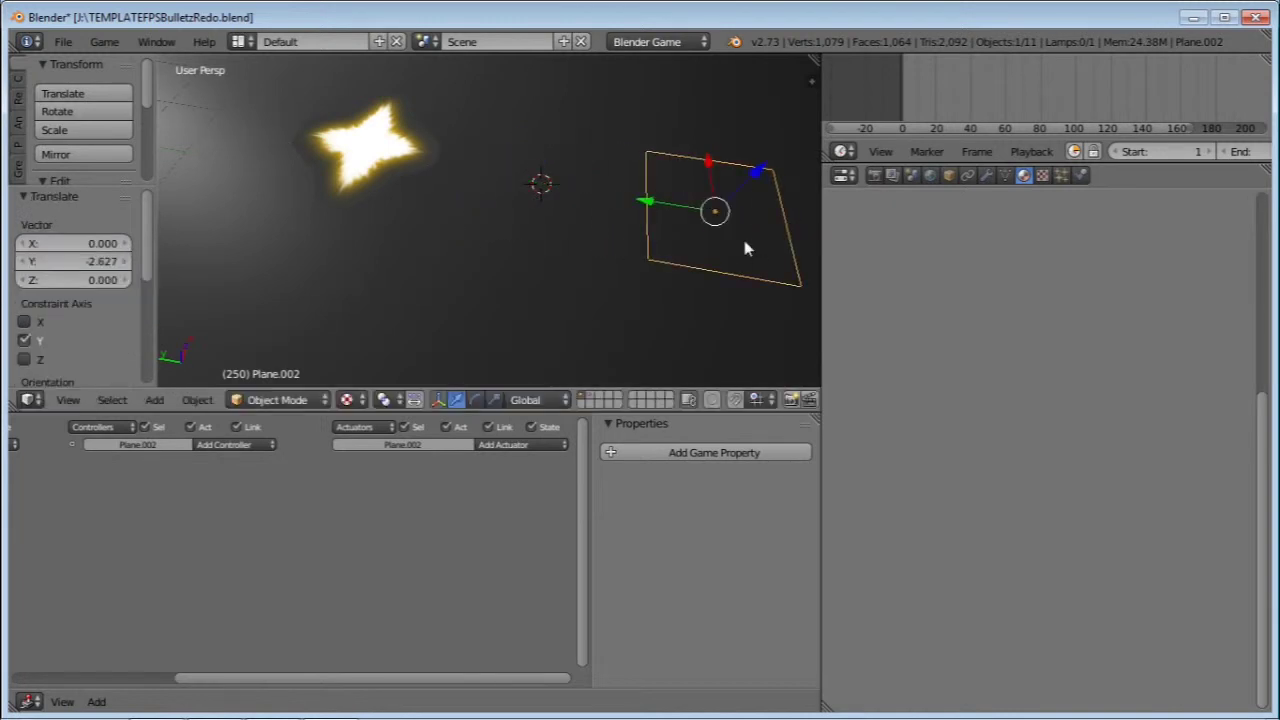
Step: Scale the second plane by about 1.715 along Y to make it rectangular
{"action": "key", "text": "s"}
{"action": "key", "text": "y"}
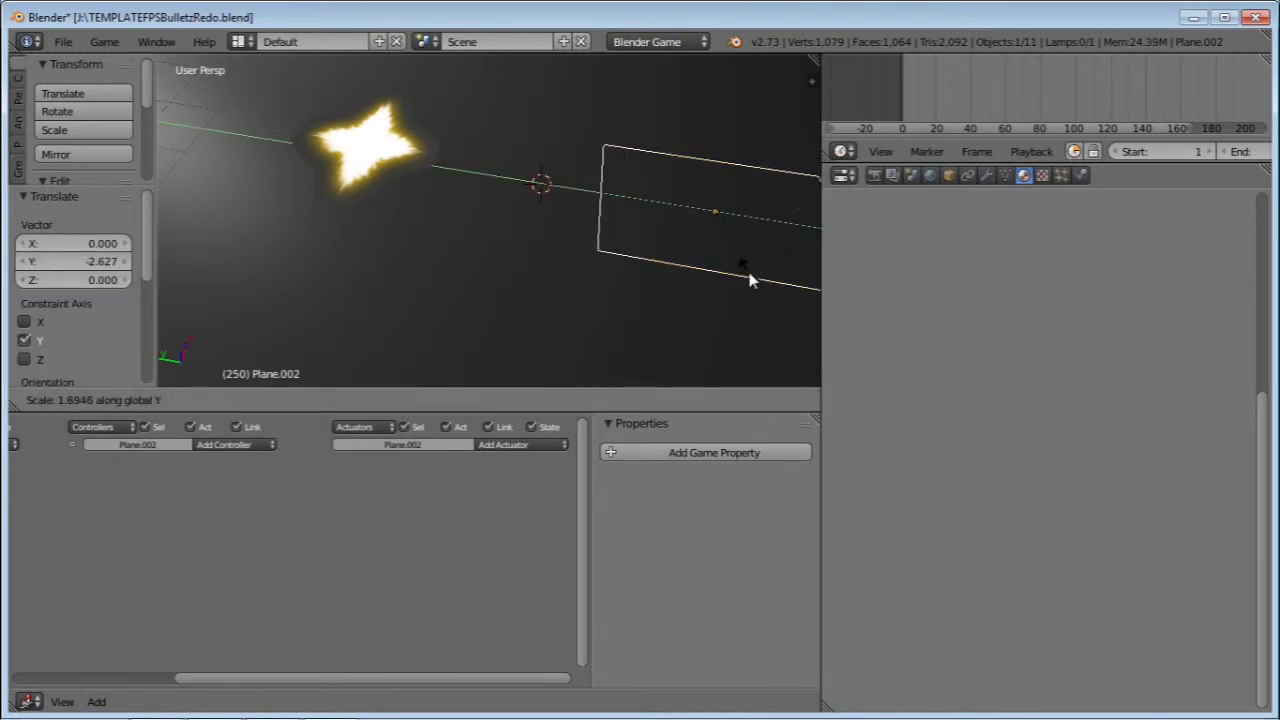
{"action": "left_click", "coordinate": [752, 281]}
Step: Unwrap the rectangular plane's UVs in Edit Mode and return to Object Mode
{"action": "middle_click_drag", "start_coordinate": [757, 271], "coordinate": [560, 211]}
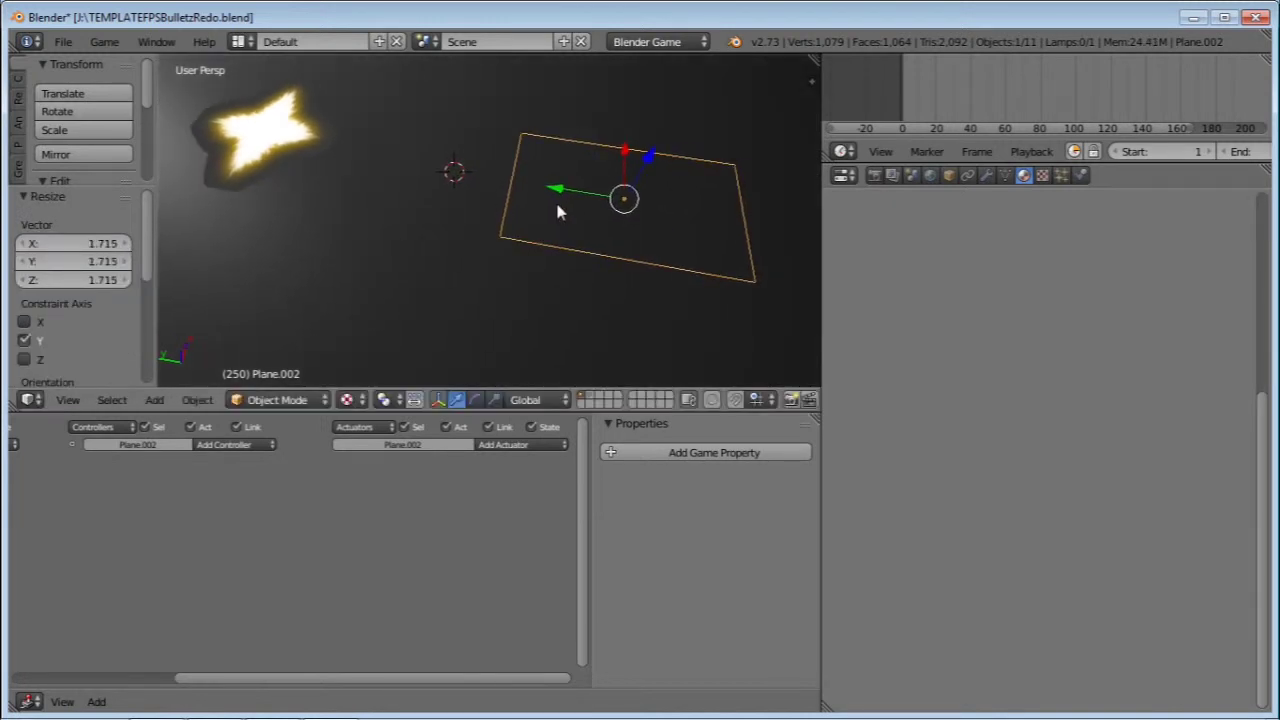
{"action": "key", "text": "Tab"}
{"action": "key", "text": "u"}
{"action": "left_click", "coordinate": [588, 195]}
{"action": "key", "text": "Tab"}
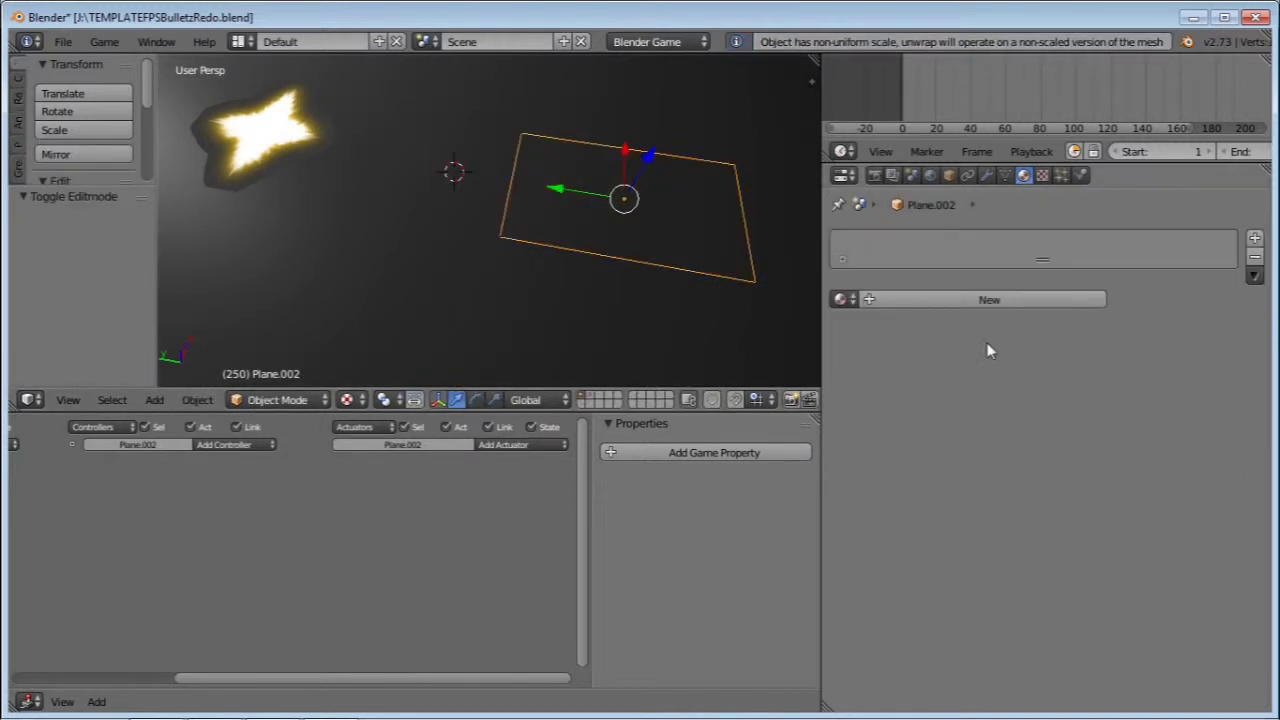
Step: Give the rectangular plane a new material with Z Transparency enabled and Alpha set to 0
{"action": "left_click", "coordinate": [1014, 299]}
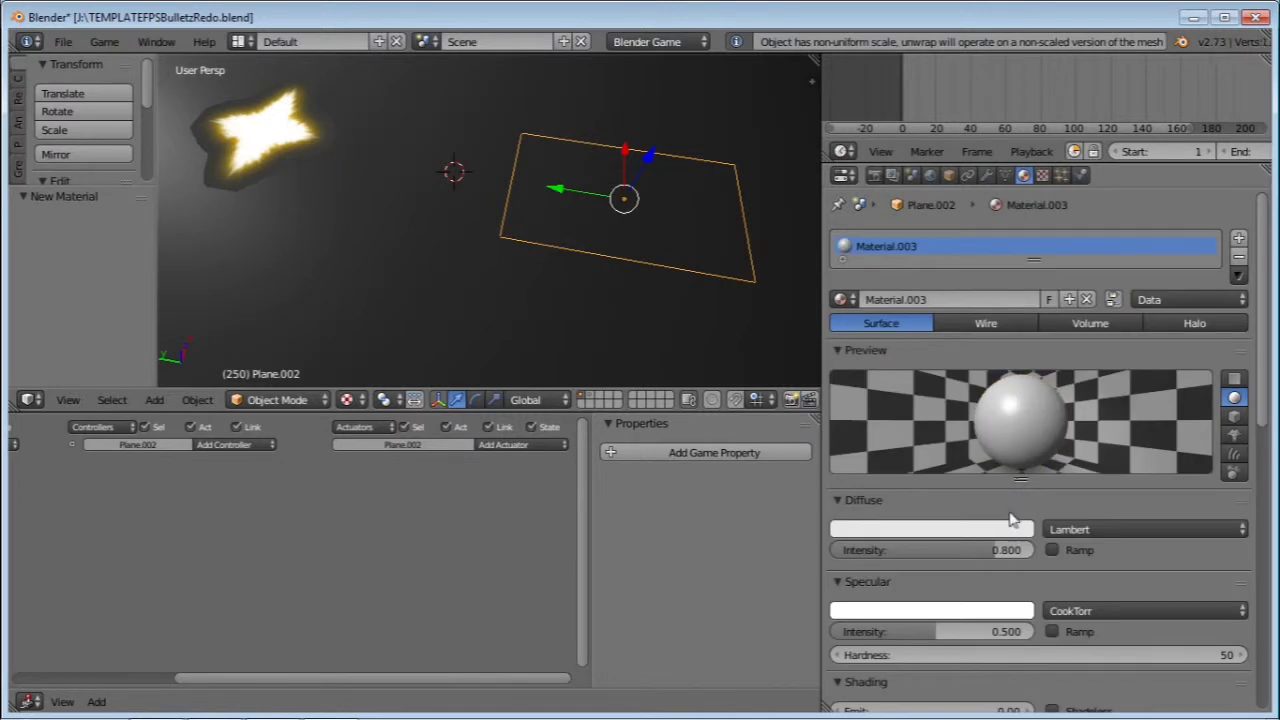
{"action": "scroll", "coordinate": [1010, 520], "scroll_direction": "down", "scroll_amount": 18}
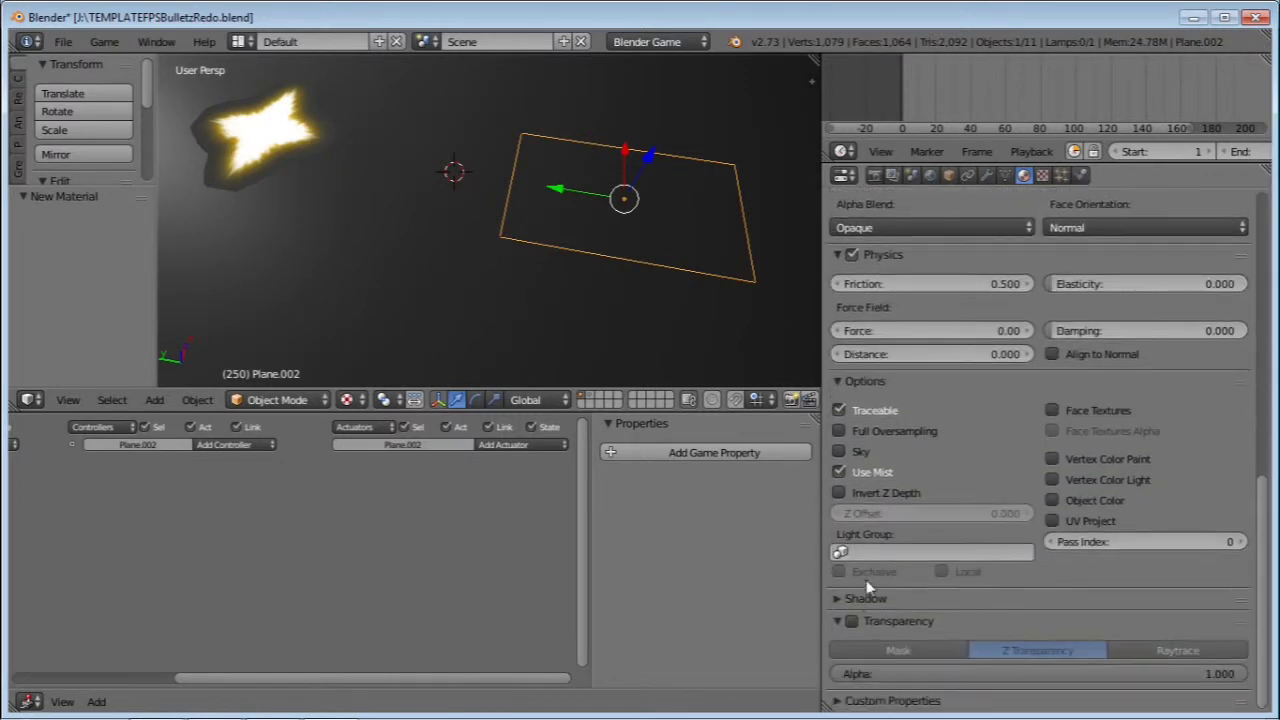
{"action": "left_click", "coordinate": [851, 622]}
{"action": "left_click_drag", "start_coordinate": [1208, 681], "coordinate": [845, 676]}
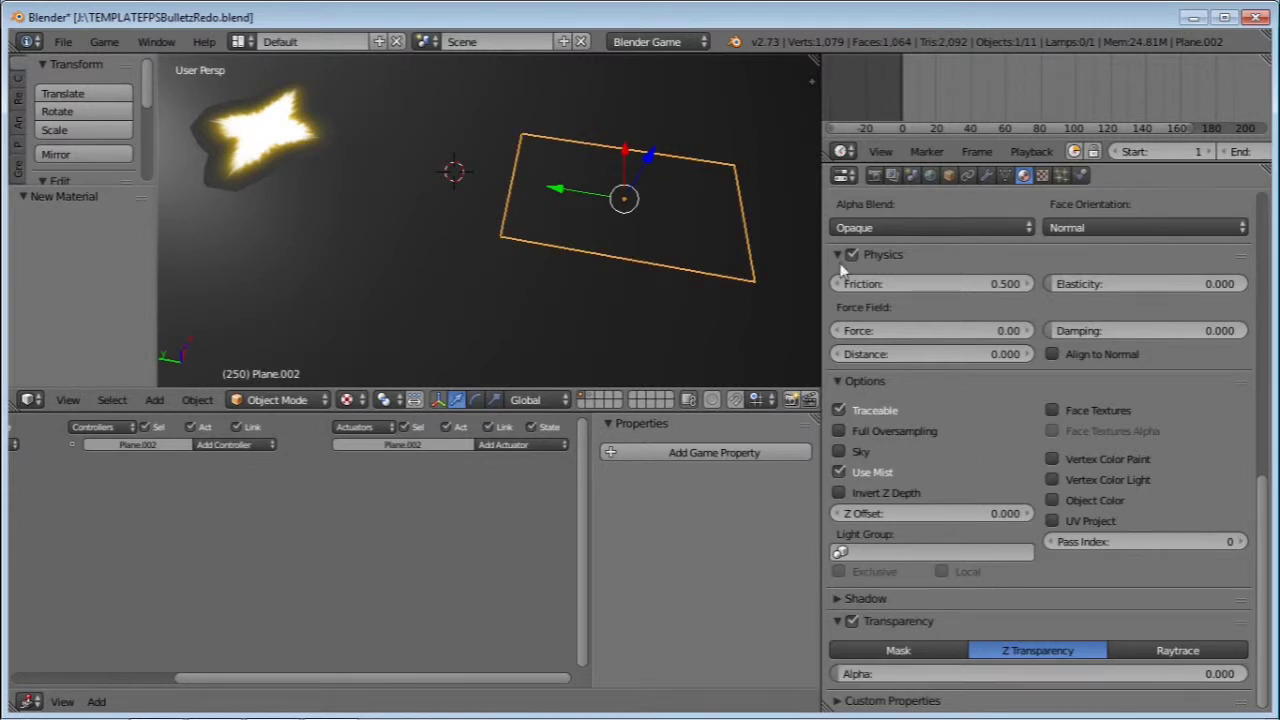
Step: Add a new image texture to the rectangular plane and load MuzzleFlareSide.png from the Assets folder
{"action": "left_click", "coordinate": [1042, 175]}
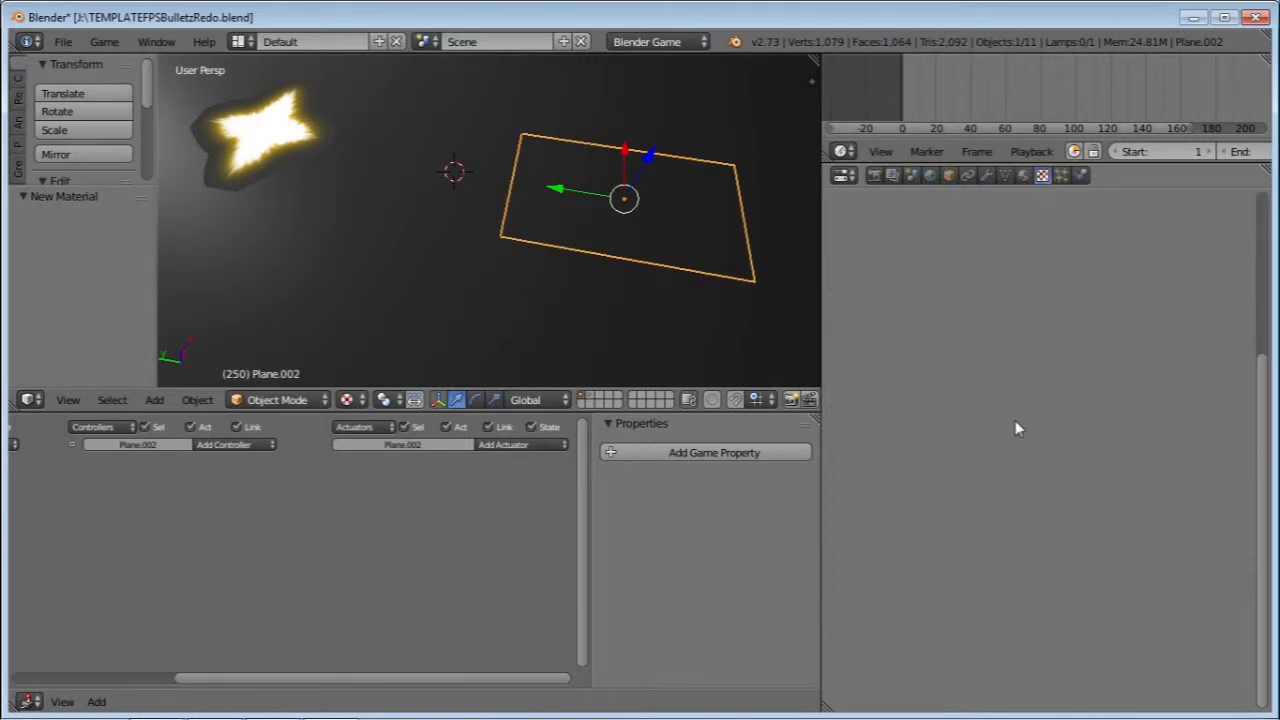
{"action": "left_click", "coordinate": [1036, 382]}
{"action": "scroll", "coordinate": [1014, 548], "scroll_direction": "down", "scroll_amount": 4}
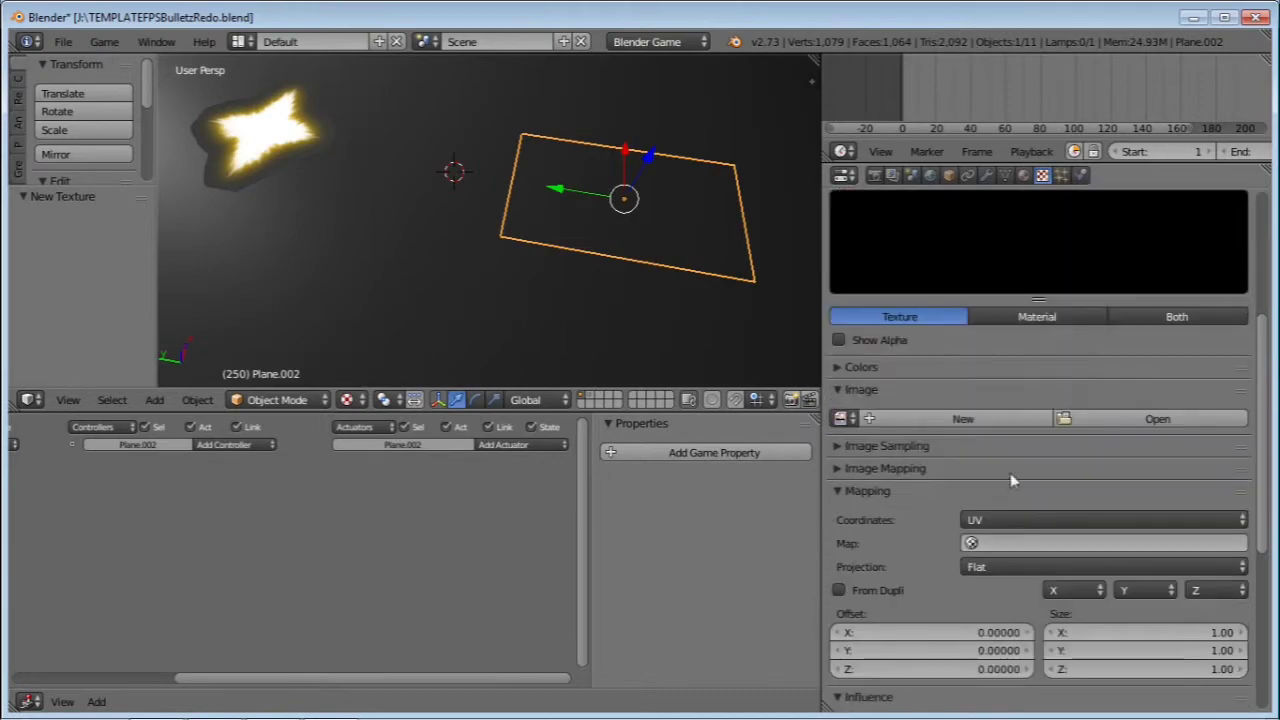
{"action": "left_click", "coordinate": [1110, 417]}
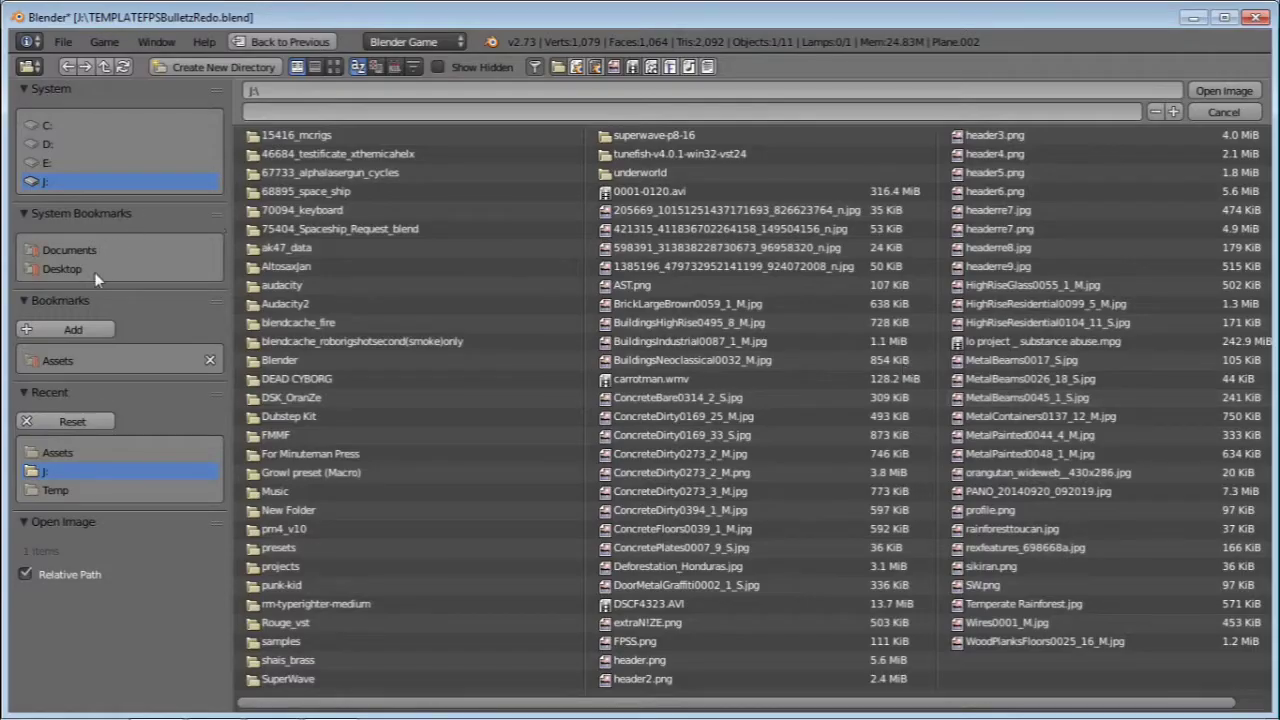
{"action": "left_click", "coordinate": [85, 360]}
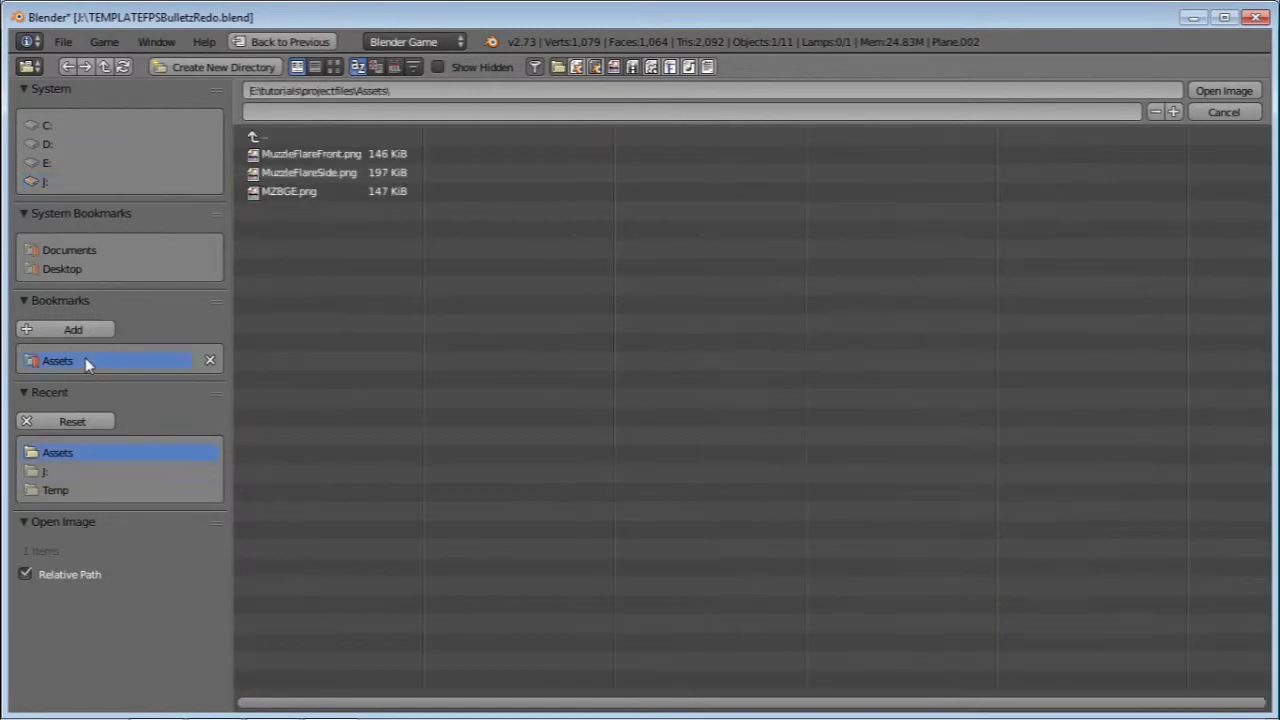
{"action": "left_click", "coordinate": [323, 175]}
{"action": "left_click", "coordinate": [1224, 91]}
Step: Enable the Alpha influence for the side muzzle flare texture
{"action": "scroll", "coordinate": [977, 485], "scroll_direction": "down", "scroll_amount": 6}
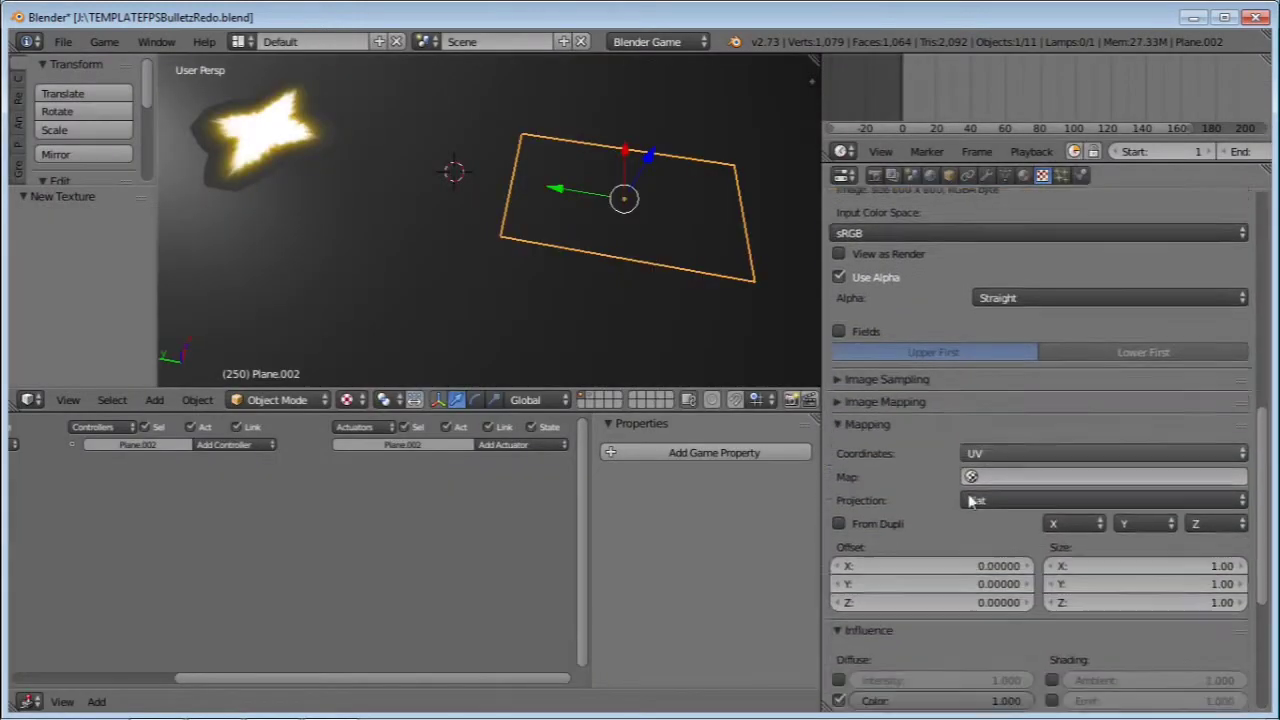
{"action": "scroll", "coordinate": [968, 499], "scroll_direction": "down", "scroll_amount": 5}
{"action": "left_click", "coordinate": [838, 450]}
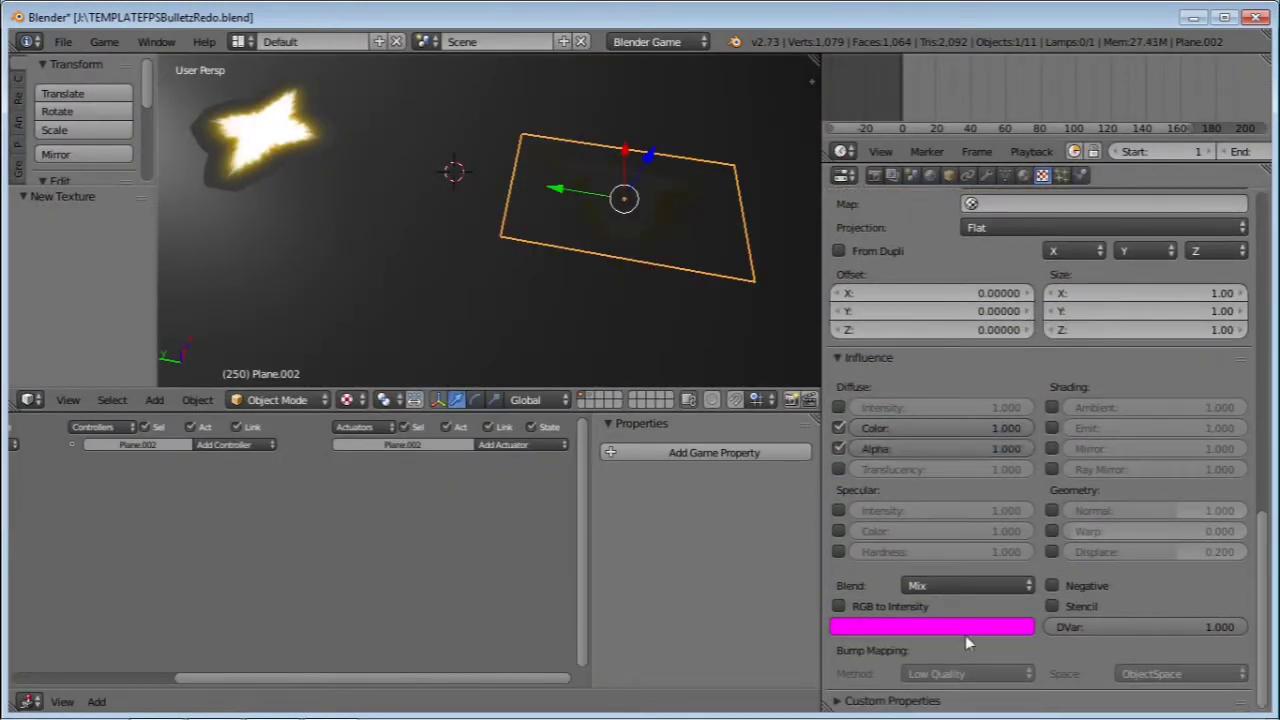
Step: Make the rectangular plane's material Shadeless and check the side flare in the 3D view
{"action": "left_click", "coordinate": [1023, 176]}
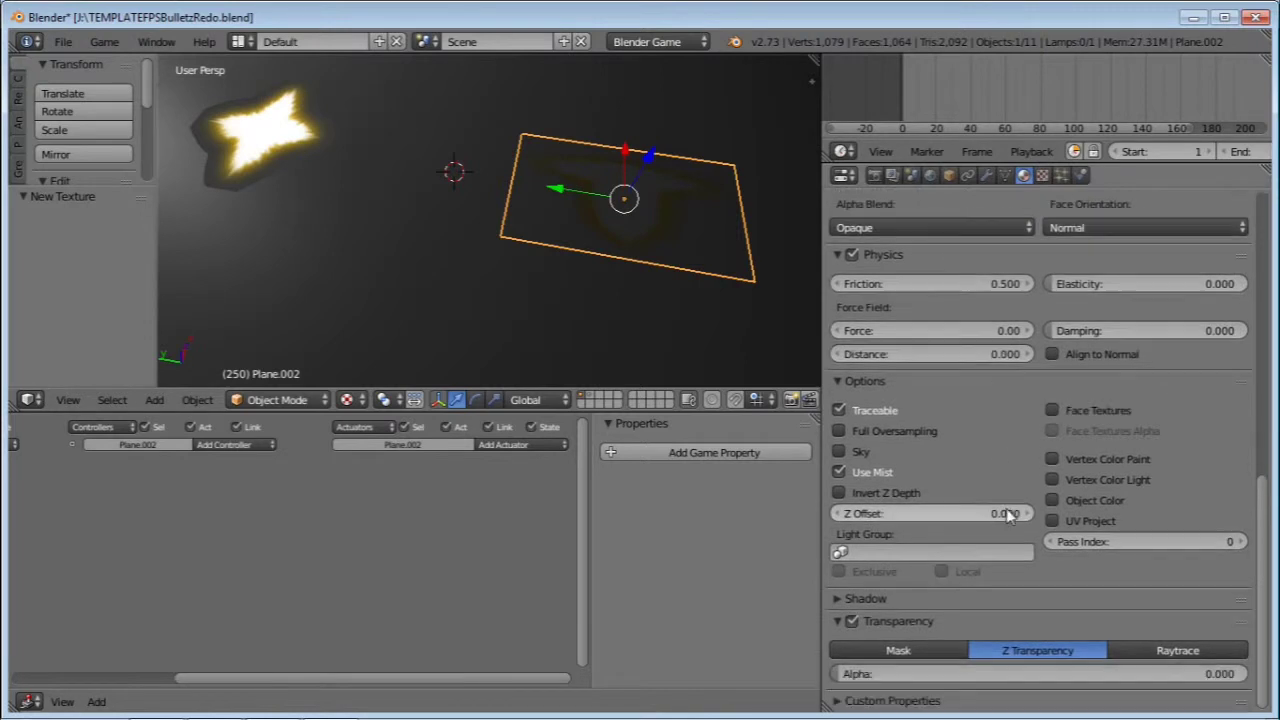
{"action": "scroll", "coordinate": [1043, 380], "scroll_direction": "up", "scroll_amount": 6}
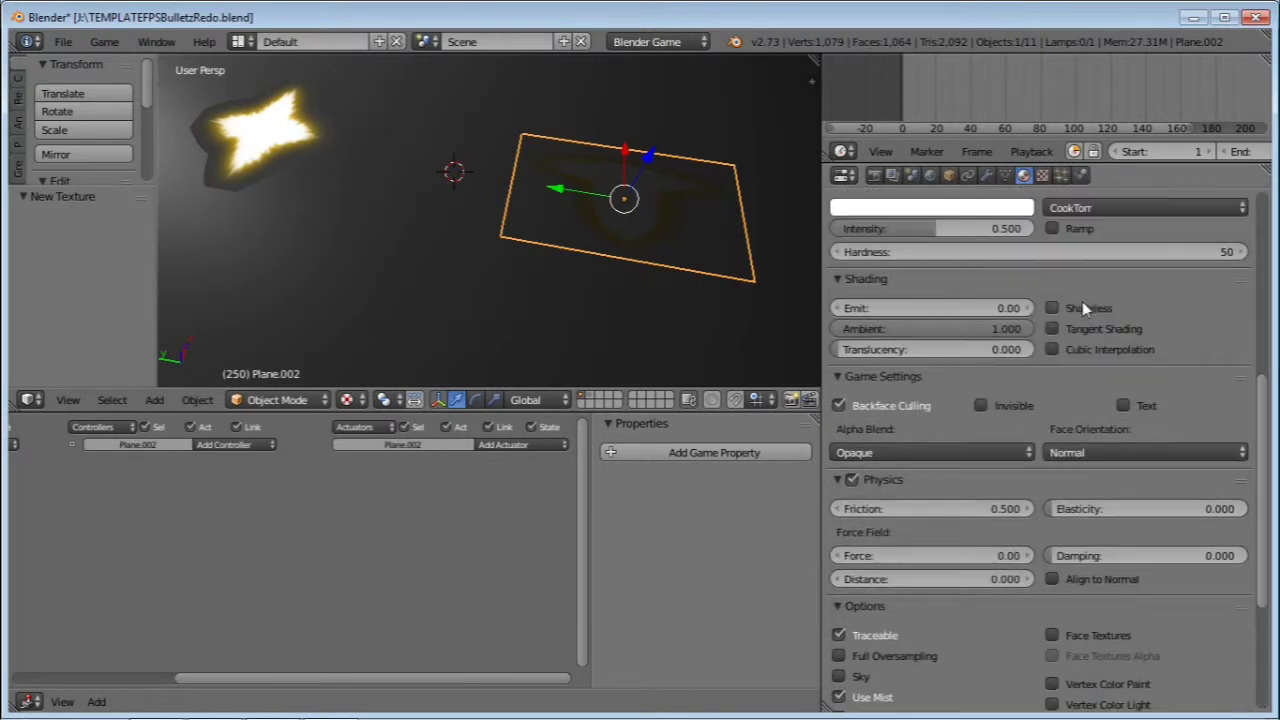
{"action": "left_click", "coordinate": [1082, 301]}
{"action": "middle_click_drag", "start_coordinate": [665, 230], "coordinate": [551, 317]}
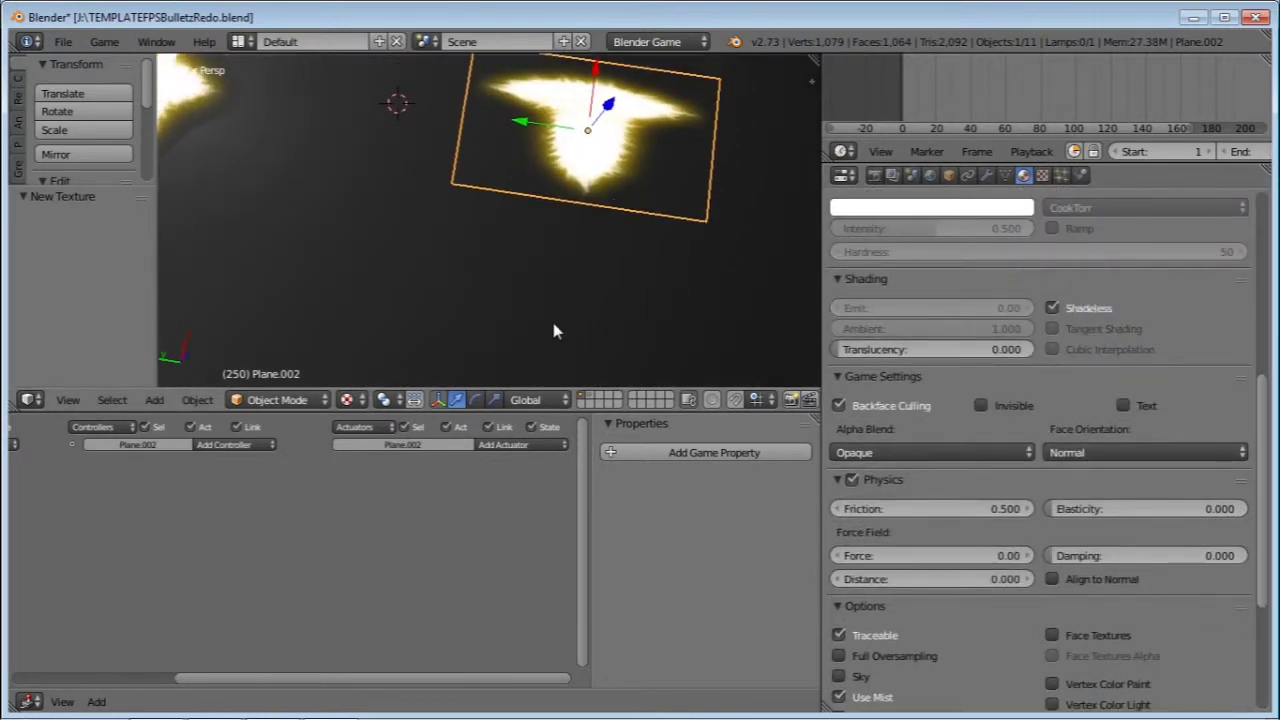
{"action": "middle_click_drag", "start_coordinate": [623, 166], "coordinate": [574, 316]}
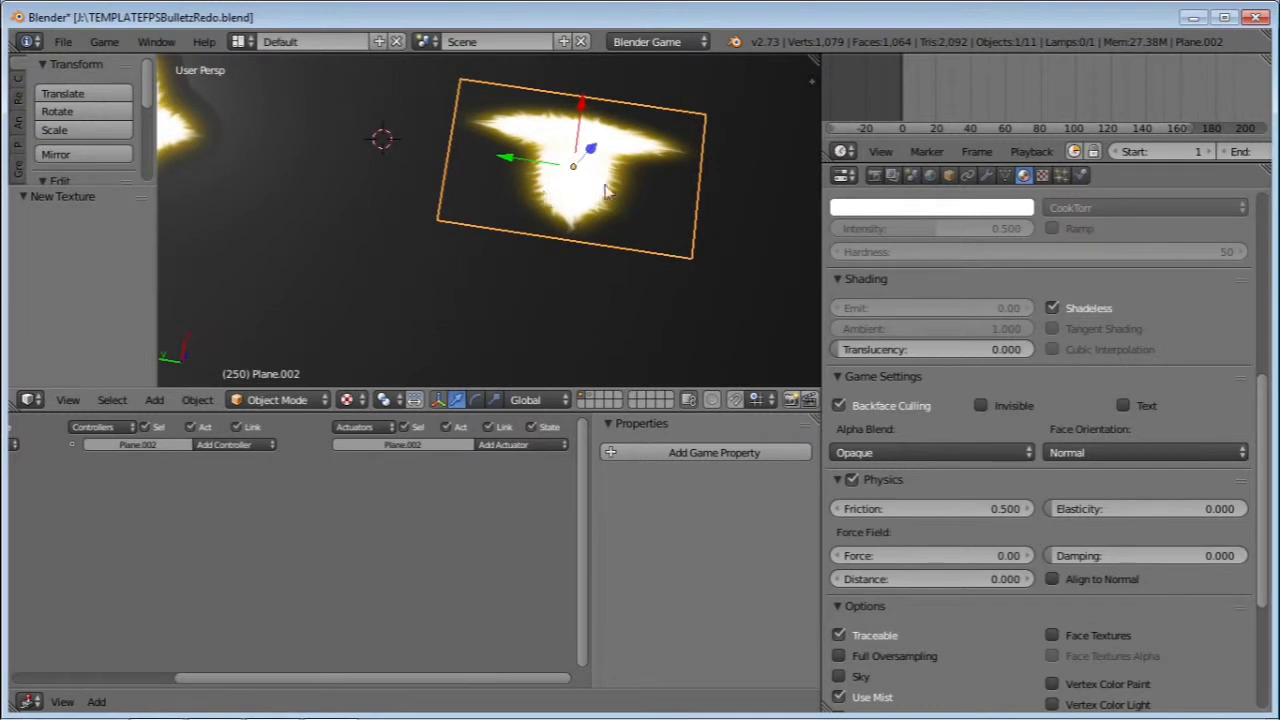
{"action": "middle_click_drag", "start_coordinate": [596, 186], "coordinate": [607, 184]}
Step: Switch to the UV Editing screen layout and set its 3D view to a shading mode that displays textures
{"action": "left_click", "coordinate": [238, 41]}
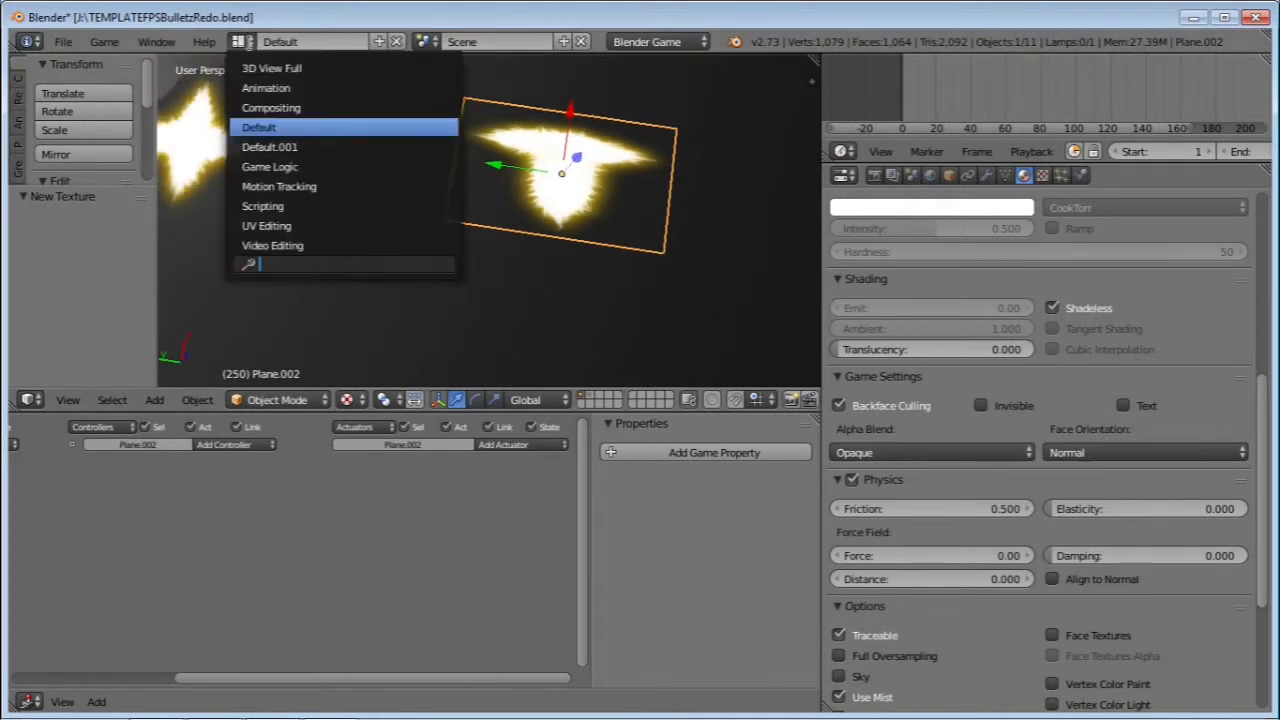
{"action": "left_click", "coordinate": [280, 225]}
{"action": "scroll", "coordinate": [1046, 363], "scroll_direction": "down", "scroll_amount": 8}
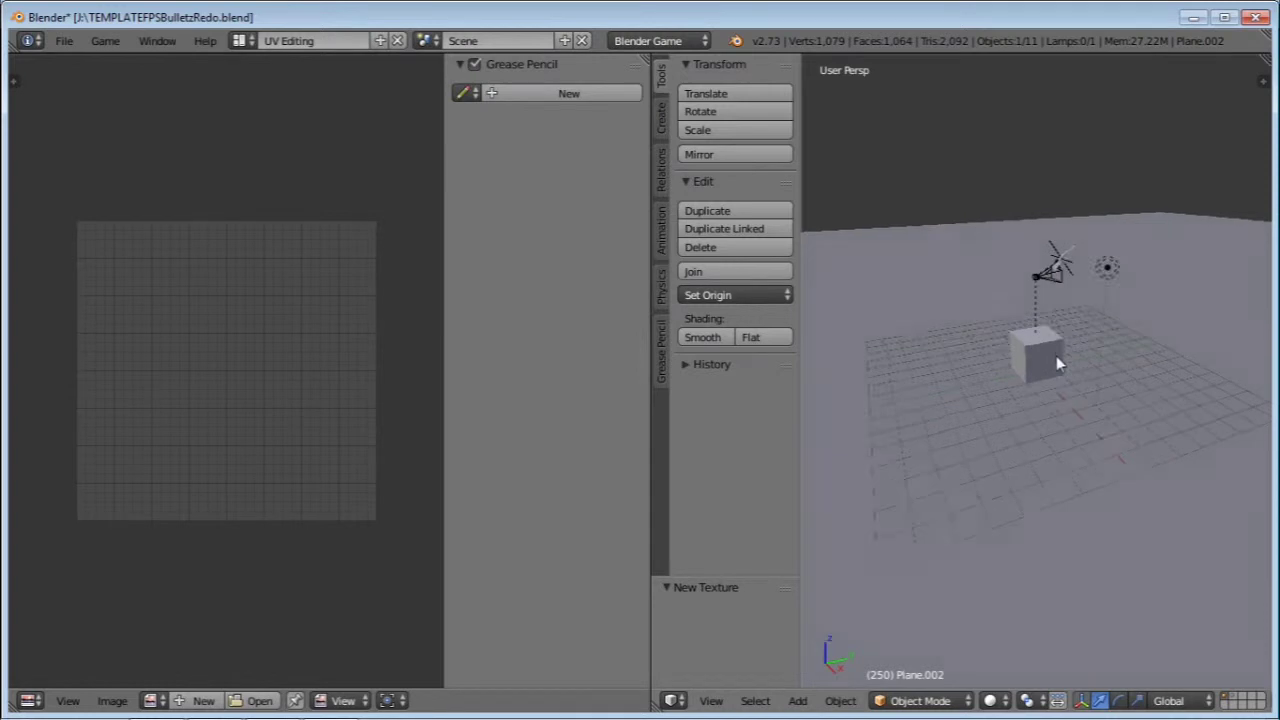
{"action": "left_click", "coordinate": [989, 703]}
{"action": "left_click", "coordinate": [1019, 619]}
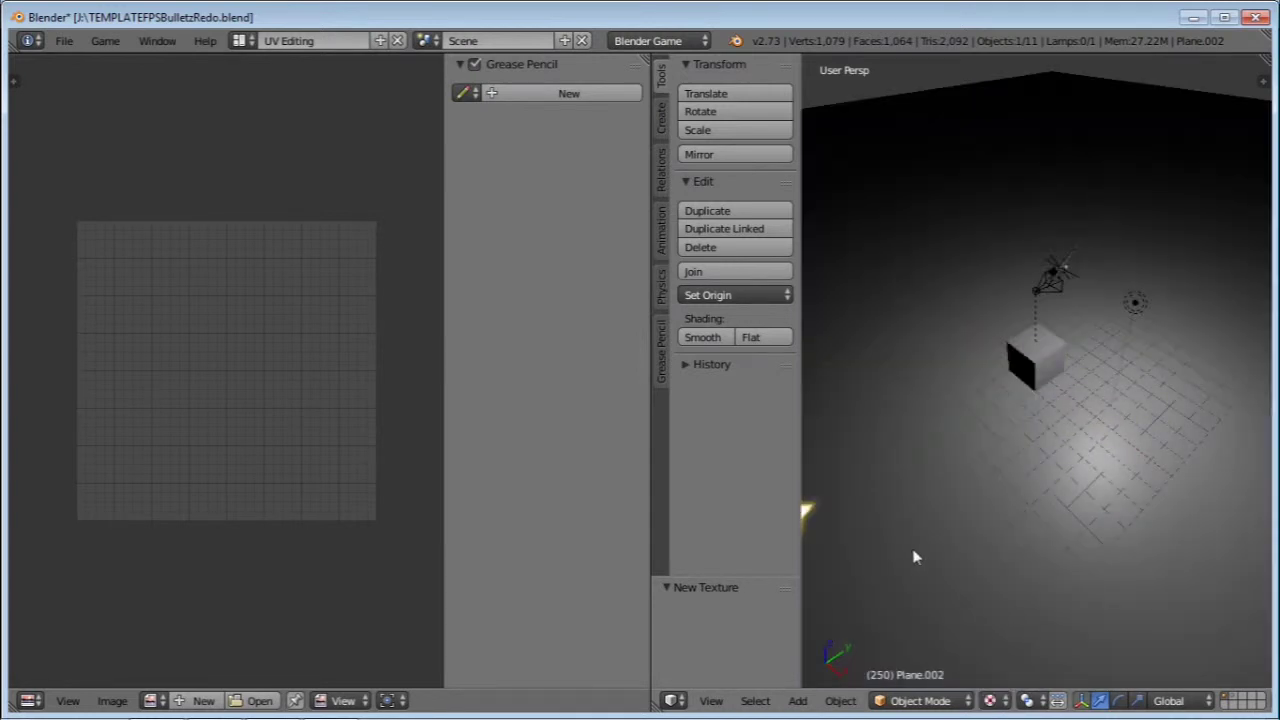
Step: Put the side flare plane in Edit Mode and rotate its UVs by 90 degrees in the UV editor
{"action": "middle_click_drag", "start_coordinate": [914, 555], "coordinate": [1148, 401], "text": "shift"}
{"action": "key", "text": "Tab"}
{"action": "scroll", "coordinate": [286, 331], "scroll_direction": "down", "scroll_amount": 2, "text": "ctrl"}
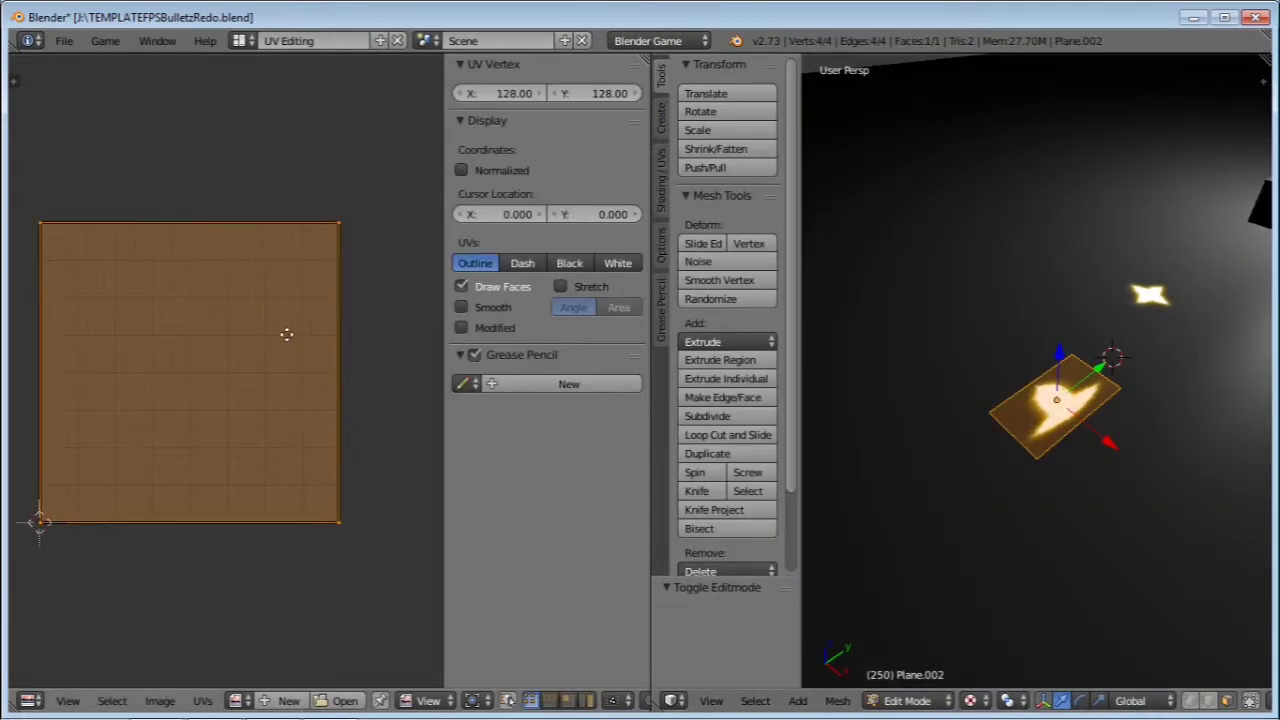
{"action": "type", "text": "r90"}
{"action": "key", "text": "Return"}
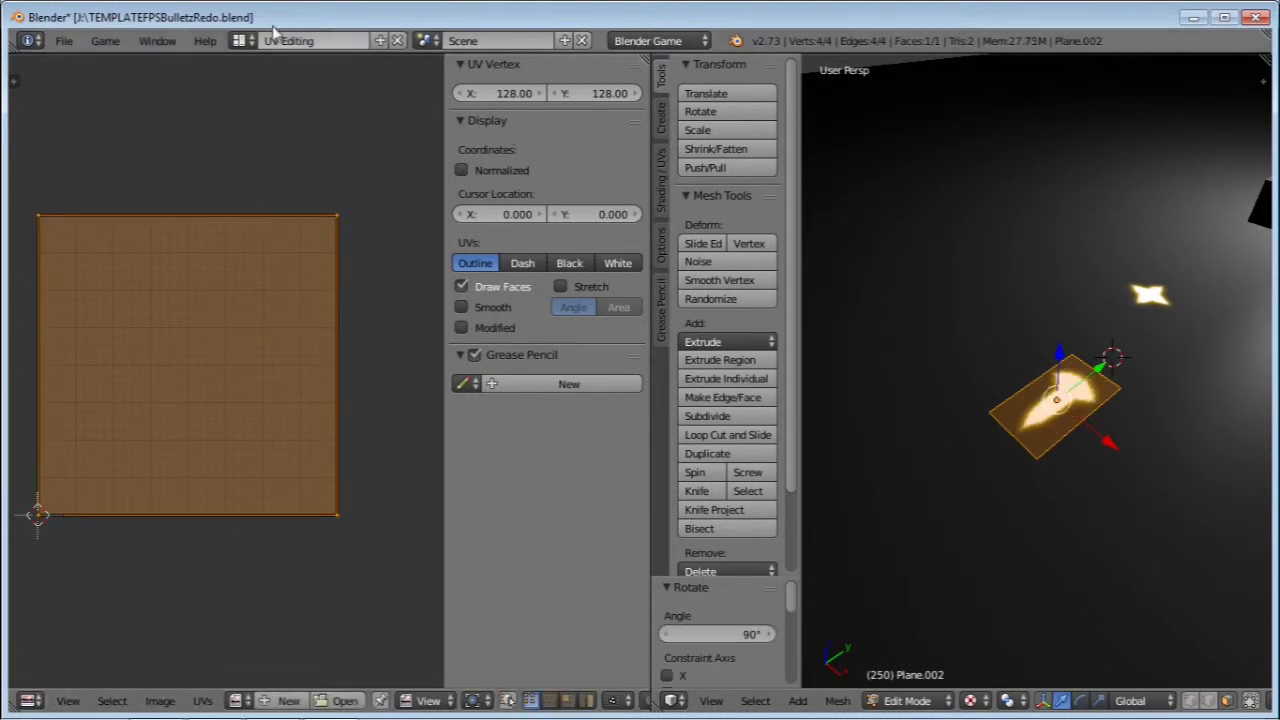
Step: Return to the Default screen layout, leave Edit Mode on the side flare plane, and check both flares in the 3D view
{"action": "left_click", "coordinate": [243, 41]}
{"action": "left_click", "coordinate": [280, 126]}
{"action": "middle_click_drag", "start_coordinate": [493, 237], "coordinate": [516, 325]}
{"action": "key", "text": "Tab"}
{"action": "scroll", "coordinate": [516, 325], "scroll_direction": "down", "scroll_amount": 6}
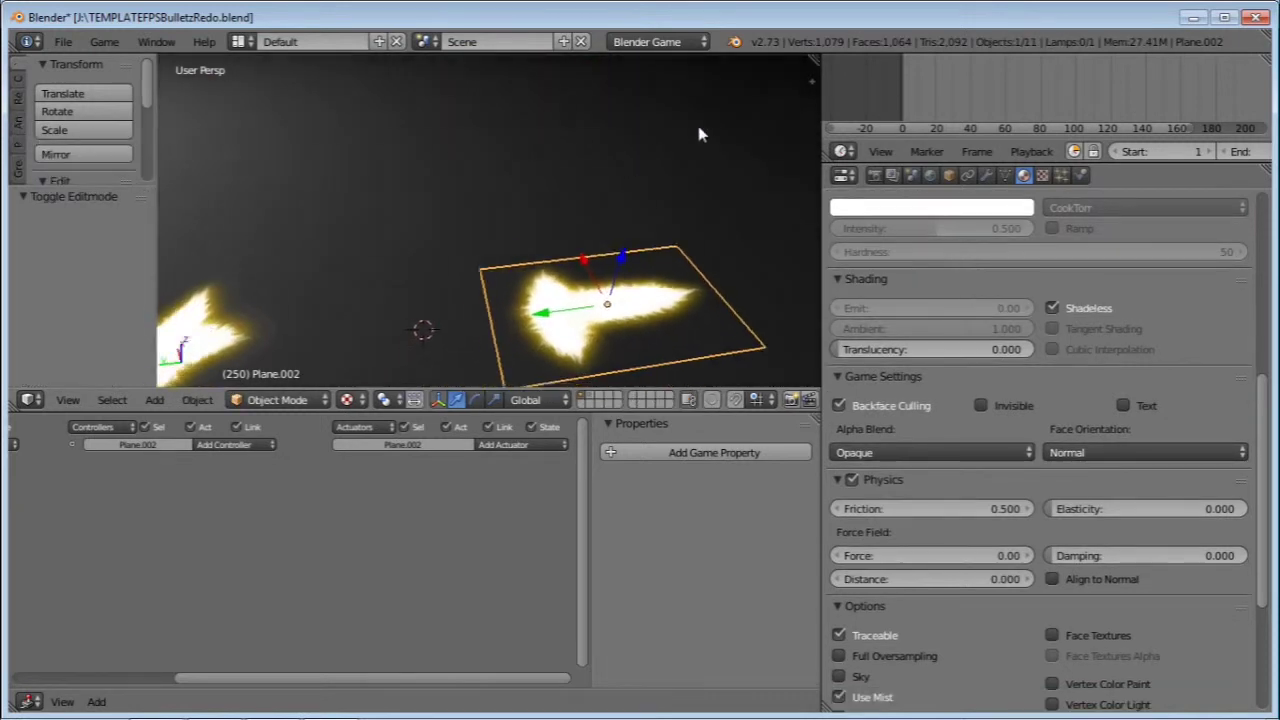
{"action": "middle_click_drag", "start_coordinate": [470, 258], "coordinate": [560, 215]}
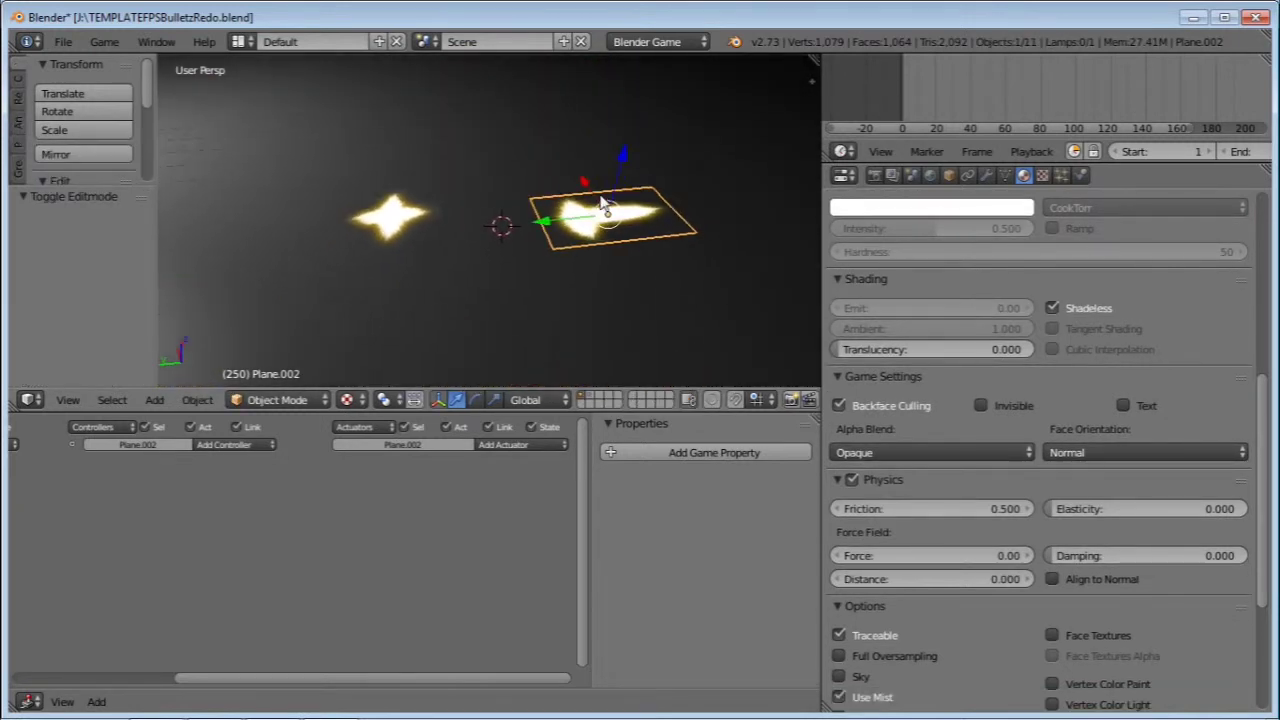
{"action": "middle_click_drag", "start_coordinate": [710, 209], "coordinate": [418, 358]}
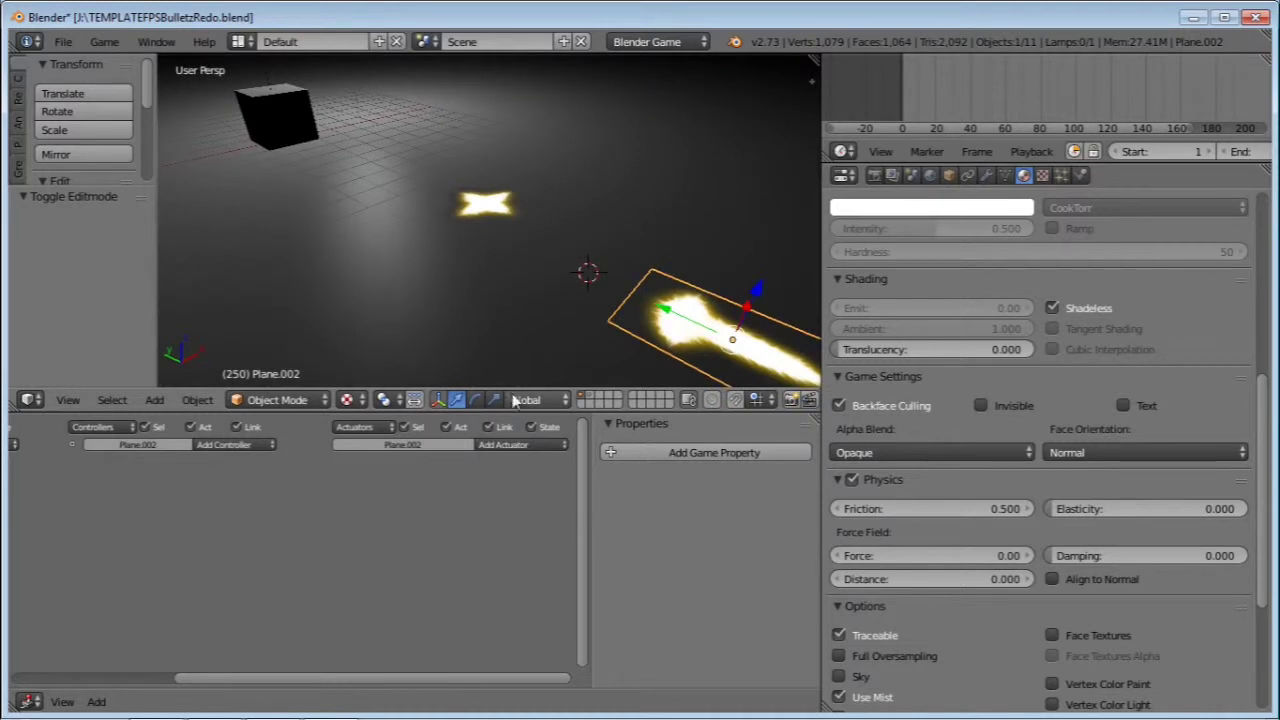
{"action": "middle_click_drag", "start_coordinate": [546, 381], "coordinate": [332, 197]}
{"action": "middle_click_drag", "start_coordinate": [424, 218], "coordinate": [494, 225]}
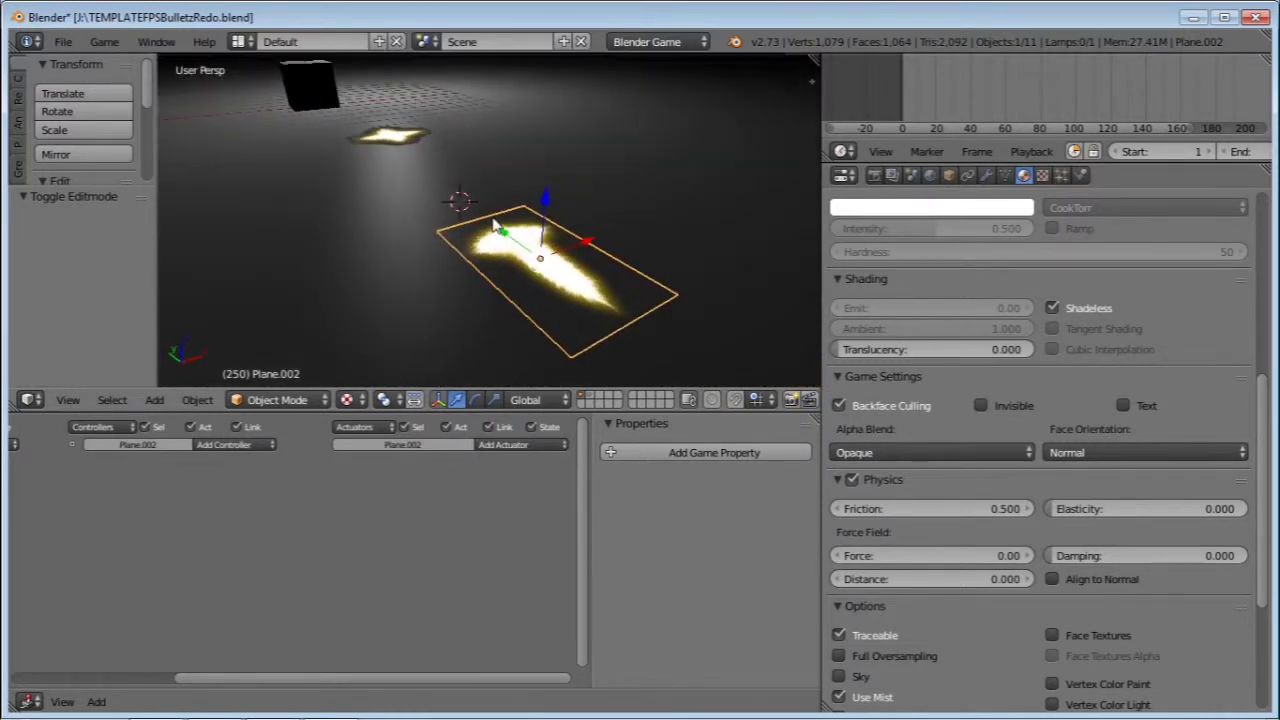
Step: Duplicate the side flare face in place, rotate the copy 90 degrees into an upright cross, and raise the object about 1.3 units along Z
{"action": "key", "text": "Tab"}
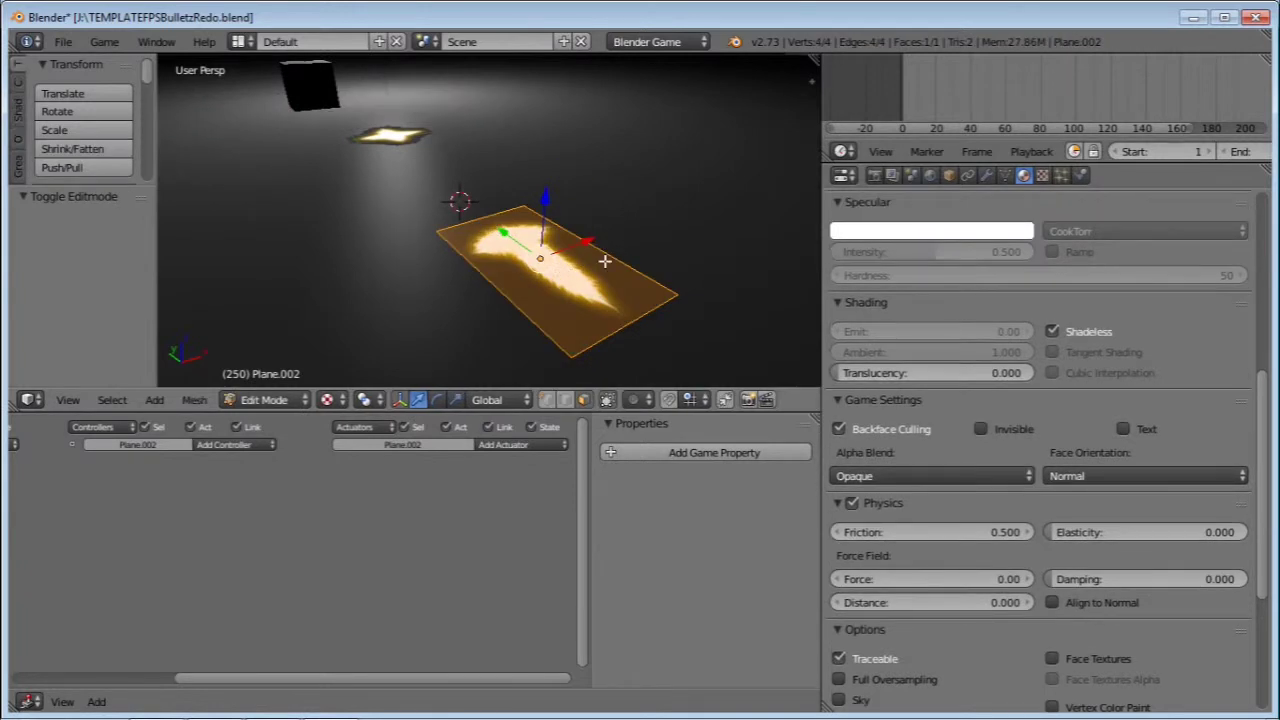
{"action": "key", "text": "shift+d"}
{"action": "key", "text": "Escape"}
{"action": "type", "text": "r"}
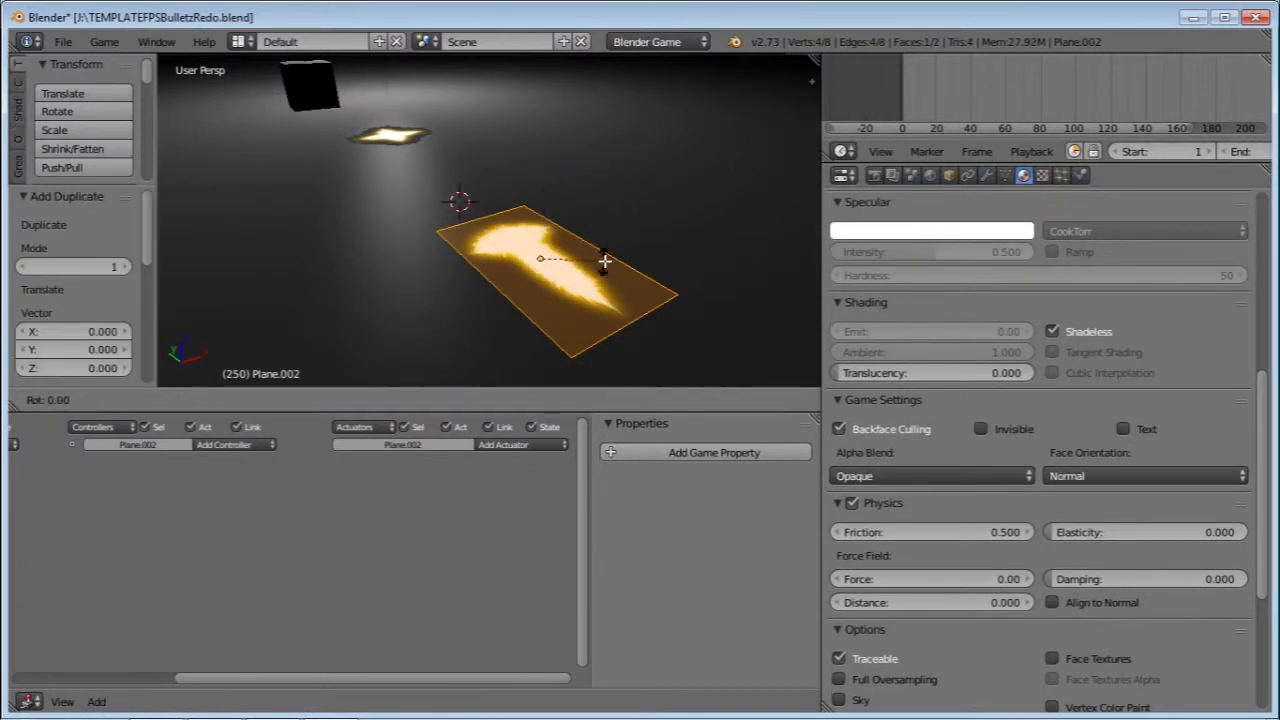
{"action": "type", "text": "90"}
{"action": "key", "text": "Return"}
{"action": "middle_click_drag", "start_coordinate": [604, 258], "coordinate": [581, 274]}
{"action": "key", "text": "Tab"}
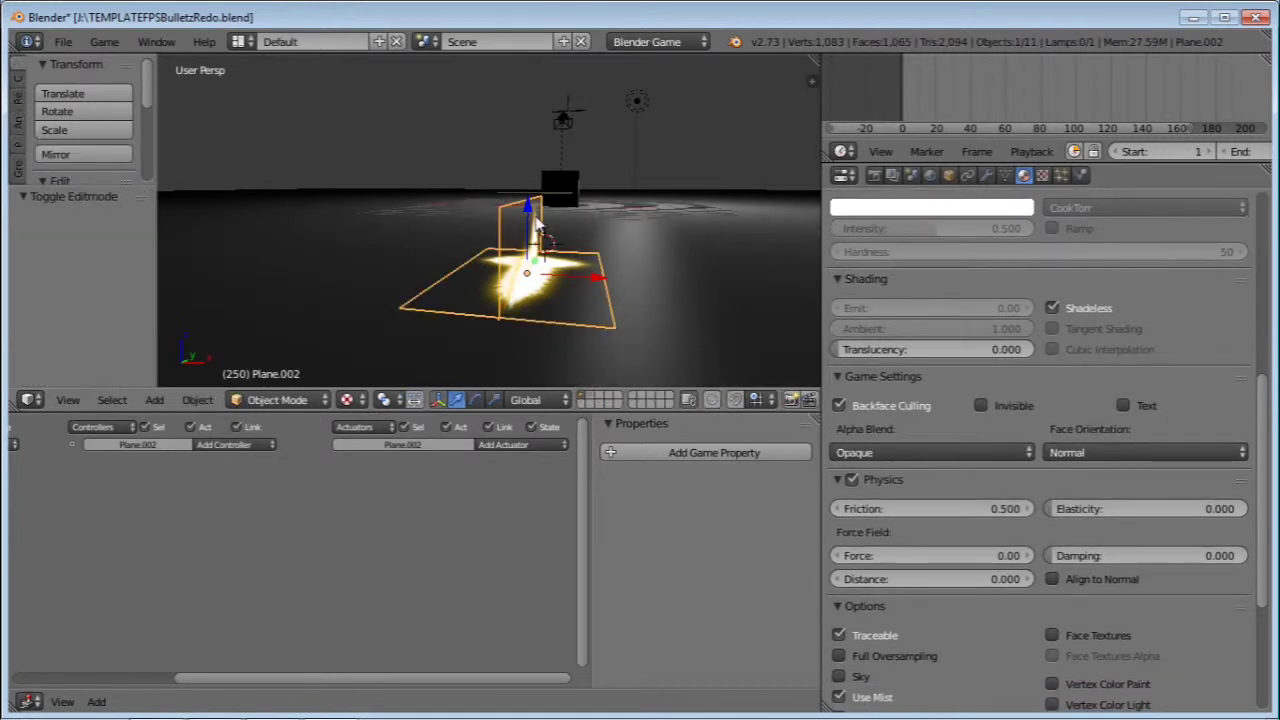
{"action": "left_click_drag", "start_coordinate": [527, 205], "coordinate": [530, 150]}
{"action": "middle_click_drag", "start_coordinate": [530, 150], "coordinate": [570, 228]}
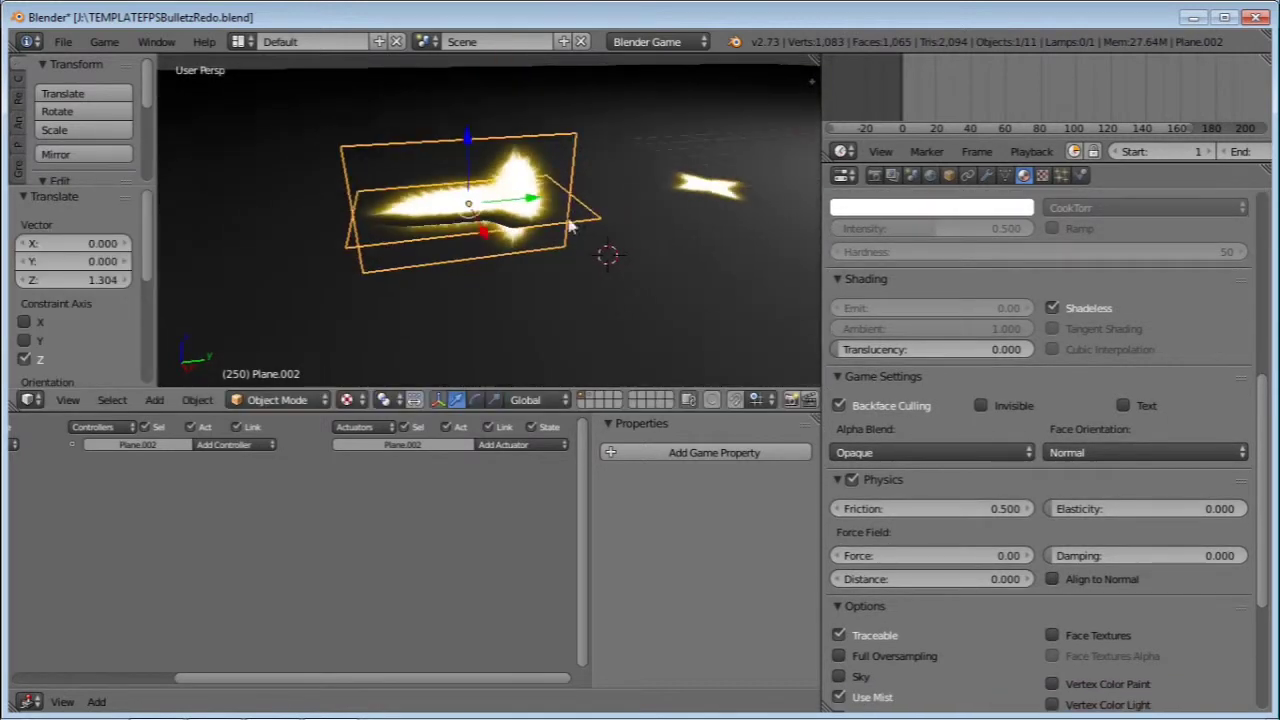
Step: Stand the star-shaped front flare plane upright by rotating its mesh 90 degrees about X in Edit Mode
{"action": "right_click", "coordinate": [715, 197]}
{"action": "middle_click_drag", "start_coordinate": [712, 197], "coordinate": [450, 208], "text": "shift"}
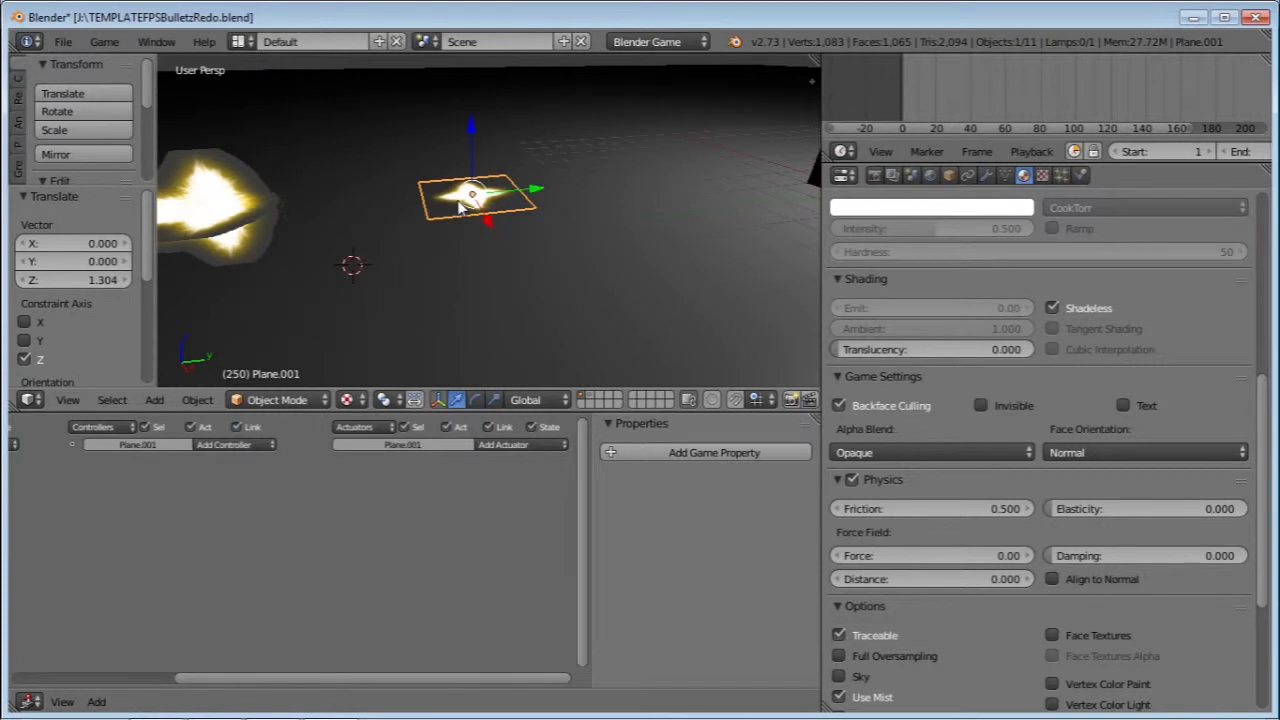
{"action": "key", "text": "Tab"}
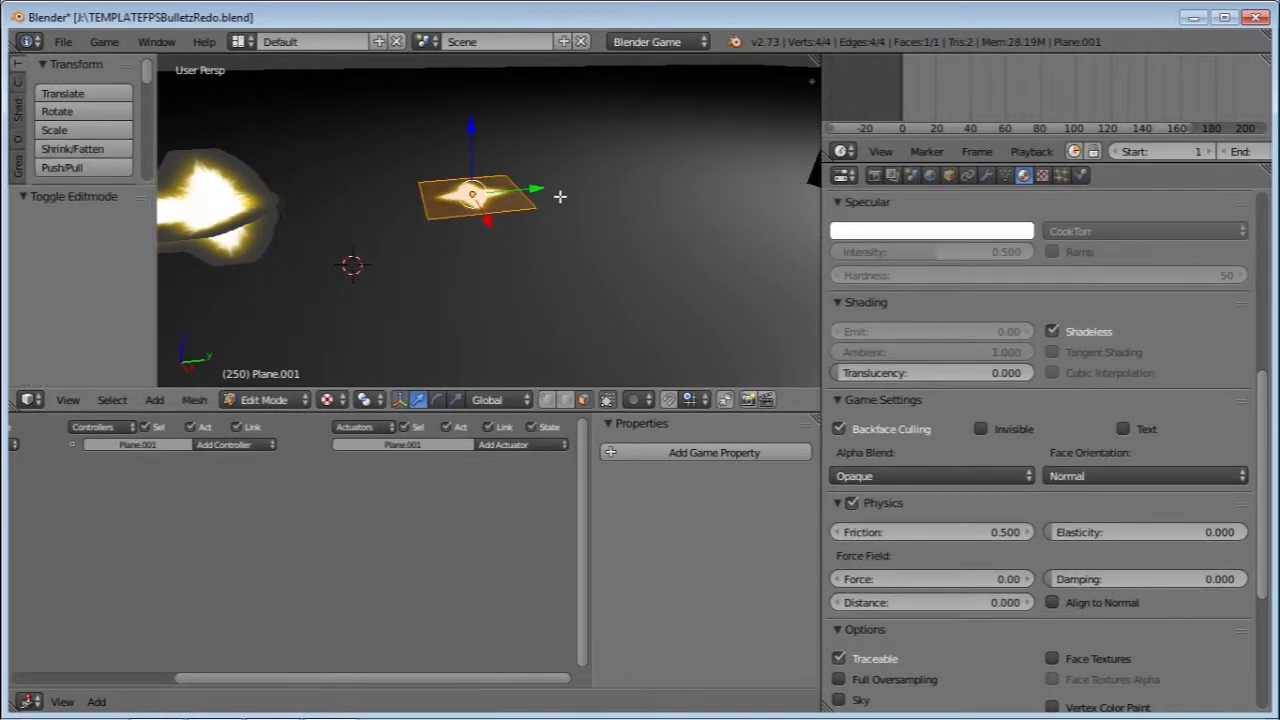
{"action": "type", "text": "r90"}
{"action": "key", "text": "Return"}
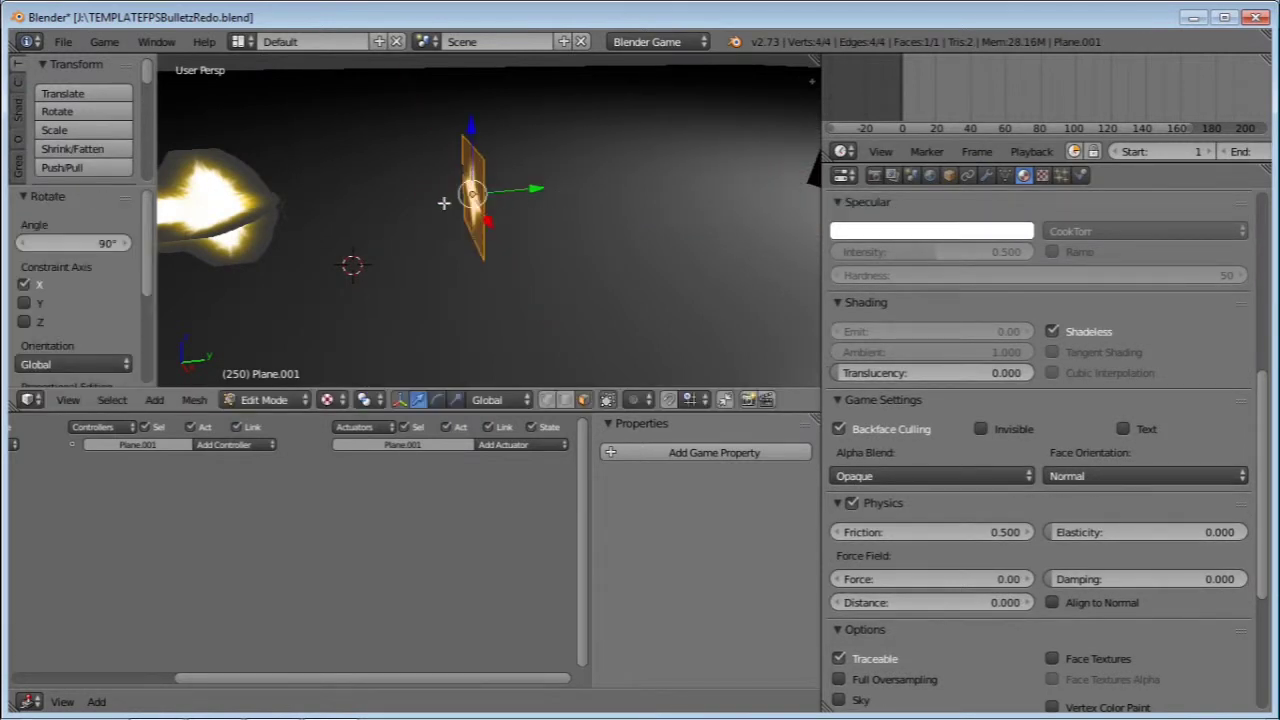
{"action": "key", "text": "Tab"}
{"action": "middle_click_drag", "start_coordinate": [457, 201], "coordinate": [443, 248]}
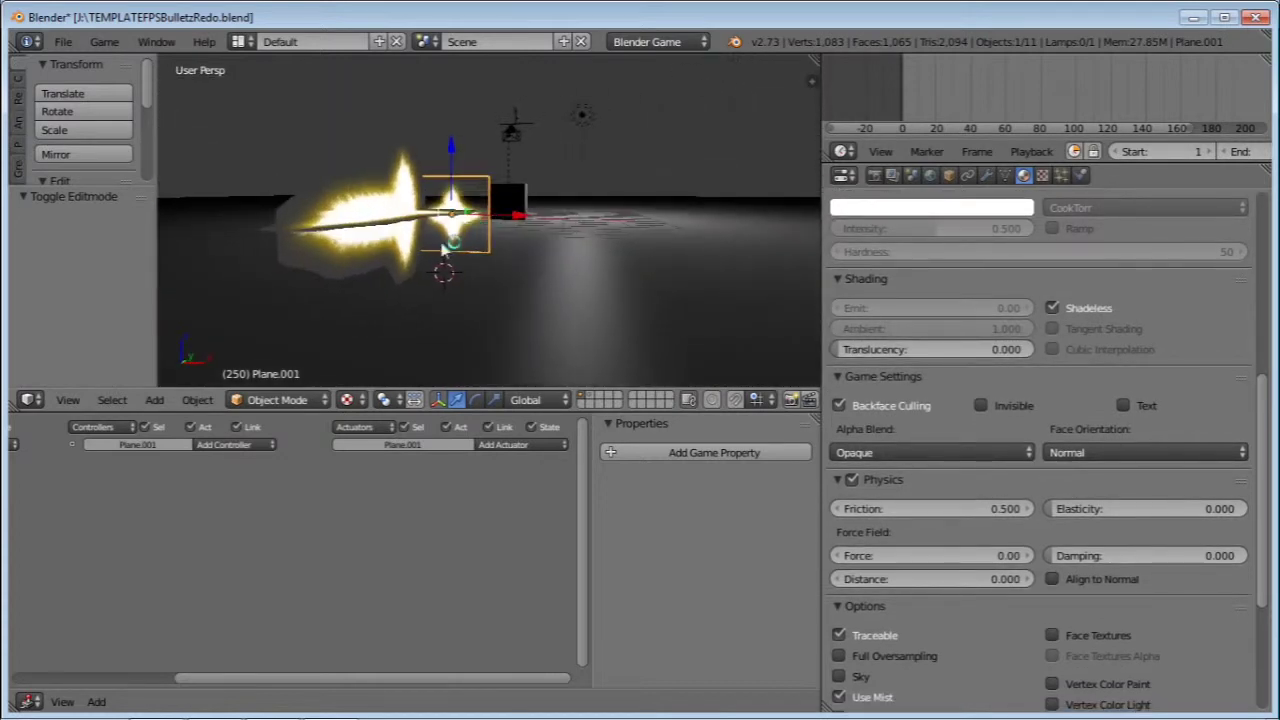
Step: Move the crossed side flare about 2.4 units along Y toward the front flare
{"action": "middle_click_drag", "start_coordinate": [372, 214], "coordinate": [465, 206]}
{"action": "right_click", "coordinate": [325, 220]}
Step: Add four evenly spaced loop cuts across the length of each of the two crossed side flare faces
{"action": "key", "text": "Tab"}
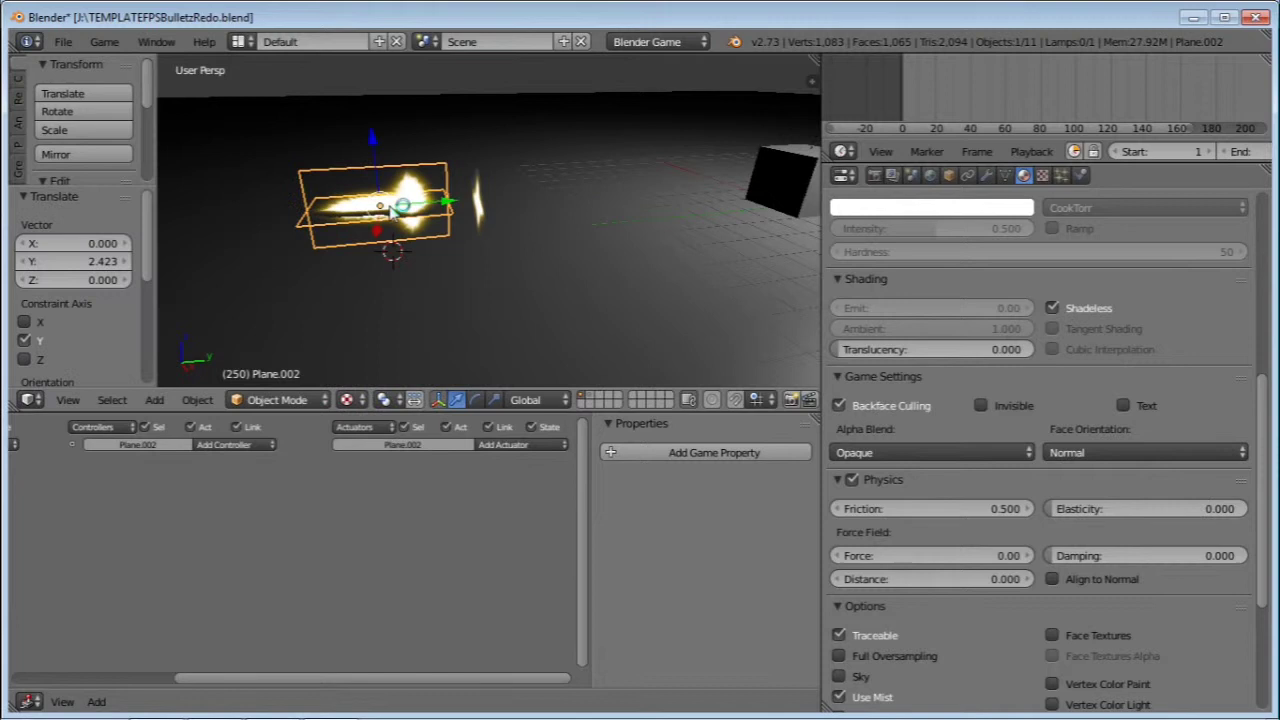
{"action": "scroll", "coordinate": [410, 205], "scroll_direction": "up", "scroll_amount": 5}
{"action": "middle_click_drag", "start_coordinate": [389, 251], "coordinate": [637, 274], "text": "shift"}
{"action": "middle_click_drag", "start_coordinate": [609, 205], "coordinate": [556, 162]}
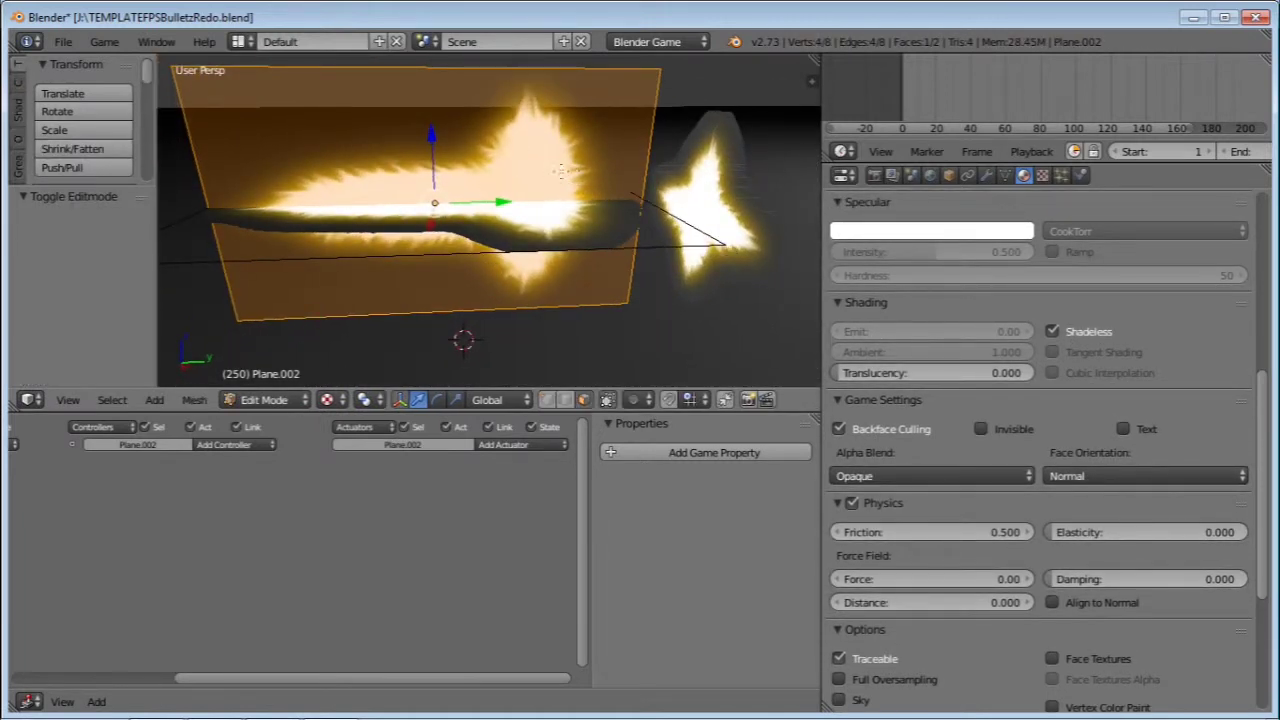
{"action": "key", "text": "ctrl+r"}
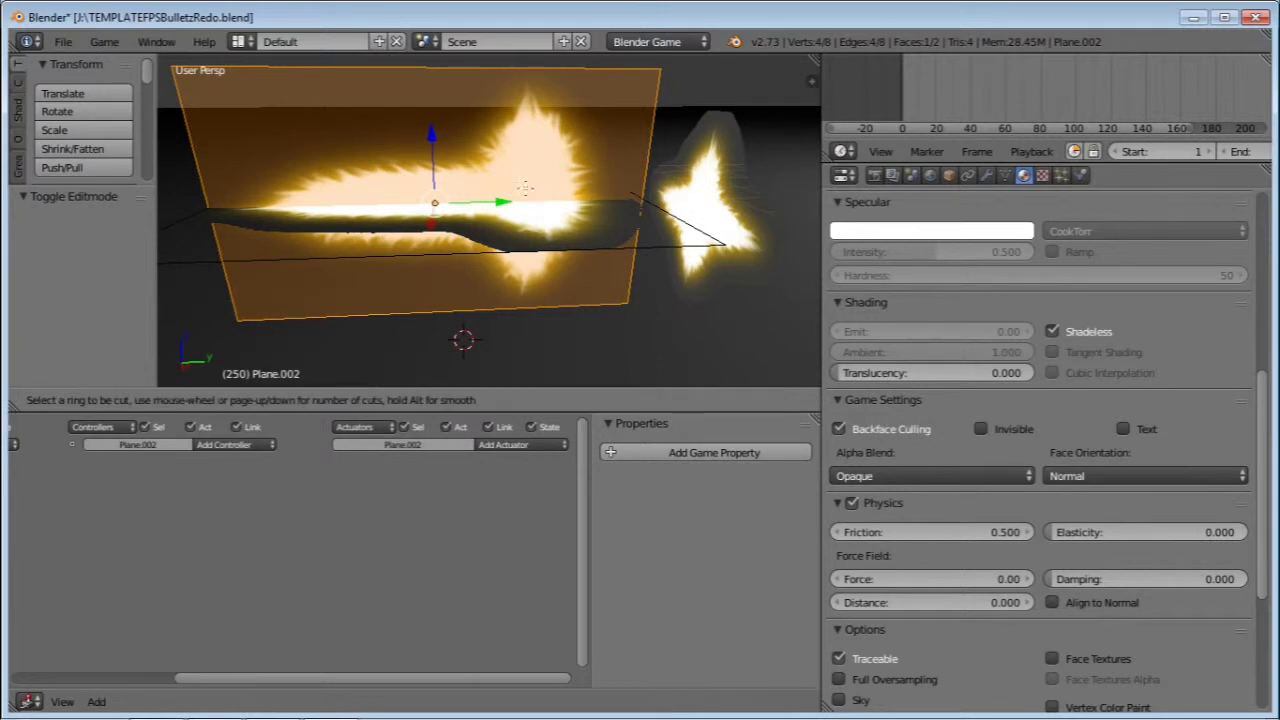
{"action": "left_click", "coordinate": [467, 73]}
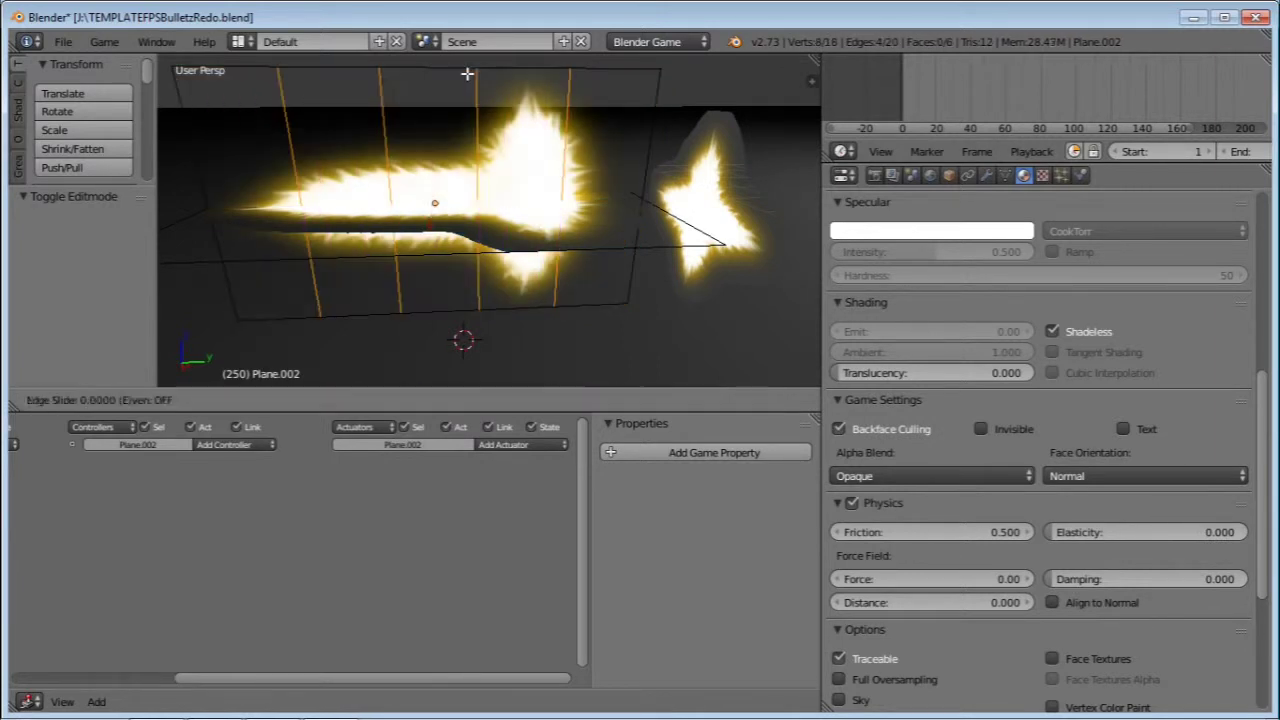
{"action": "right_click", "coordinate": [467, 73]}
{"action": "key", "text": "ctrl+r"}
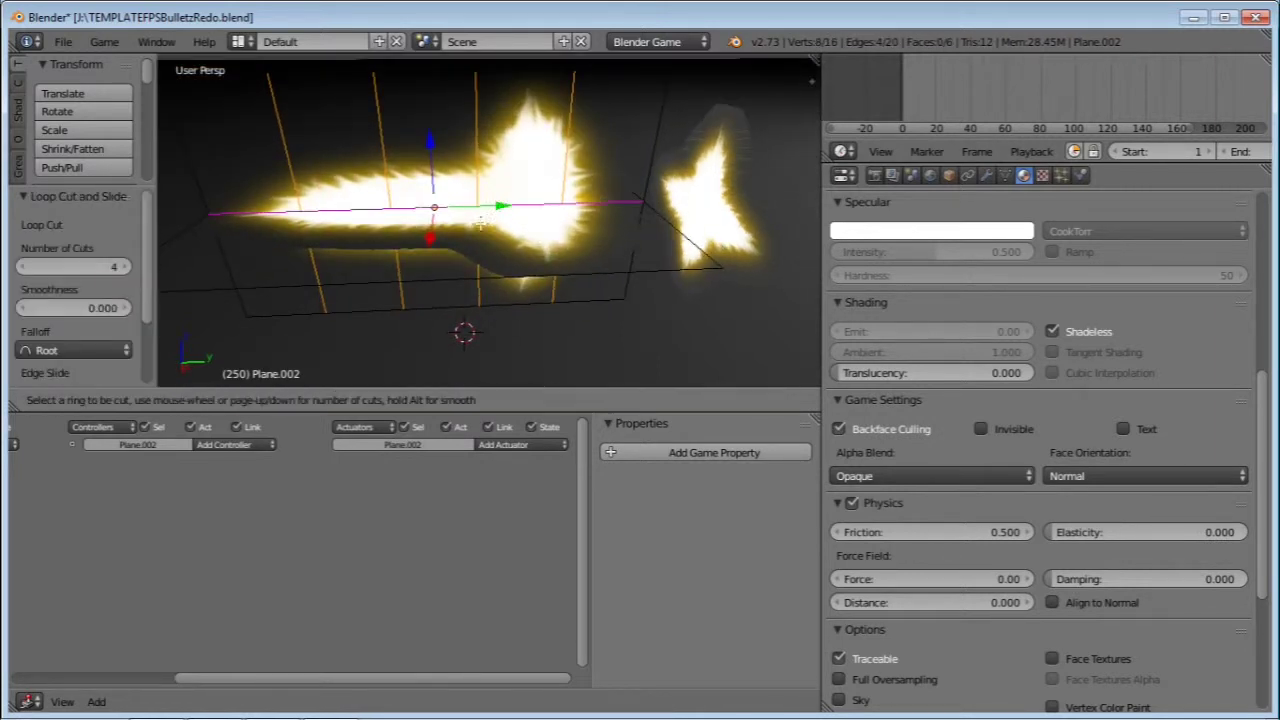
{"action": "left_click", "coordinate": [430, 275]}
{"action": "right_click", "coordinate": [430, 275]}
{"action": "middle_click_drag", "start_coordinate": [596, 196], "coordinate": [571, 252]}
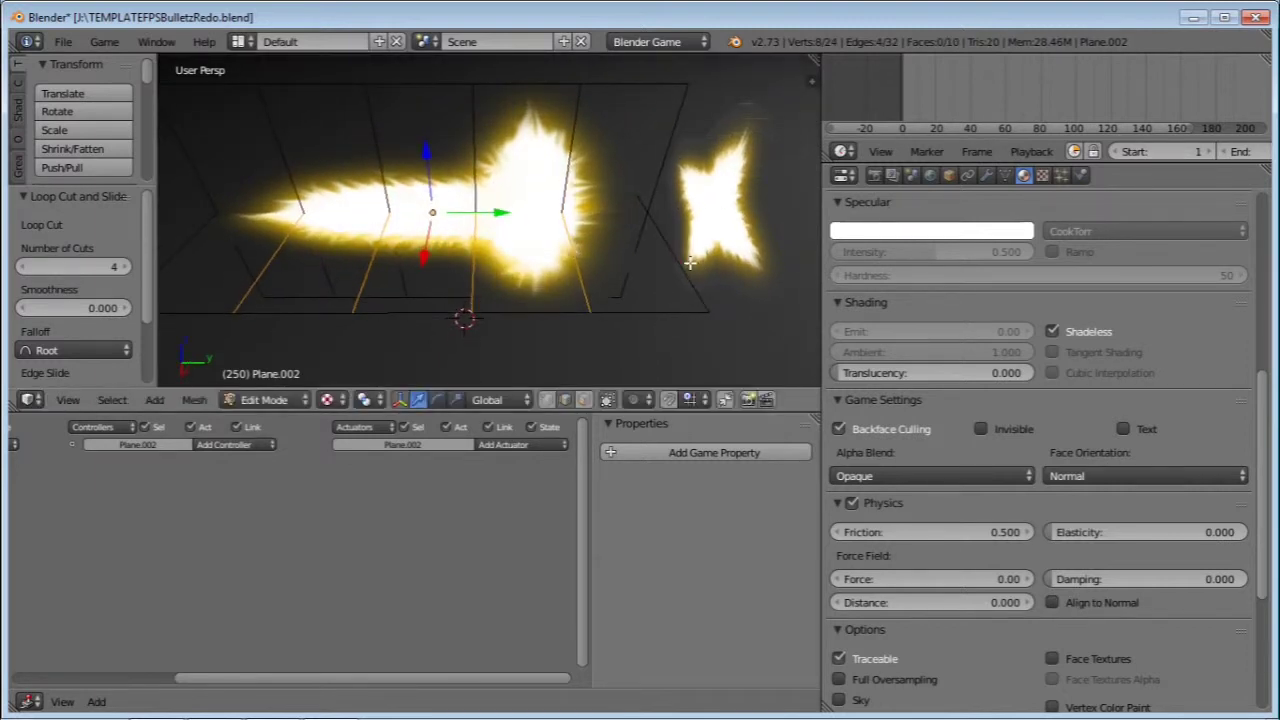
Step: Shift the edge rows at the side flare's wide end along Y to compress that end, then return to Object Mode
{"action": "left_click_drag", "start_coordinate": [706, 212], "coordinate": [563, 218]}
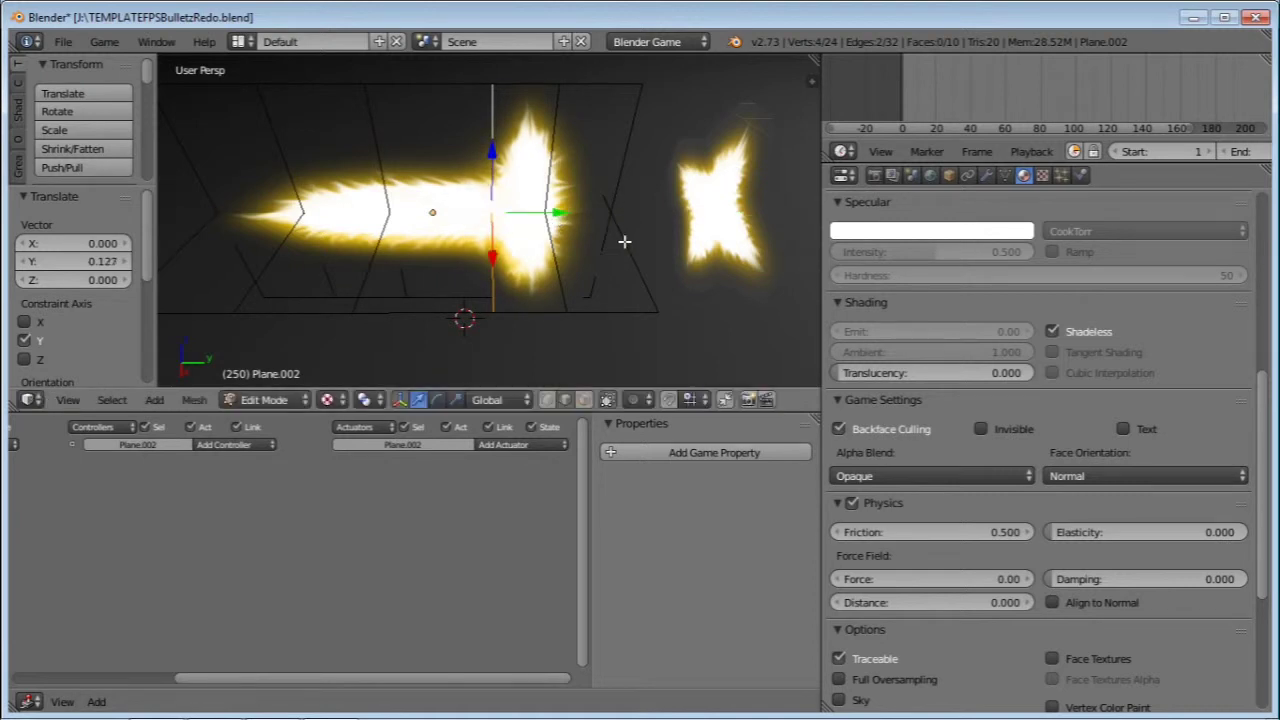
{"action": "key", "text": "Tab"}
{"action": "scroll", "coordinate": [551, 243], "scroll_direction": "down", "scroll_amount": 3}
{"action": "scroll", "coordinate": [537, 229], "scroll_direction": "up", "scroll_amount": 5}
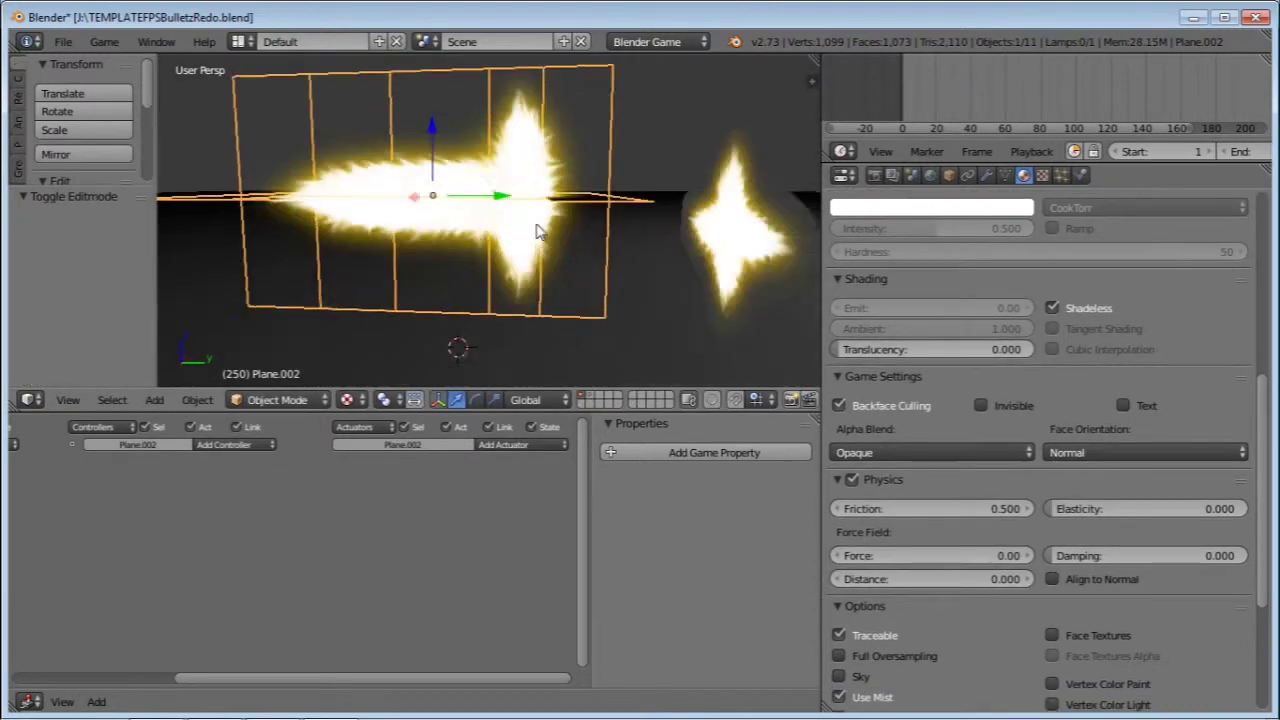
Step: Raise the front flare about 0.5 units along Z and centre it on the side flare's wide end in top view, about 0.55 in X and -0.6 in Y
{"action": "middle_click_drag", "start_coordinate": [575, 214], "coordinate": [573, 242], "text": "shift"}
{"action": "left_click_drag", "start_coordinate": [421, 174], "coordinate": [602, 212]}
{"action": "middle_click_drag", "start_coordinate": [625, 218], "coordinate": [485, 219], "text": "shift"}
{"action": "right_click", "coordinate": [573, 214]}
{"action": "left_click_drag", "start_coordinate": [554, 145], "coordinate": [554, 74]}
{"action": "middle_click_drag", "start_coordinate": [580, 112], "coordinate": [428, 180]}
{"action": "key", "text": "KP_7"}
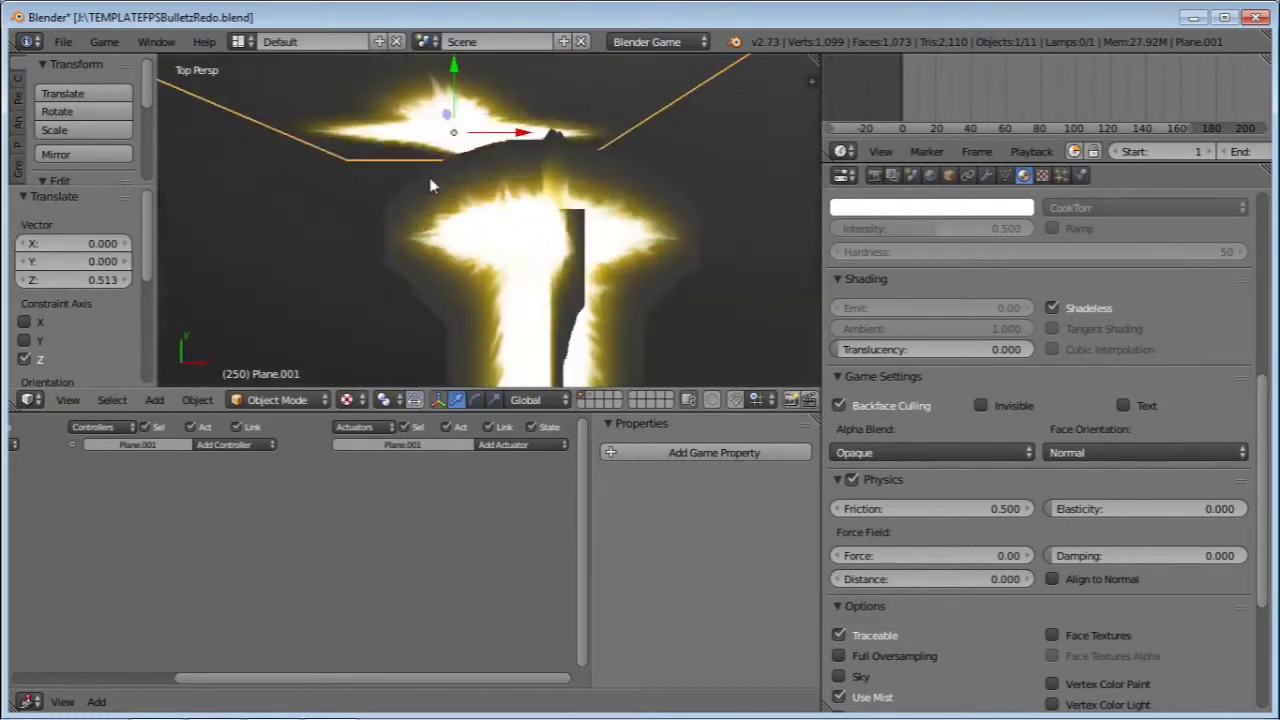
{"action": "key", "text": "g"}
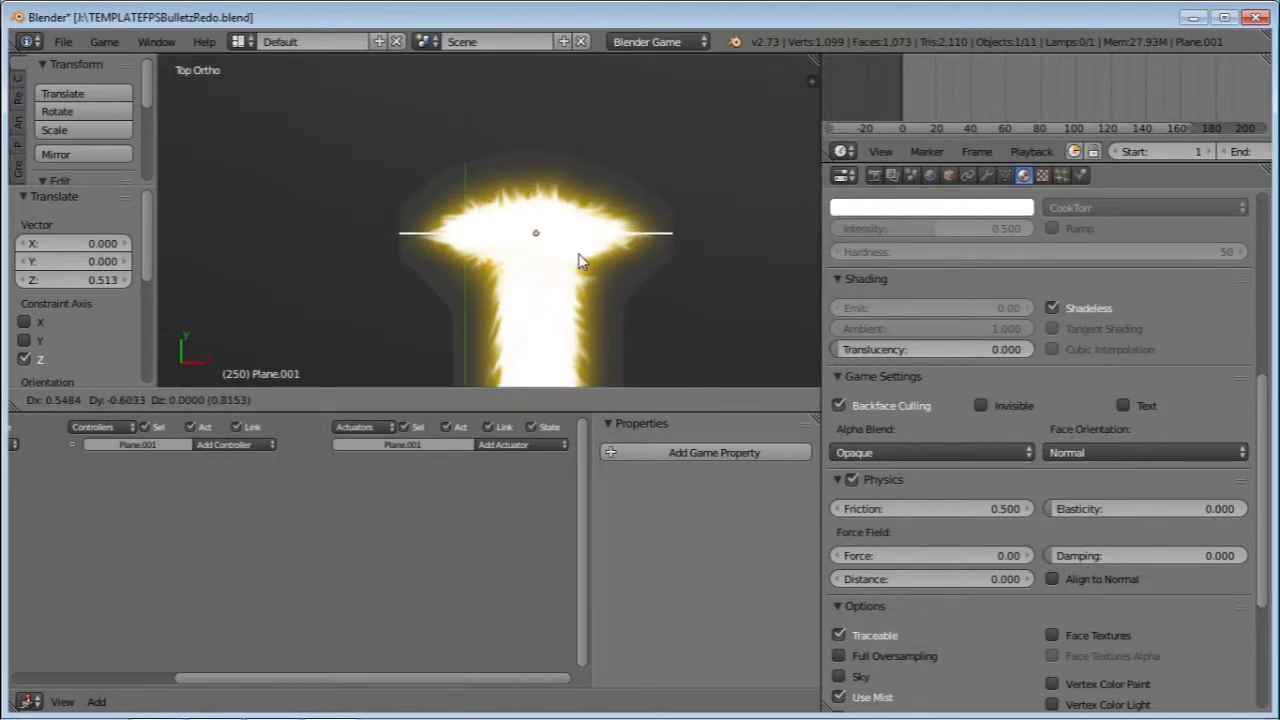
{"action": "left_click", "coordinate": [580, 260]}
Step: Lower the front flare about 0.2 units along Z to centre it on the side flare, and select both flare objects together
{"action": "key", "text": "KP_3"}
{"action": "key", "text": "g"}
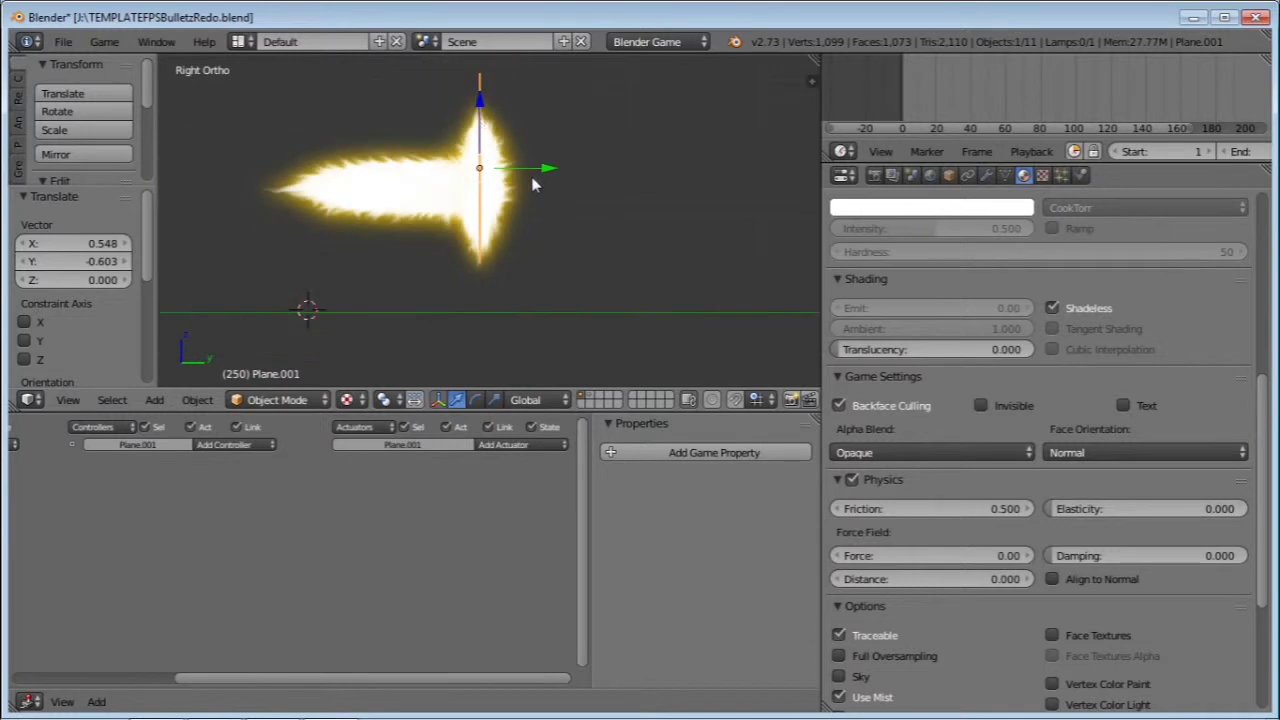
{"action": "key", "text": "z"}
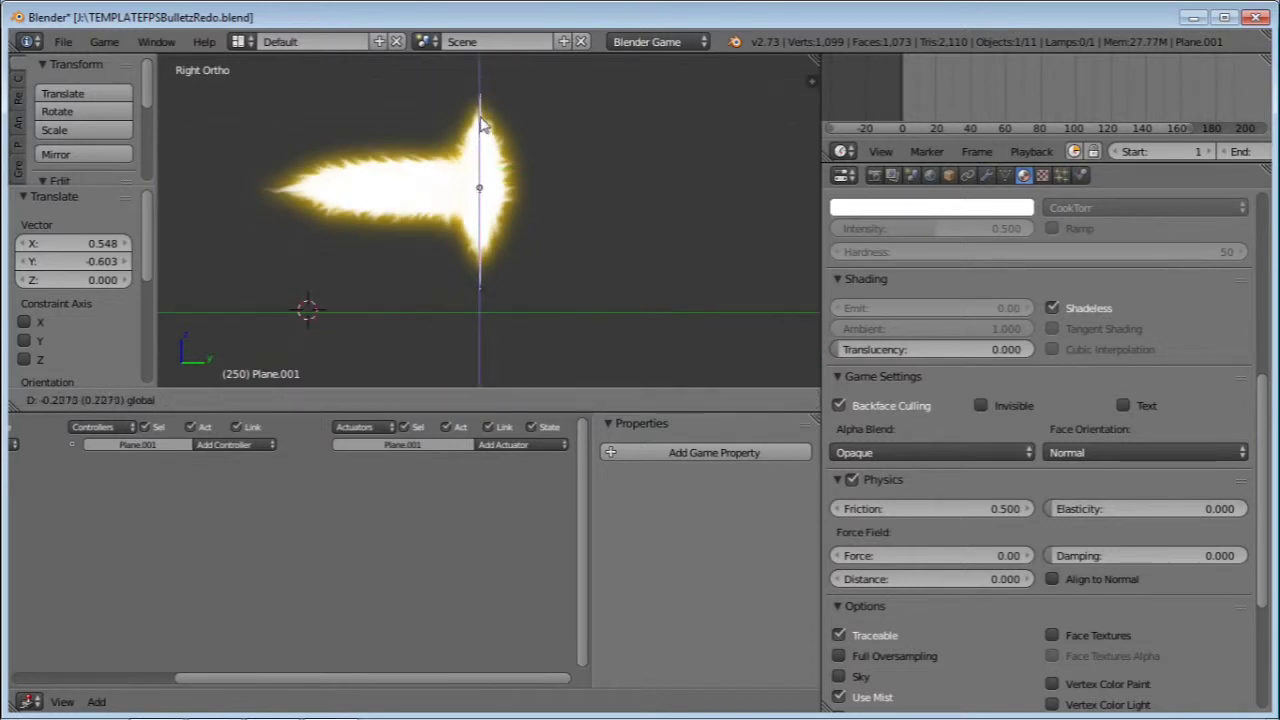
{"action": "left_click", "coordinate": [481, 124]}
{"action": "key", "text": "KP_1"}
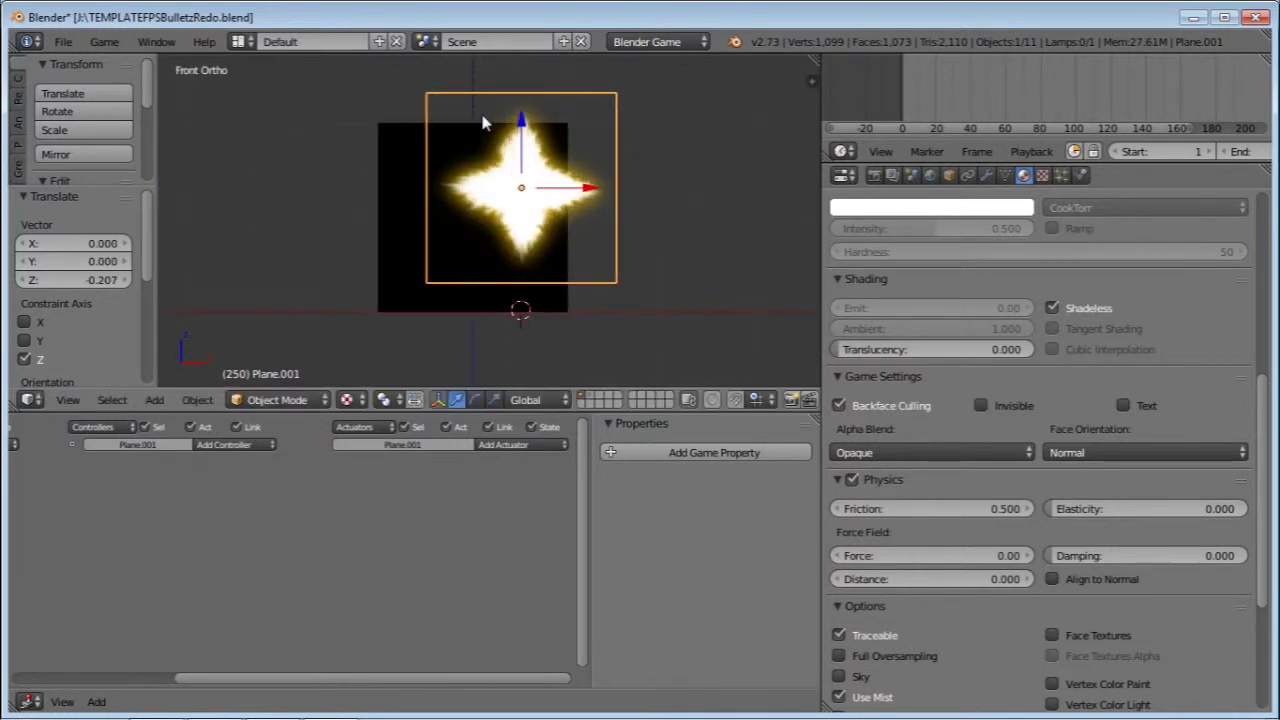
{"action": "middle_click_drag", "start_coordinate": [481, 124], "coordinate": [477, 166]}
{"action": "scroll", "coordinate": [500, 155], "scroll_direction": "down", "scroll_amount": 5}
{"action": "right_click", "coordinate": [468, 184], "text": "shift"}
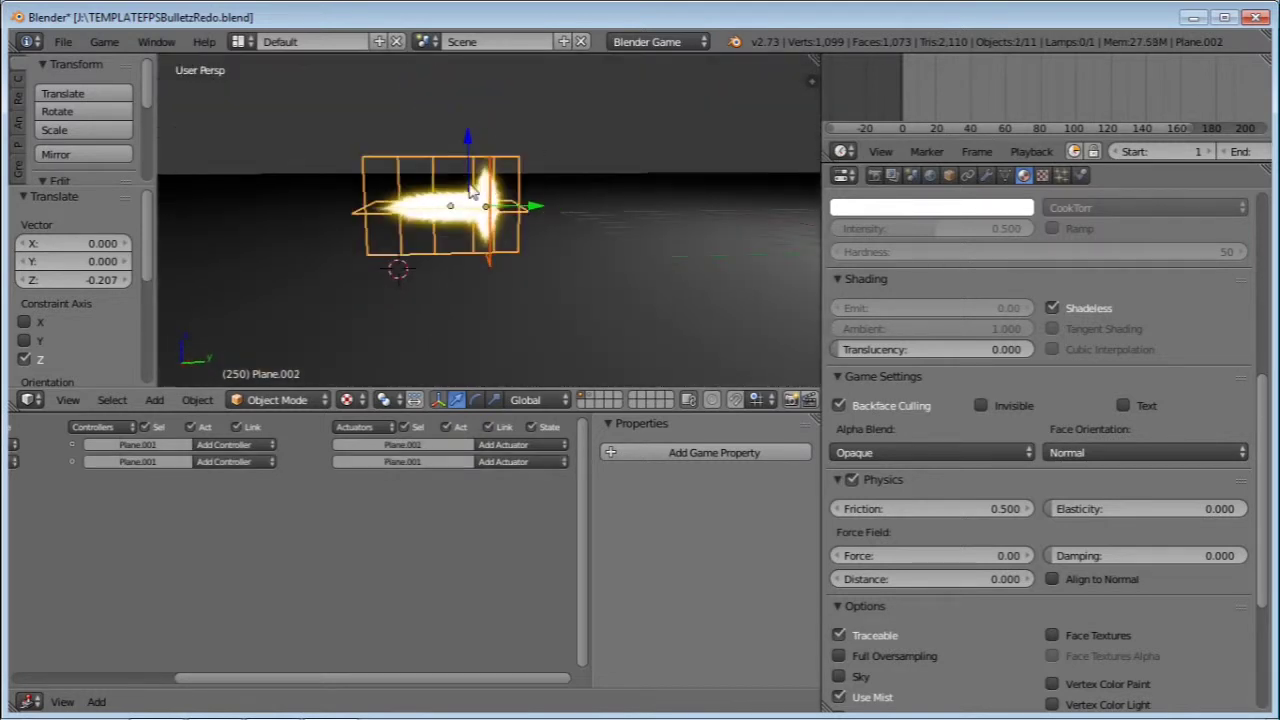
{"action": "scroll", "coordinate": [560, 202], "scroll_direction": "down", "scroll_amount": 3}
{"action": "middle_click_drag", "start_coordinate": [599, 210], "coordinate": [548, 189]}
Step: Go to frame 1 and hide the semi object and the other object overlapping the assault rifle
{"action": "right_click", "coordinate": [520, 170]}
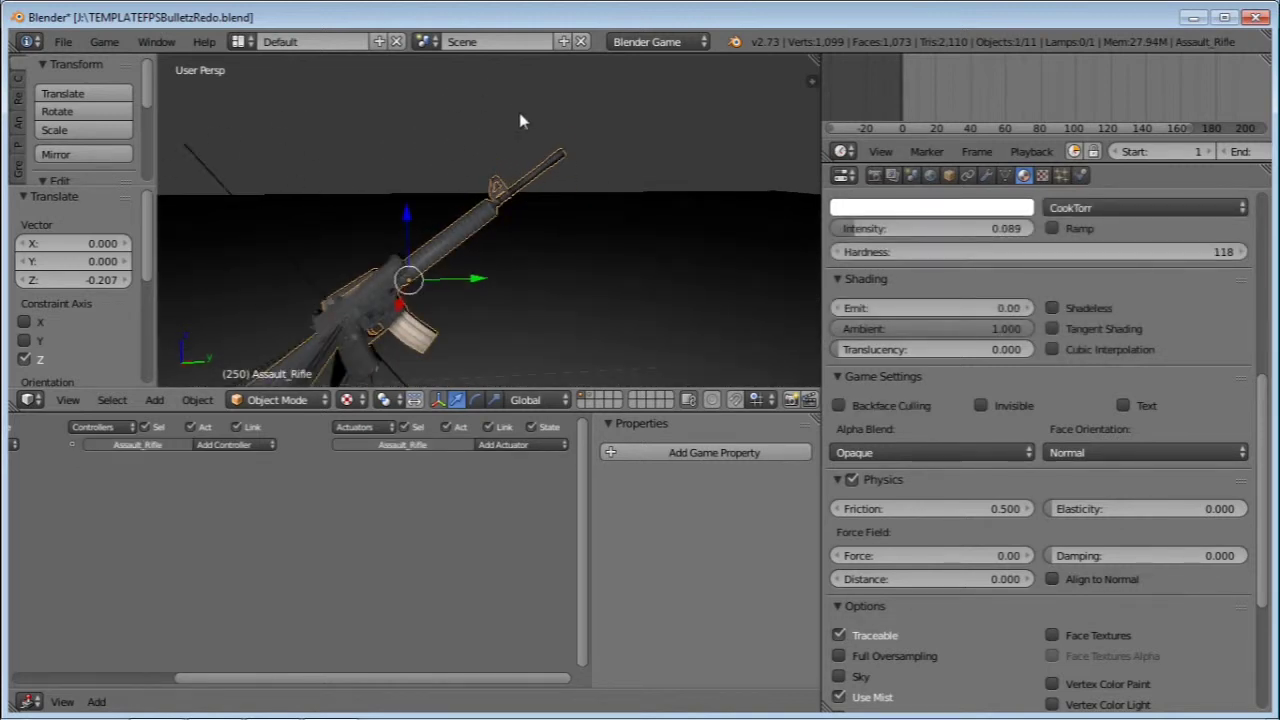
{"action": "scroll", "coordinate": [514, 190], "scroll_direction": "down", "scroll_amount": 7}
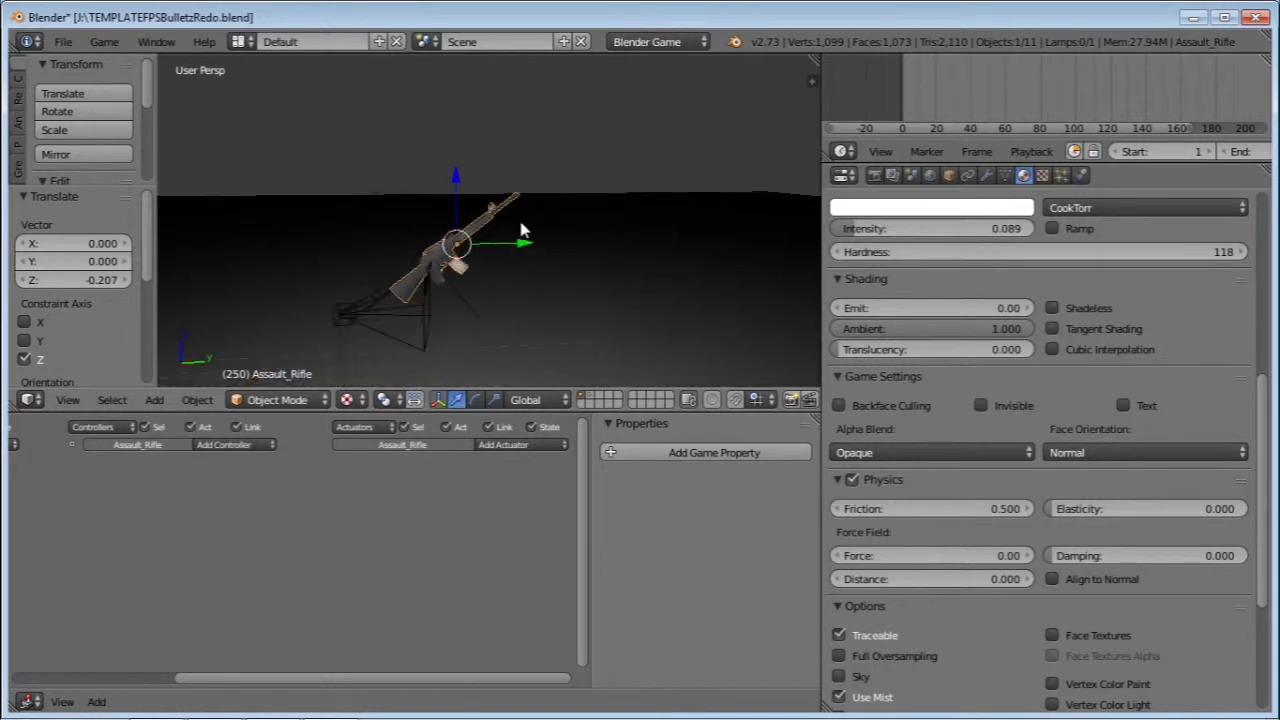
{"action": "scroll", "coordinate": [518, 230], "scroll_direction": "up", "scroll_amount": 5}
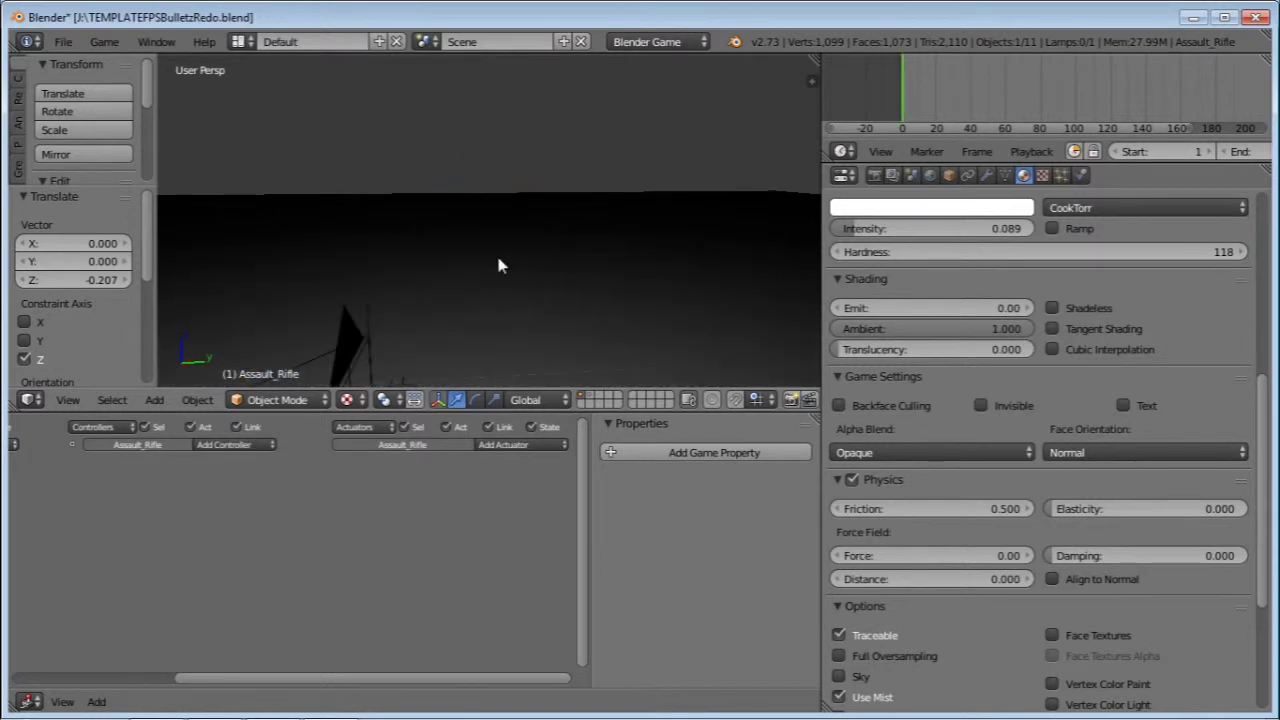
{"action": "right_click", "coordinate": [405, 278]}
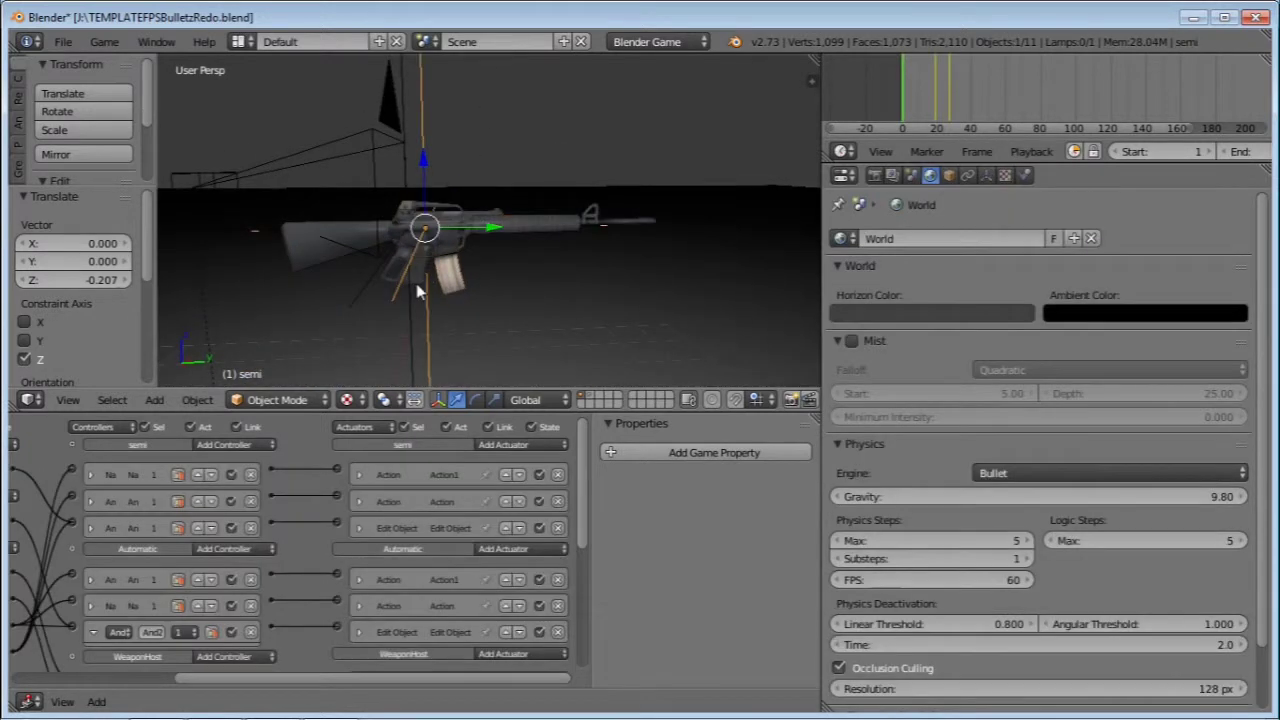
{"action": "key", "text": "h"}
{"action": "right_click", "coordinate": [423, 270]}
{"action": "key", "text": "h"}
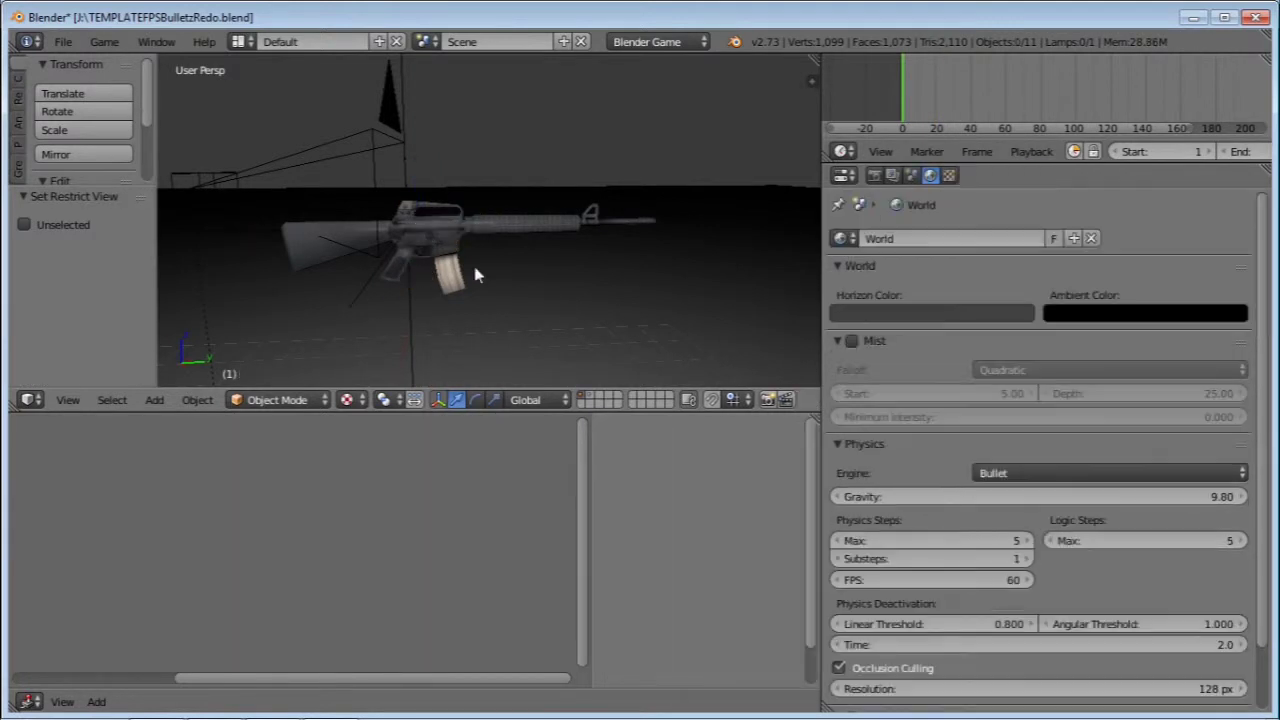
Step: Place the 3D cursor at the tip of the assault rifle's barrel and add a Plain Axes empty there
{"action": "scroll", "coordinate": [512, 285], "scroll_direction": "up", "scroll_amount": 4}
{"action": "middle_click_drag", "start_coordinate": [712, 287], "coordinate": [443, 238], "text": "shift"}
{"action": "middle_click_drag", "start_coordinate": [733, 287], "coordinate": [576, 224]}
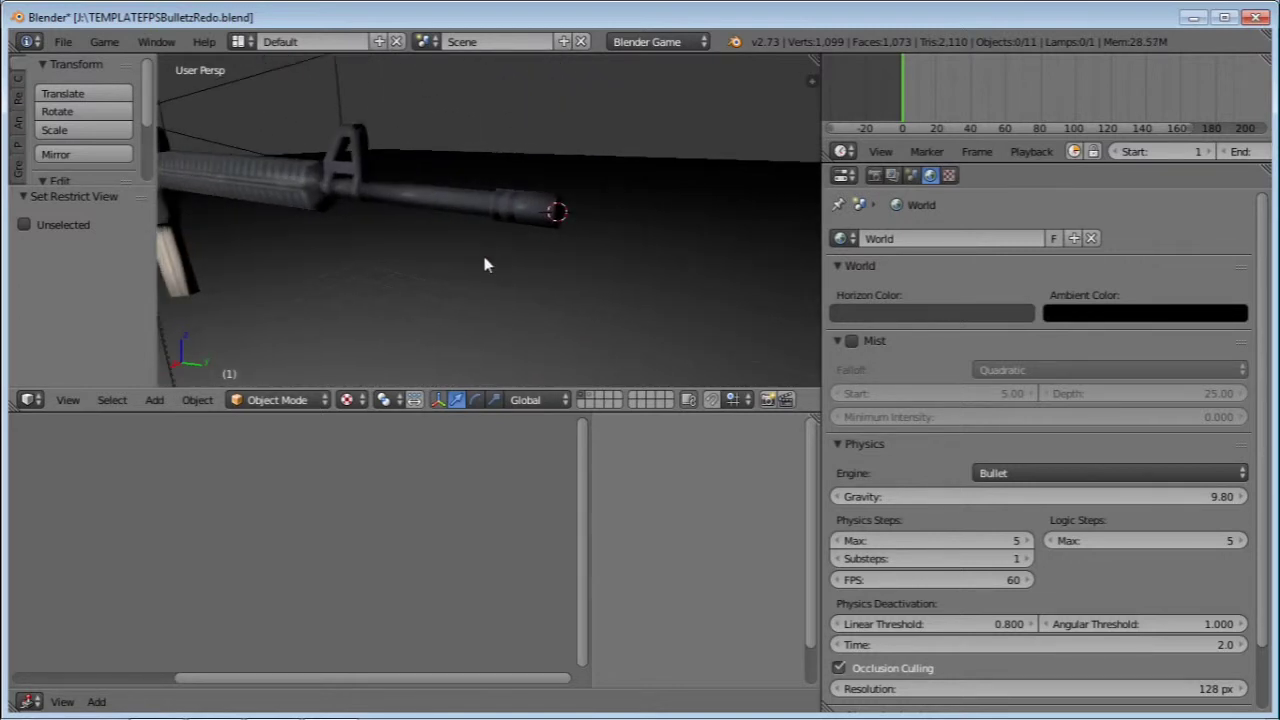
{"action": "key", "text": "shift+a"}
{"action": "mouse_move", "coordinate": [474, 405]}
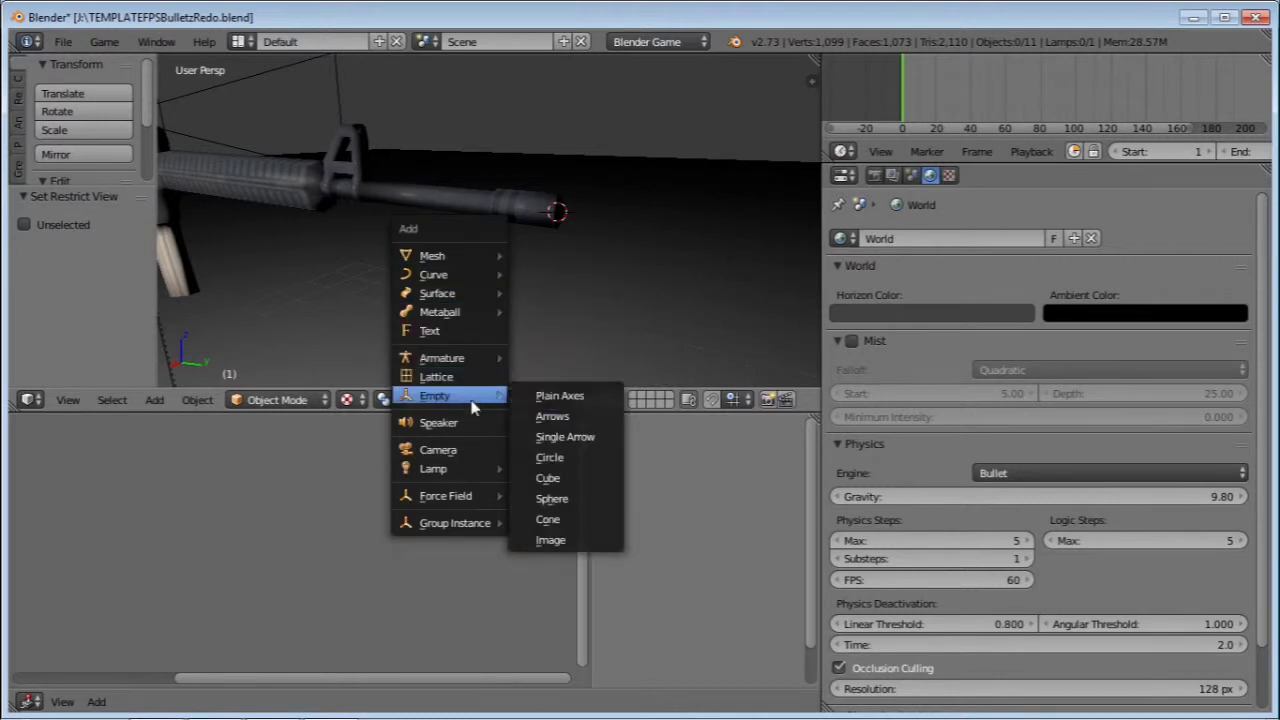
{"action": "left_click", "coordinate": [560, 396]}
Step: Scale the empty at the rifle's muzzle up to about 2.1 times its size
{"action": "scroll", "coordinate": [509, 229], "scroll_direction": "down", "scroll_amount": 4}
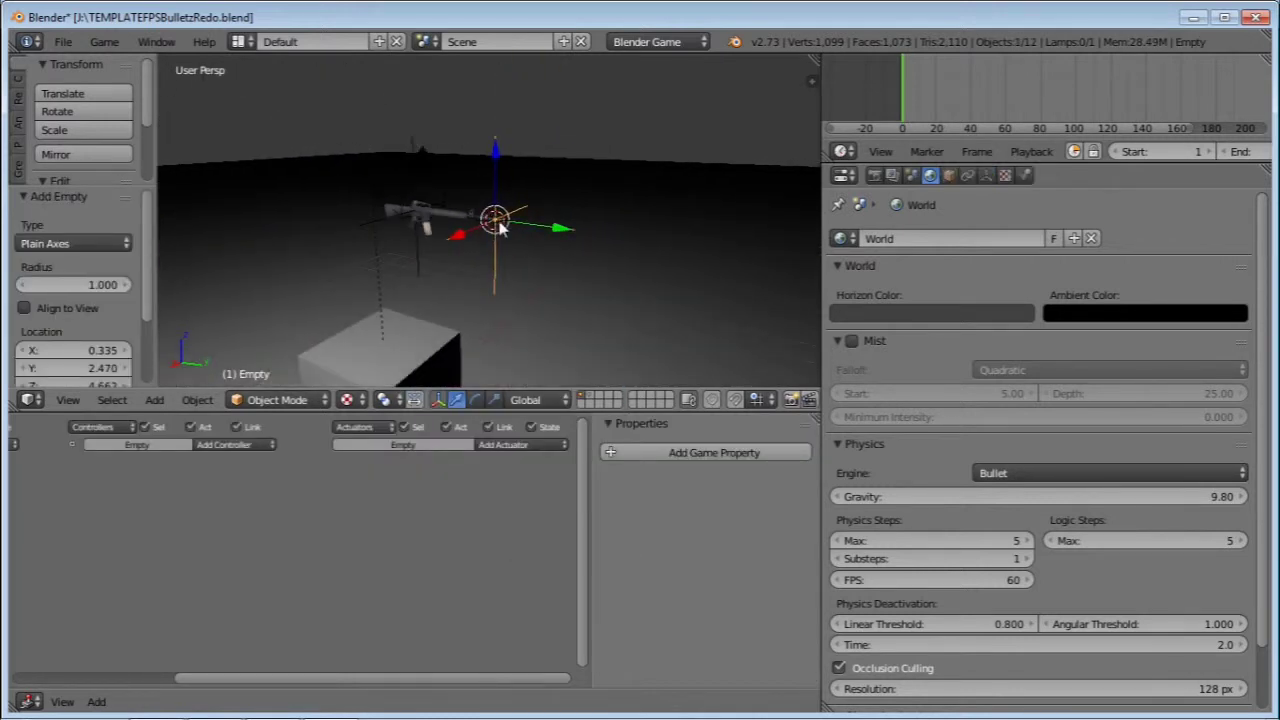
{"action": "key", "text": "s"}
{"action": "left_click", "coordinate": [540, 265]}
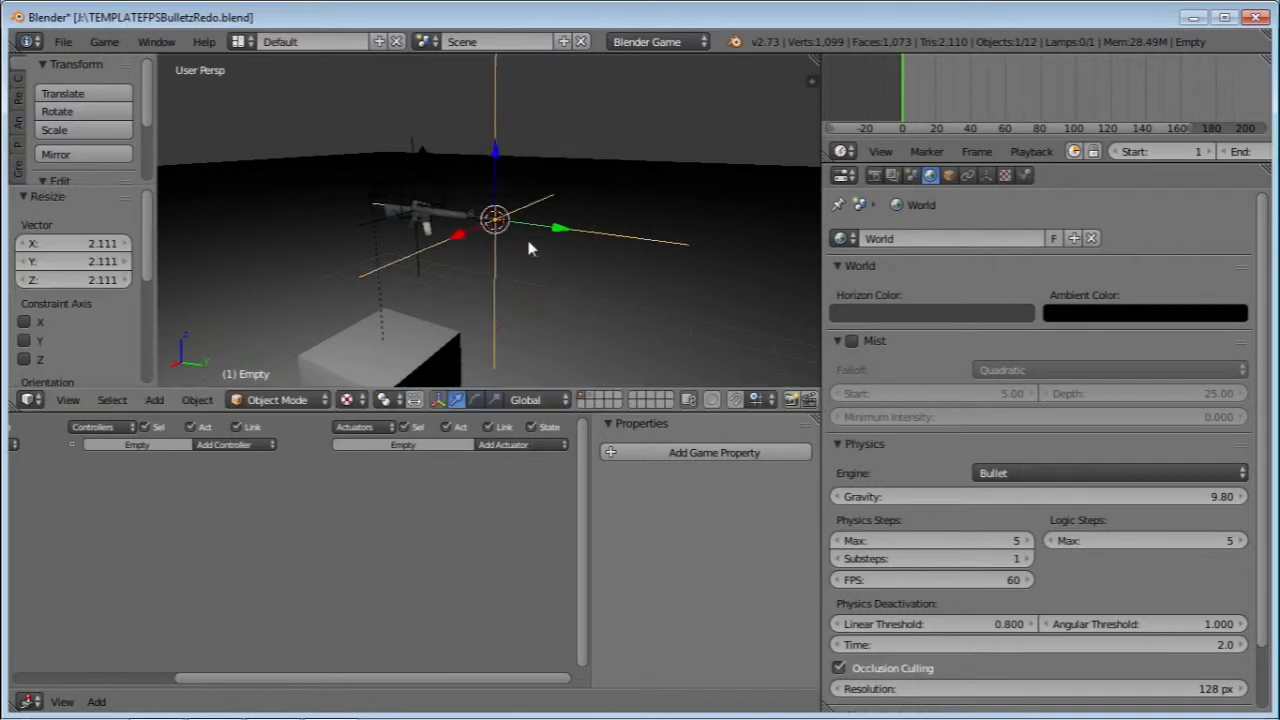
Step: Parent the muzzle empty to the assault rifle using the Object parenting type
{"action": "scroll", "coordinate": [503, 277], "scroll_direction": "up", "scroll_amount": 5}
{"action": "middle_click_drag", "start_coordinate": [575, 175], "coordinate": [551, 170]}
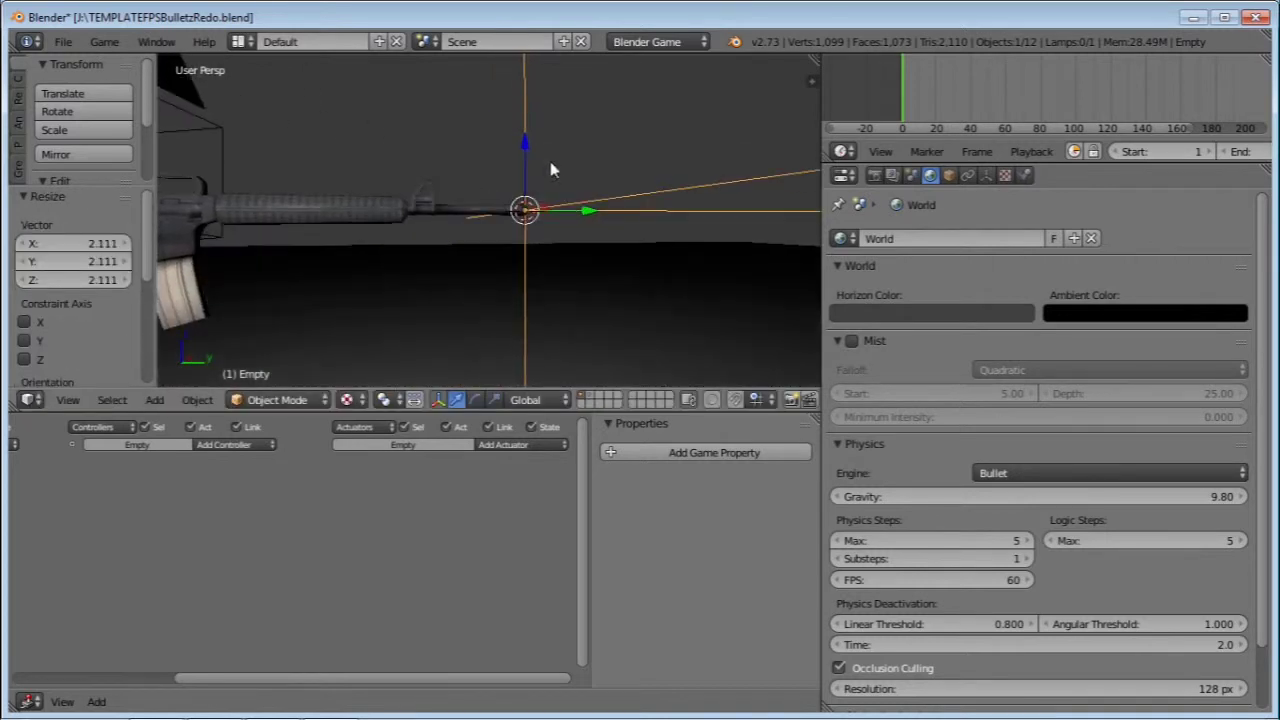
{"action": "right_click", "coordinate": [380, 216], "text": "shift"}
{"action": "key", "text": "ctrl+p"}
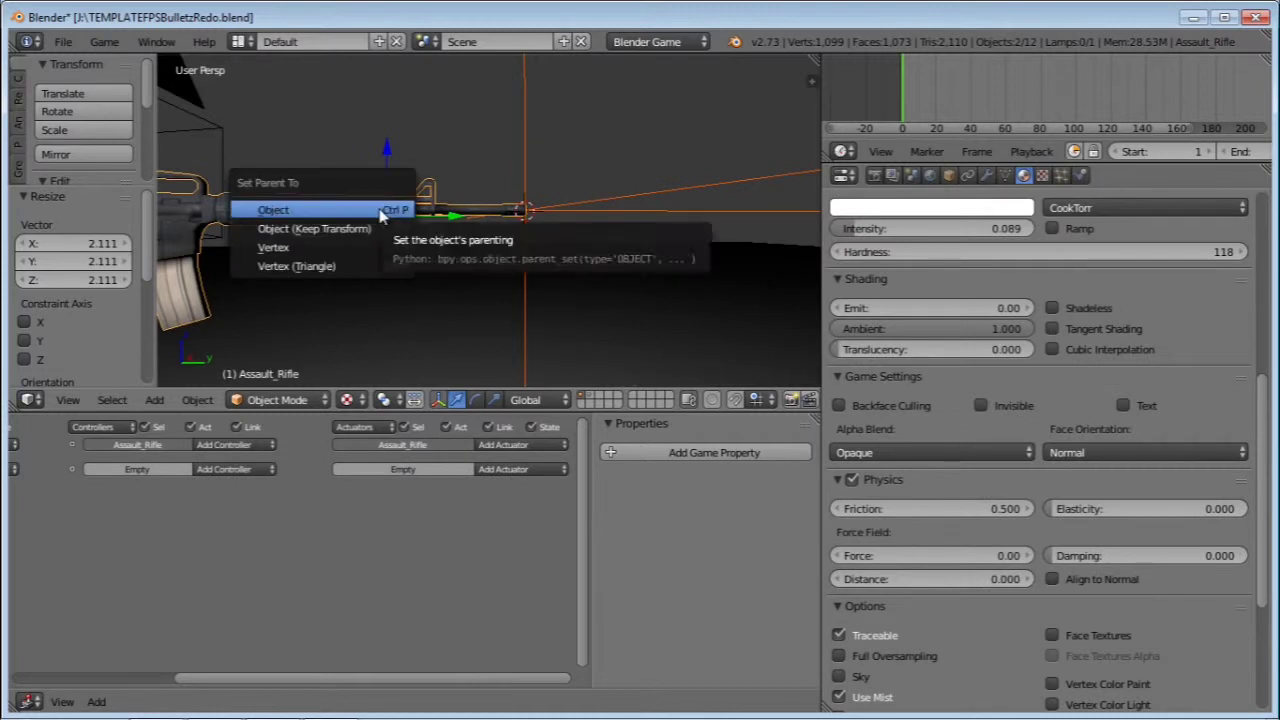
{"action": "left_click", "coordinate": [380, 210]}
Step: Select the side flare and rotate its whole mesh 180 degrees about the global Z axis in Edit Mode
{"action": "scroll", "coordinate": [428, 243], "scroll_direction": "down", "scroll_amount": 5}
{"action": "scroll", "coordinate": [388, 247], "scroll_direction": "down", "scroll_amount": 2}
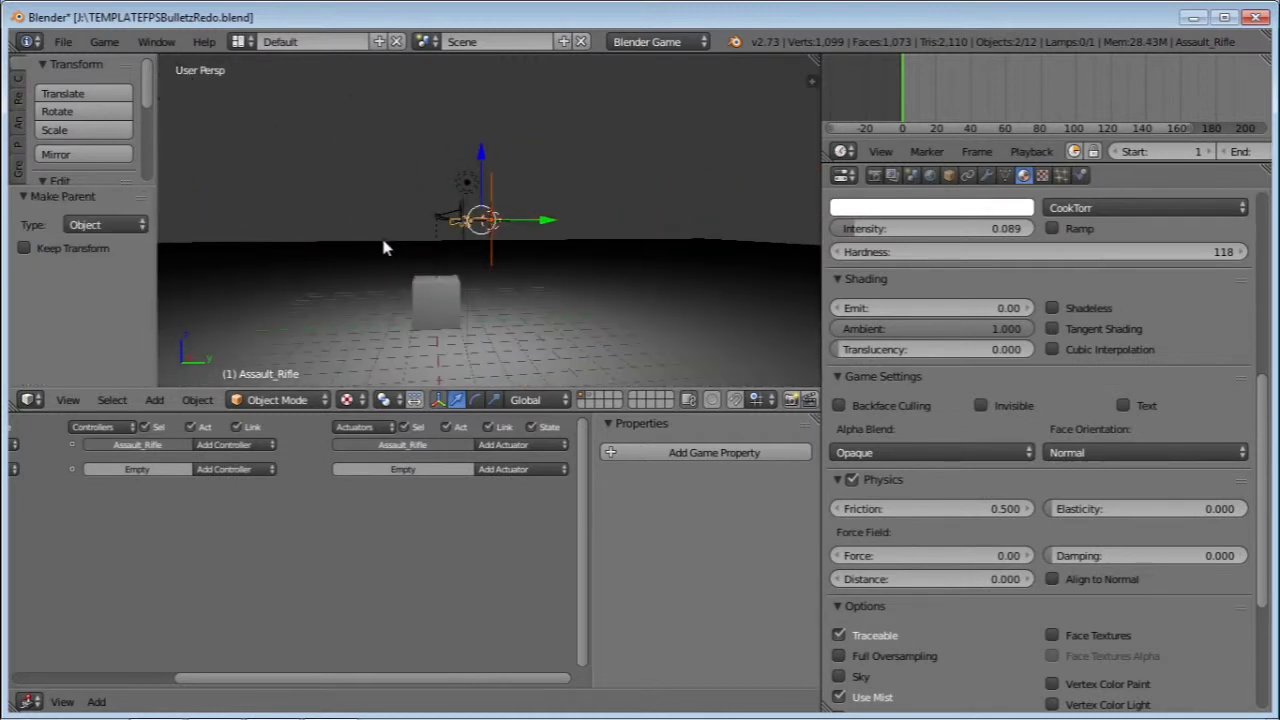
{"action": "scroll", "coordinate": [380, 255], "scroll_direction": "down", "scroll_amount": 3}
{"action": "right_click", "coordinate": [262, 280]}
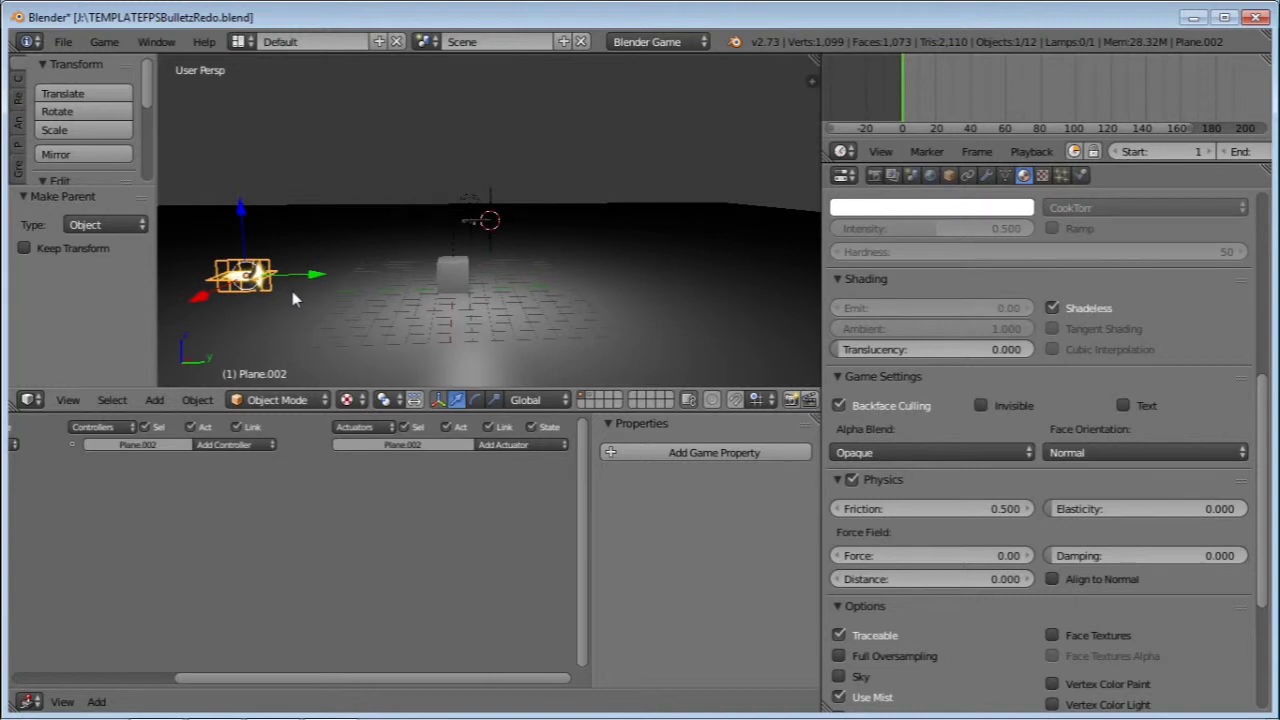
{"action": "key", "text": "KP_Decimal"}
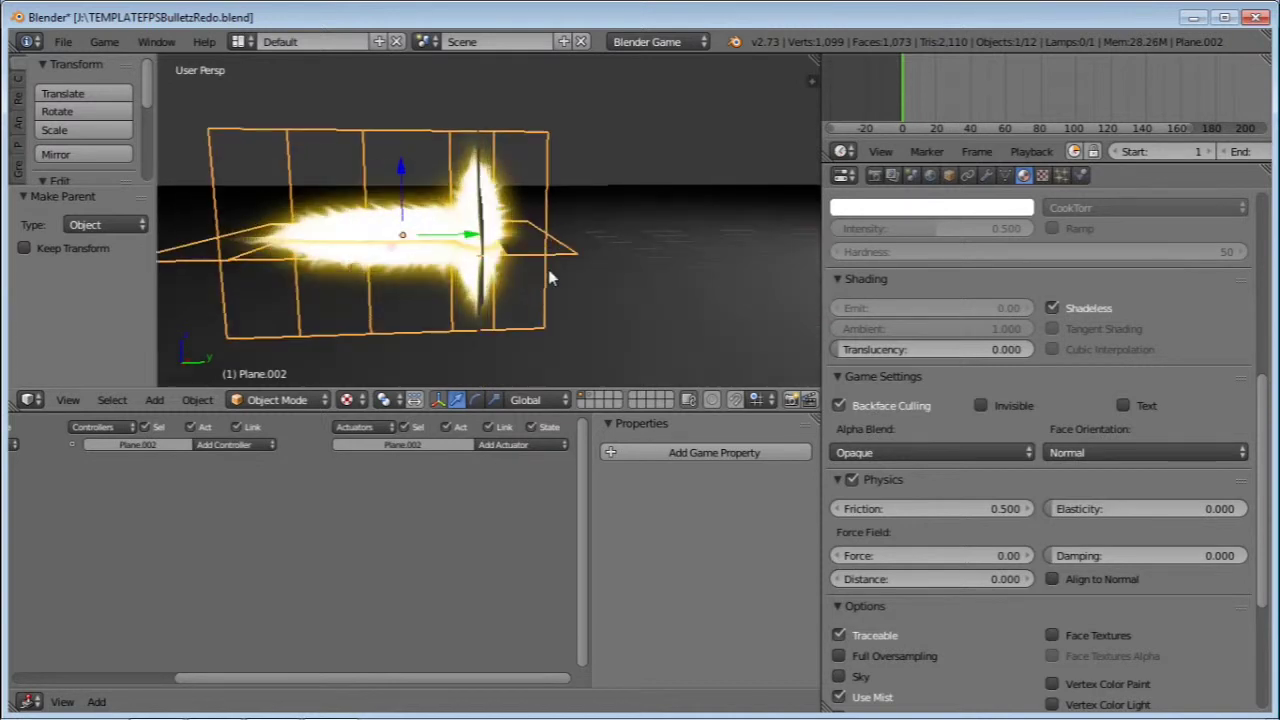
{"action": "scroll", "coordinate": [548, 278], "scroll_direction": "down", "scroll_amount": 3}
{"action": "key", "text": "Tab"}
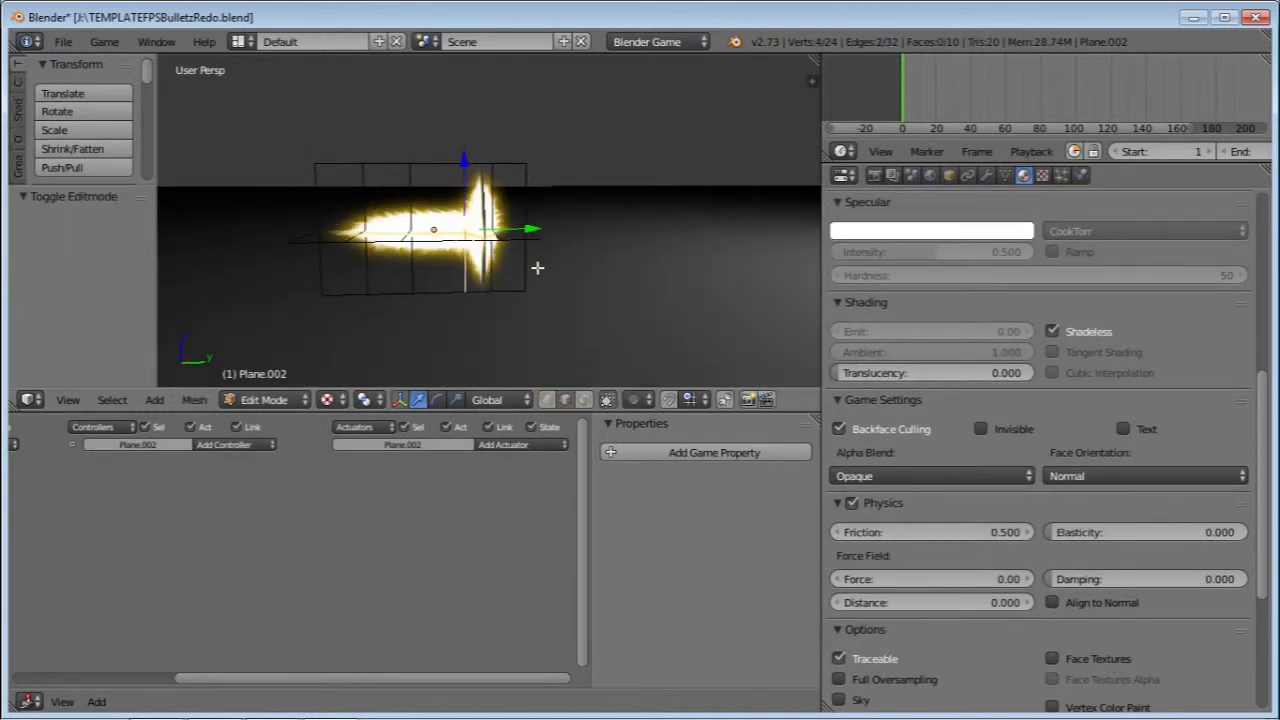
{"action": "key", "text": "a"}
{"action": "type", "text": "r"}
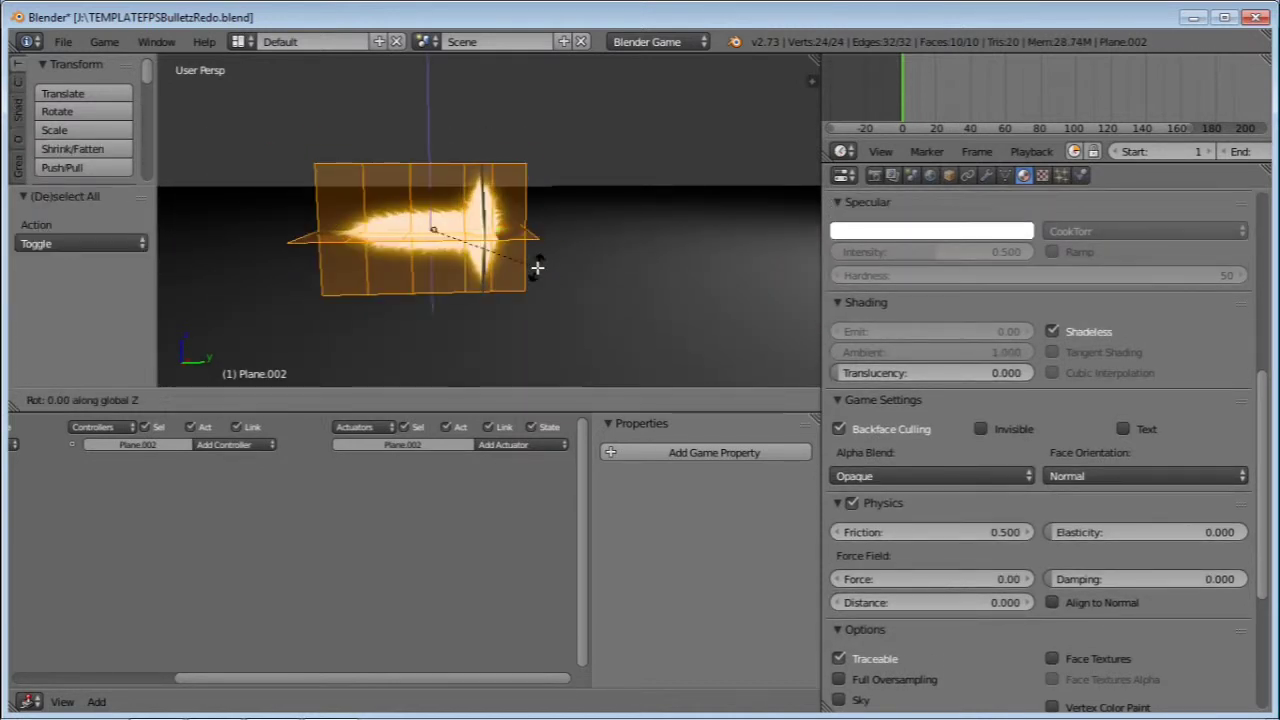
{"action": "type", "text": "80"}
{"action": "key", "text": "Return"}
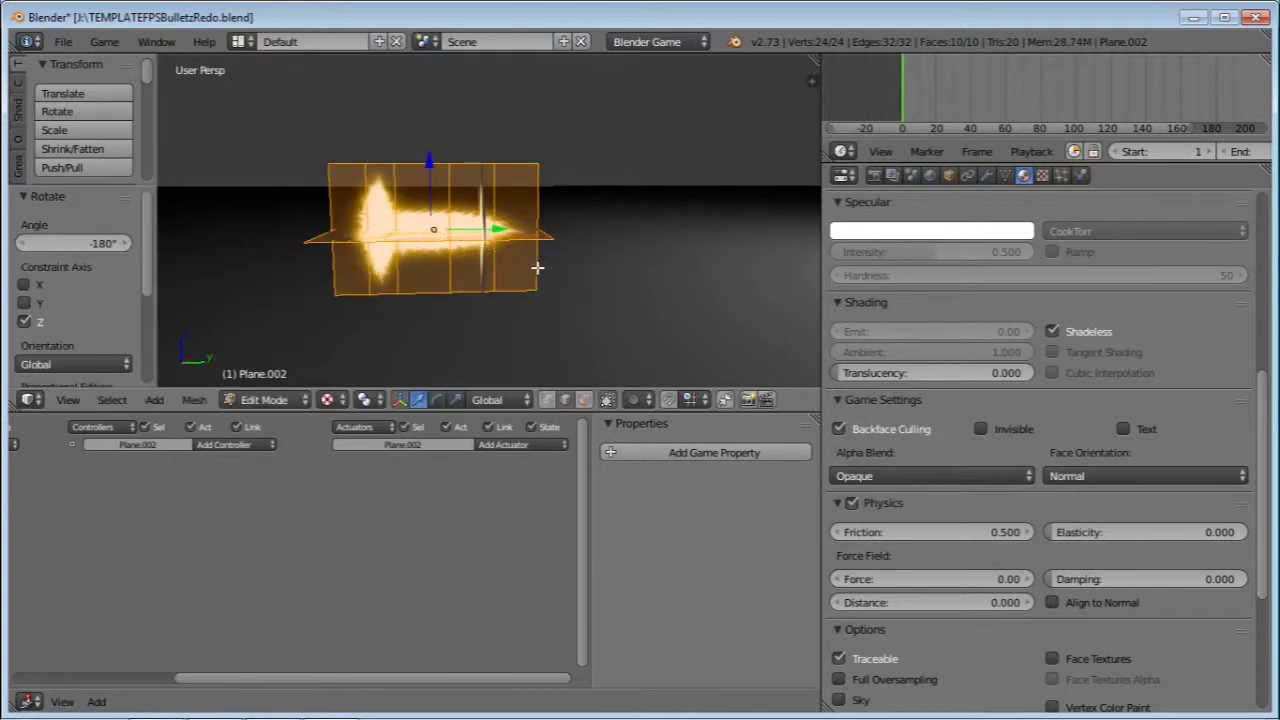
Step: Give the front flare's mesh the same half-turn about the global Z axis in Edit Mode, then return to Object Mode
{"action": "key", "text": "Tab"}
{"action": "right_click", "coordinate": [507, 264]}
{"action": "key", "text": "Tab"}
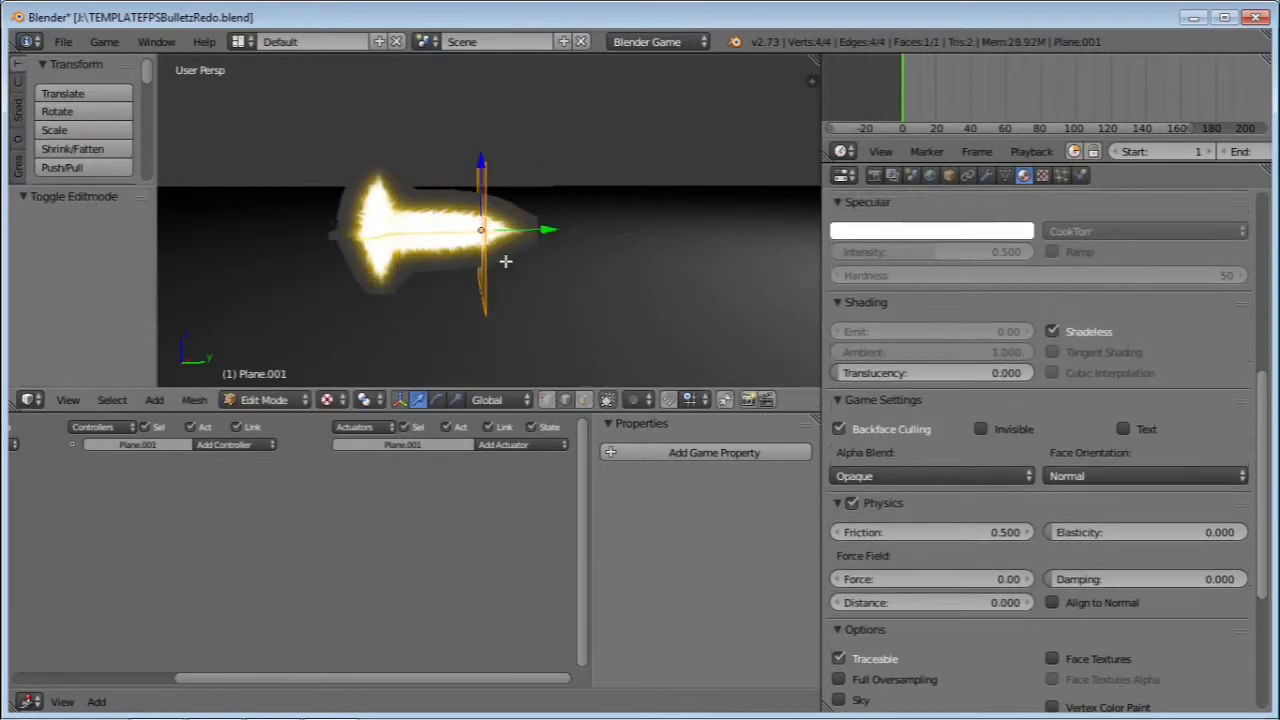
{"action": "type", "text": "rz"}
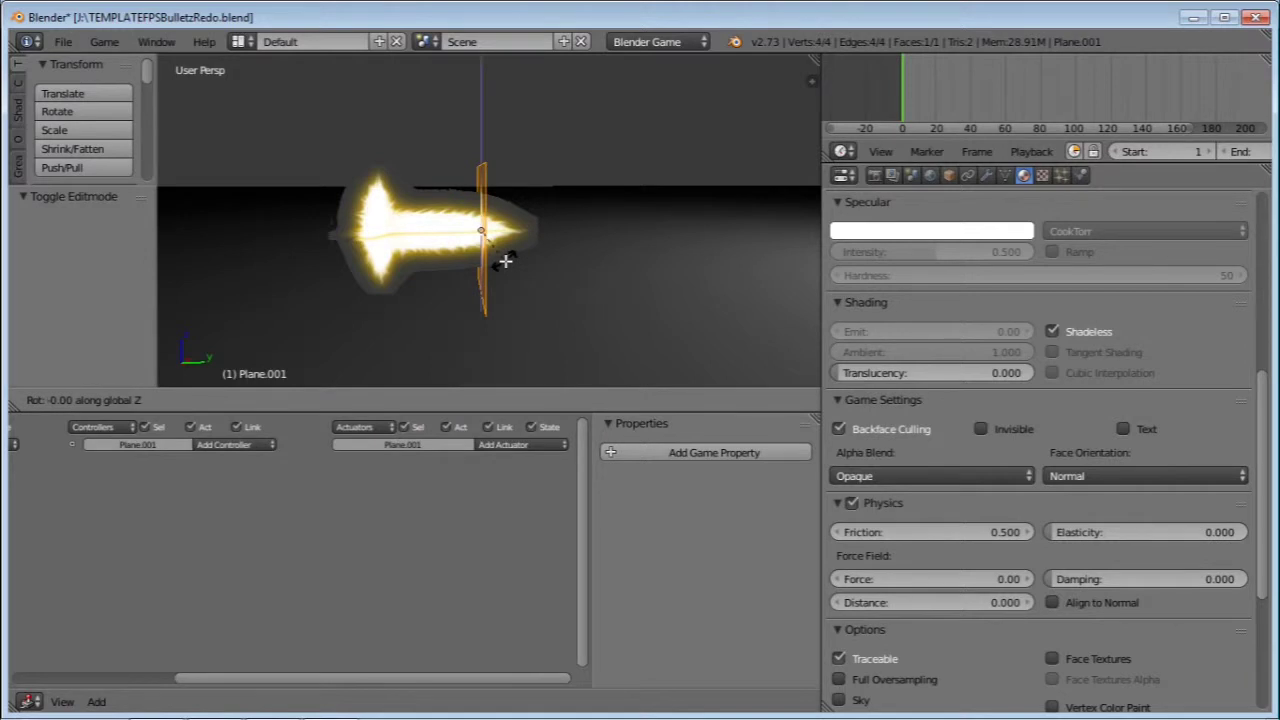
{"action": "type", "text": "80"}
{"action": "key", "text": "Return"}
{"action": "key", "text": "Tab"}
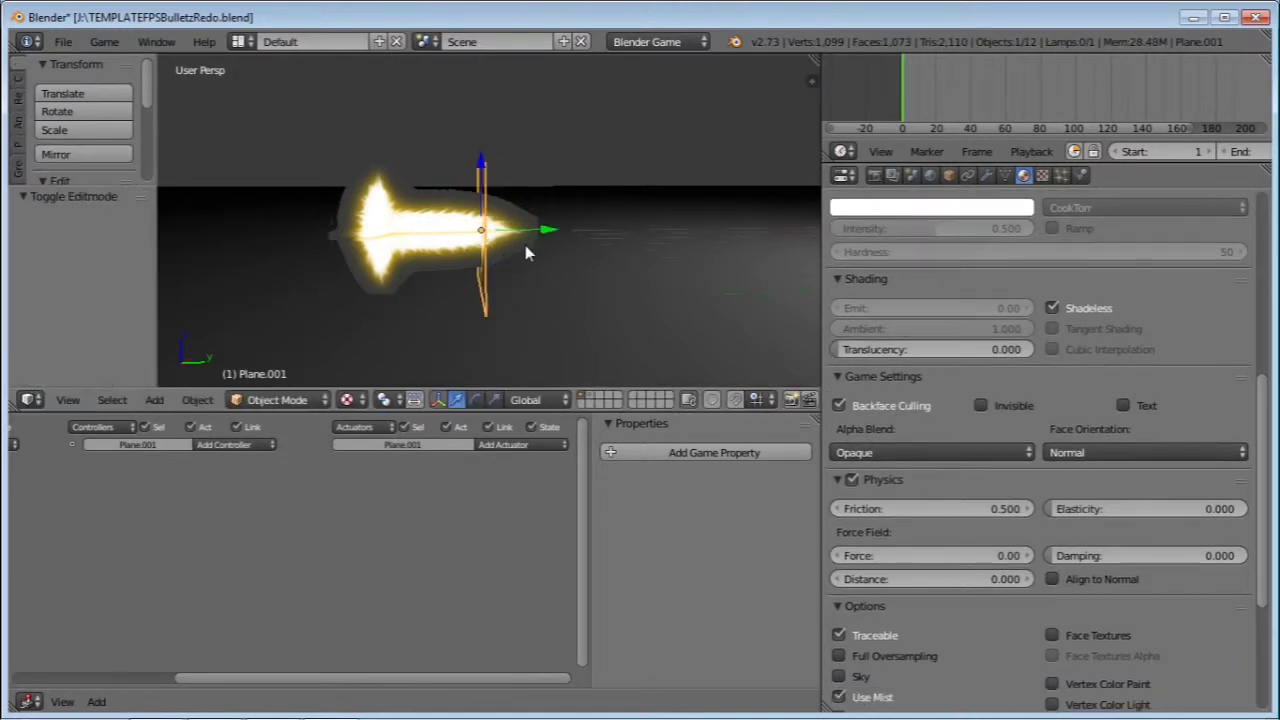
Step: Move the front flare about -1.56 units along Y to the wide end of the side flare
{"action": "key", "text": "g"}
{"action": "key", "text": "y"}
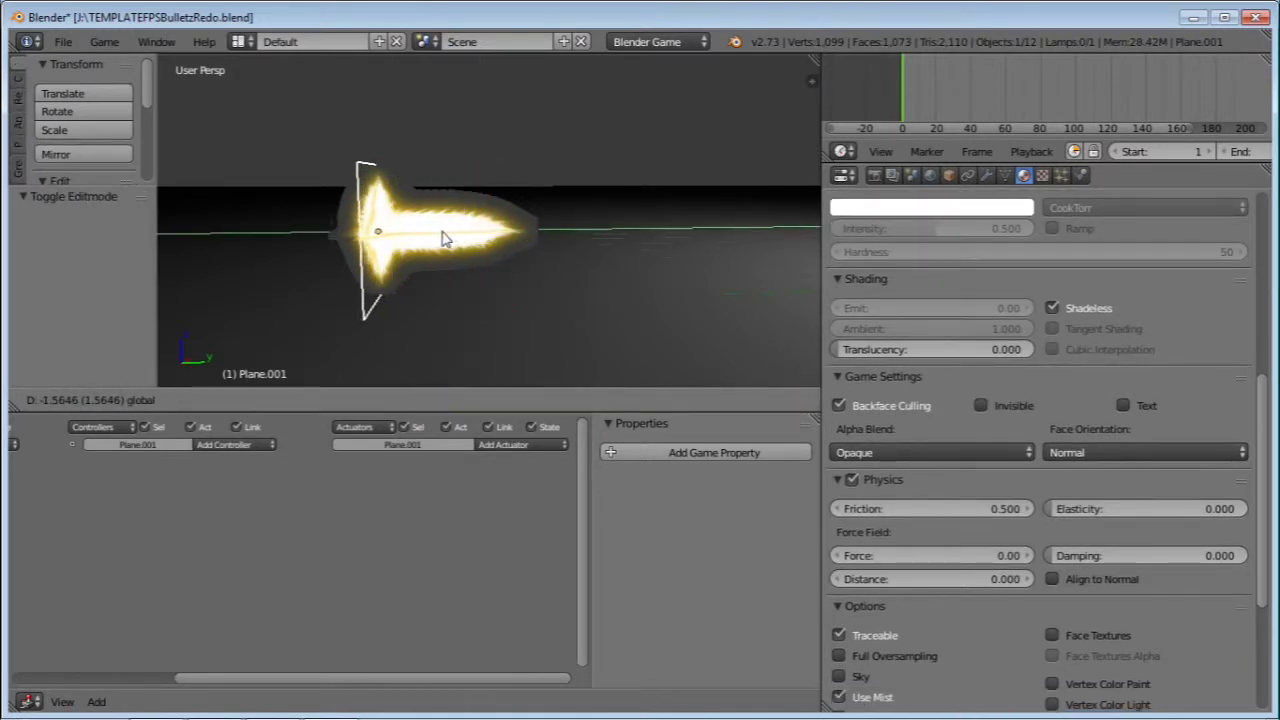
{"action": "left_click", "coordinate": [445, 238]}
Step: Move both flare objects together about 16.7 units along Y to the rifle's side of the scene
{"action": "scroll", "coordinate": [510, 240], "scroll_direction": "down", "scroll_amount": 4}
{"action": "key", "text": "shift+d"}
{"action": "key", "text": "y"}
{"action": "left_click", "coordinate": [730, 229]}
{"action": "scroll", "coordinate": [690, 240], "scroll_direction": "up", "scroll_amount": 7}
{"action": "middle_click_drag", "start_coordinate": [697, 246], "coordinate": [737, 285], "text": "shift"}
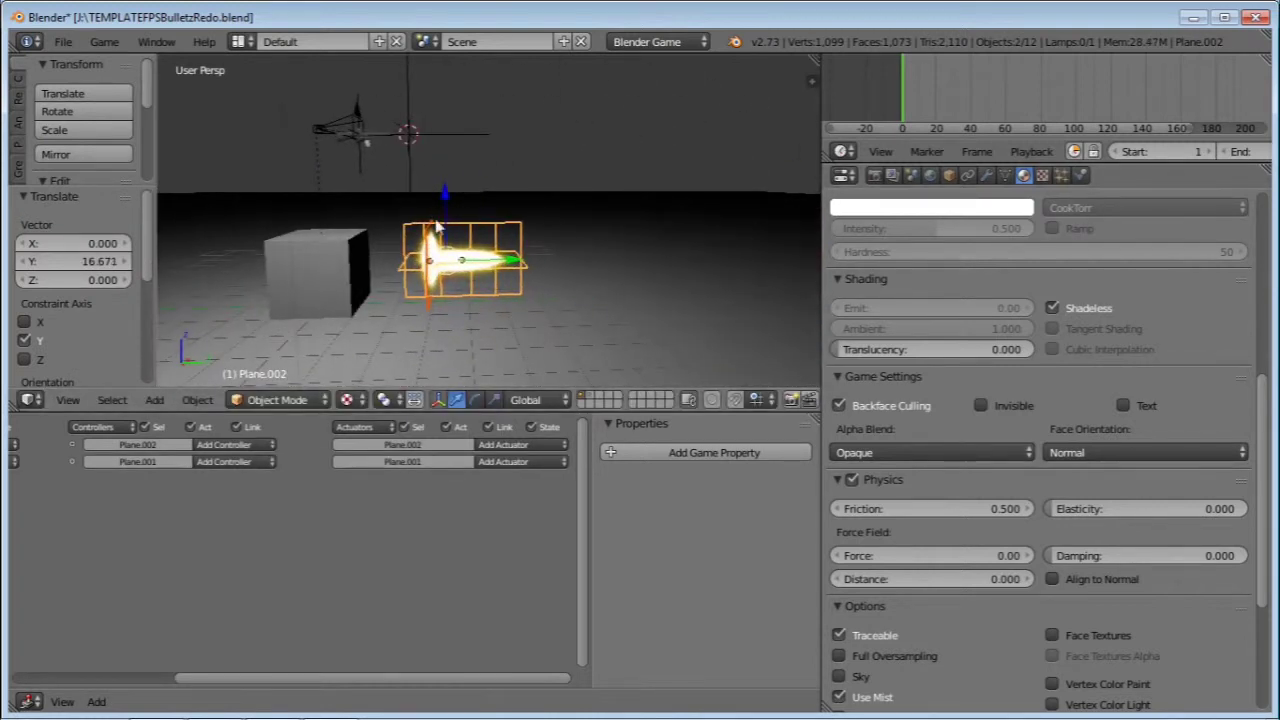
Step: Raise both flares to the rifle's height and bring them close to the muzzle, finishing with about -0.3 units along Y
{"action": "left_click_drag", "start_coordinate": [444, 194], "coordinate": [457, 98]}
{"action": "middle_click_drag", "start_coordinate": [458, 105], "coordinate": [570, 280], "text": "shift"}
{"action": "scroll", "coordinate": [491, 247], "scroll_direction": "up", "scroll_amount": 5}
{"action": "left_click_drag", "start_coordinate": [496, 268], "coordinate": [466, 235]}
{"action": "key", "text": "g"}
{"action": "key", "text": "y"}
{"action": "left_click", "coordinate": [516, 236]}
Step: Scale both flares to about 0.29 times their size and reposition them nearer the barrel tip
{"action": "key", "text": "s"}
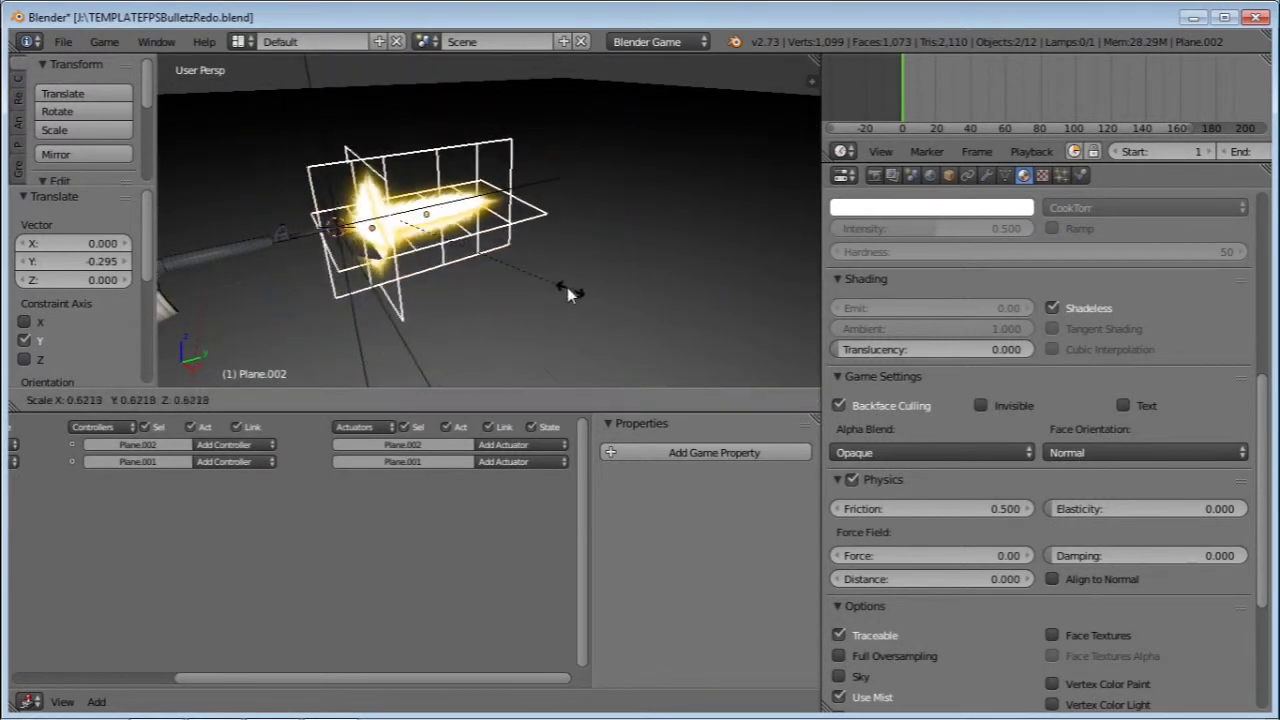
{"action": "left_click", "coordinate": [481, 256]}
{"action": "key", "text": "g"}
{"action": "key", "text": "z"}
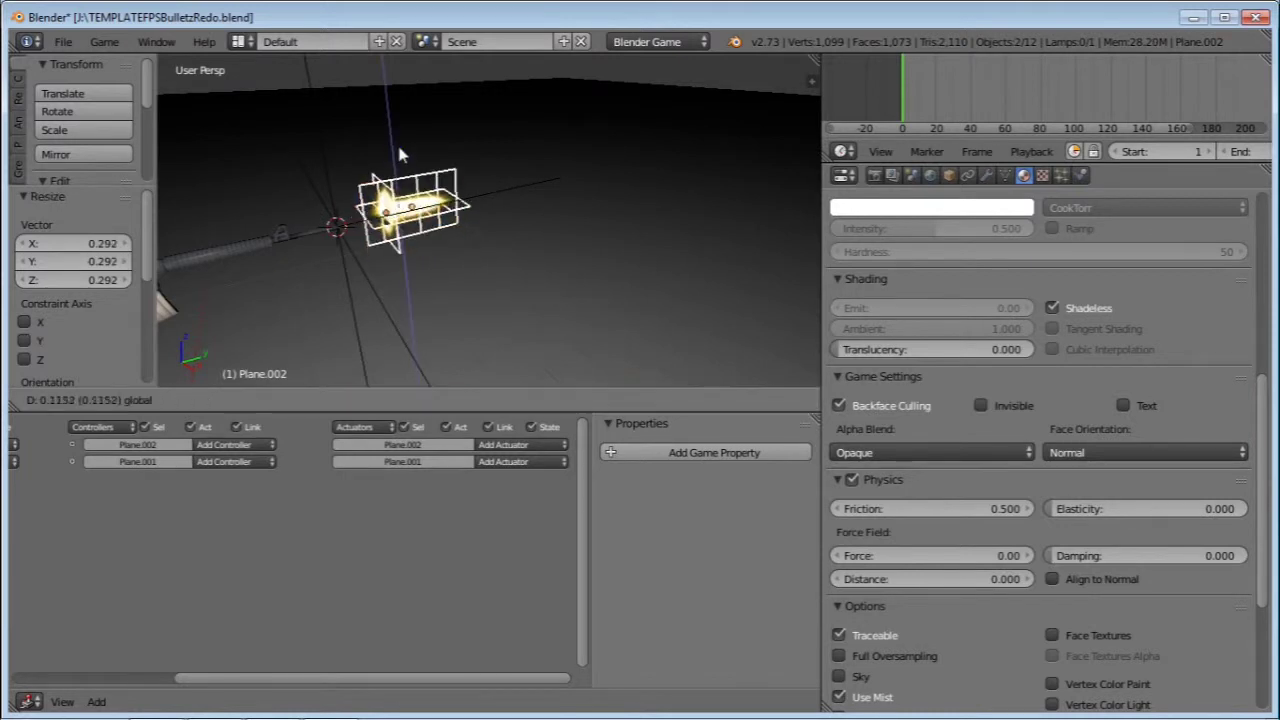
{"action": "left_click_drag", "start_coordinate": [398, 163], "coordinate": [398, 163]}
{"action": "middle_click_drag", "start_coordinate": [404, 168], "coordinate": [572, 172]}
{"action": "left_click_drag", "start_coordinate": [483, 241], "coordinate": [565, 238]}
Step: Adjust the height of both flares along Z to line them up with the rifle's barrel
{"action": "left_click_drag", "start_coordinate": [503, 175], "coordinate": [504, 131]}
{"action": "middle_click_drag", "start_coordinate": [508, 140], "coordinate": [420, 180]}
{"action": "scroll", "coordinate": [511, 218], "scroll_direction": "up", "scroll_amount": 5}
{"action": "middle_click_drag", "start_coordinate": [511, 218], "coordinate": [602, 226]}
{"action": "left_click_drag", "start_coordinate": [547, 130], "coordinate": [547, 134]}
{"action": "middle_click_drag", "start_coordinate": [547, 134], "coordinate": [644, 160]}
{"action": "key", "text": "g"}
{"action": "key", "text": "z"}
{"action": "left_click", "coordinate": [610, 117]}
Step: Seat both flares on the muzzle, moving them about -0.43 units along Y
{"action": "left_click_drag", "start_coordinate": [670, 185], "coordinate": [652, 185]}
{"action": "middle_click_drag", "start_coordinate": [652, 185], "coordinate": [466, 177]}
{"action": "middle_click_drag", "start_coordinate": [466, 177], "coordinate": [664, 220], "text": "shift"}
{"action": "key", "text": "g"}
{"action": "key", "text": "y"}
{"action": "left_click", "coordinate": [563, 243]}
Step: Rescale both flares together to suit the rifle's muzzle
{"action": "middle_click_drag", "start_coordinate": [563, 243], "coordinate": [613, 182]}
{"action": "scroll", "coordinate": [680, 172], "scroll_direction": "up", "scroll_amount": 3}
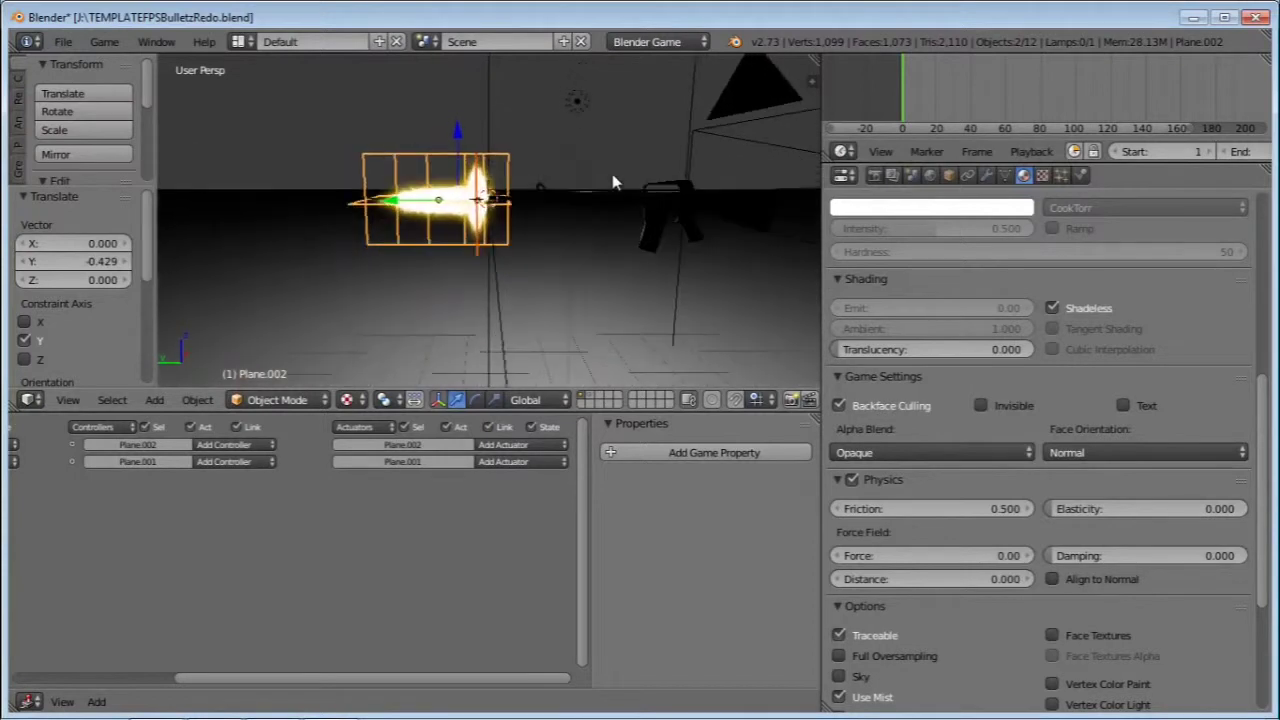
{"action": "key", "text": "s"}
{"action": "left_click", "coordinate": [655, 235]}
Step: Shift the side flare's tip edges about -0.15 units along Y with Connected proportional editing at a proportional size of about 0.51
{"action": "scroll", "coordinate": [397, 214], "scroll_direction": "up", "scroll_amount": 6}
{"action": "key", "text": "Tab"}
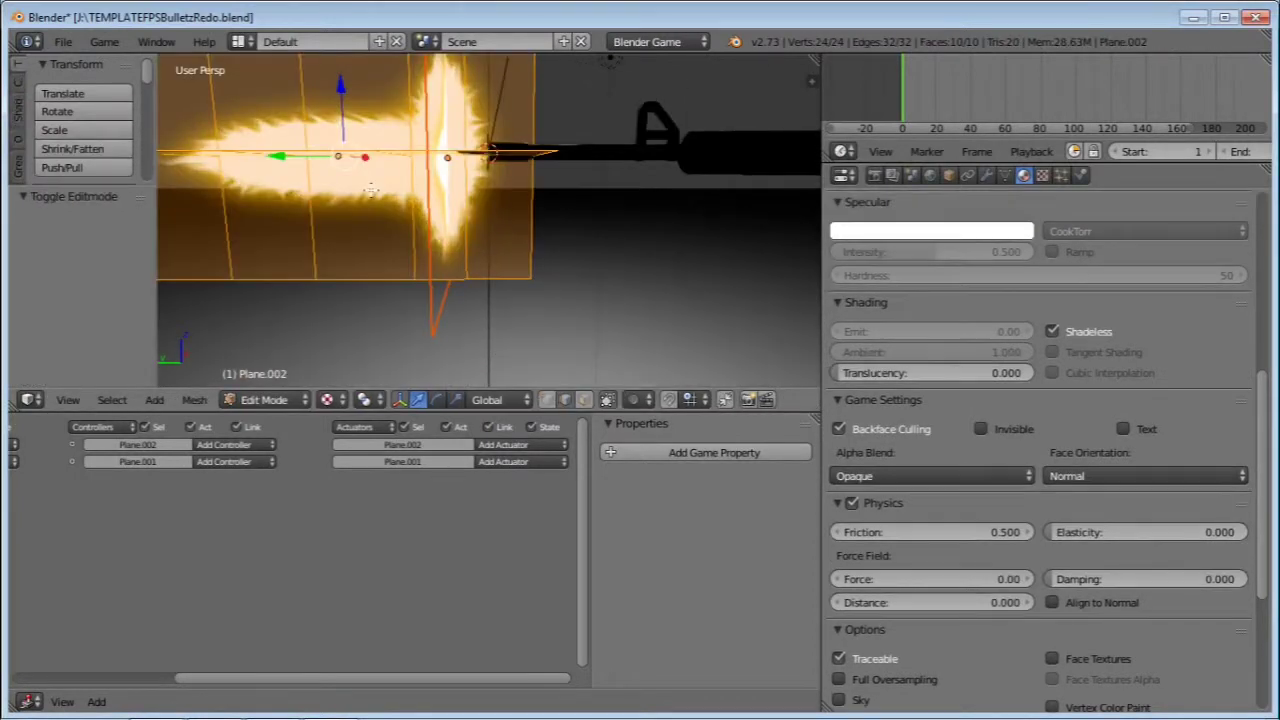
{"action": "scroll", "coordinate": [370, 190], "scroll_direction": "down", "scroll_amount": 2}
{"action": "middle_click_drag", "start_coordinate": [372, 188], "coordinate": [428, 169]}
{"action": "right_click", "coordinate": [455, 242]}
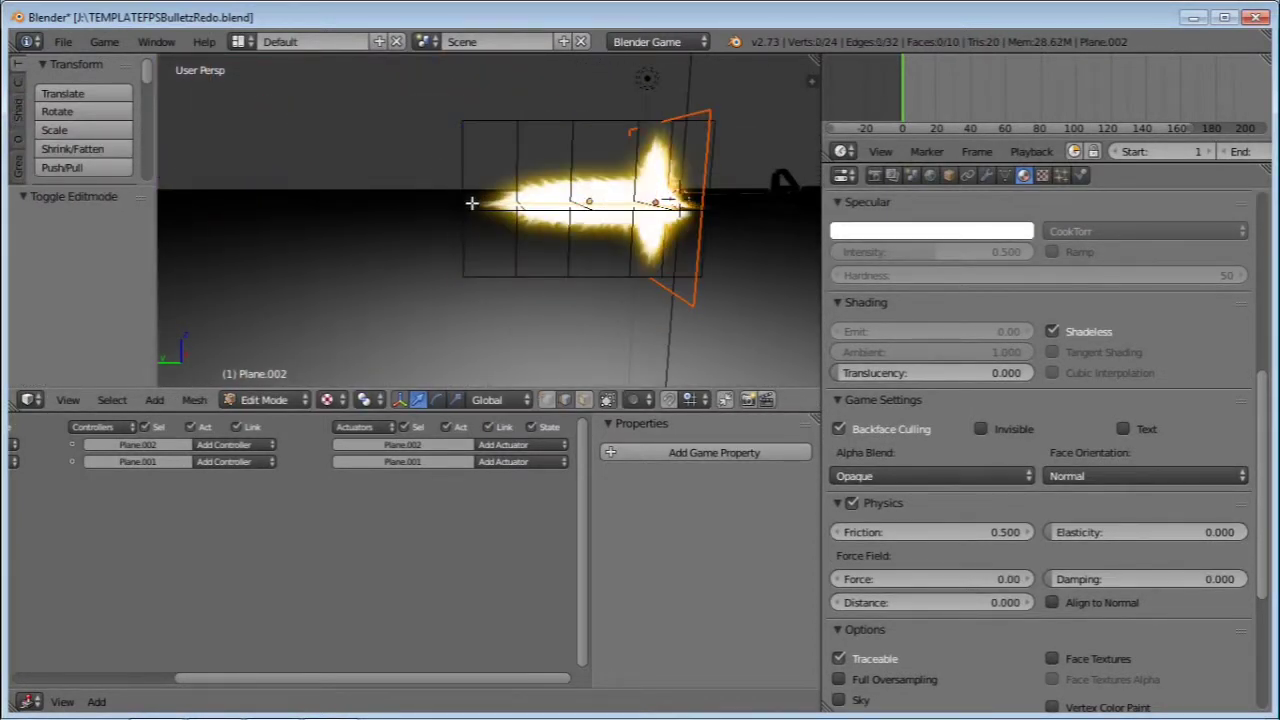
{"action": "middle_click_drag", "start_coordinate": [466, 230], "coordinate": [620, 262]}
{"action": "left_click", "coordinate": [640, 399]}
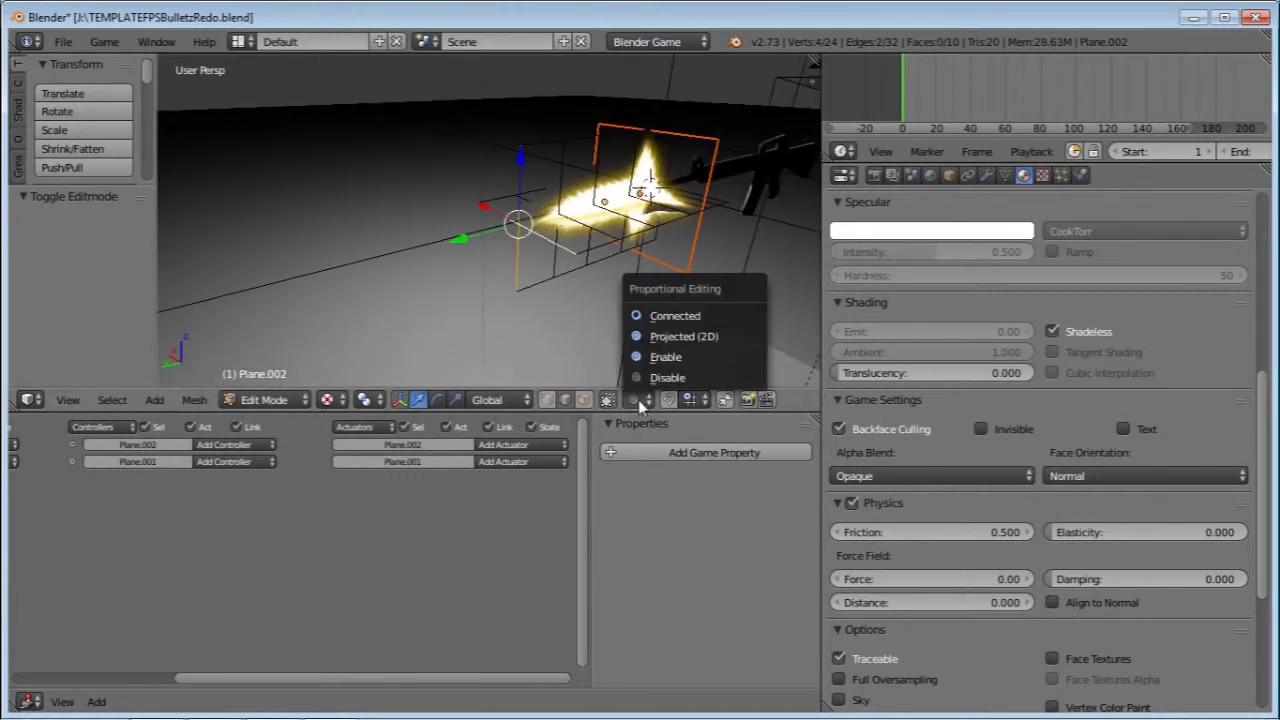
{"action": "left_click", "coordinate": [660, 318]}
{"action": "middle_click_drag", "start_coordinate": [538, 225], "coordinate": [430, 231]}
{"action": "key", "text": "g"}
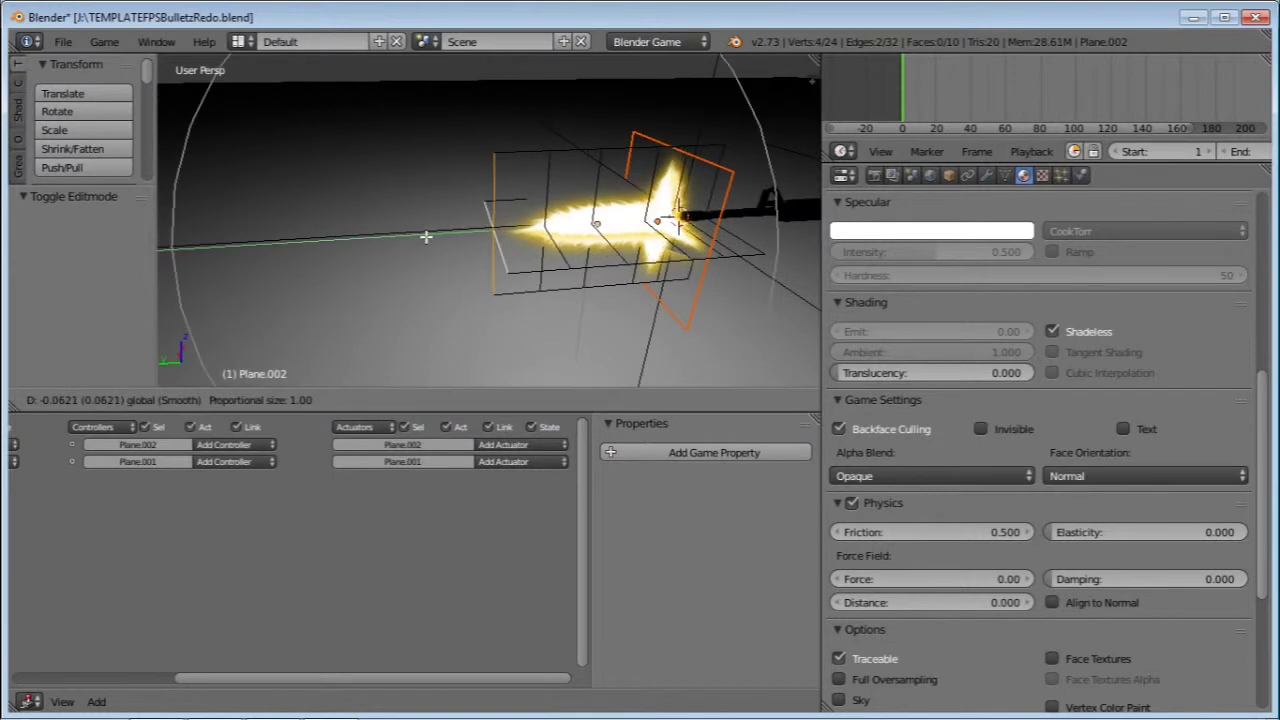
{"action": "scroll", "coordinate": [440, 234], "scroll_direction": "up", "scroll_amount": 8}
{"action": "scroll", "coordinate": [451, 234], "scroll_direction": "down", "scroll_amount": 2}
{"action": "scroll", "coordinate": [451, 234], "scroll_direction": "up", "scroll_amount": 1}
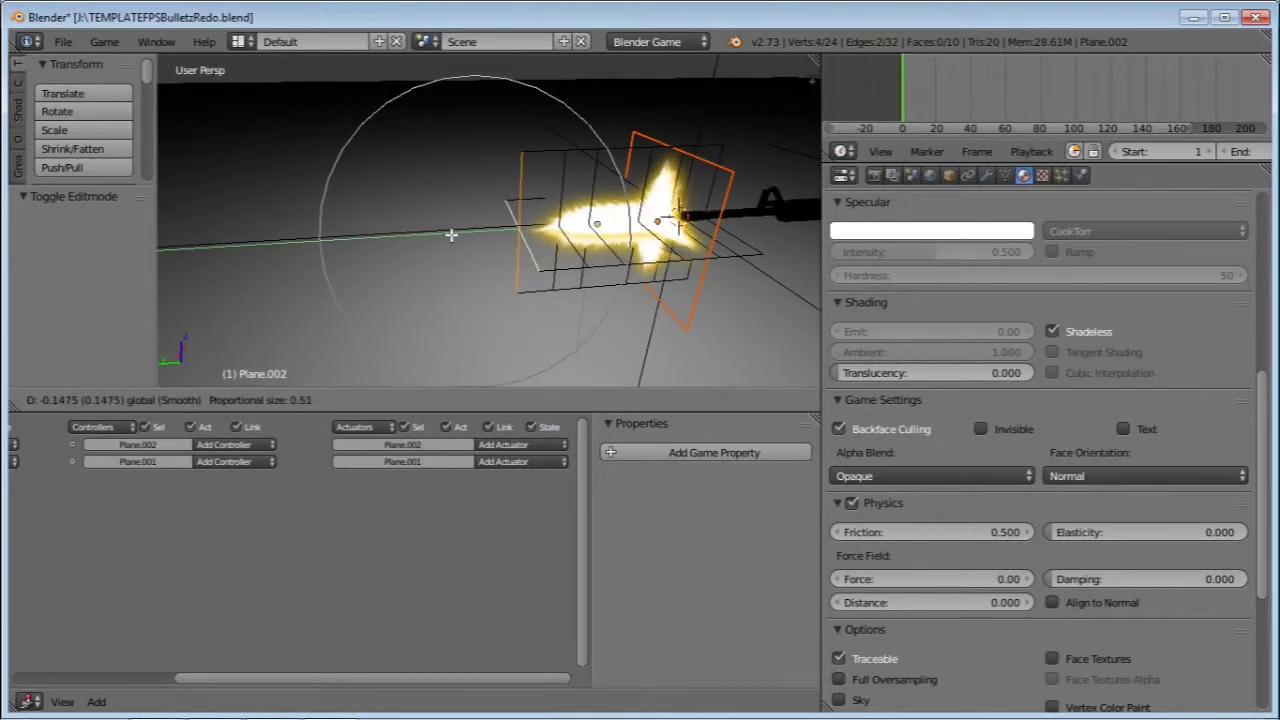
{"action": "left_click", "coordinate": [452, 235]}
Step: Return to Object Mode and parent both flares to the muzzle empty as Object
{"action": "key", "text": "Tab"}
{"action": "scroll", "coordinate": [701, 287], "scroll_direction": "down", "scroll_amount": 3}
{"action": "middle_click_drag", "start_coordinate": [701, 287], "coordinate": [530, 248]}
{"action": "scroll", "coordinate": [526, 247], "scroll_direction": "up", "scroll_amount": 6}
{"action": "middle_click_drag", "start_coordinate": [530, 248], "coordinate": [490, 180]}
{"action": "scroll", "coordinate": [593, 224], "scroll_direction": "down", "scroll_amount": 5}
{"action": "right_click", "coordinate": [472, 111], "text": "shift"}
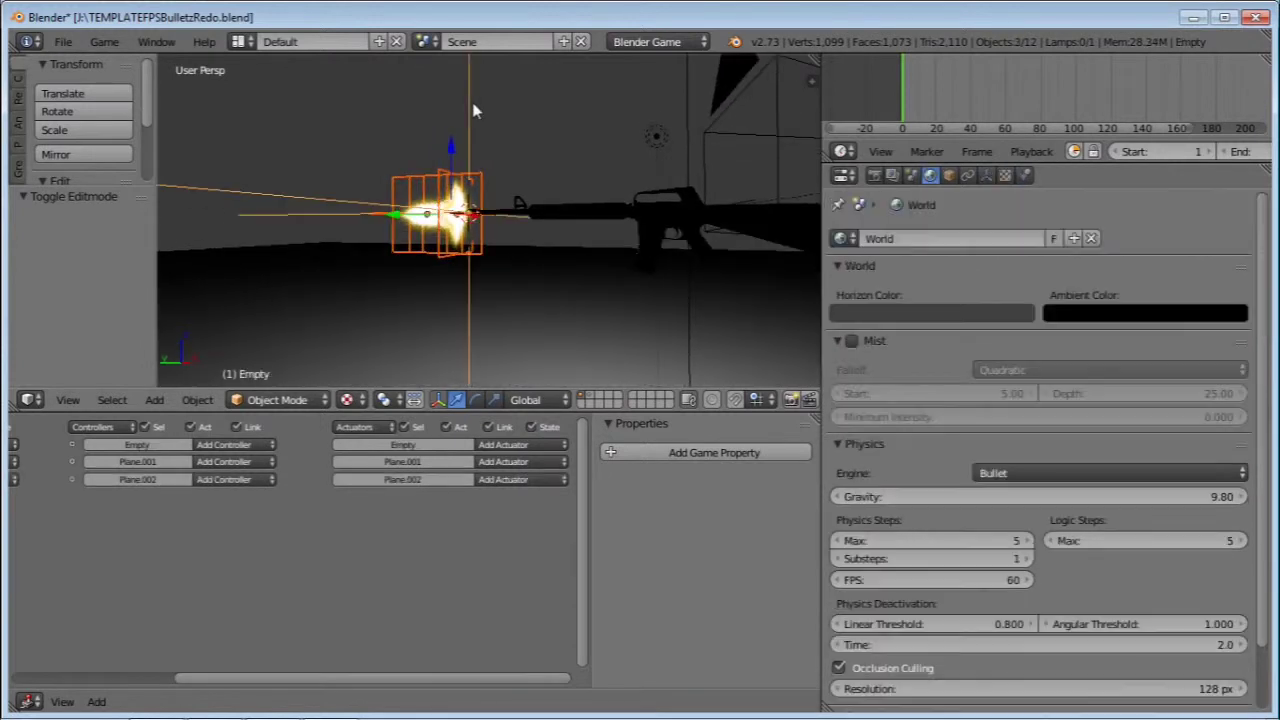
{"action": "key", "text": "ctrl+p"}
{"action": "left_click", "coordinate": [475, 111]}
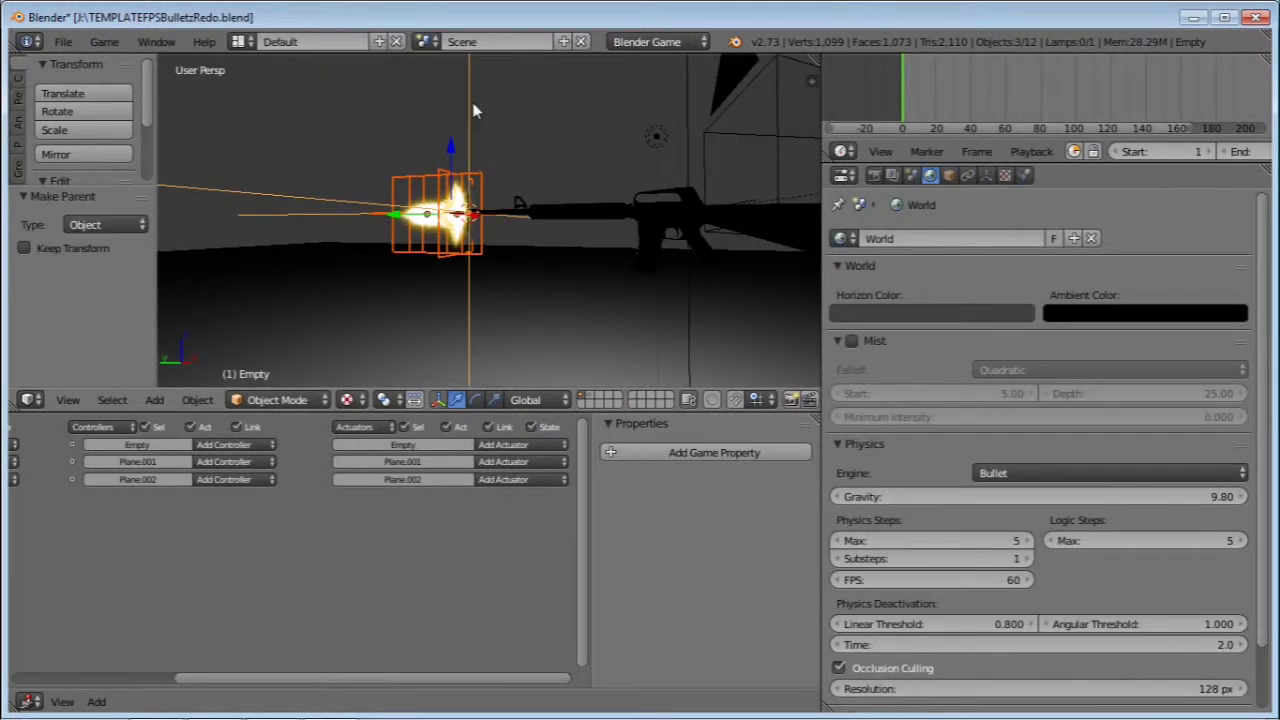
Step: Run the game twice from the camera view to check how the muzzle flare looks on the rifle
{"action": "key", "text": "KP_0"}
{"action": "key", "text": "p"}
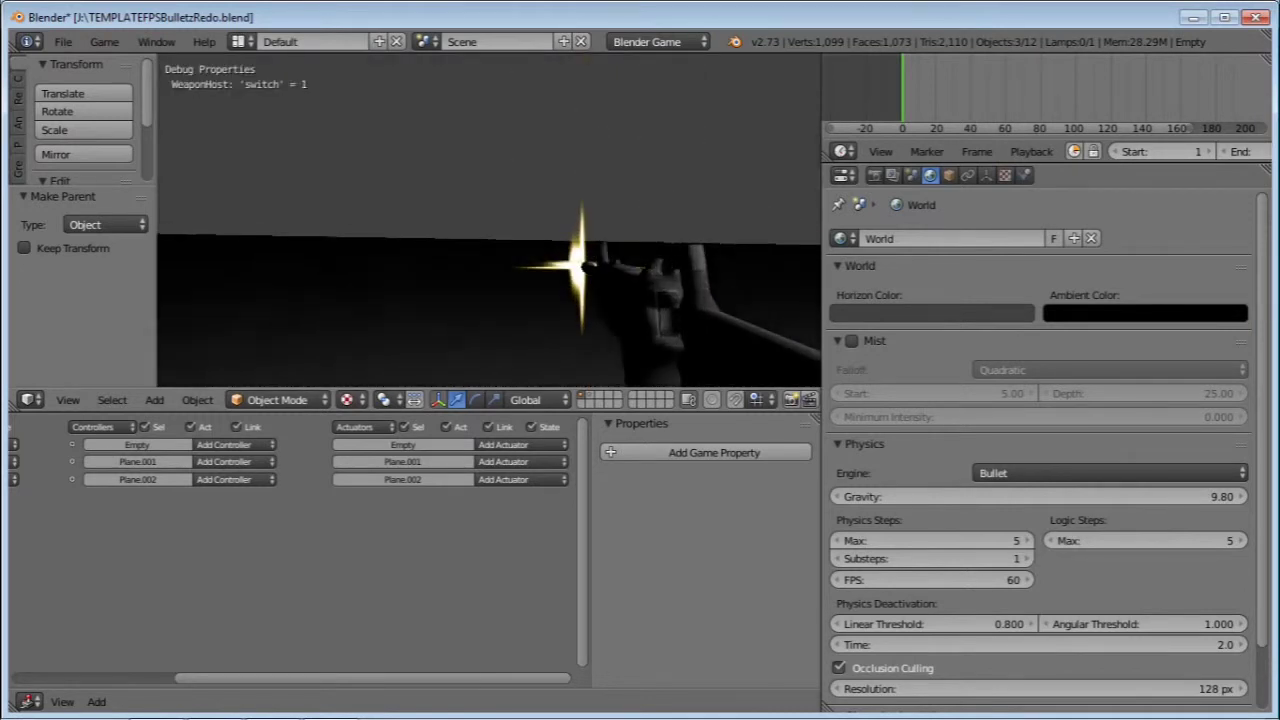
{"action": "key", "text": "Escape"}
{"action": "middle_click_drag", "start_coordinate": [403, 266], "coordinate": [460, 290]}
{"action": "scroll", "coordinate": [463, 316], "scroll_direction": "up", "scroll_amount": 5}
{"action": "scroll", "coordinate": [460, 290], "scroll_direction": "down", "scroll_amount": 2}
{"action": "key", "text": "KP_0"}
{"action": "key", "text": "p"}
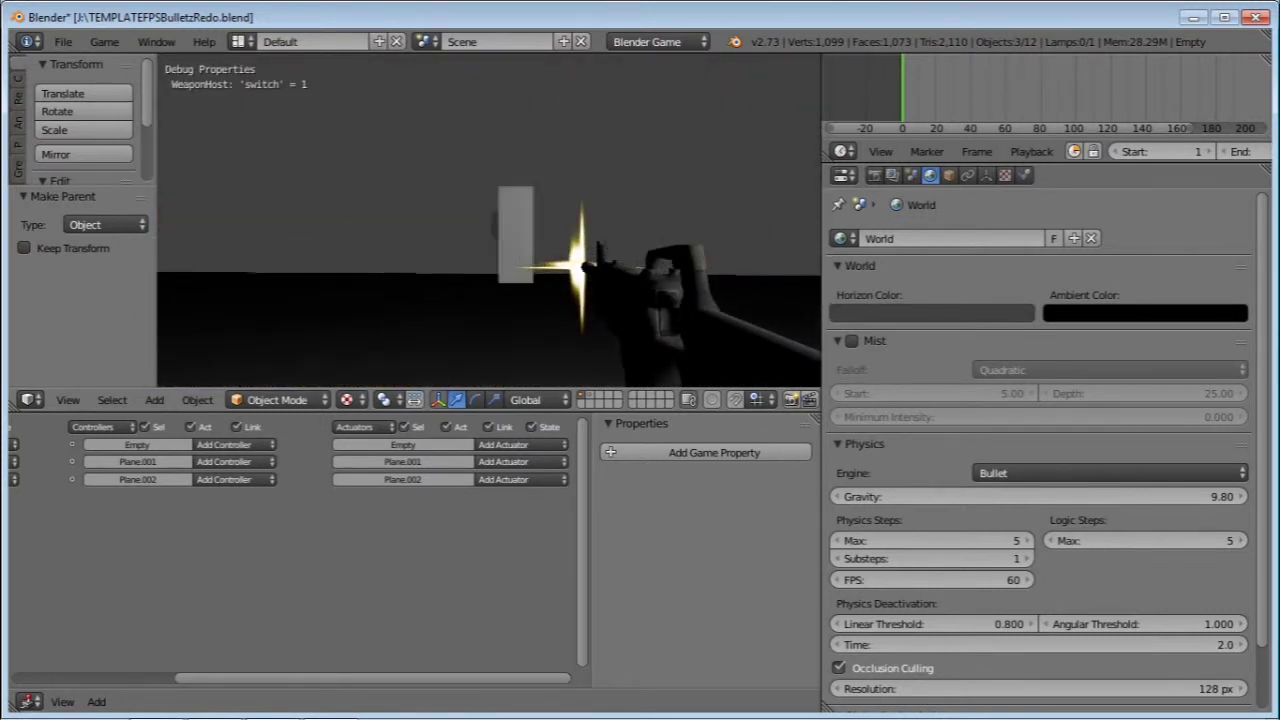
{"action": "key", "text": "Escape"}
Step: Turn off Backface Culling in the material game settings of both flare planes
{"action": "scroll", "coordinate": [512, 240], "scroll_direction": "up", "scroll_amount": 5}
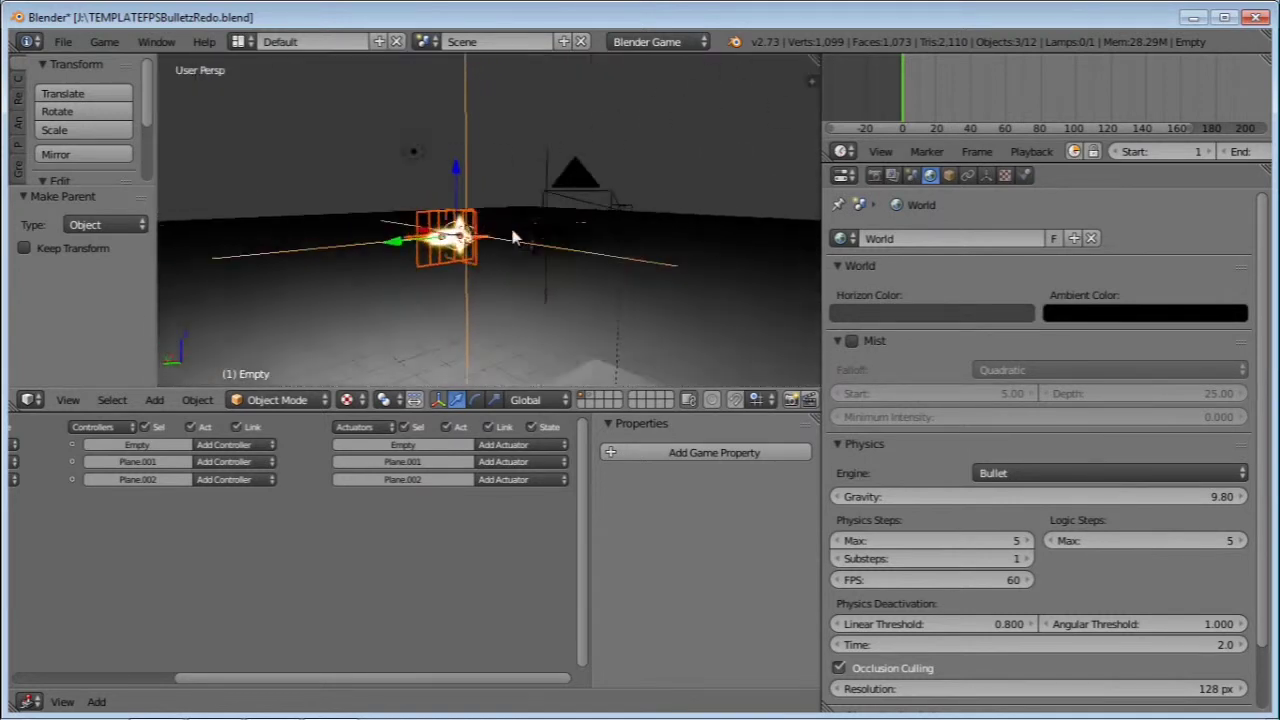
{"action": "scroll", "coordinate": [510, 235], "scroll_direction": "up", "scroll_amount": 2}
{"action": "right_click", "coordinate": [643, 160]}
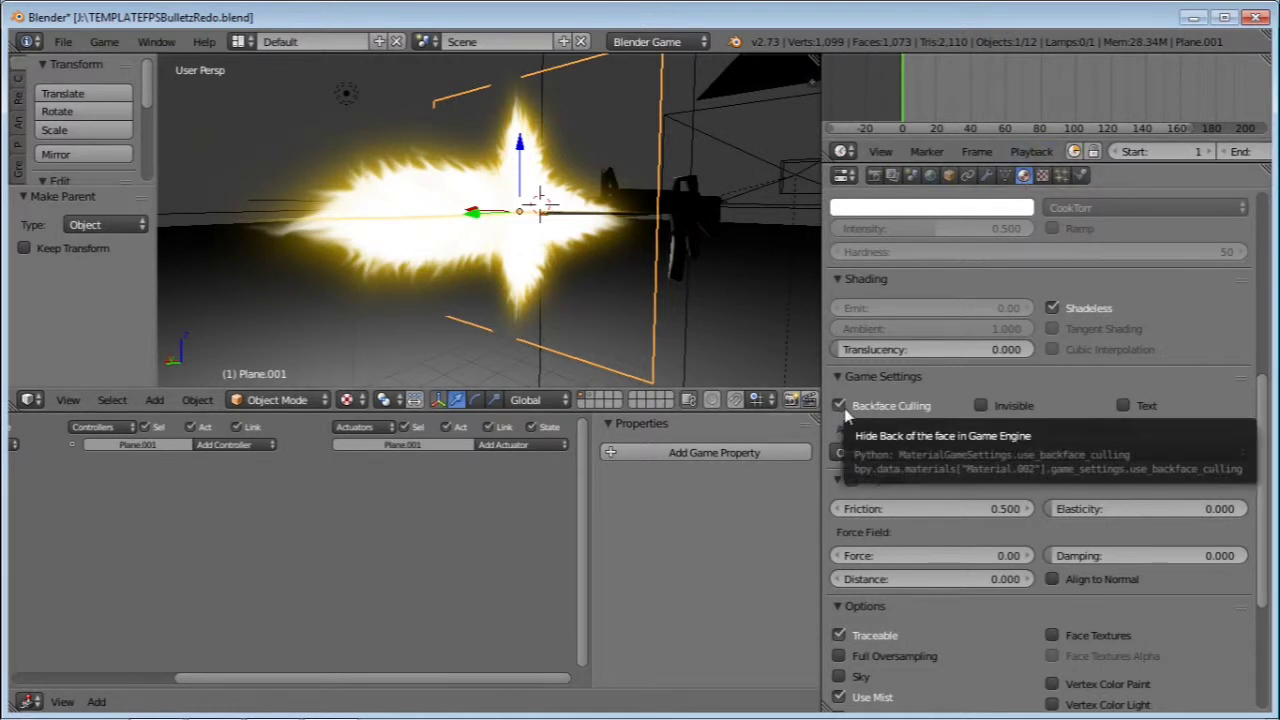
{"action": "right_click", "coordinate": [466, 225]}
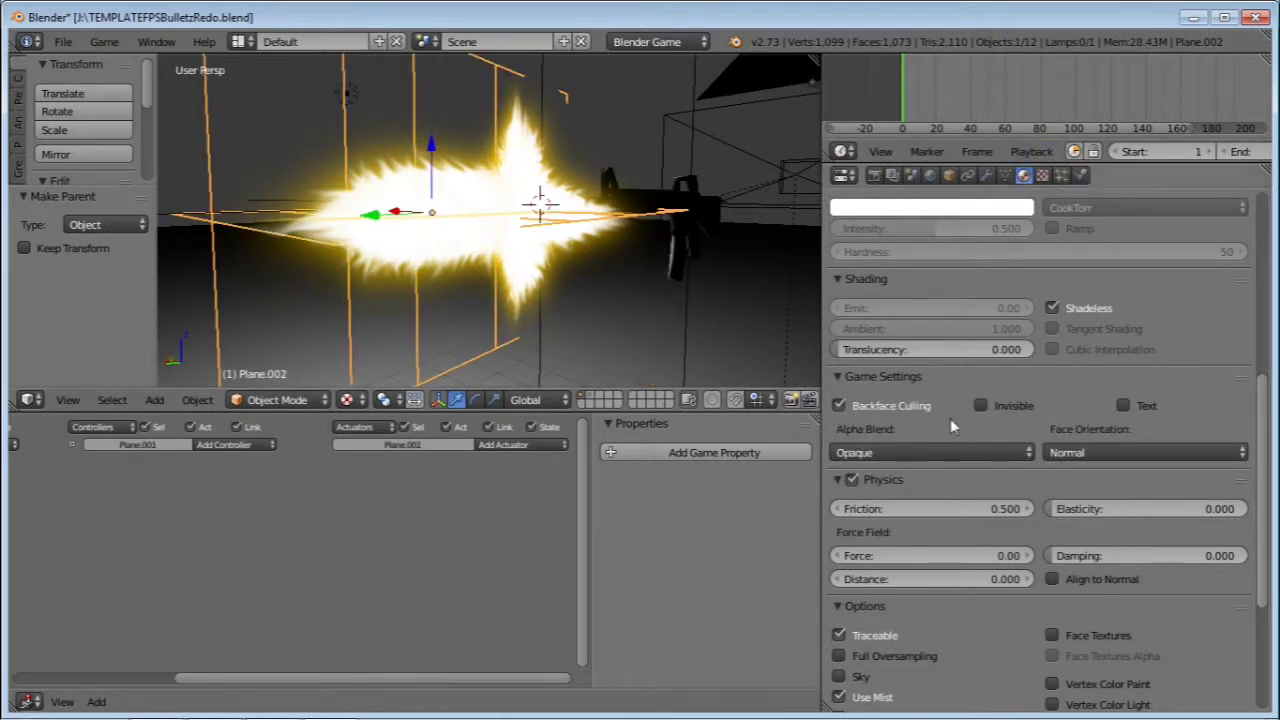
{"action": "left_click", "coordinate": [839, 405]}
Step: Test the game from the camera and from the scene view to check the flare from several sides
{"action": "key", "text": "p"}
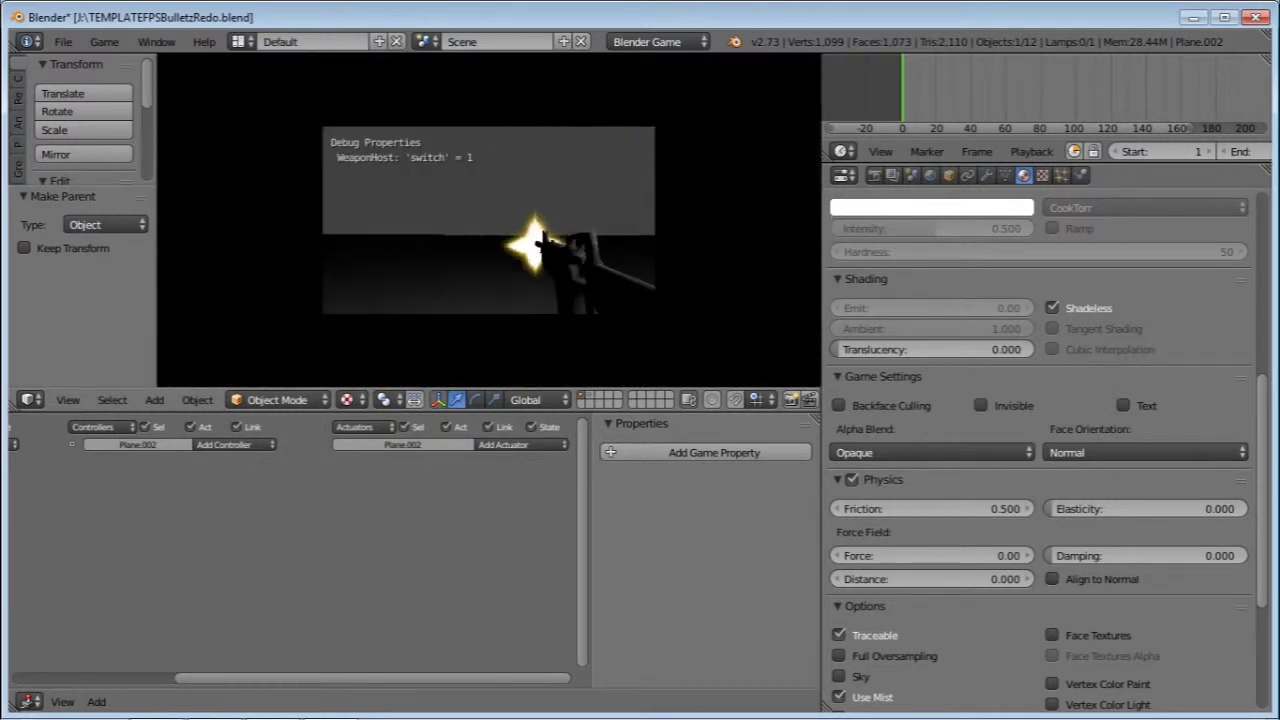
{"action": "key", "text": "Escape"}
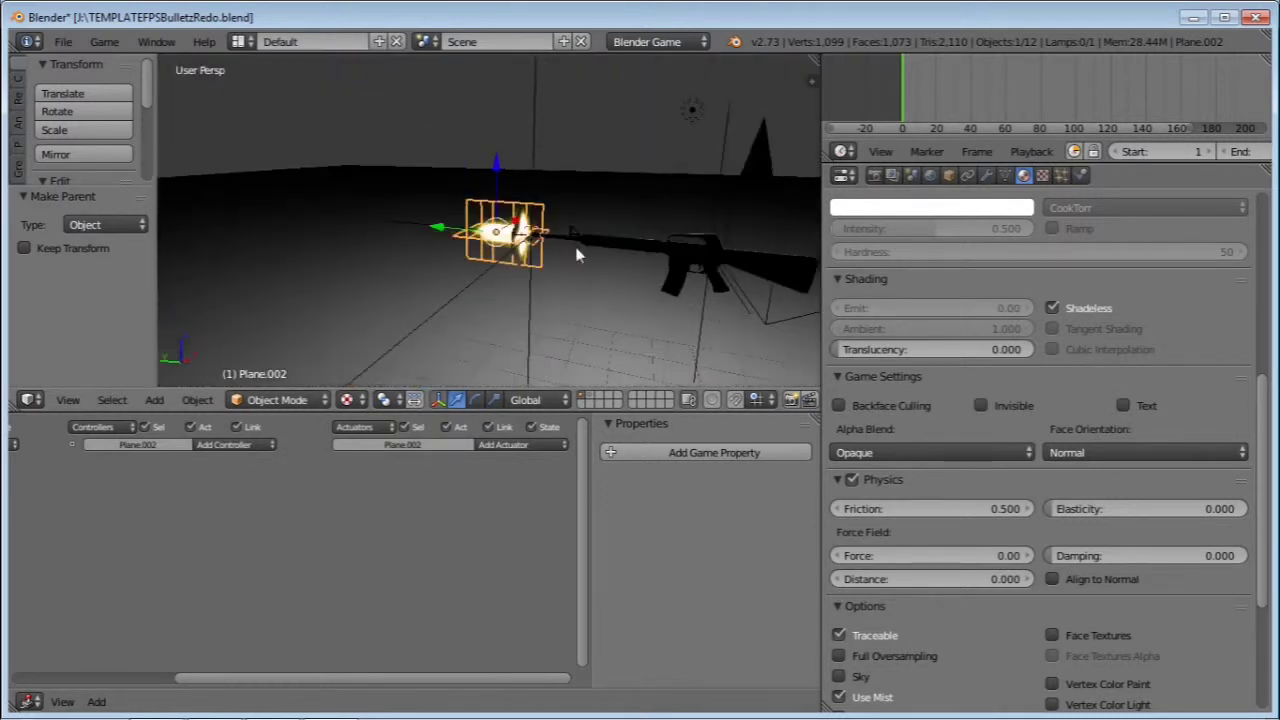
{"action": "key", "text": "p"}
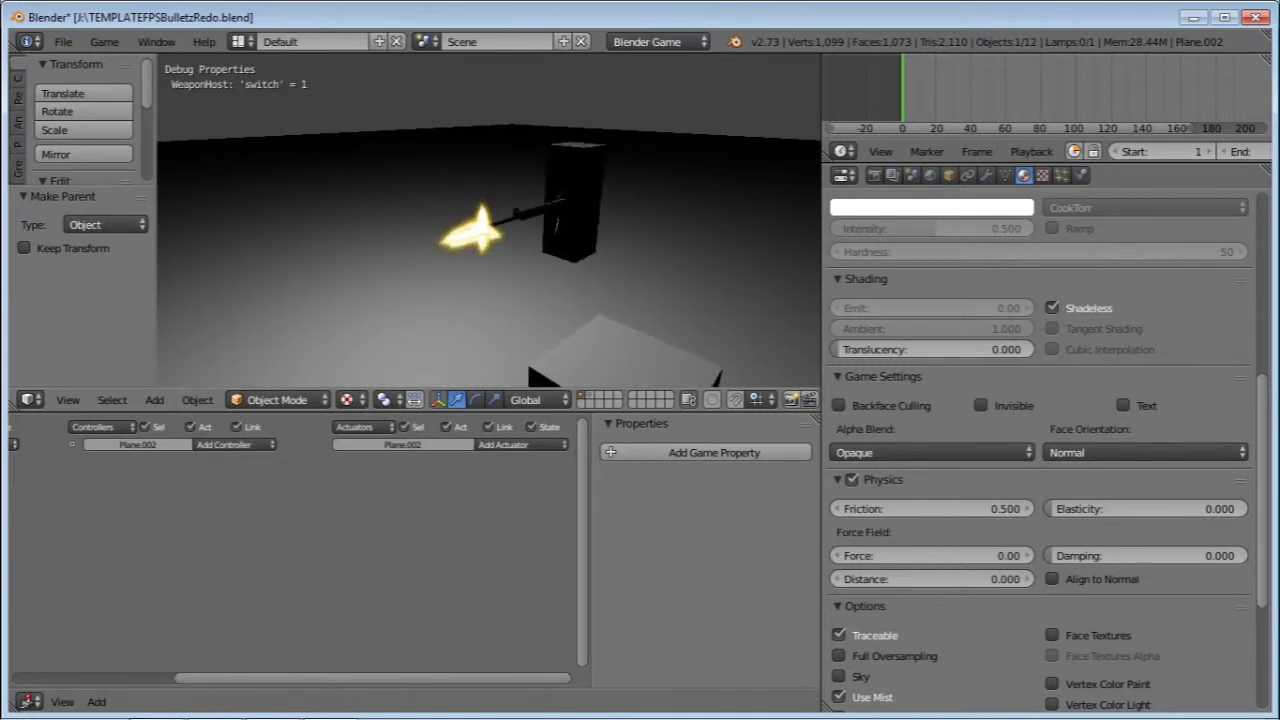
{"action": "key", "text": "Escape"}
{"action": "key", "text": "p"}
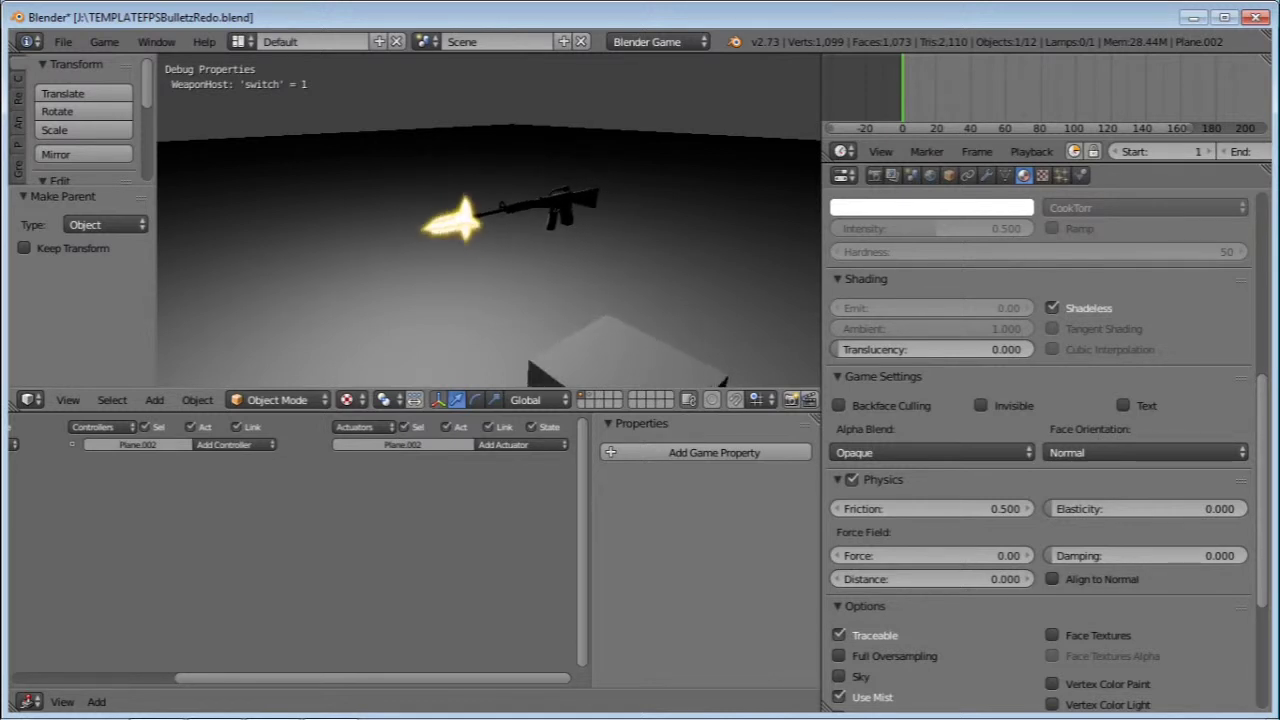
{"action": "key", "text": "Escape"}
Step: Select both flare planes together with the muzzle empty as the active object
{"action": "middle_click_drag", "start_coordinate": [493, 228], "coordinate": [533, 208]}
{"action": "scroll", "coordinate": [533, 208], "scroll_direction": "down", "scroll_amount": 3}
{"action": "scroll", "coordinate": [533, 208], "scroll_direction": "up", "scroll_amount": 6}
{"action": "middle_click_drag", "start_coordinate": [568, 289], "coordinate": [479, 263]}
{"action": "right_click", "coordinate": [478, 258], "text": "shift"}
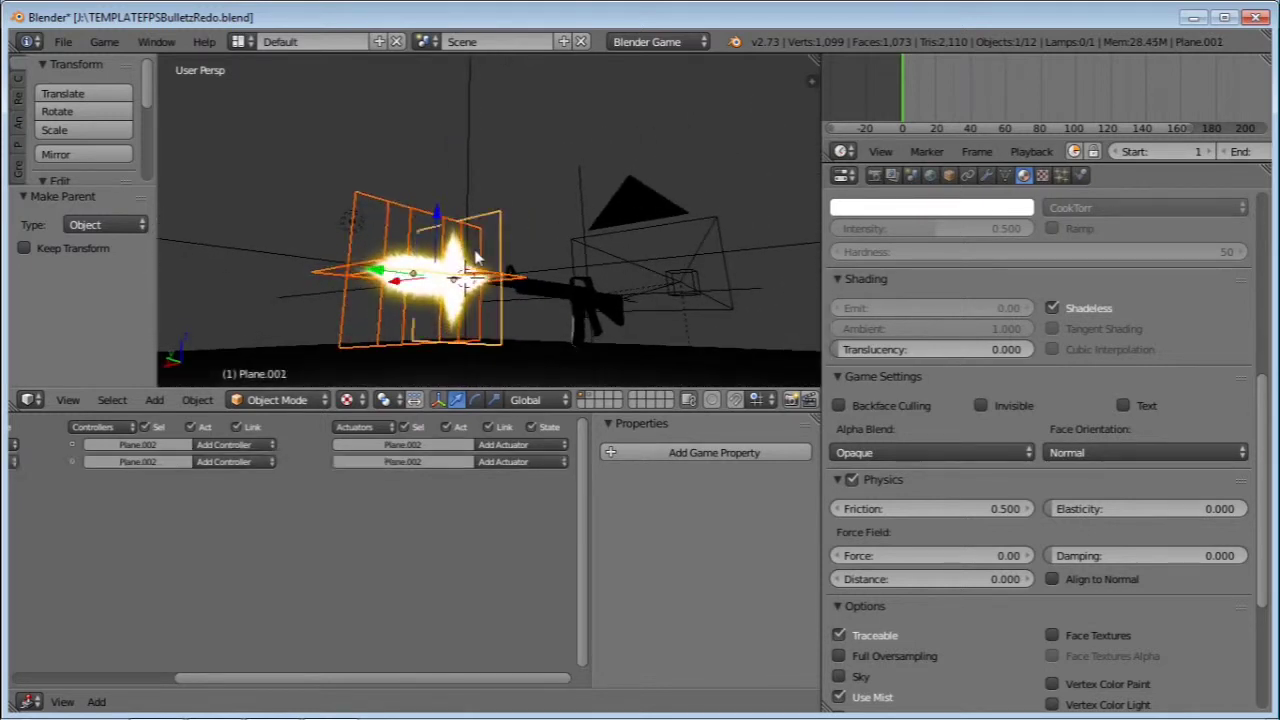
{"action": "right_click", "coordinate": [484, 248], "text": "shift"}
{"action": "scroll", "coordinate": [514, 230], "scroll_direction": "down", "scroll_amount": 3}
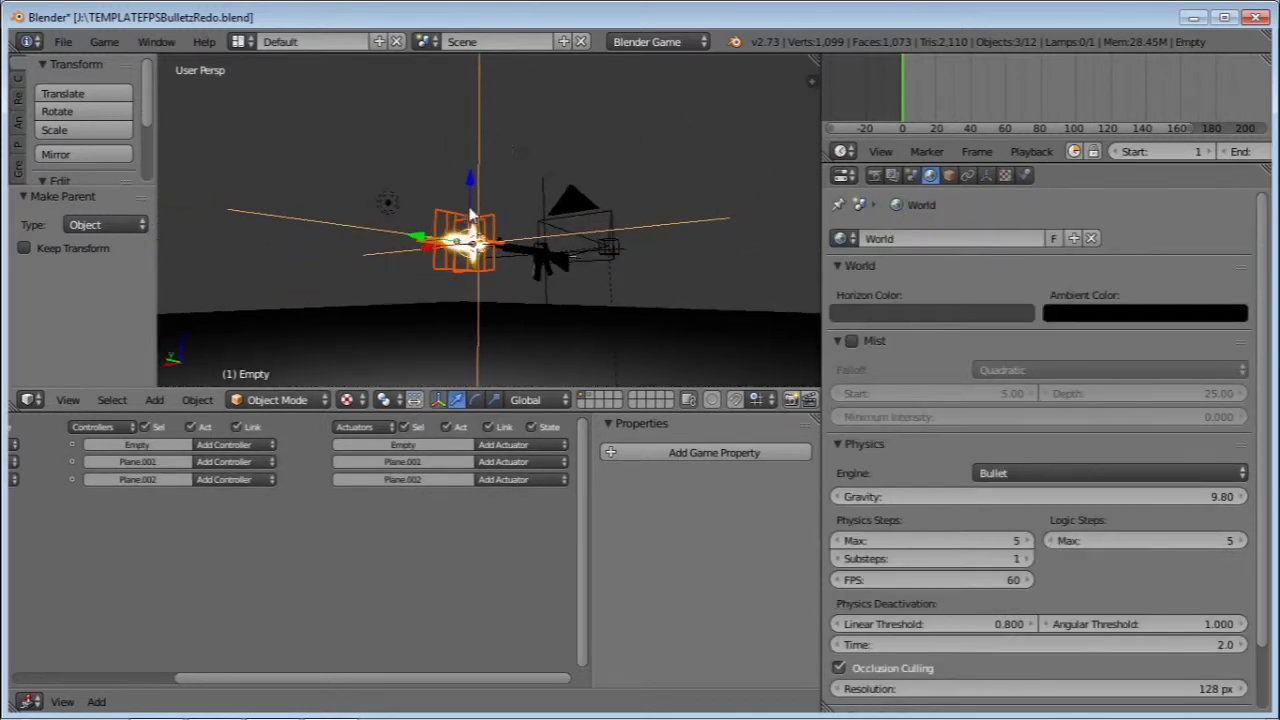
{"action": "scroll", "coordinate": [470, 208], "scroll_direction": "up", "scroll_amount": 2}
{"action": "middle_click_drag", "start_coordinate": [470, 208], "coordinate": [385, 243]}
{"action": "scroll", "coordinate": [385, 243], "scroll_direction": "up", "scroll_amount": 1}
{"action": "middle_click_drag", "start_coordinate": [521, 111], "coordinate": [557, 91]}
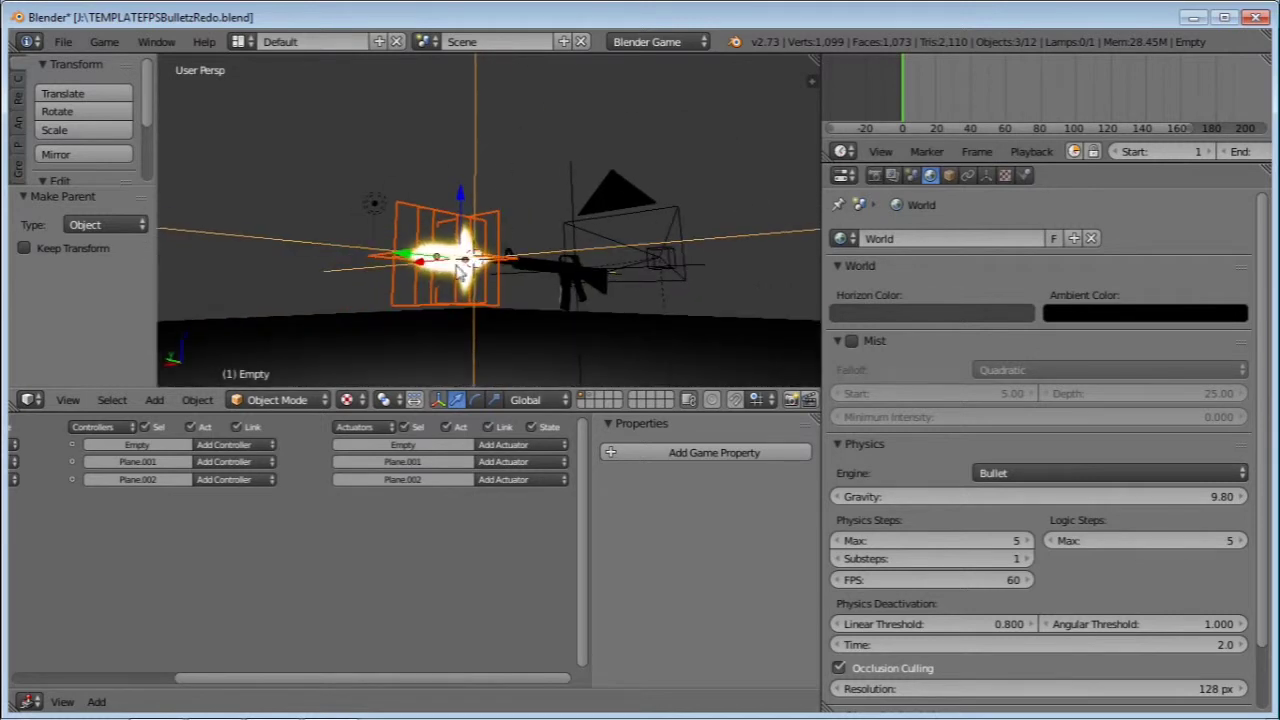
Step: Add two Mouse sensors to the muzzle empty and name them TriggerValue and TriggerFlash
{"action": "scroll", "coordinate": [253, 461], "scroll_direction": "left", "scroll_amount": 5, "text": "ctrl"}
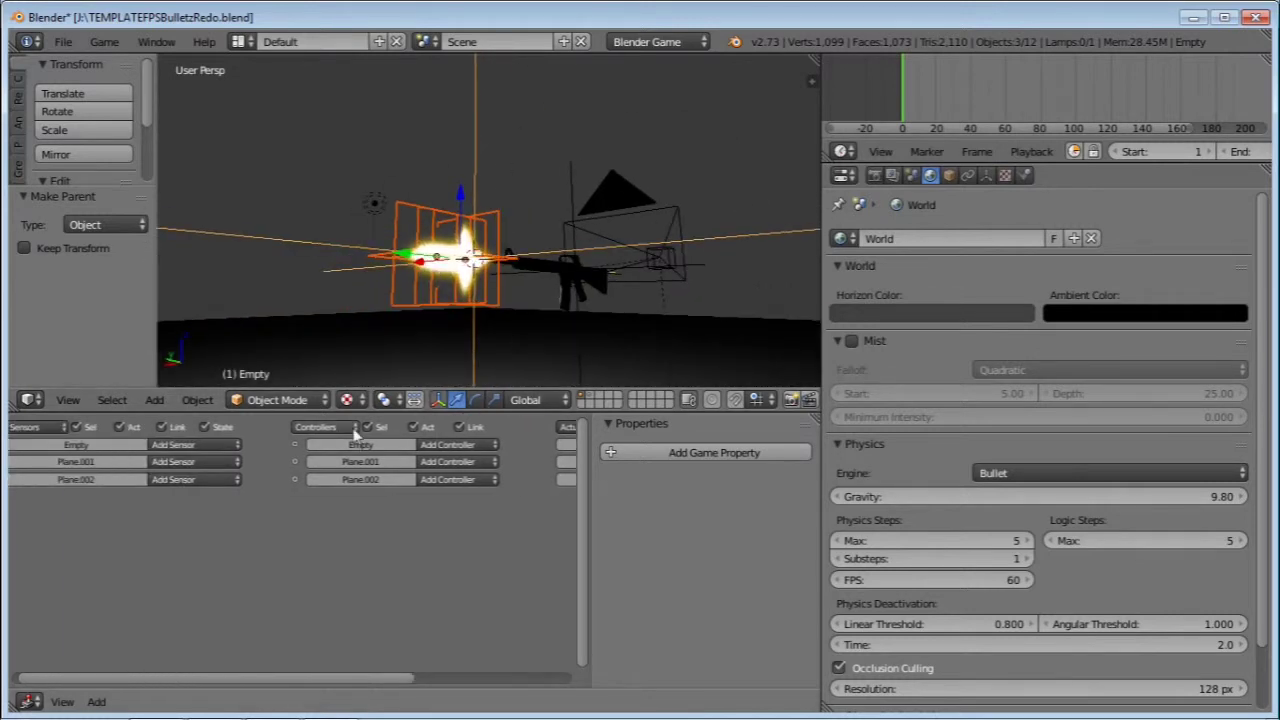
{"action": "left_click", "coordinate": [236, 444]}
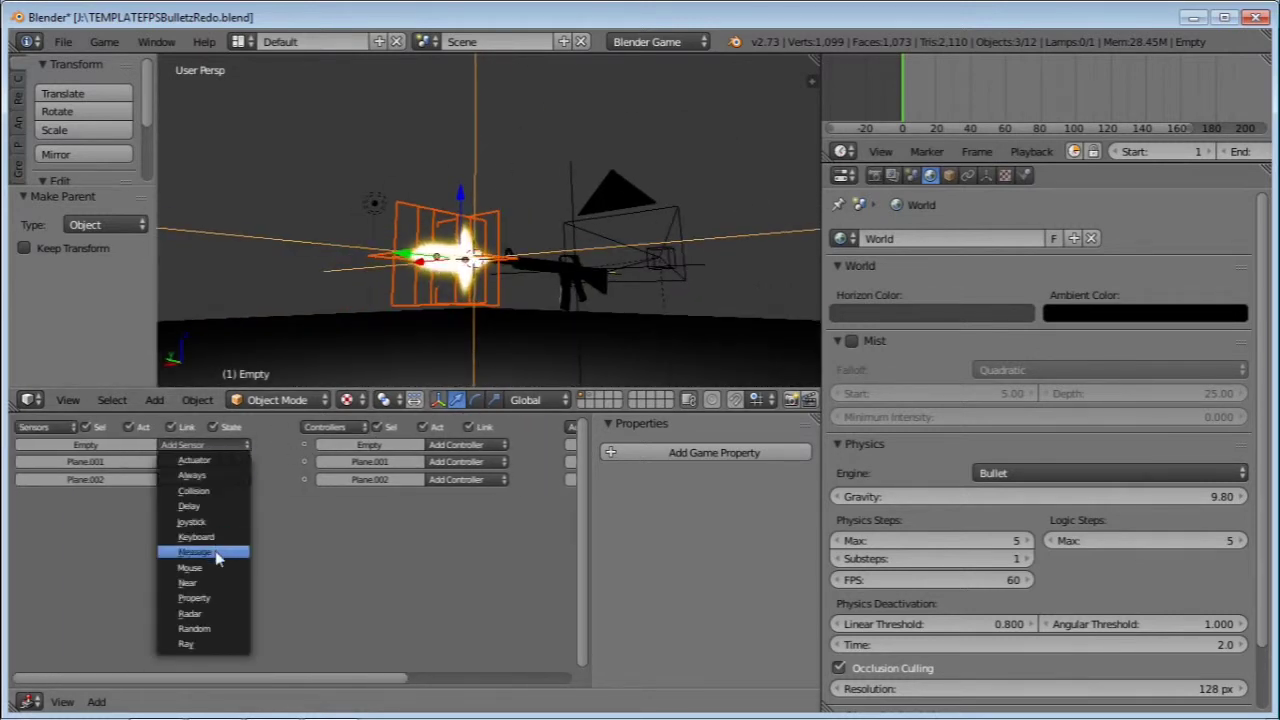
{"action": "left_click", "coordinate": [192, 567]}
{"action": "left_click", "coordinate": [208, 446]}
{"action": "left_click", "coordinate": [216, 567]}
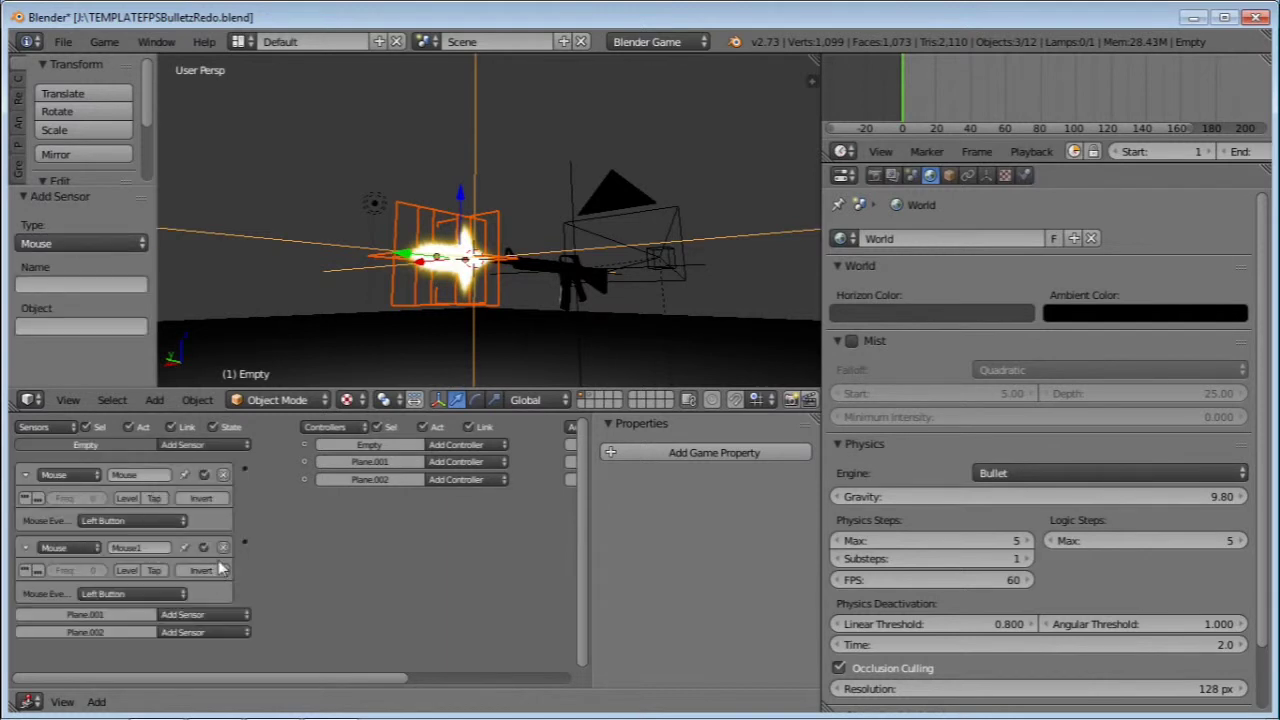
{"action": "left_click", "coordinate": [146, 474]}
{"action": "left_click", "coordinate": [151, 547]}
{"action": "scroll", "coordinate": [142, 584], "scroll_direction": "up", "scroll_amount": 5}
{"action": "middle_click_drag", "start_coordinate": [138, 586], "coordinate": [144, 491]}
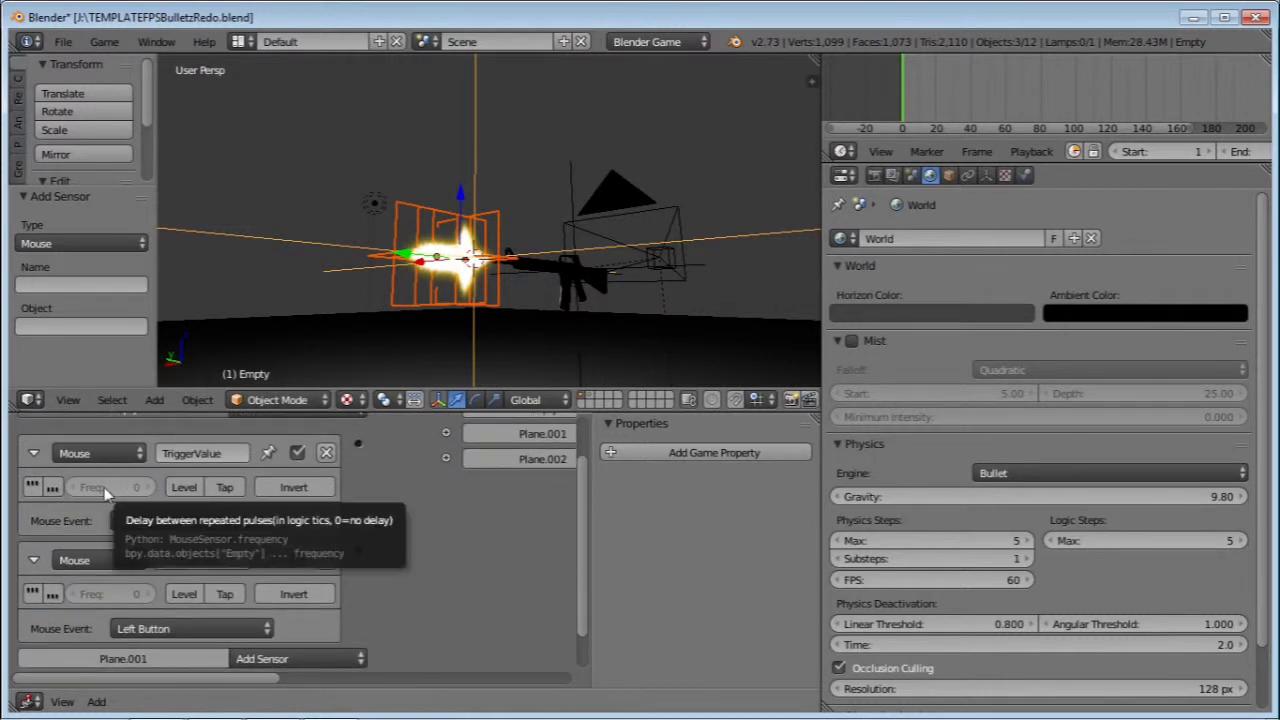
Step: Turn on true-level pulse triggering for both mouse sensors, with frequency 1 for TriggerFlash and 4 for TriggerValue
{"action": "left_click", "coordinate": [34, 595]}
{"action": "left_click", "coordinate": [32, 488]}
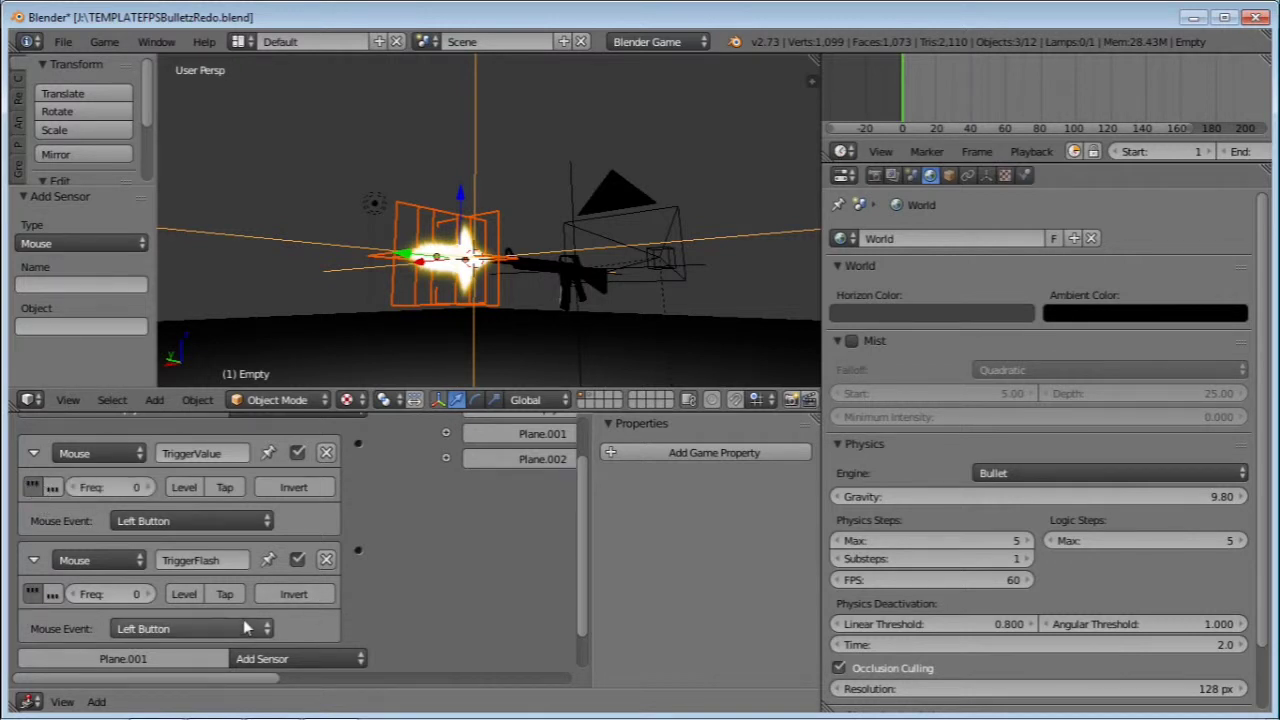
{"action": "scroll", "coordinate": [200, 565], "scroll_direction": "down", "scroll_amount": 2}
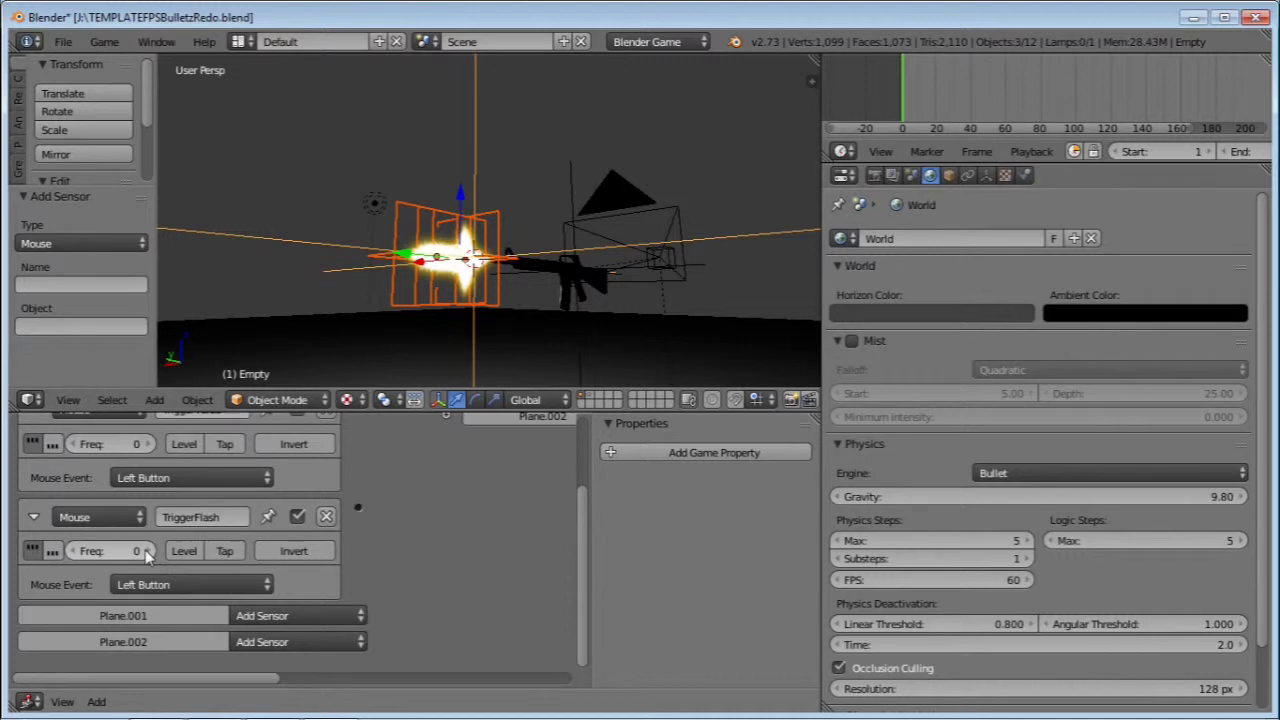
{"action": "scroll", "coordinate": [160, 580], "scroll_direction": "up", "scroll_amount": 2}
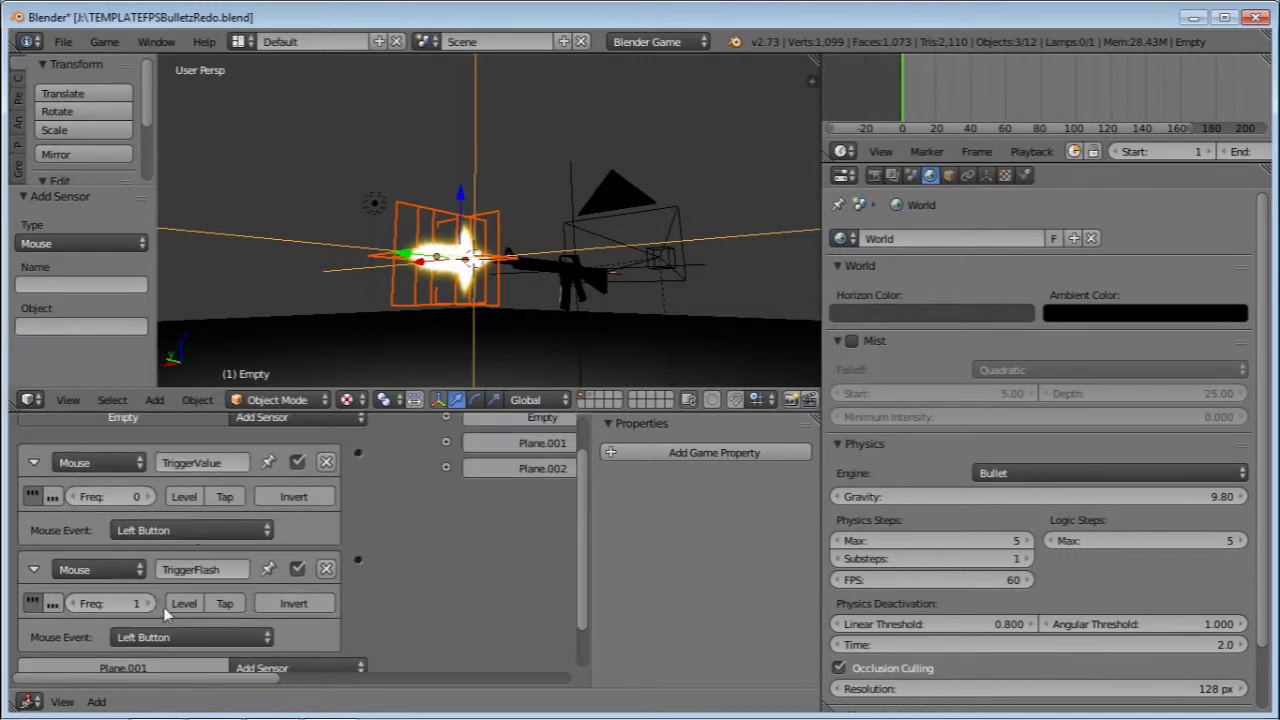
{"action": "left_click", "coordinate": [151, 496]}
{"action": "left_click", "coordinate": [151, 496]}
{"action": "left_click", "coordinate": [151, 496]}
{"action": "left_click", "coordinate": [151, 496]}
{"action": "middle_click_drag", "start_coordinate": [226, 484], "coordinate": [212, 510]}
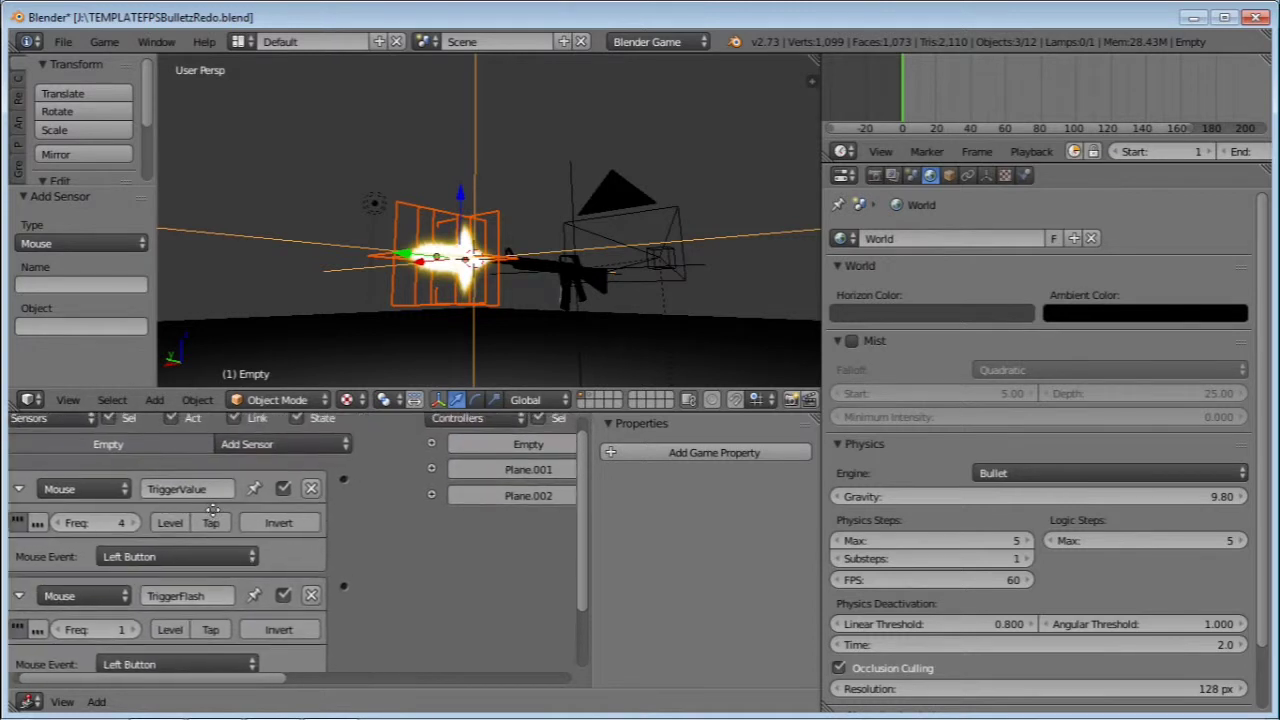
Step: Add two game properties to the muzzle empty alone, naming the first one ToggleVisible and making it a Boolean
{"action": "scroll", "coordinate": [213, 510], "scroll_direction": "down", "scroll_amount": 4}
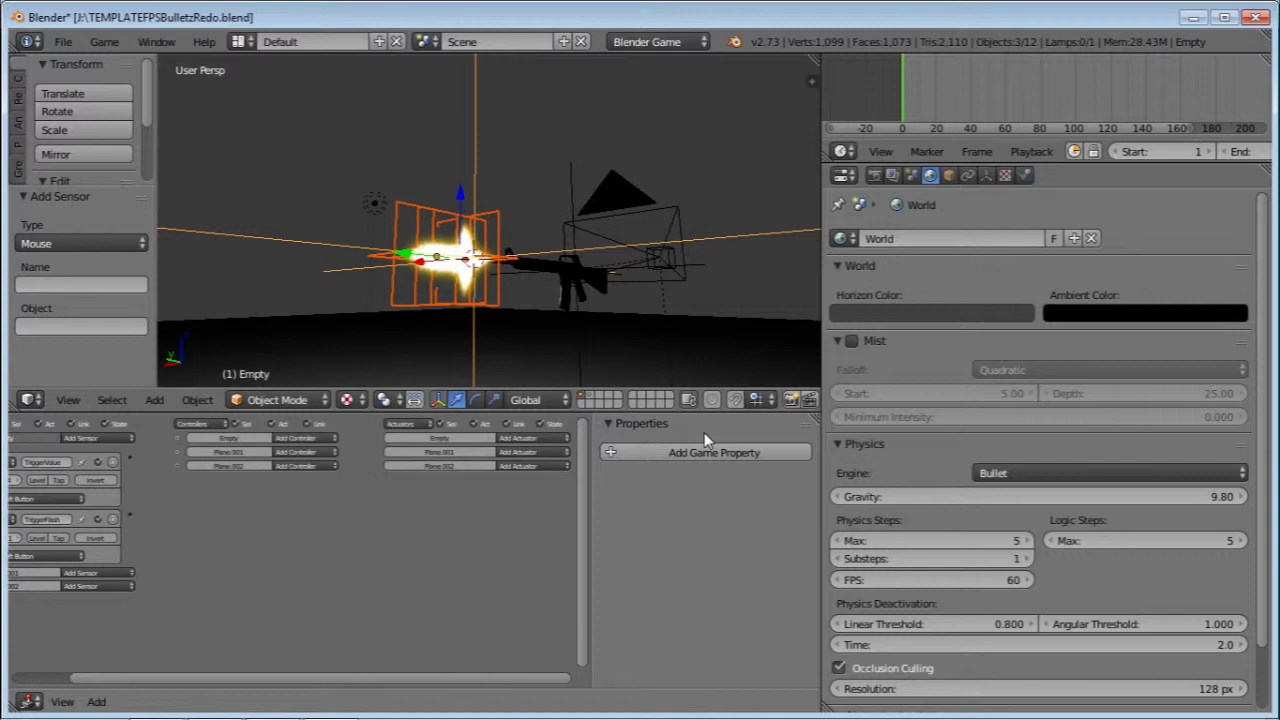
{"action": "right_click", "coordinate": [476, 178]}
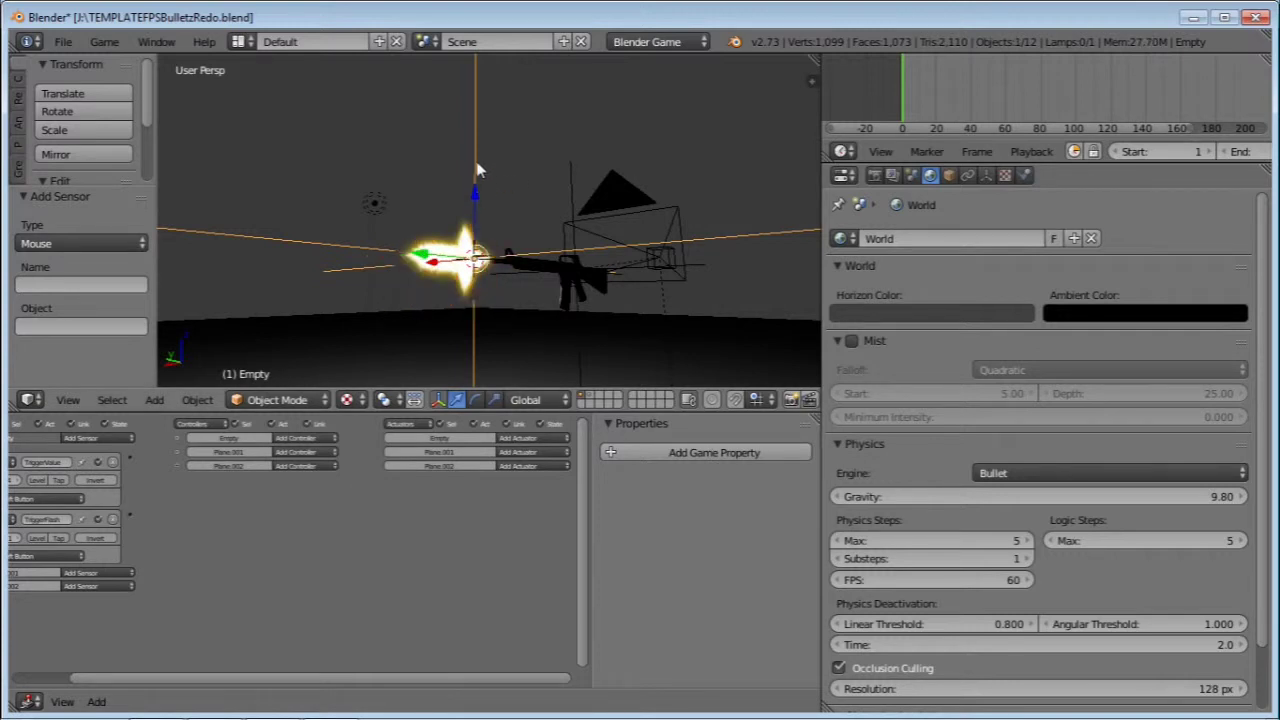
{"action": "left_click", "coordinate": [703, 449]}
{"action": "left_click", "coordinate": [697, 448]}
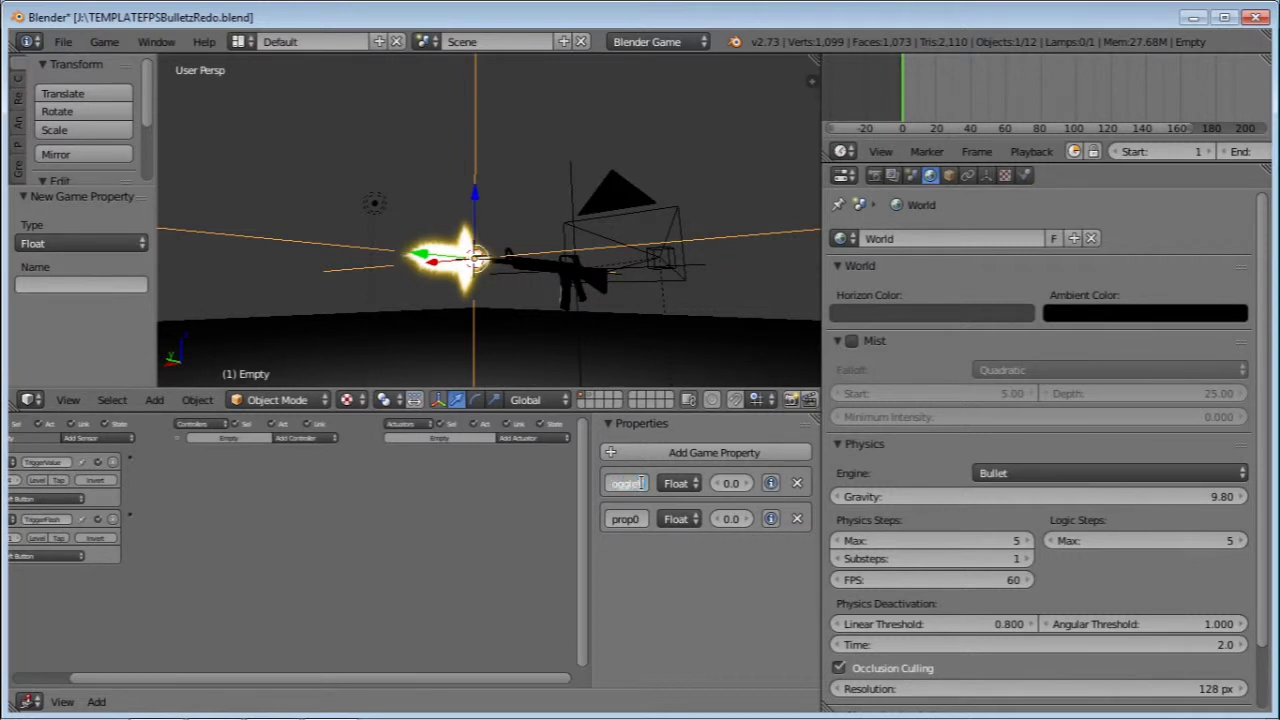
{"action": "left_click_drag", "start_coordinate": [592, 564], "coordinate": [358, 564]}
{"action": "left_click", "coordinate": [550, 483]}
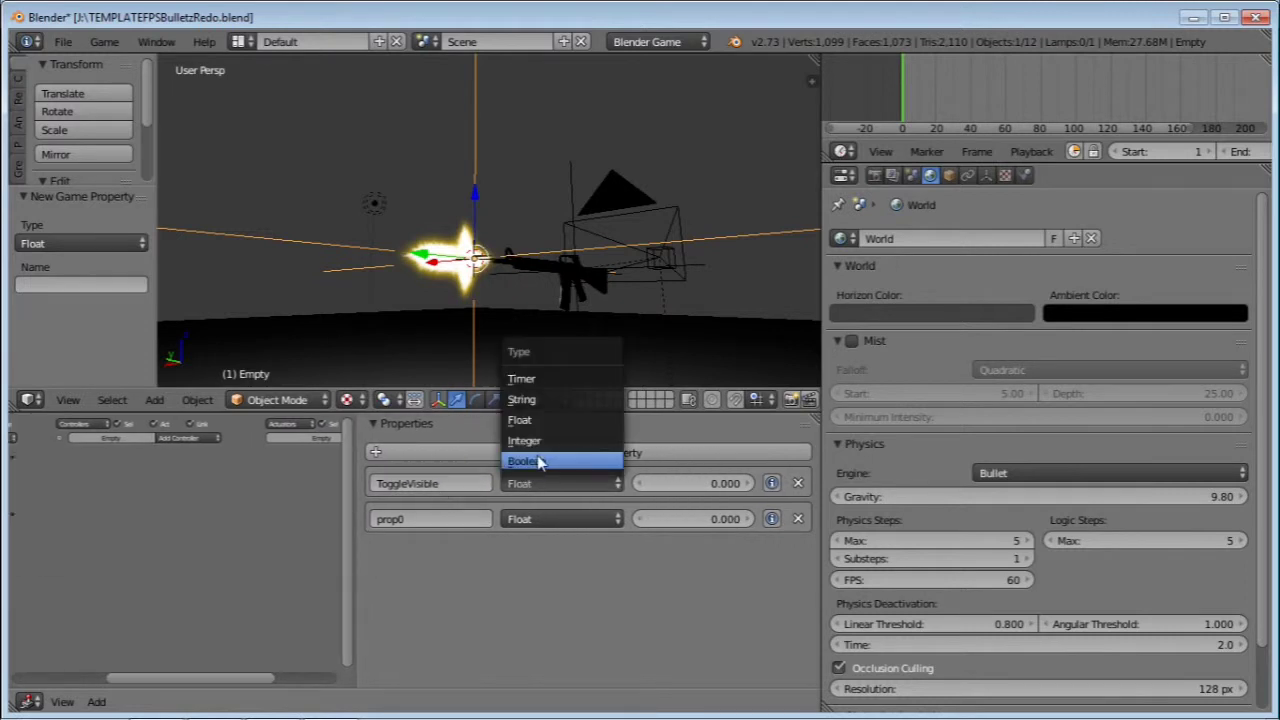
{"action": "left_click", "coordinate": [538, 461]}
Step: Name the empty's second game property Ammo and make it an Integer with the value 60
{"action": "left_click", "coordinate": [440, 518]}
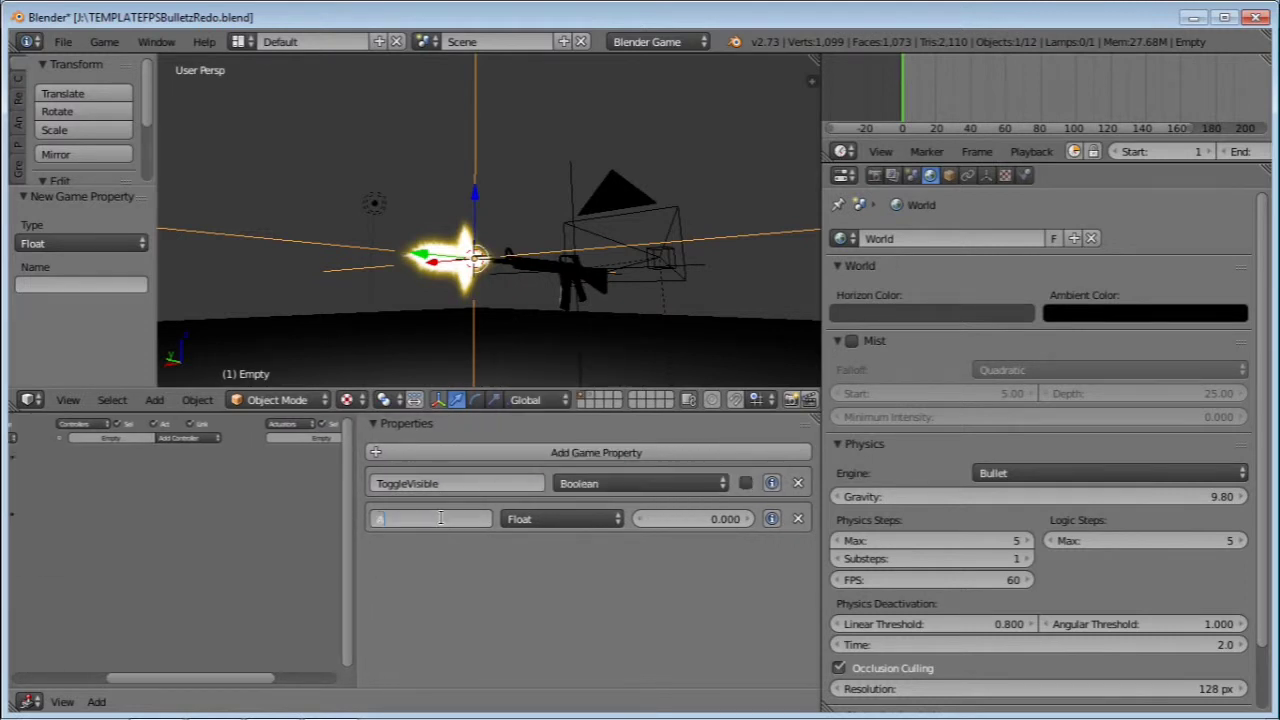
{"action": "left_click", "coordinate": [598, 519]}
{"action": "left_click", "coordinate": [603, 474]}
{"action": "left_click", "coordinate": [687, 519]}
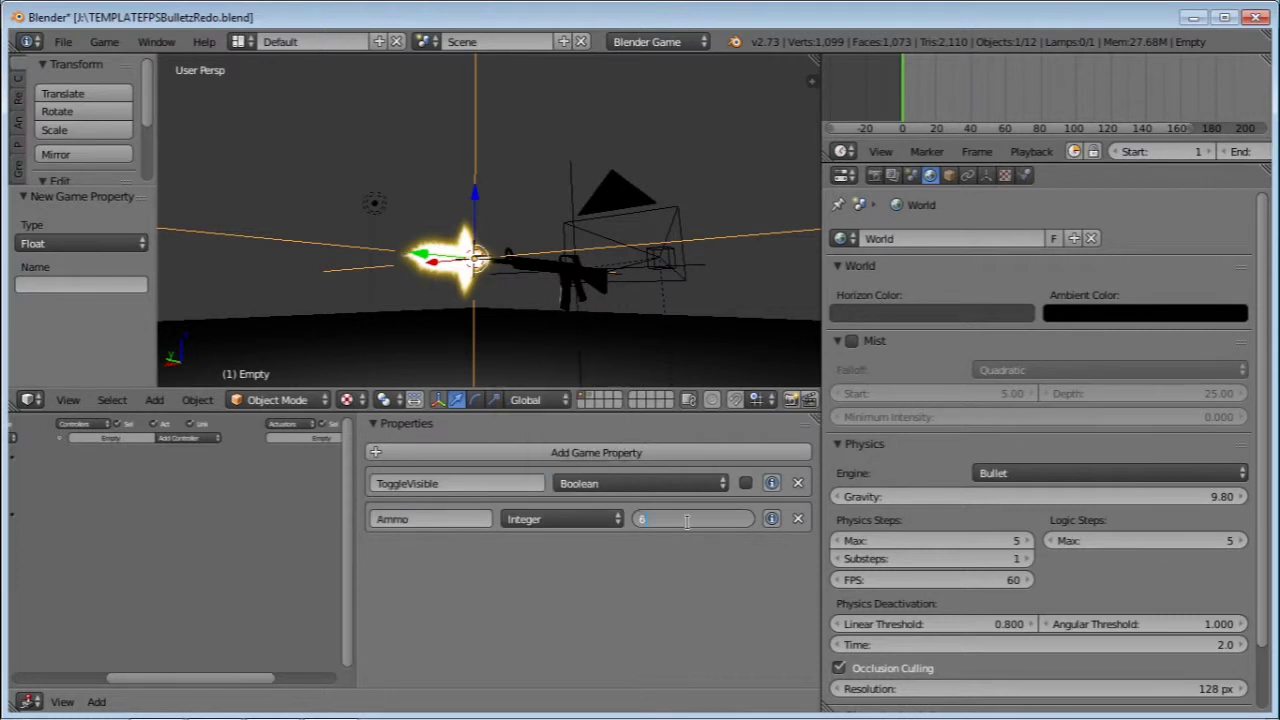
{"action": "type", "text": "60"}
{"action": "key", "text": "Return"}
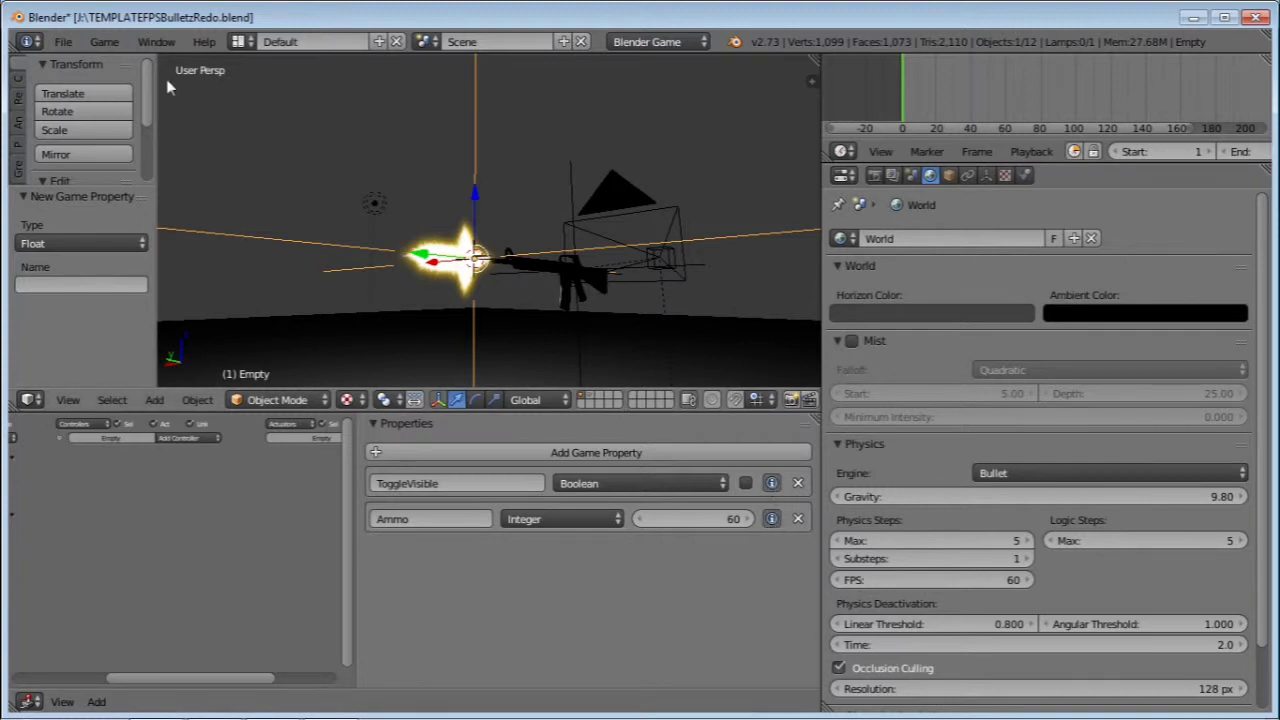
Step: Check that Show Debug Properties is enabled and run the game to read the empty's properties
{"action": "left_click", "coordinate": [104, 41]}
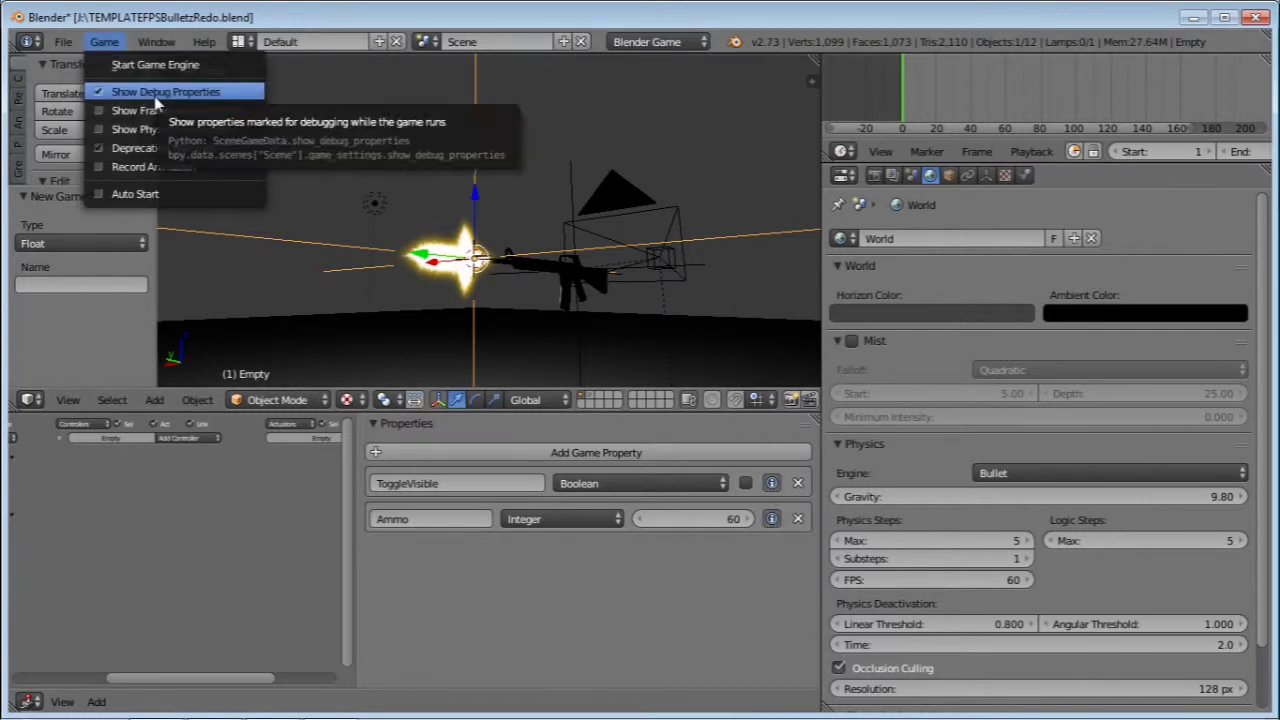
{"action": "left_click_drag", "start_coordinate": [352, 474], "coordinate": [642, 474]}
{"action": "middle_click_drag", "start_coordinate": [639, 174], "coordinate": [626, 254]}
{"action": "key", "text": "p"}
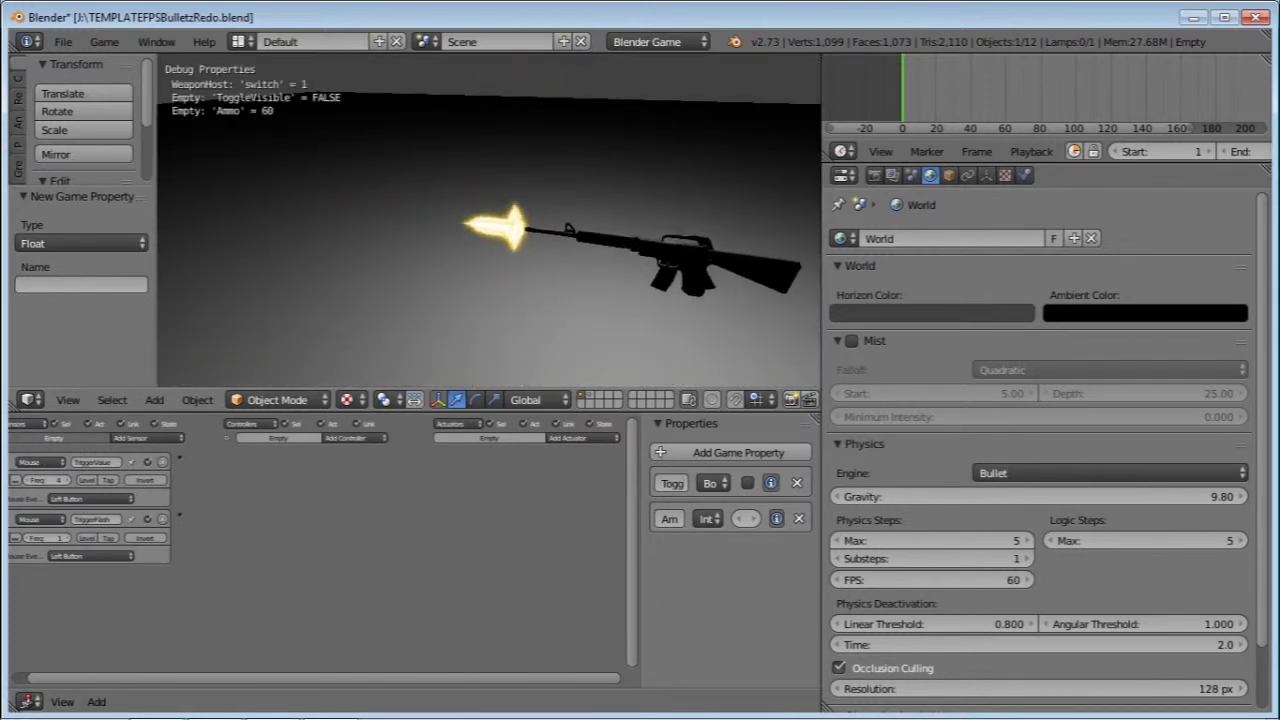
{"action": "key", "text": "Escape"}
Step: Add both flare planes to the selection so their logic shows together with the empty's
{"action": "scroll", "coordinate": [380, 500], "scroll_direction": "up", "scroll_amount": 2}
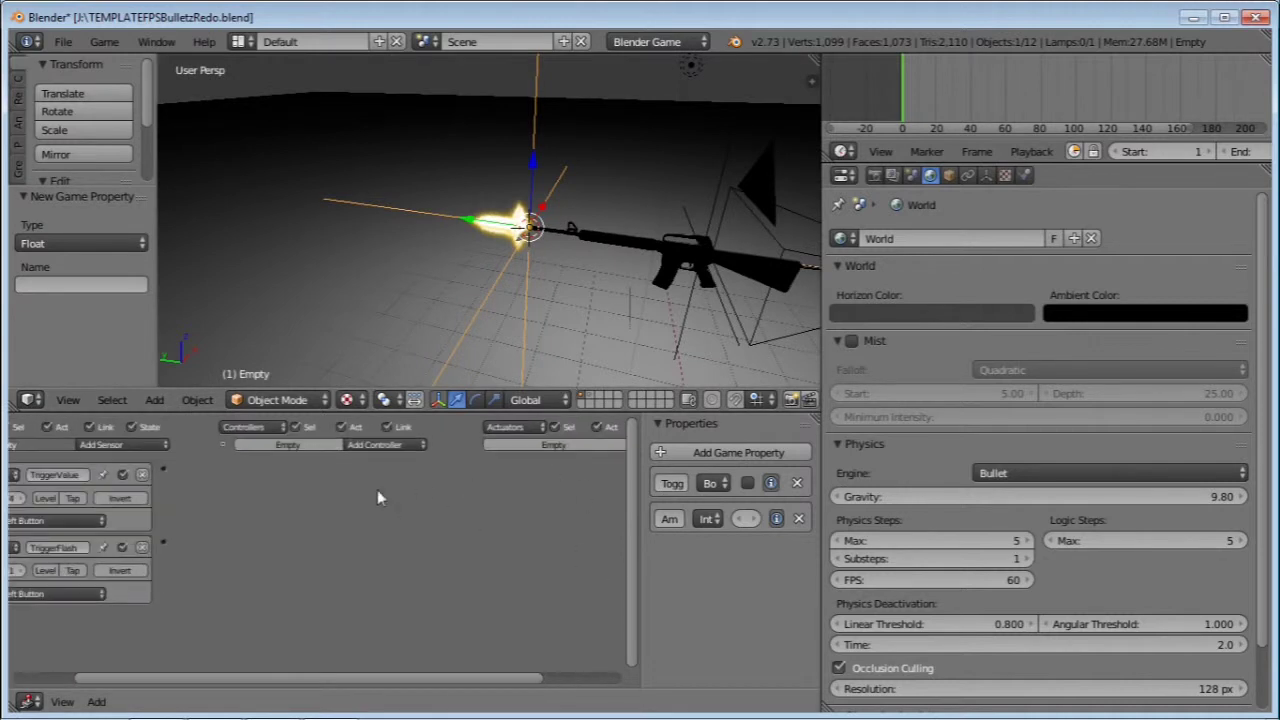
{"action": "scroll", "coordinate": [511, 288], "scroll_direction": "up", "scroll_amount": 4}
{"action": "middle_click_drag", "start_coordinate": [513, 290], "coordinate": [557, 278]}
{"action": "right_click", "coordinate": [522, 239], "text": "shift"}
{"action": "right_click", "coordinate": [522, 247], "text": "shift"}
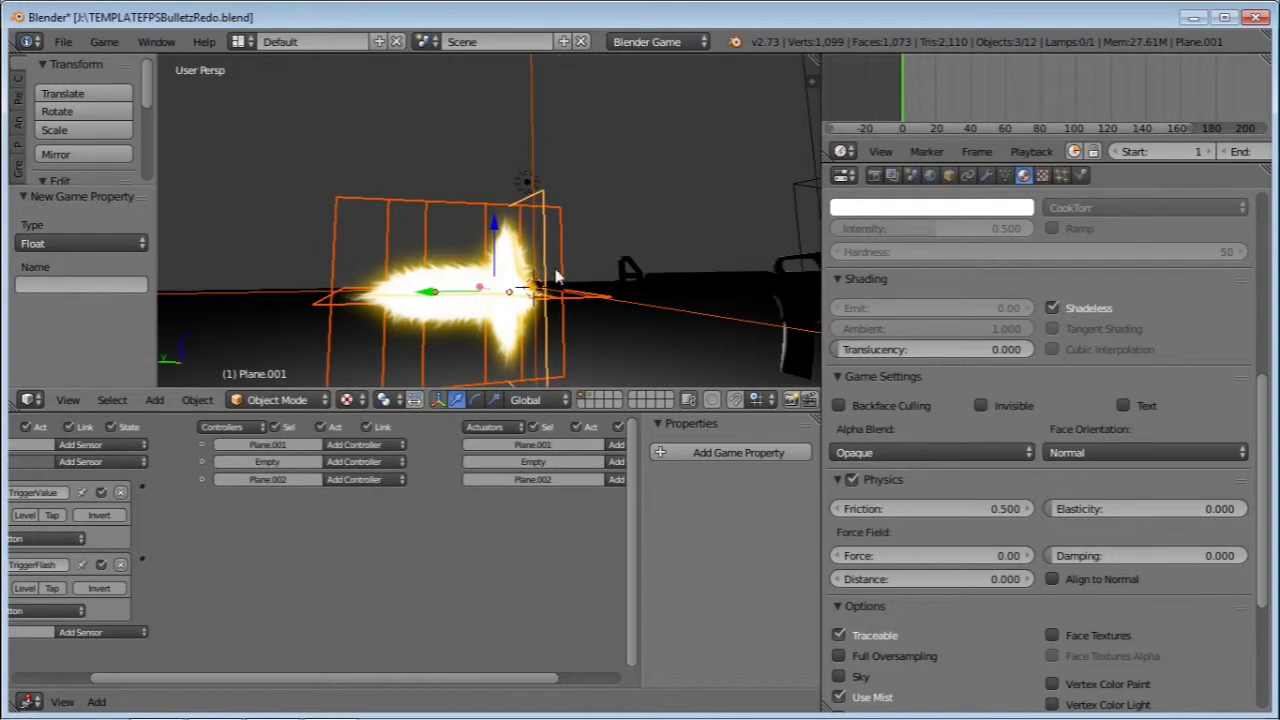
{"action": "scroll", "coordinate": [544, 294], "scroll_direction": "down", "scroll_amount": 3}
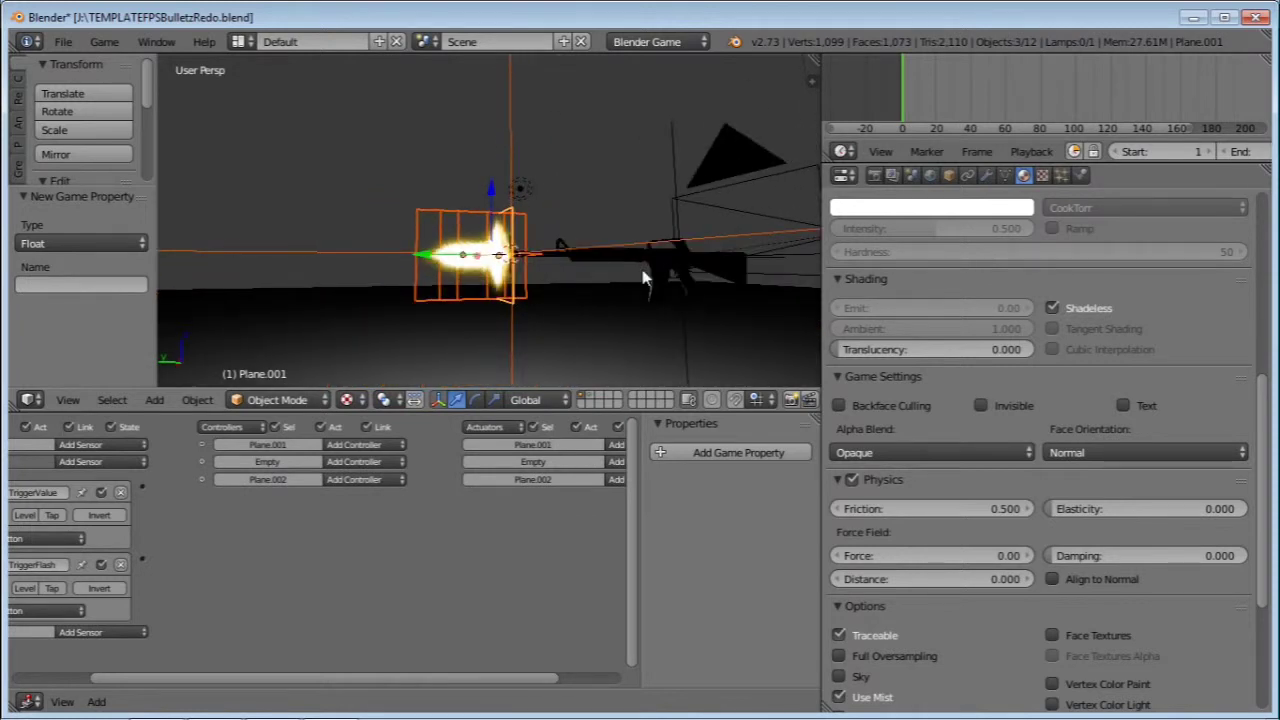
Step: Add a Motion actuator to each of the two flare planes, Plane.001 and Plane.002
{"action": "middle_click_drag", "start_coordinate": [447, 530], "coordinate": [330, 563]}
{"action": "scroll", "coordinate": [494, 514], "scroll_direction": "up", "scroll_amount": 3}
{"action": "middle_click_drag", "start_coordinate": [495, 513], "coordinate": [423, 507]}
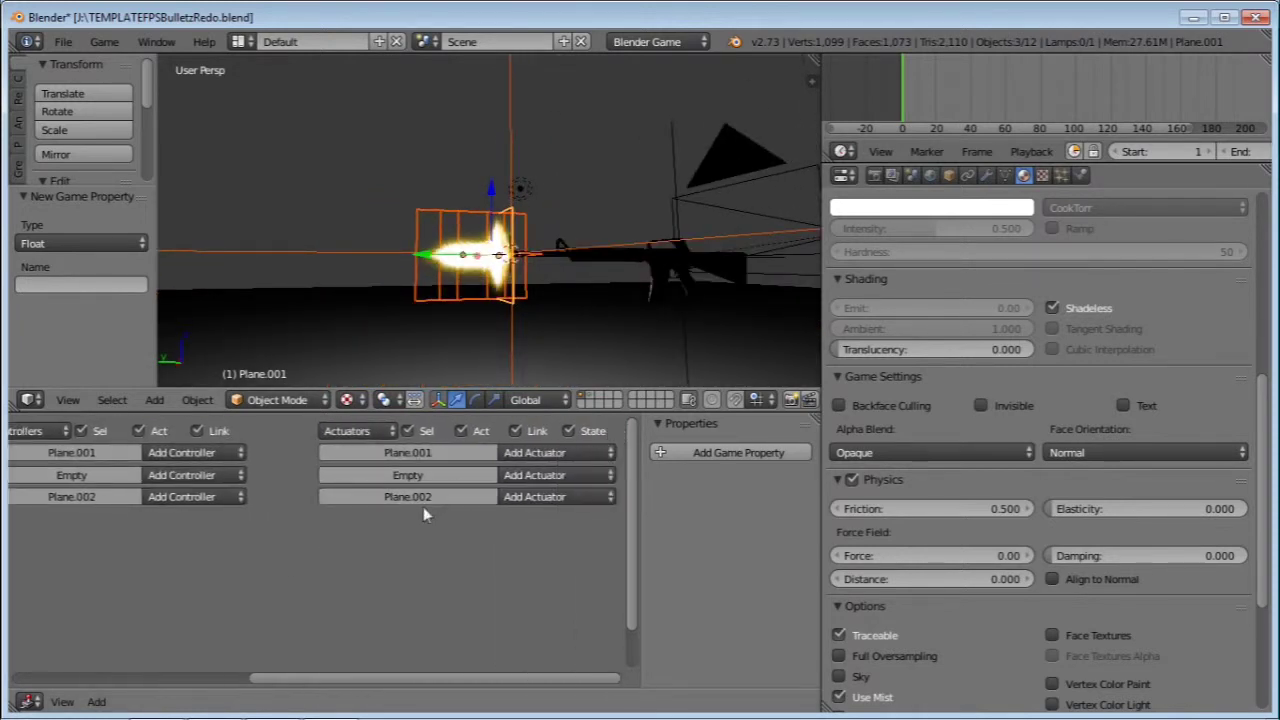
{"action": "left_click", "coordinate": [521, 453]}
{"action": "left_click", "coordinate": [560, 280]}
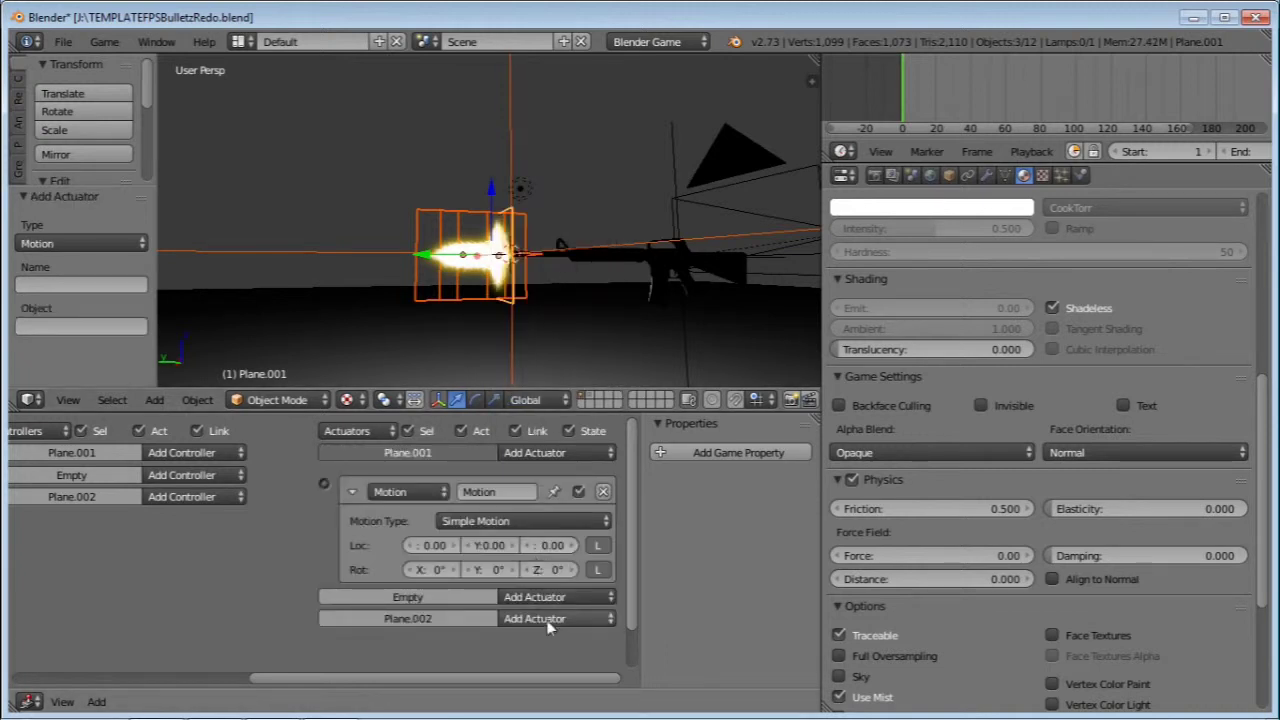
{"action": "left_click", "coordinate": [547, 619]}
{"action": "left_click", "coordinate": [558, 449]}
{"action": "scroll", "coordinate": [505, 518], "scroll_direction": "down", "scroll_amount": 2}
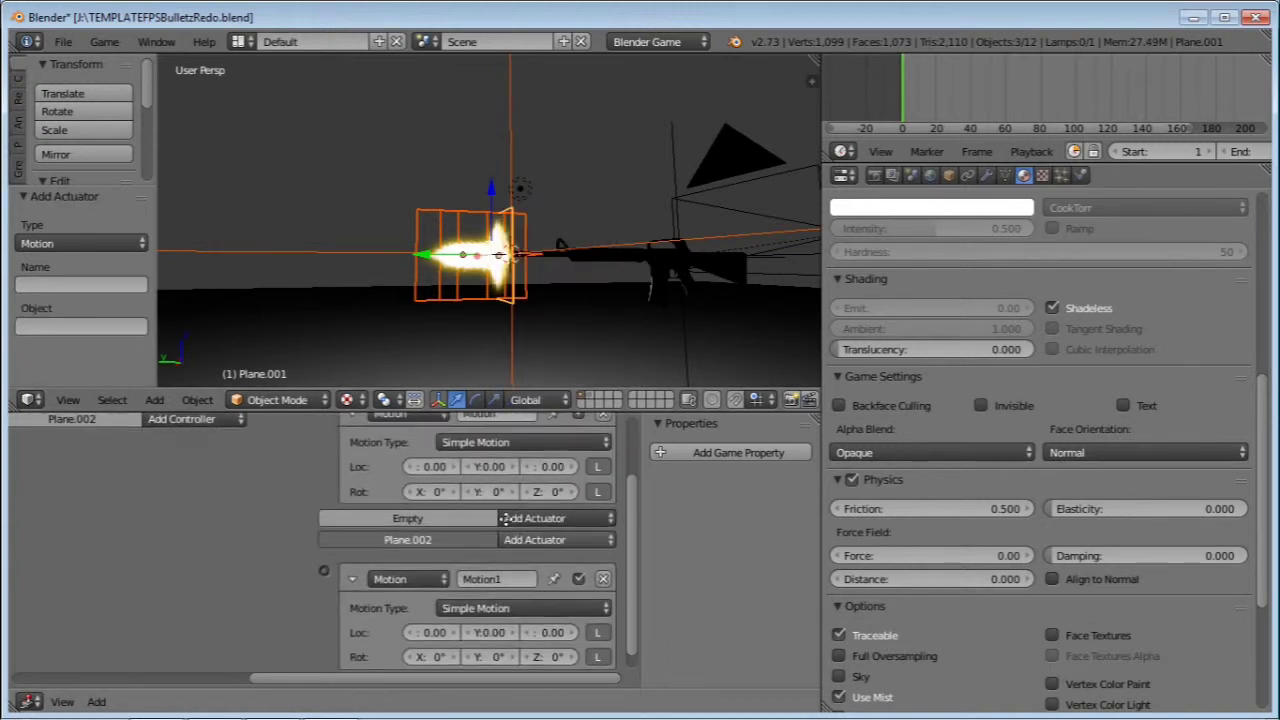
Step: Set the Y rotation of both flare planes' Motion actuators to 45°
{"action": "scroll", "coordinate": [505, 518], "scroll_direction": "up", "scroll_amount": 2}
{"action": "middle_click_drag", "start_coordinate": [470, 320], "coordinate": [375, 345]}
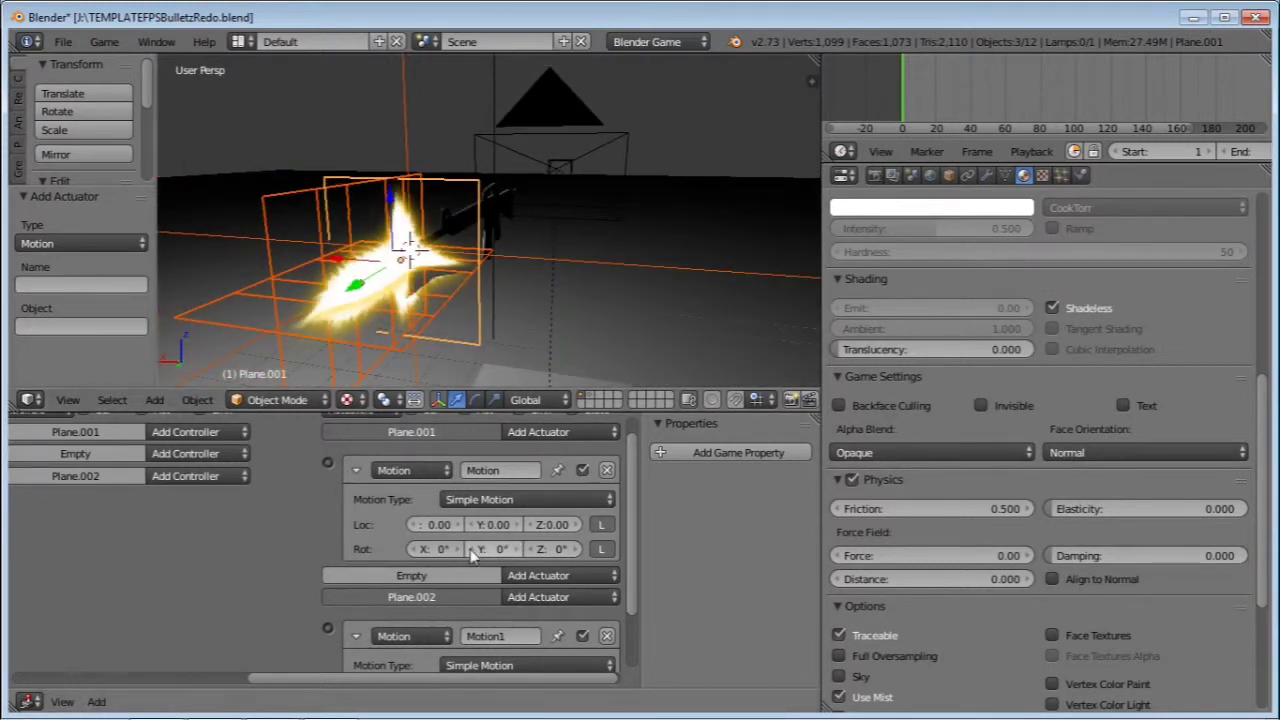
{"action": "left_click", "coordinate": [497, 548]}
{"action": "type", "text": "45"}
{"action": "key", "text": "Return"}
{"action": "scroll", "coordinate": [530, 608], "scroll_direction": "down", "scroll_amount": 2}
{"action": "left_click", "coordinate": [493, 641]}
{"action": "left_click", "coordinate": [310, 524]}
{"action": "scroll", "coordinate": [466, 573], "scroll_direction": "down", "scroll_amount": 5}
{"action": "middle_click_drag", "start_coordinate": [454, 525], "coordinate": [518, 560]}
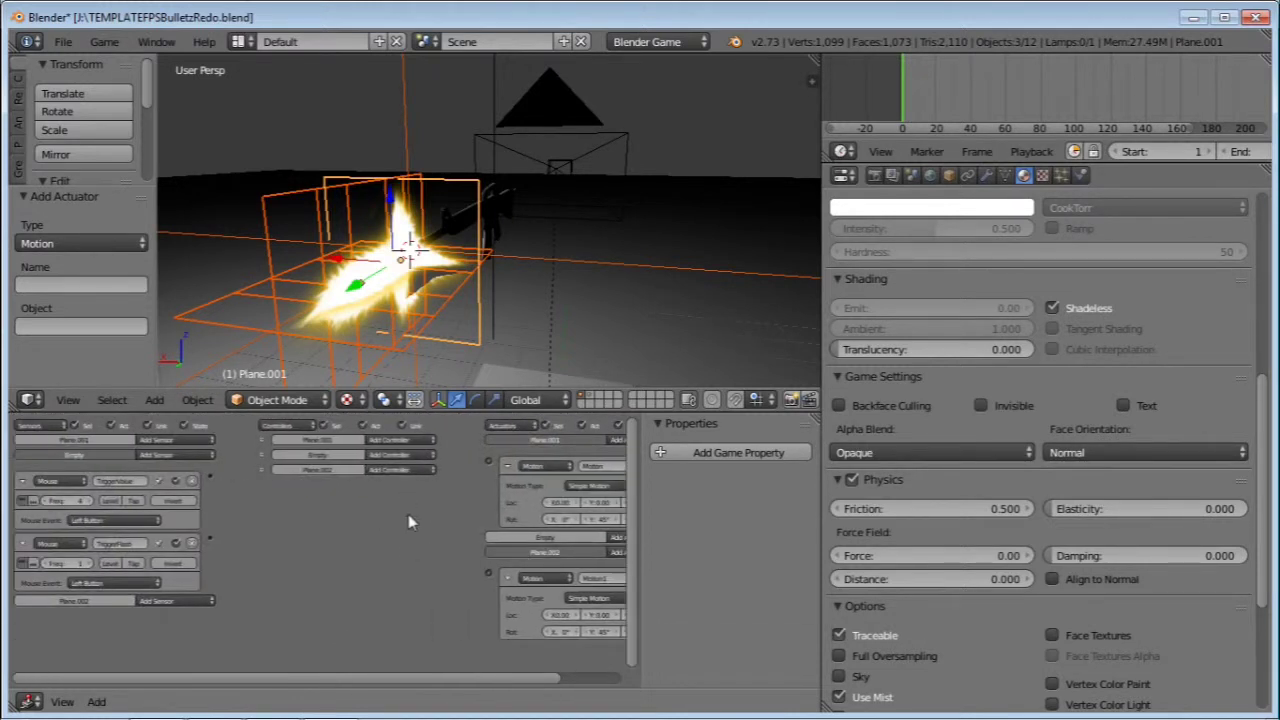
{"action": "middle_click_drag", "start_coordinate": [408, 514], "coordinate": [312, 518]}
{"action": "scroll", "coordinate": [514, 523], "scroll_direction": "up", "scroll_amount": 3}
{"action": "middle_click_drag", "start_coordinate": [436, 517], "coordinate": [510, 513]}
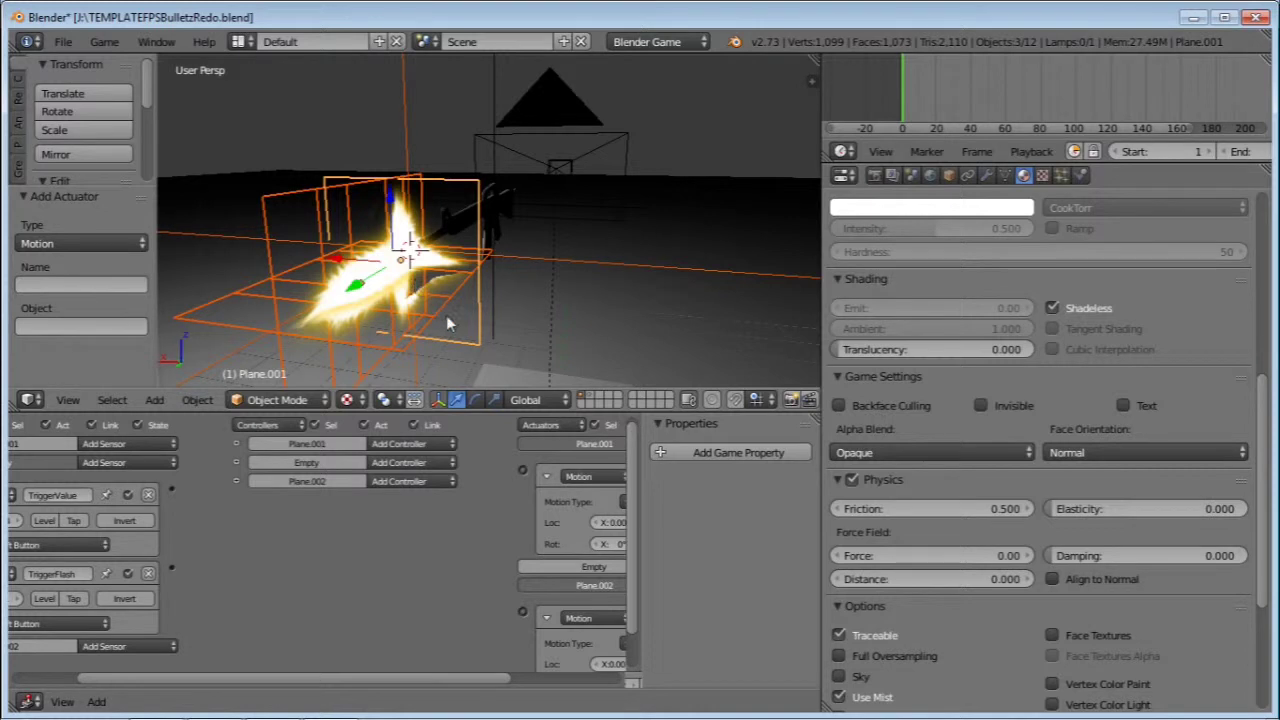
{"action": "middle_click_drag", "start_coordinate": [428, 512], "coordinate": [268, 515]}
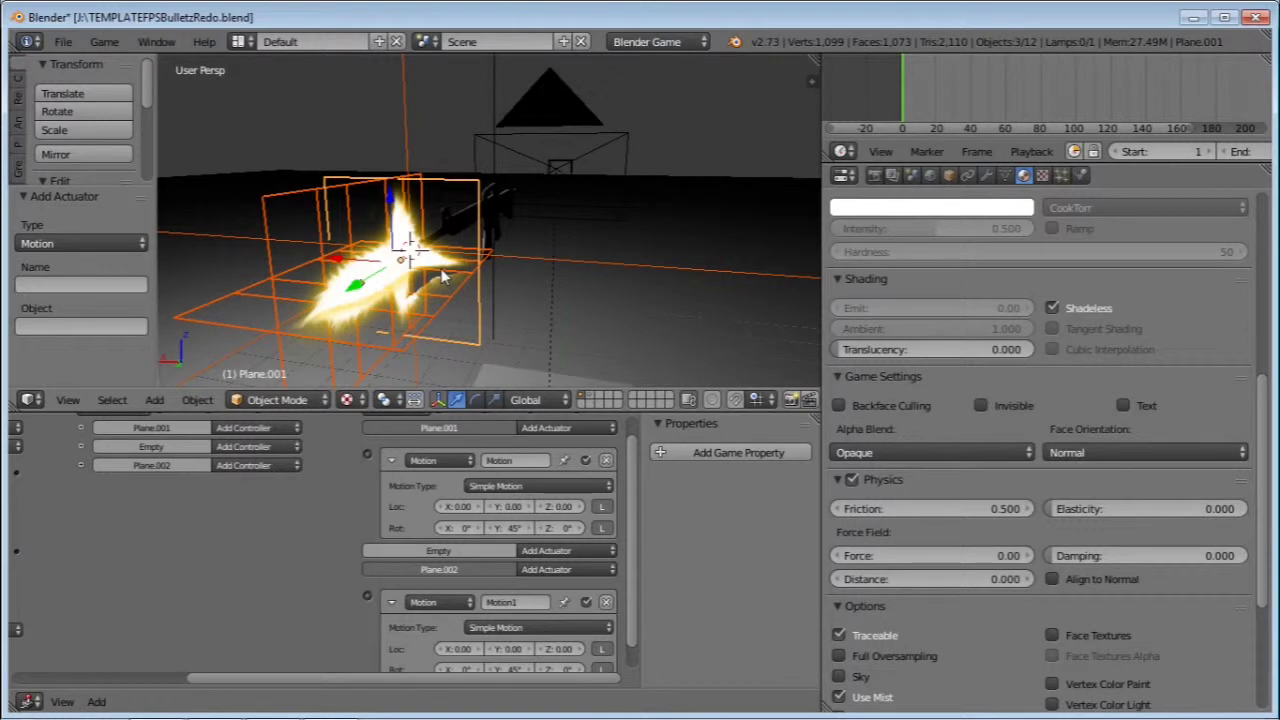
{"action": "middle_click_drag", "start_coordinate": [12, 528], "coordinate": [249, 525]}
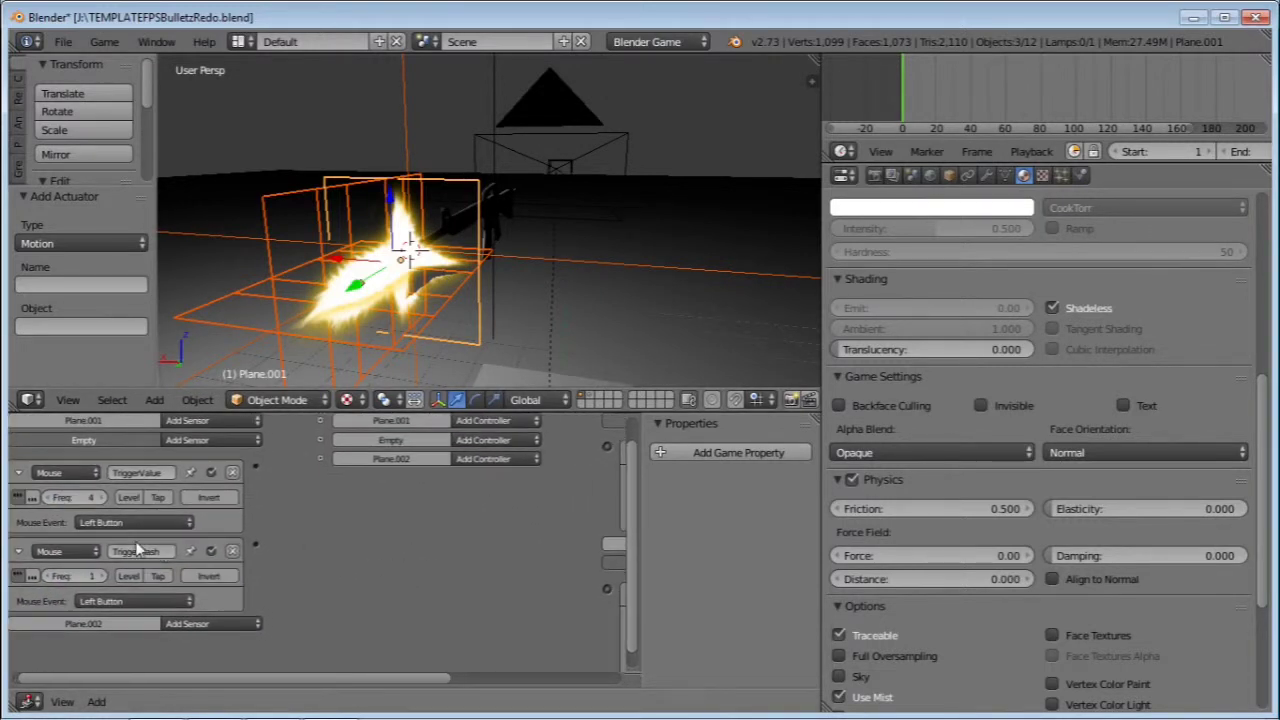
Step: Add an And controller to the empty and link the TriggerFlash sensor through it to both planes' Motion actuators
{"action": "scroll", "coordinate": [360, 558], "scroll_direction": "right", "scroll_amount": 3, "text": "ctrl"}
{"action": "left_click", "coordinate": [362, 467]}
{"action": "left_click", "coordinate": [364, 467]}
{"action": "left_click", "coordinate": [376, 485]}
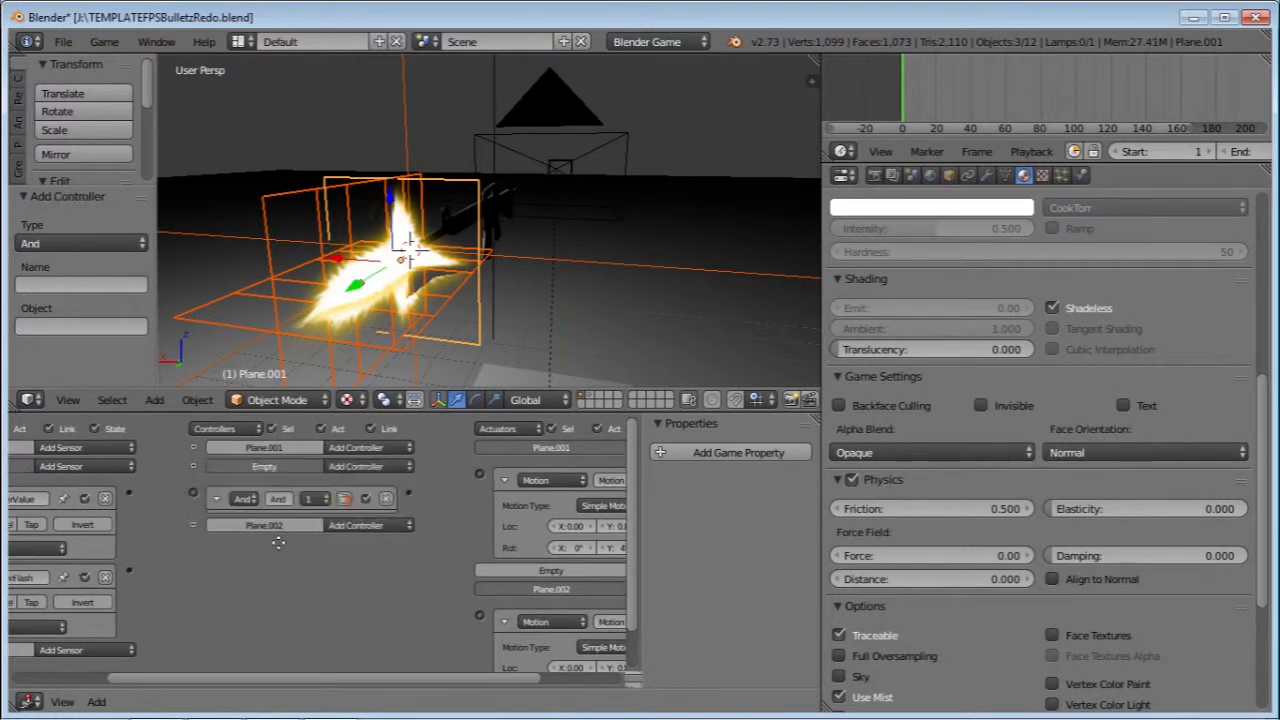
{"action": "scroll", "coordinate": [247, 532], "scroll_direction": "left", "scroll_amount": 3, "text": "ctrl"}
{"action": "left_click_drag", "start_coordinate": [246, 538], "coordinate": [316, 470]}
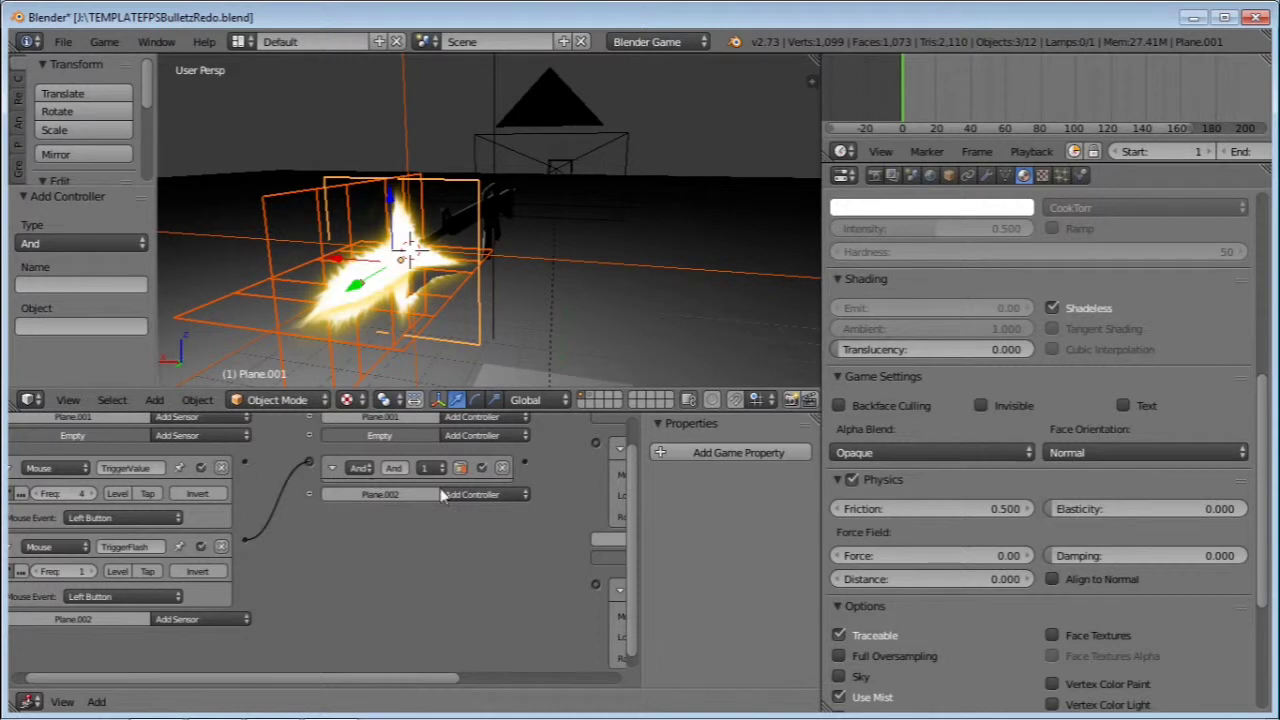
{"action": "scroll", "coordinate": [314, 476], "scroll_direction": "right", "scroll_amount": 5, "text": "ctrl"}
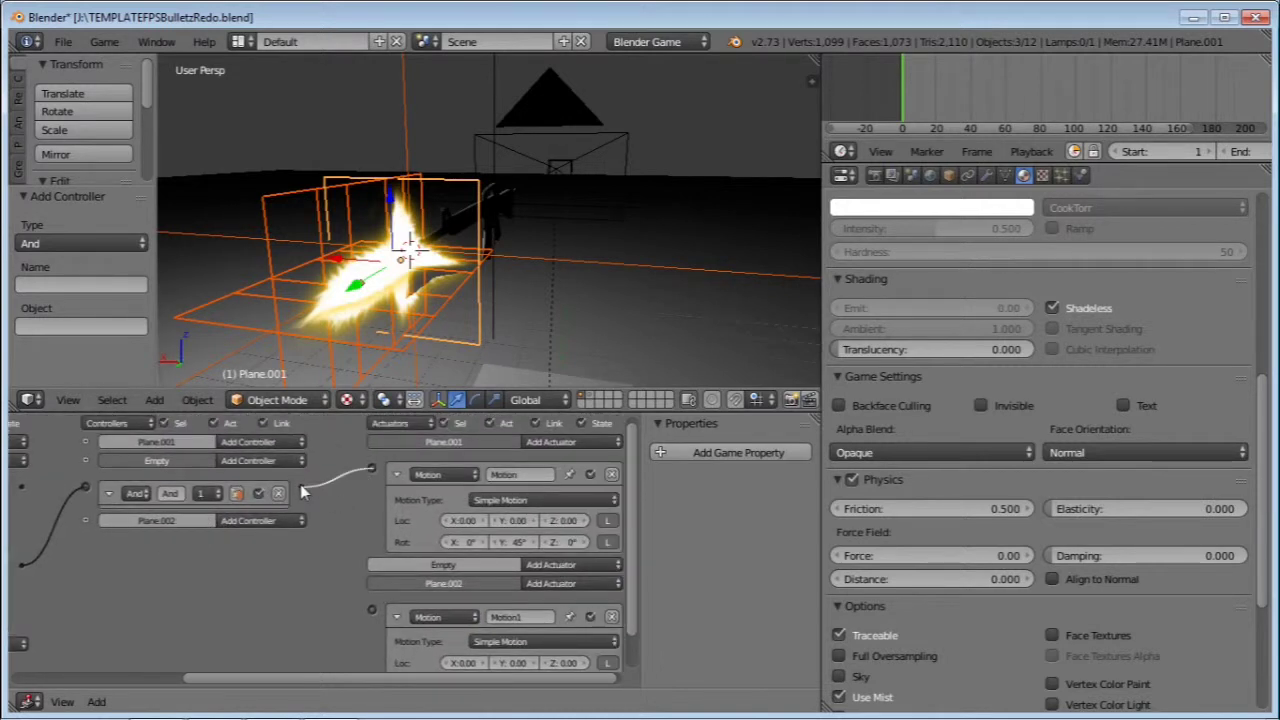
{"action": "left_click_drag", "start_coordinate": [381, 610], "coordinate": [371, 609]}
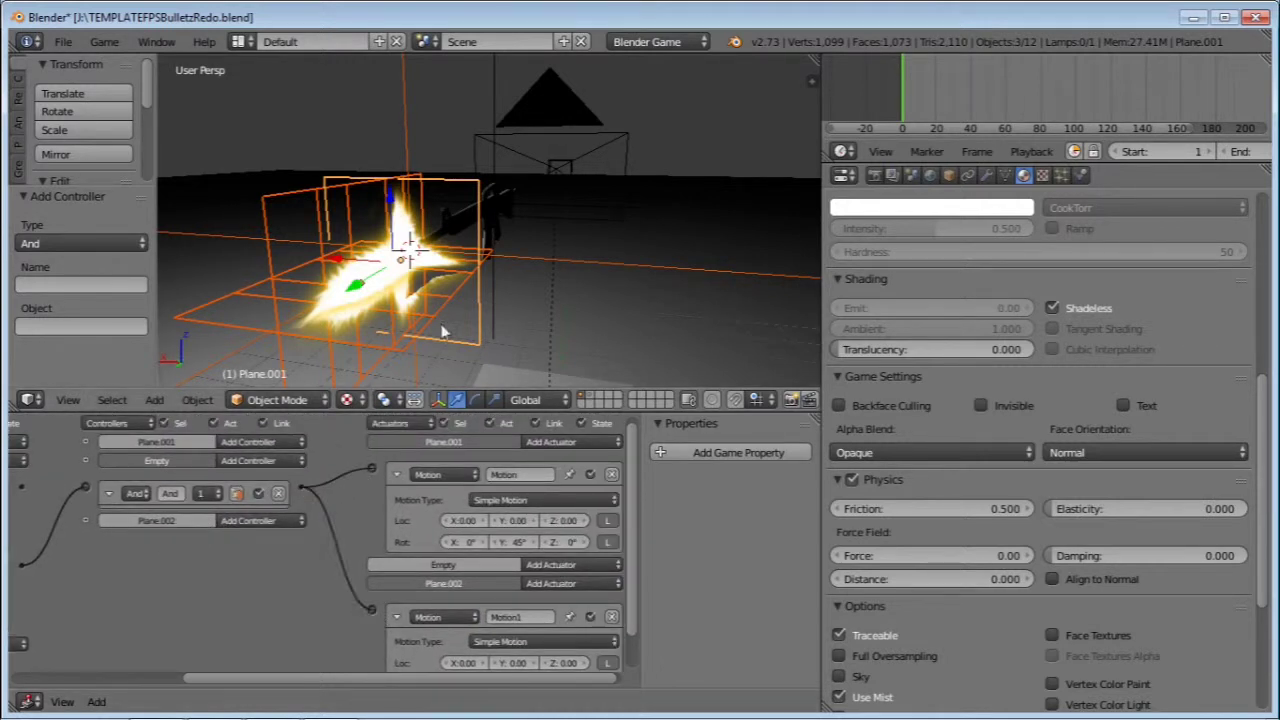
Step: Run the game to test the flare's rotation when firing
{"action": "key", "text": "KP_0"}
{"action": "key", "text": "p"}
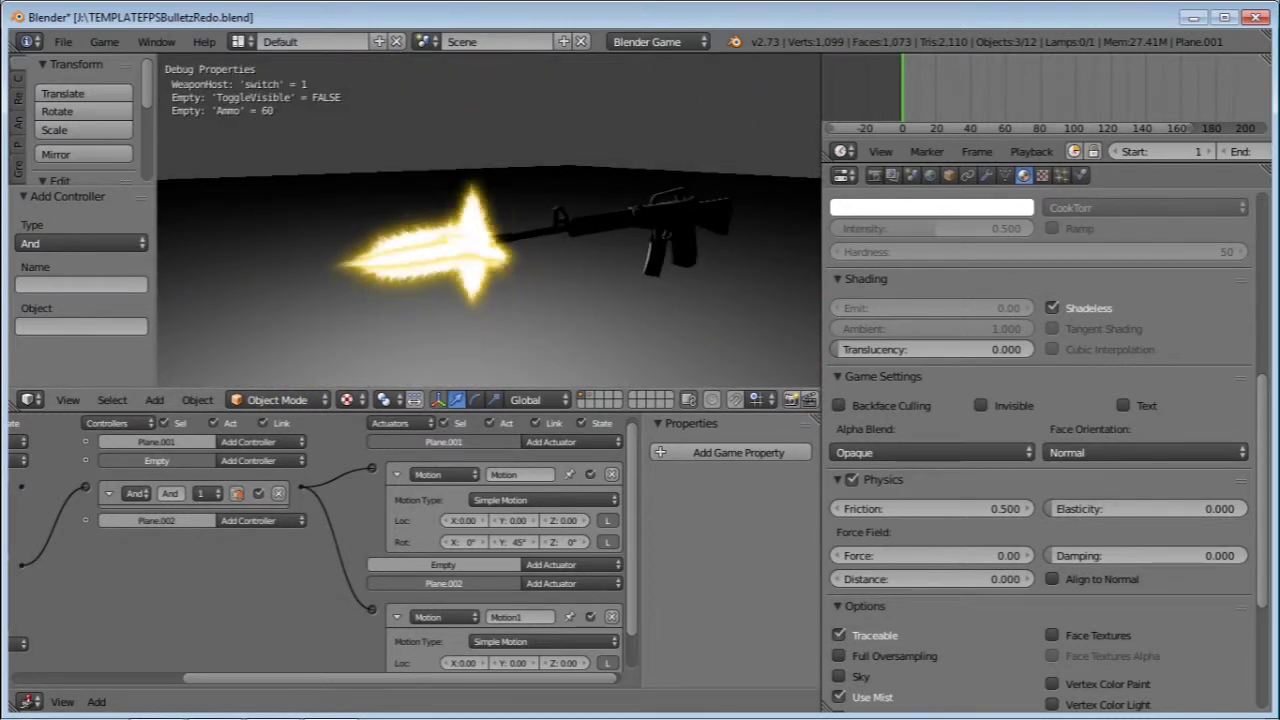
{"action": "key", "text": "Escape"}
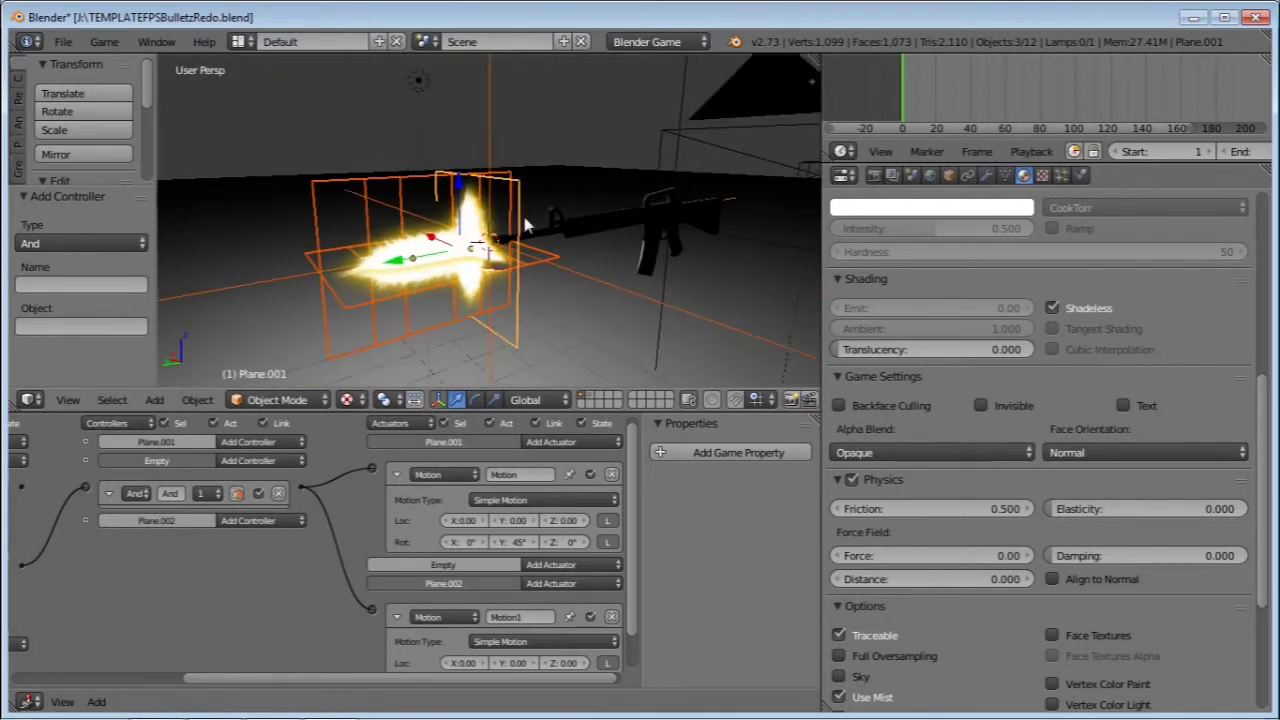
{"action": "key", "text": "KP_0"}
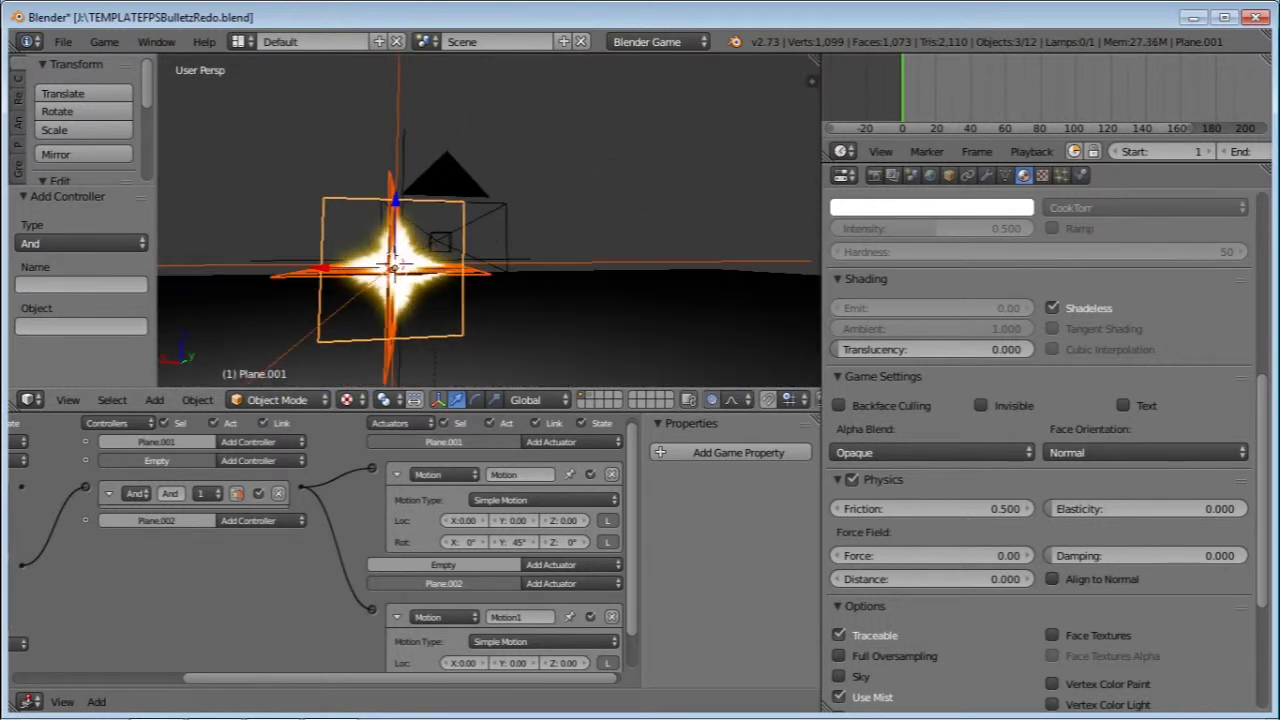
Step: Try TriggerFlash sensor frequencies of 2 and 7 with test runs of the game, and return the frequency to 1
{"action": "key", "text": "p"}
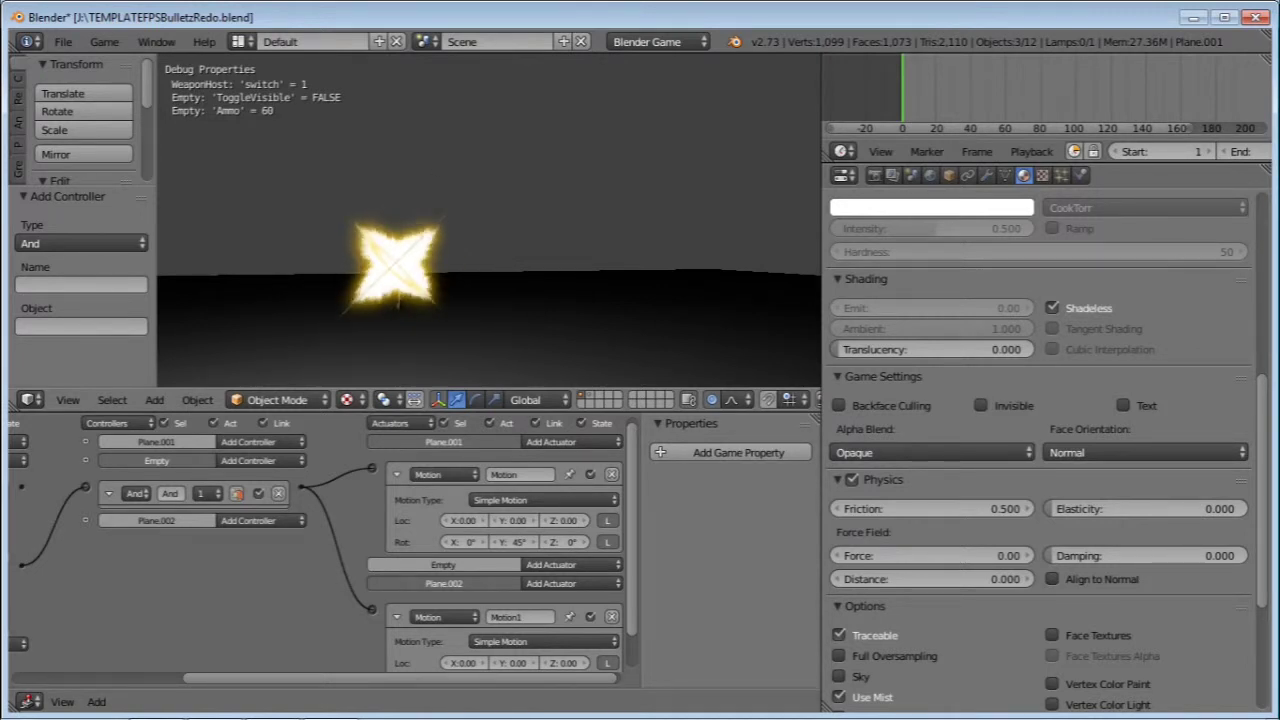
{"action": "key", "text": "Escape"}
{"action": "middle_click_drag", "start_coordinate": [270, 487], "coordinate": [513, 463]}
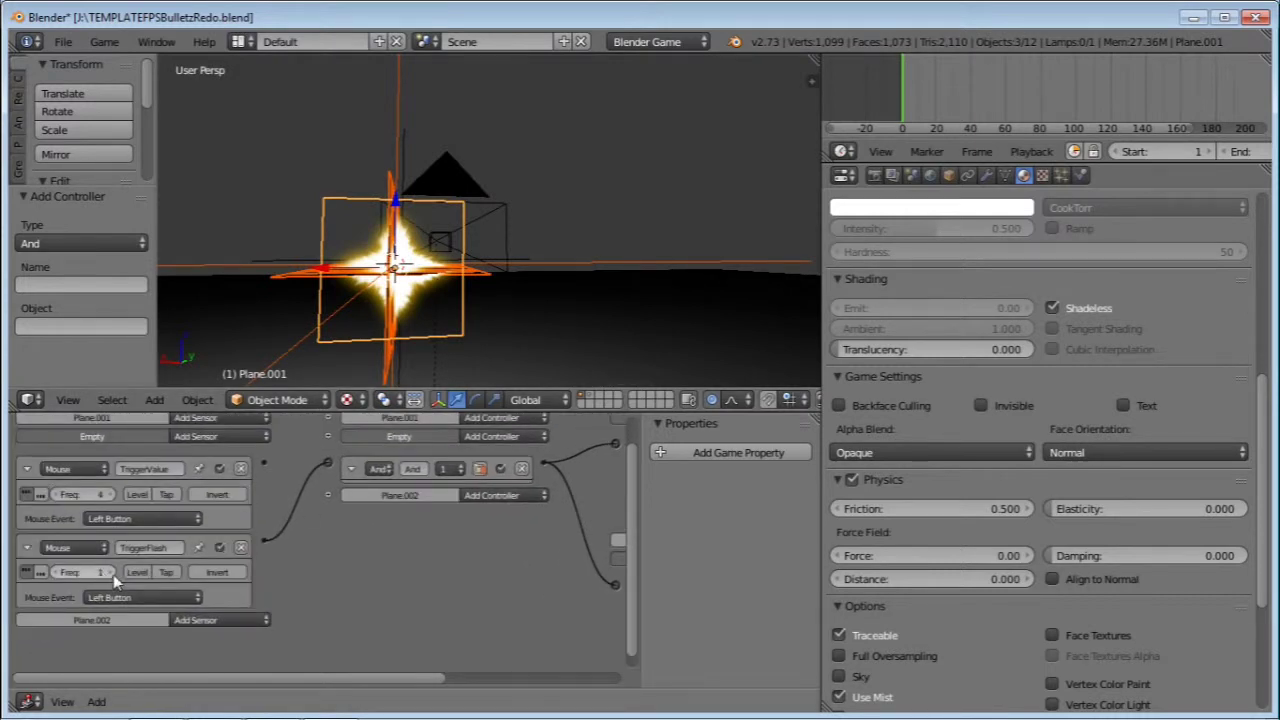
{"action": "key", "text": "p"}
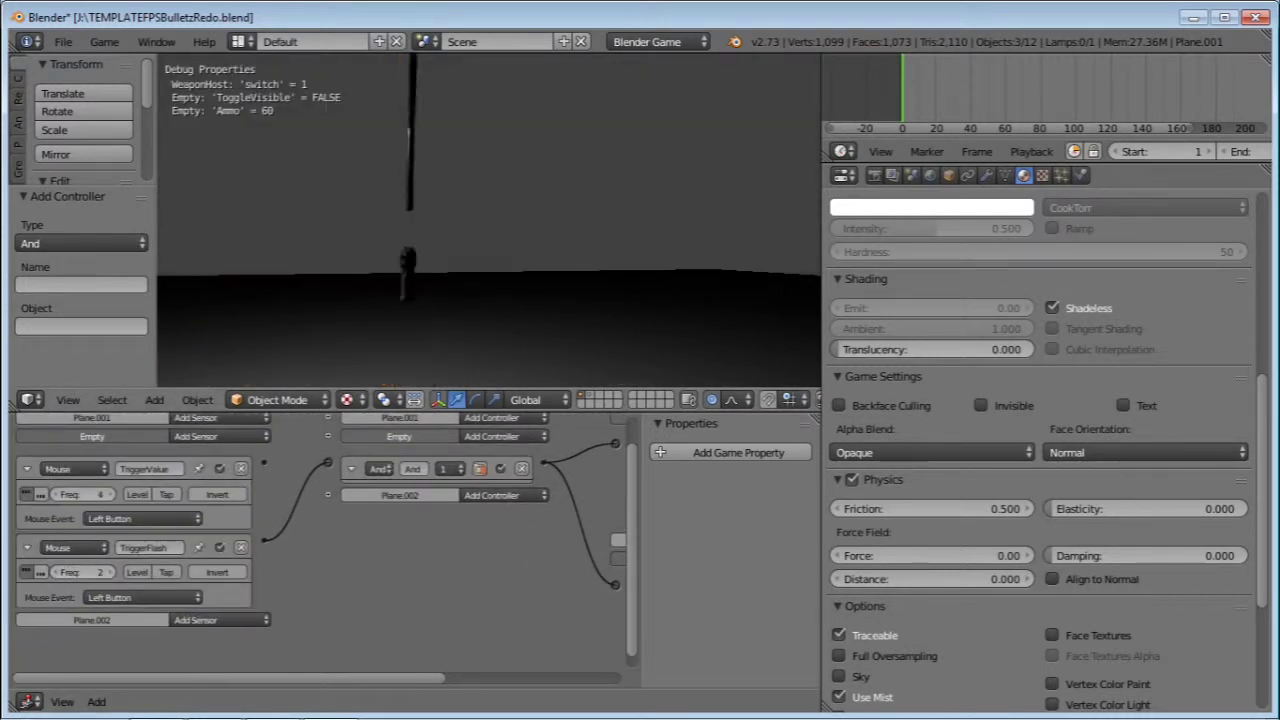
{"action": "key", "text": "Escape"}
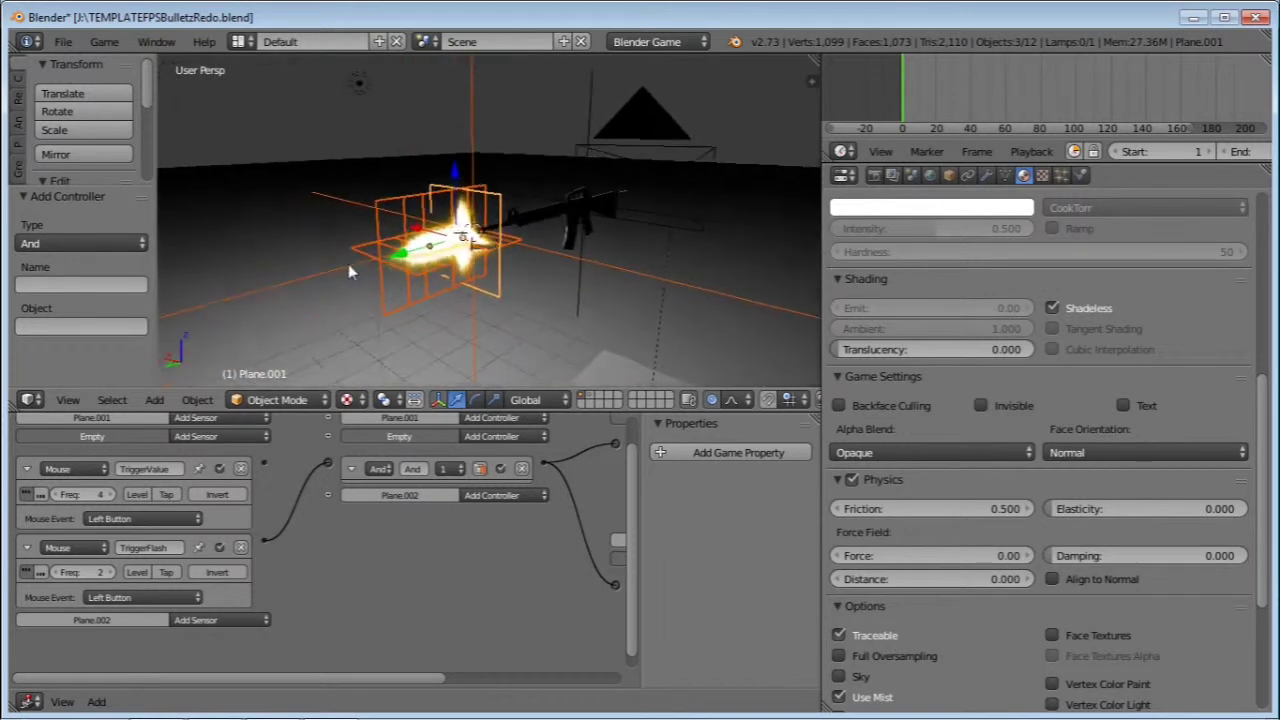
{"action": "key", "text": "p"}
{"action": "key", "text": "Escape"}
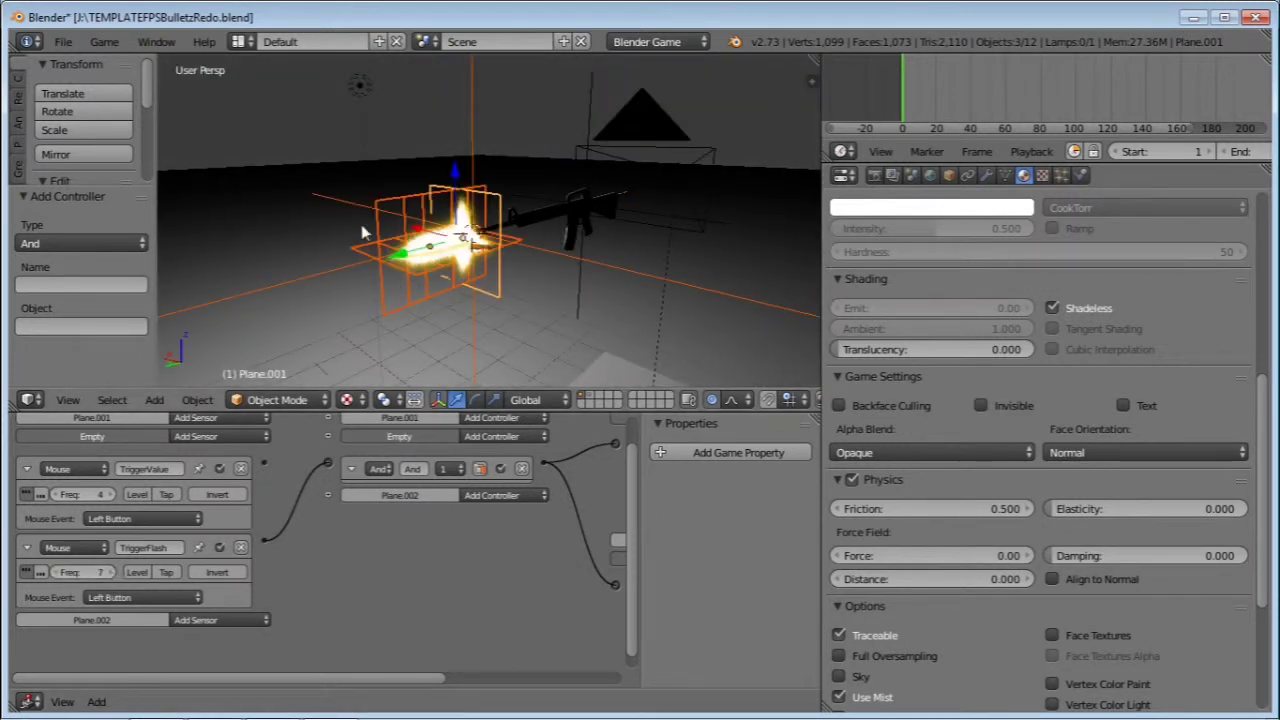
{"action": "left_click", "coordinate": [57, 571]}
{"action": "left_click", "coordinate": [57, 571]}
{"action": "left_click", "coordinate": [57, 571]}
{"action": "left_click", "coordinate": [57, 571]}
{"action": "left_click", "coordinate": [57, 571]}
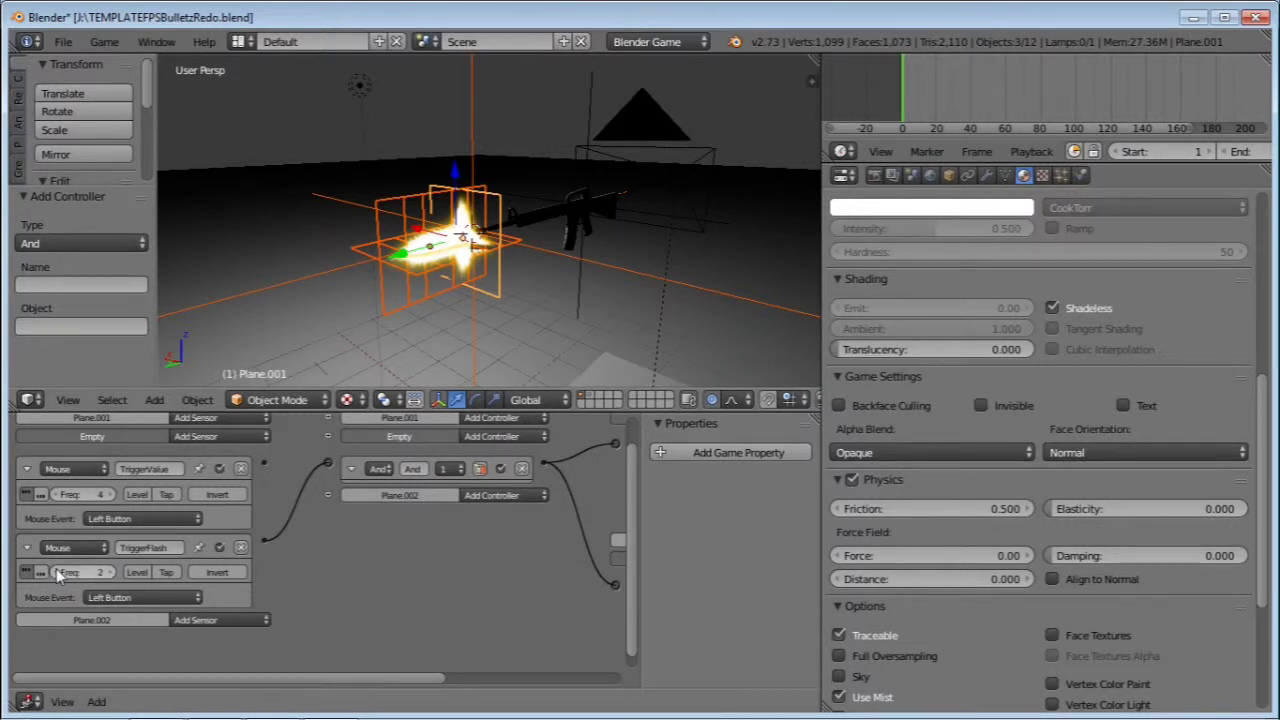
{"action": "left_click", "coordinate": [57, 571]}
Step: Run the game and check the flare's motion beside the rifle when firing
{"action": "scroll", "coordinate": [113, 598], "scroll_direction": "up", "scroll_amount": 2}
{"action": "middle_click_drag", "start_coordinate": [340, 285], "coordinate": [476, 245]}
{"action": "key", "text": "p"}
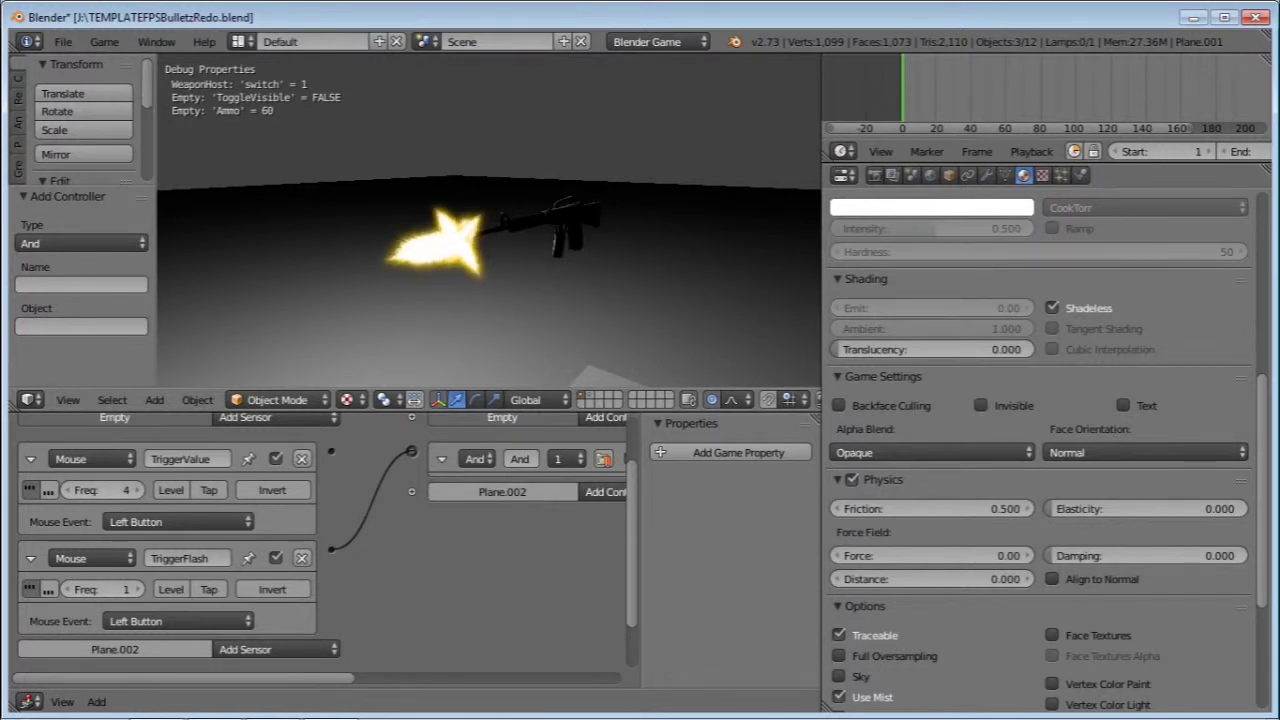
{"action": "key", "text": "Escape"}
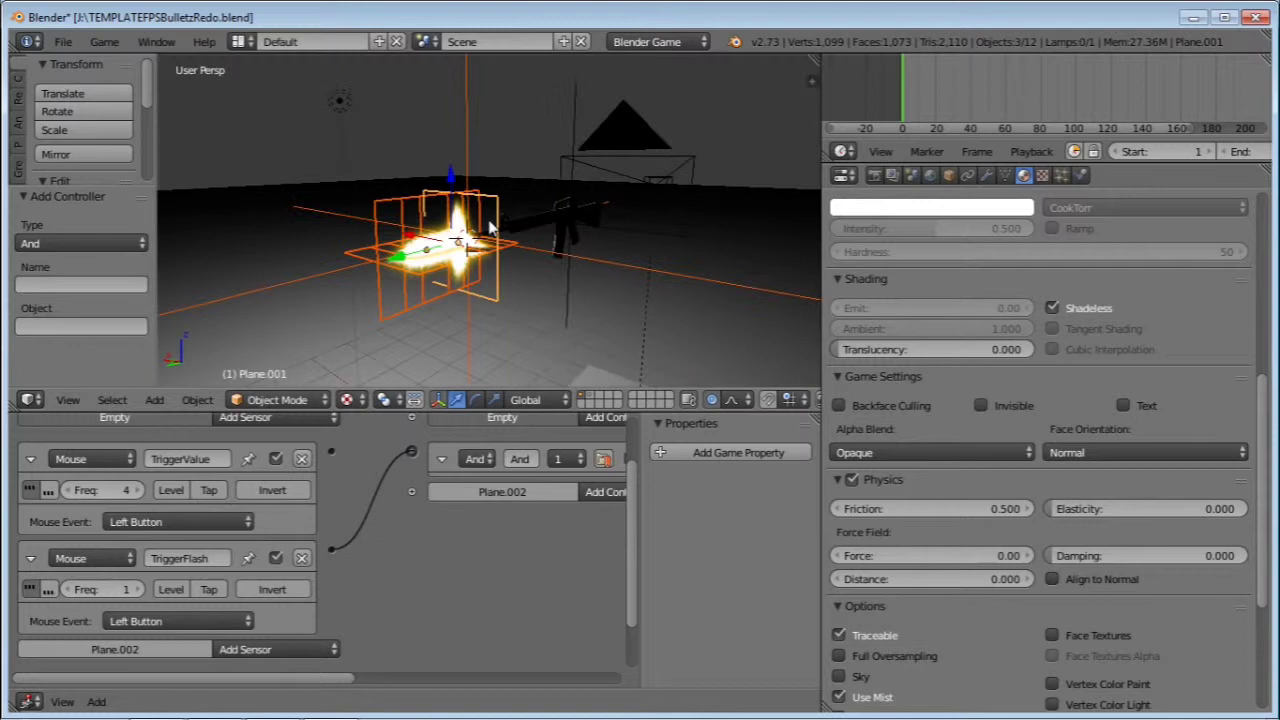
Step: Add two Visibility actuators to each of the flare planes, Plane.001 and Plane.002
{"action": "middle_click_drag", "start_coordinate": [467, 506], "coordinate": [172, 497]}
{"action": "middle_click_drag", "start_coordinate": [438, 486], "coordinate": [389, 530]}
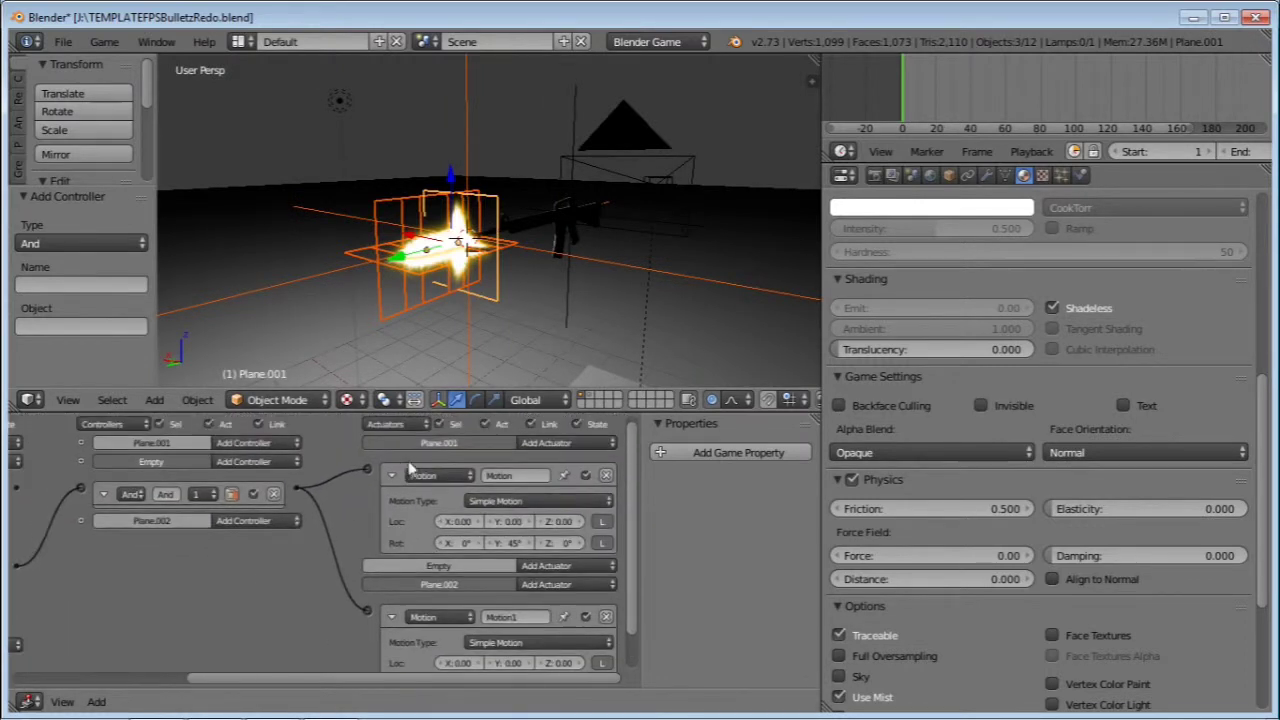
{"action": "left_click", "coordinate": [558, 442]}
{"action": "left_click", "coordinate": [568, 160]}
{"action": "left_click", "coordinate": [566, 442]}
{"action": "left_click", "coordinate": [556, 160]}
{"action": "scroll", "coordinate": [428, 510], "scroll_direction": "down", "scroll_amount": 4}
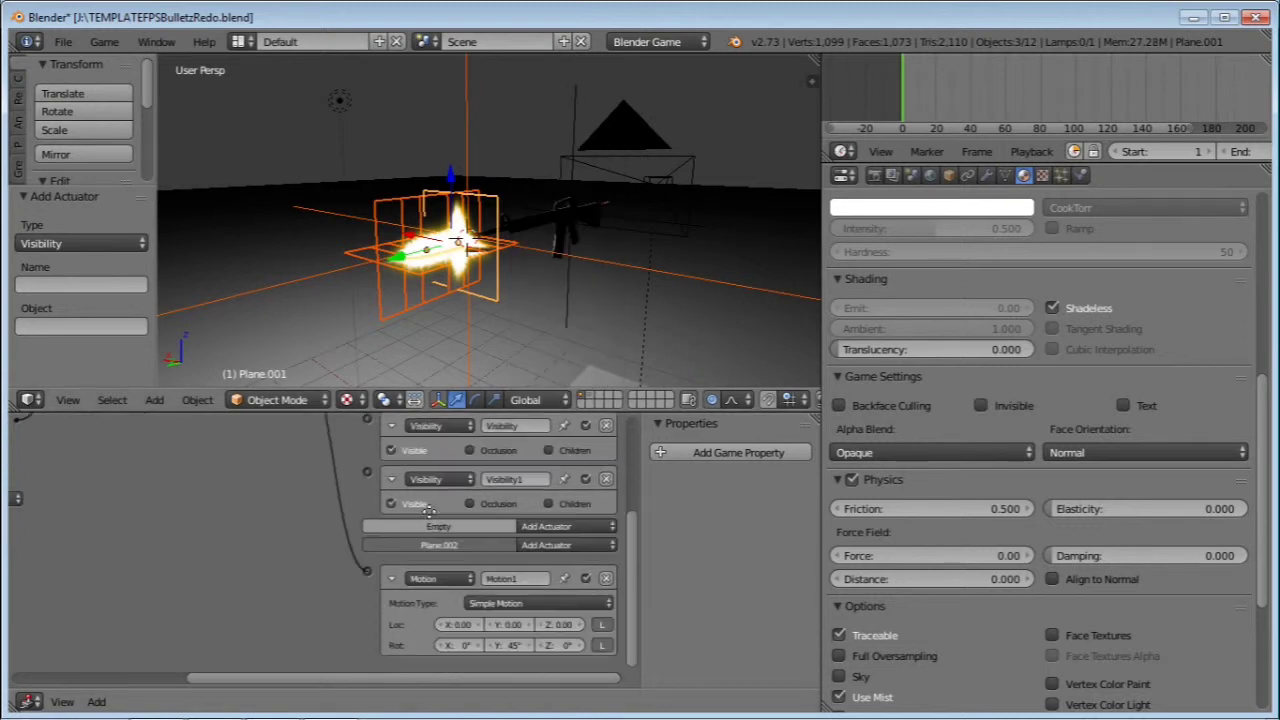
{"action": "left_click", "coordinate": [540, 545]}
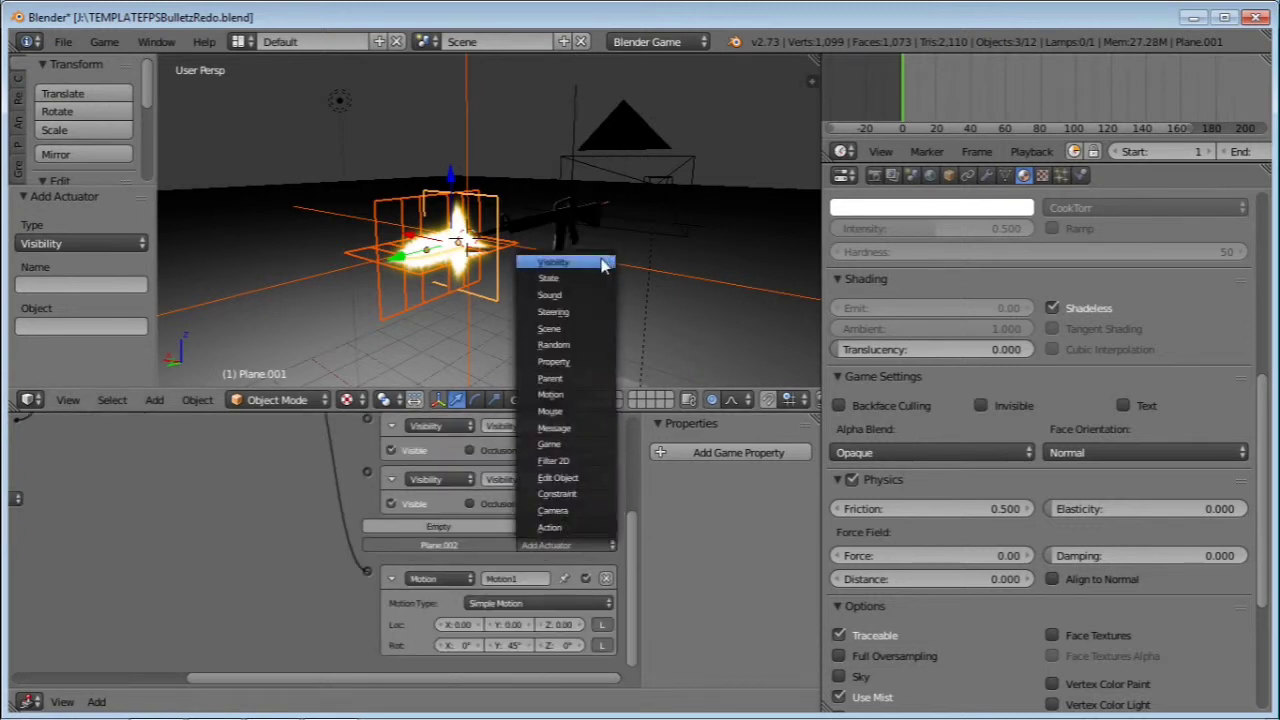
{"action": "left_click", "coordinate": [545, 545]}
Step: Turn off the Visible option in the second Visibility actuator of both flare planes
{"action": "scroll", "coordinate": [435, 524], "scroll_direction": "up", "scroll_amount": 1}
{"action": "middle_click_drag", "start_coordinate": [405, 528], "coordinate": [357, 591]}
{"action": "scroll", "coordinate": [405, 590], "scroll_direction": "up", "scroll_amount": 2}
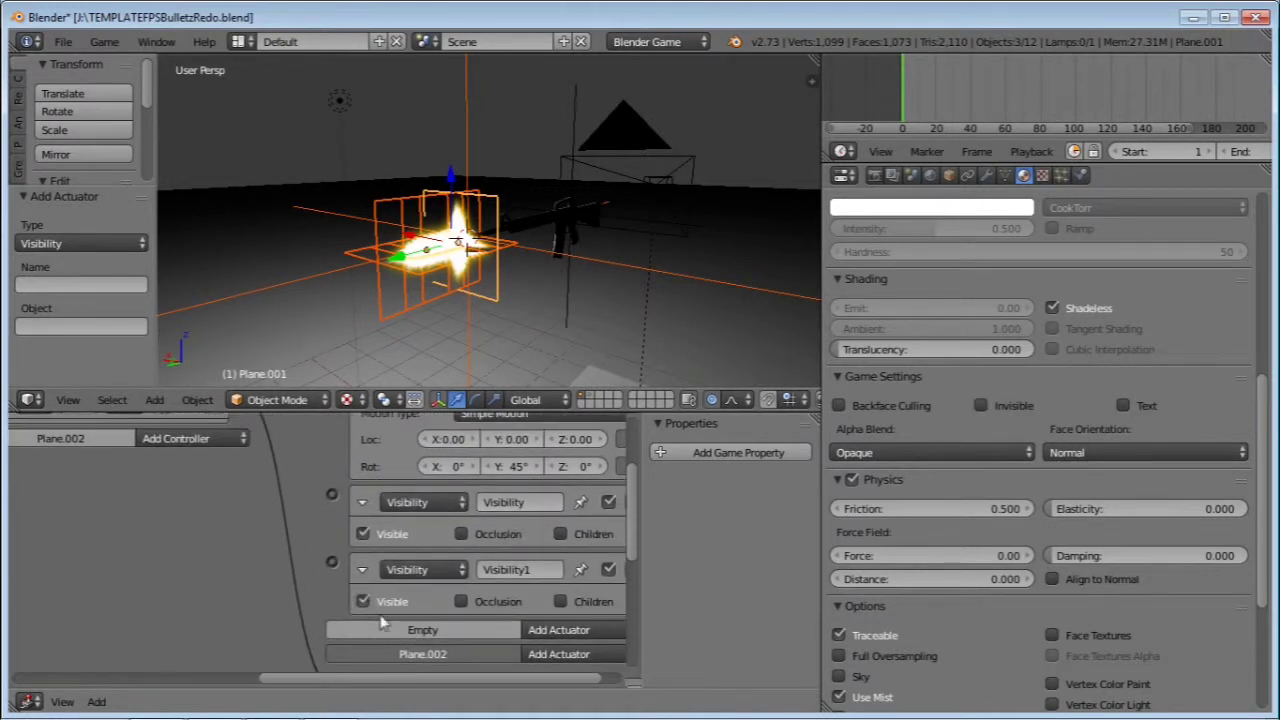
{"action": "left_click", "coordinate": [363, 602]}
{"action": "scroll", "coordinate": [410, 605], "scroll_direction": "down", "scroll_amount": 5}
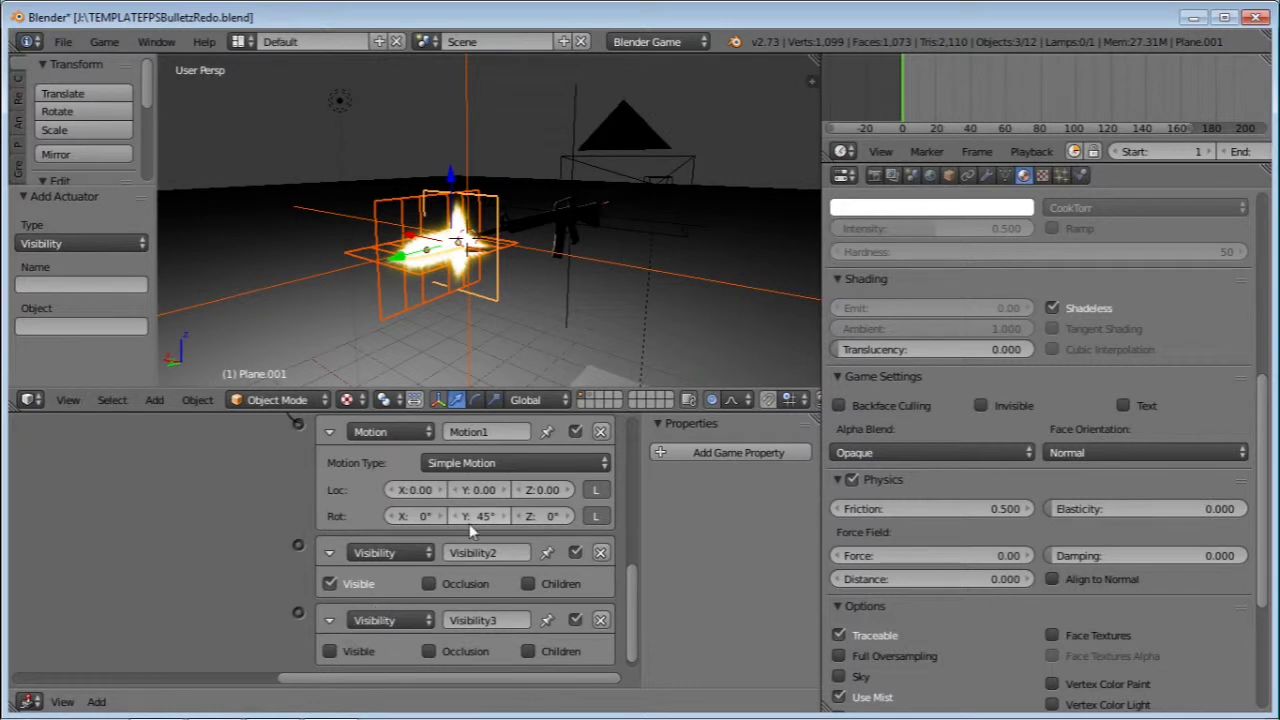
Step: Rename Plane.002's two Visibility actuators as Visible and Invisble
{"action": "scroll", "coordinate": [478, 525], "scroll_direction": "up", "scroll_amount": 2}
{"action": "left_click", "coordinate": [468, 579]}
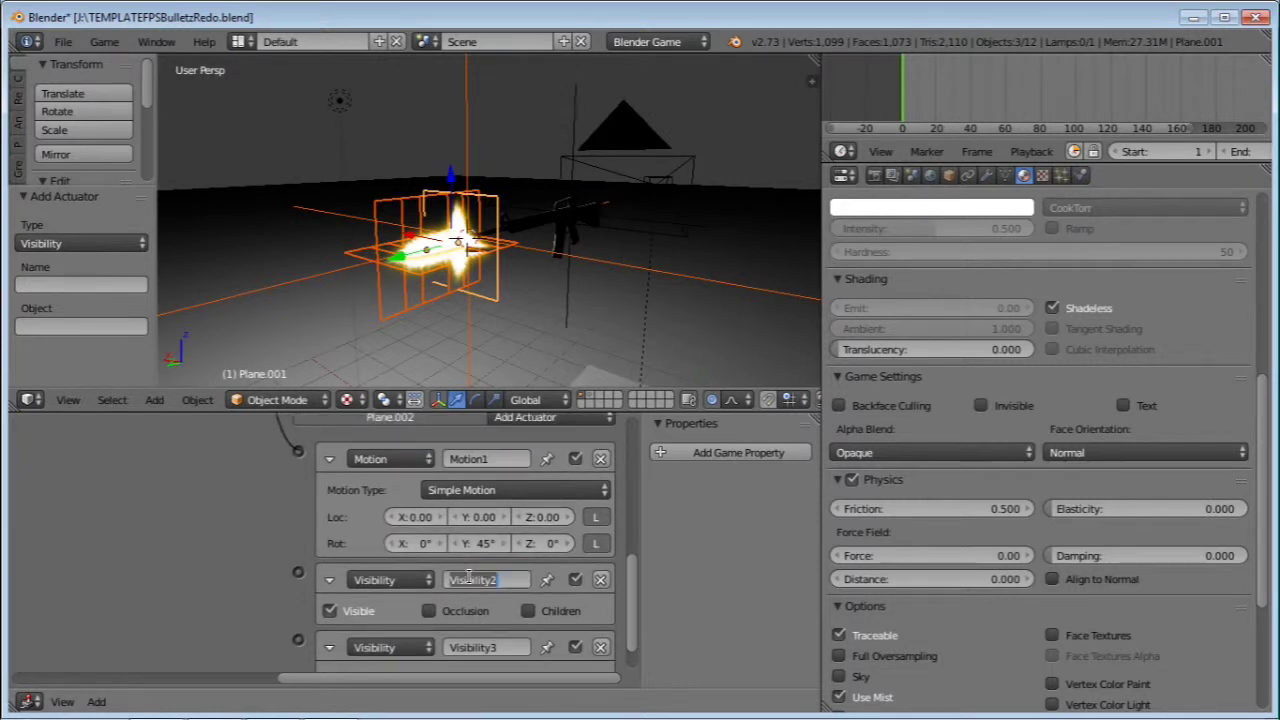
{"action": "type", "text": "Visible"}
{"action": "left_click", "coordinate": [488, 647]}
{"action": "key", "text": "BackSpace"}
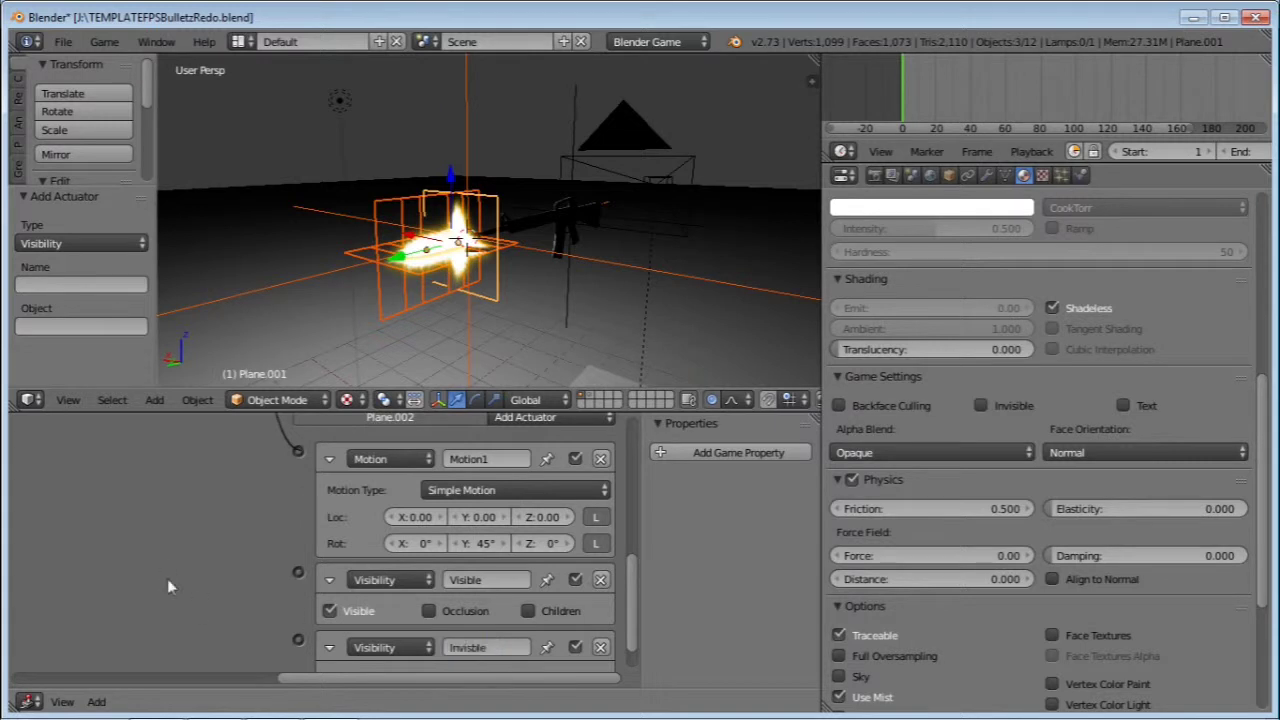
Step: Rename Plane.001's two Visibility actuators as Visible and Invisible
{"action": "scroll", "coordinate": [370, 545], "scroll_direction": "up", "scroll_amount": 6}
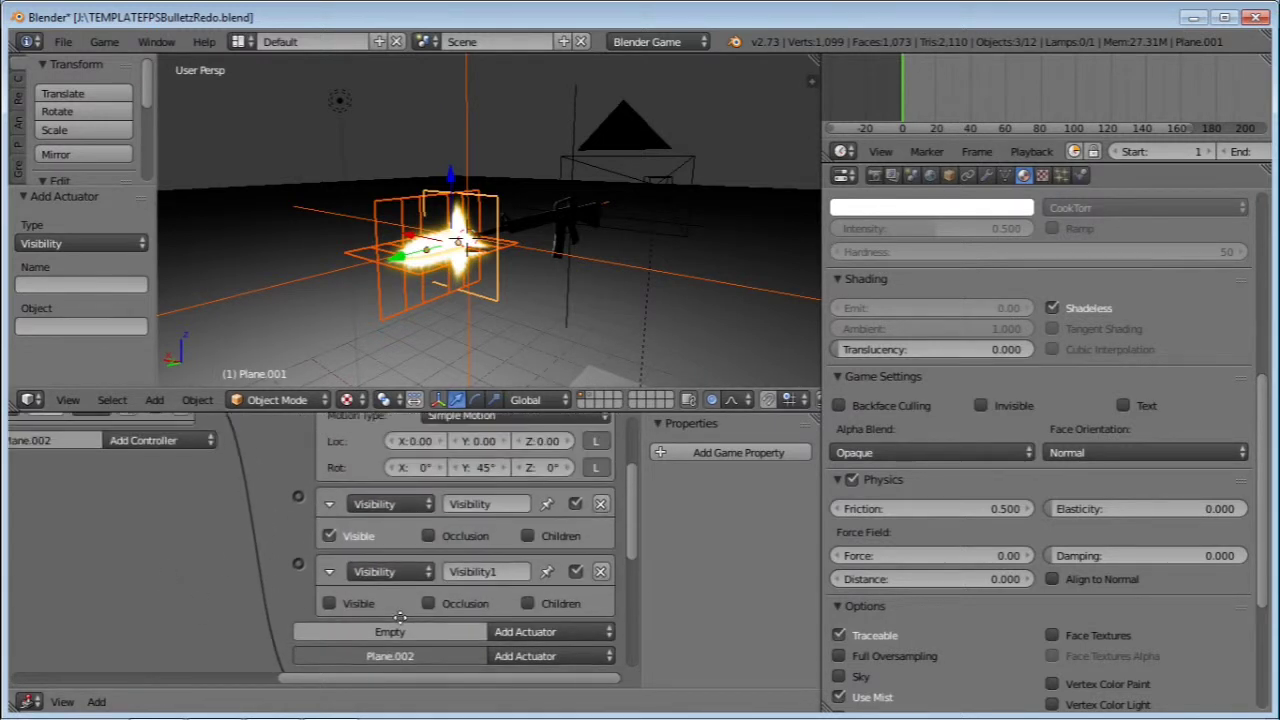
{"action": "left_click", "coordinate": [495, 508]}
{"action": "left_click", "coordinate": [478, 571]}
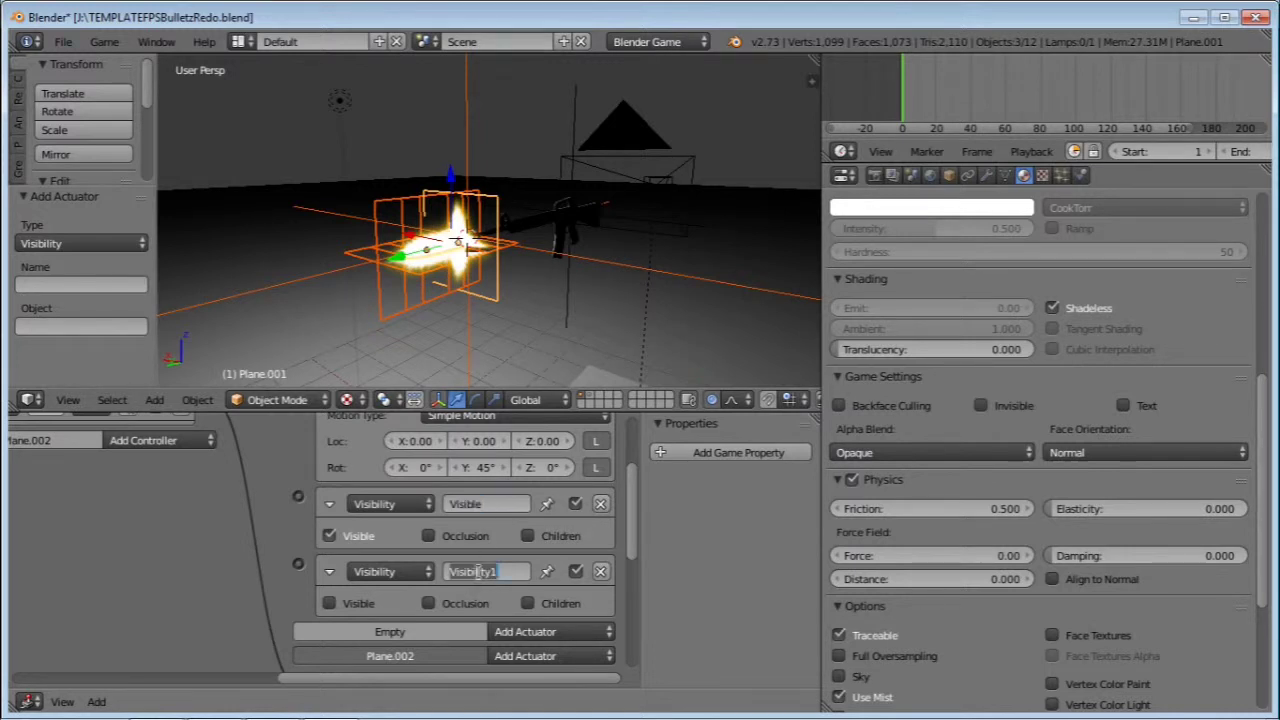
{"action": "key", "text": "BackSpace"}
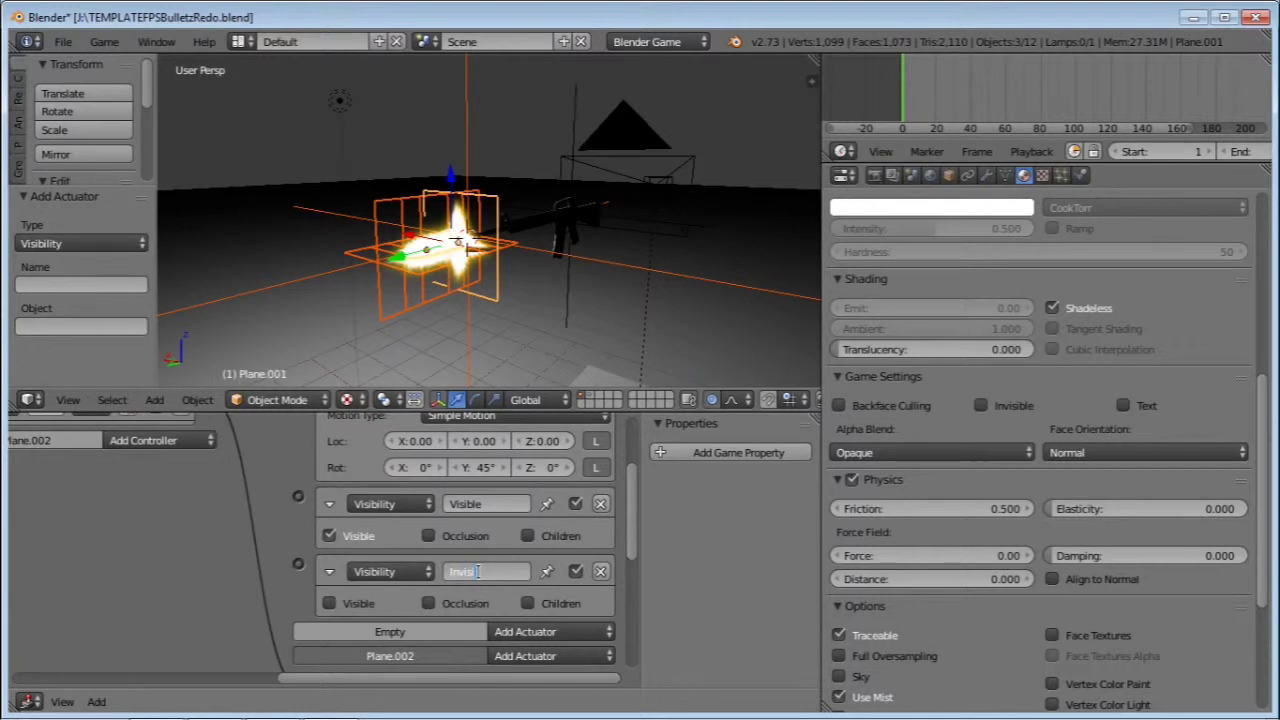
Step: Collapse the Motion and Visibility actuators of both flare planes to make the logic brick list compact
{"action": "left_click", "coordinate": [330, 504]}
{"action": "left_click", "coordinate": [331, 538]}
{"action": "middle_click_drag", "start_coordinate": [422, 578], "coordinate": [426, 510]}
{"action": "left_click", "coordinate": [334, 568]}
{"action": "left_click", "coordinate": [333, 603]}
{"action": "scroll", "coordinate": [333, 605], "scroll_direction": "down", "scroll_amount": 1}
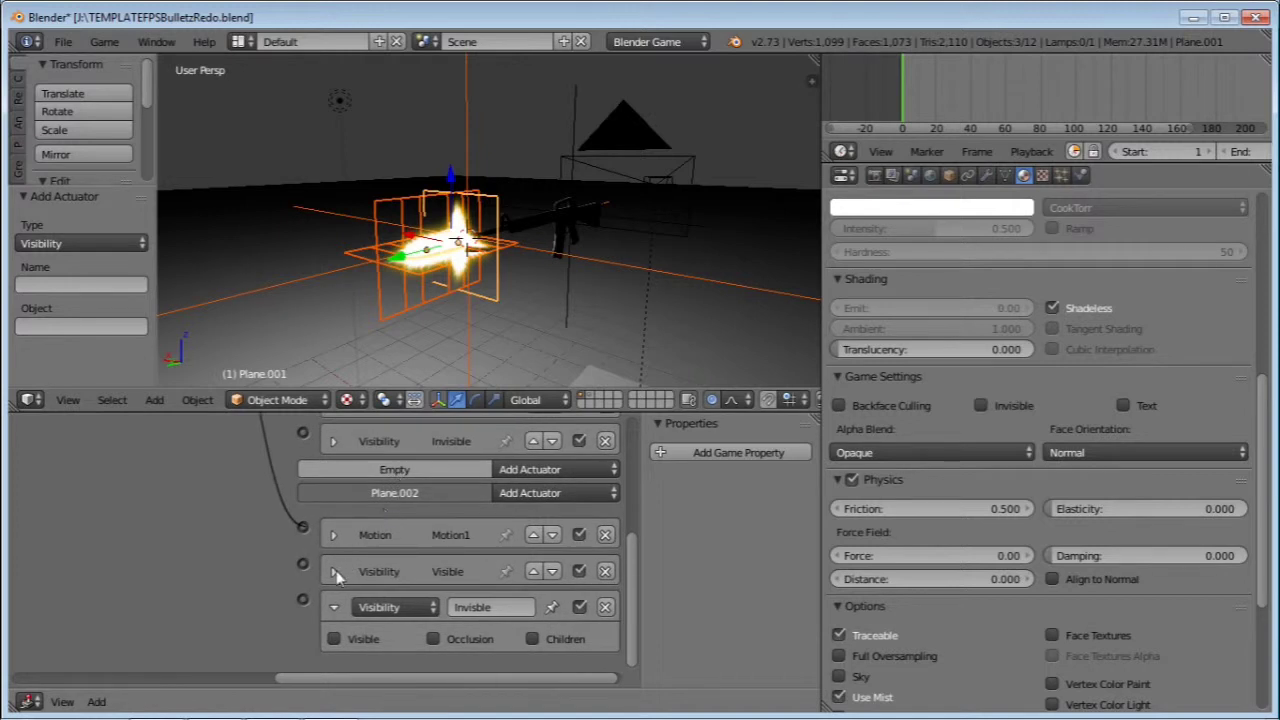
{"action": "left_click", "coordinate": [333, 607]}
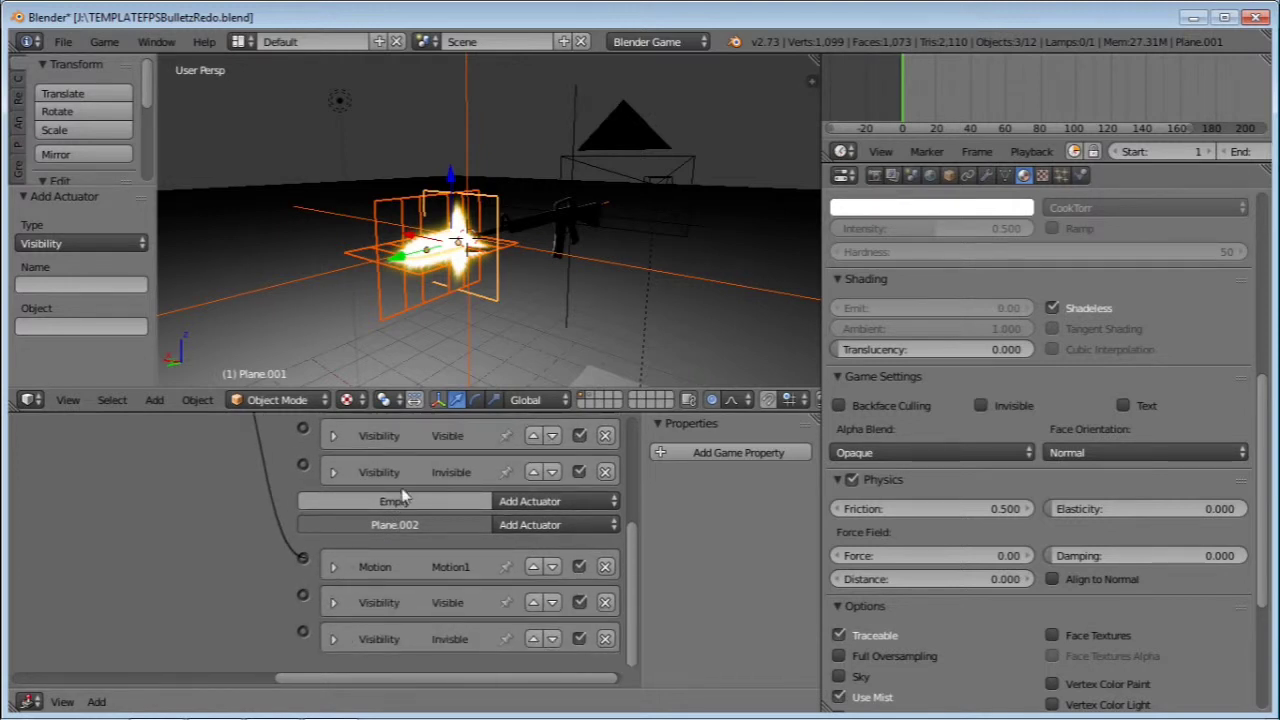
{"action": "scroll", "coordinate": [390, 515], "scroll_direction": "up", "scroll_amount": 4}
{"action": "left_click", "coordinate": [333, 438]}
{"action": "scroll", "coordinate": [357, 480], "scroll_direction": "down", "scroll_amount": 1}
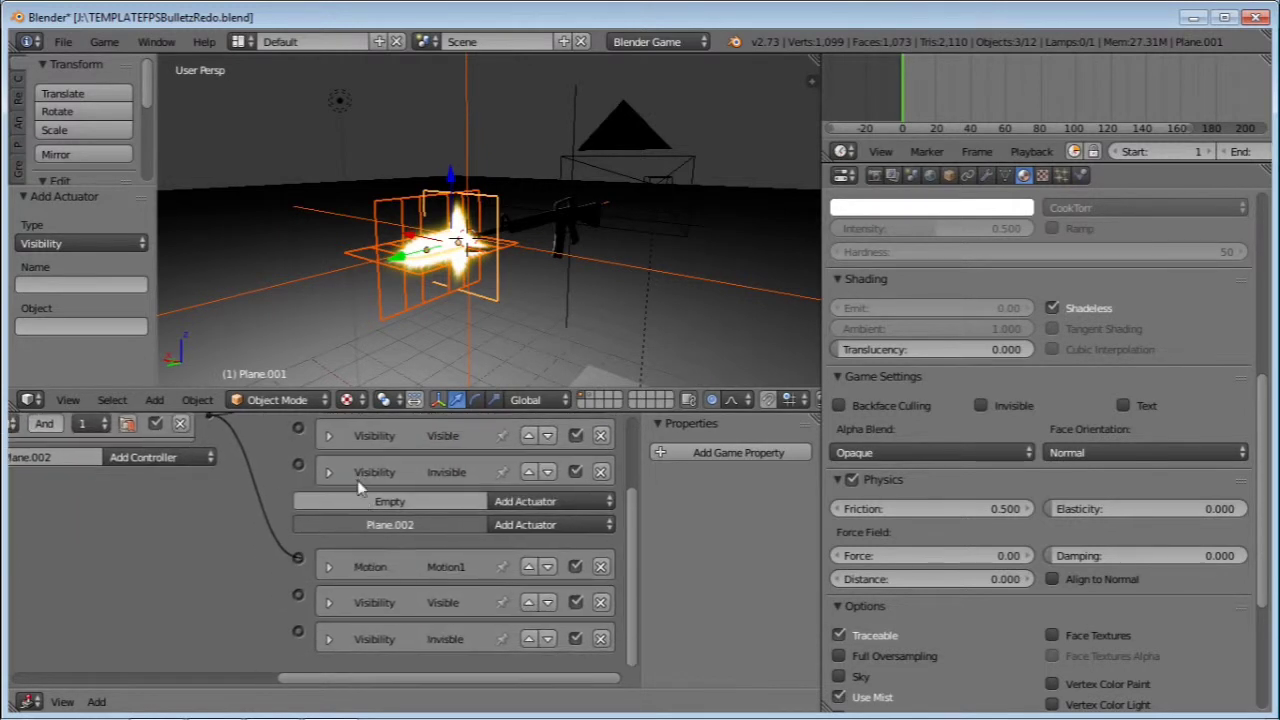
Step: Enlarge the Logic Editor in height and width to make room for the sensors, controllers and actuators
{"action": "left_click_drag", "start_coordinate": [390, 413], "coordinate": [390, 232]}
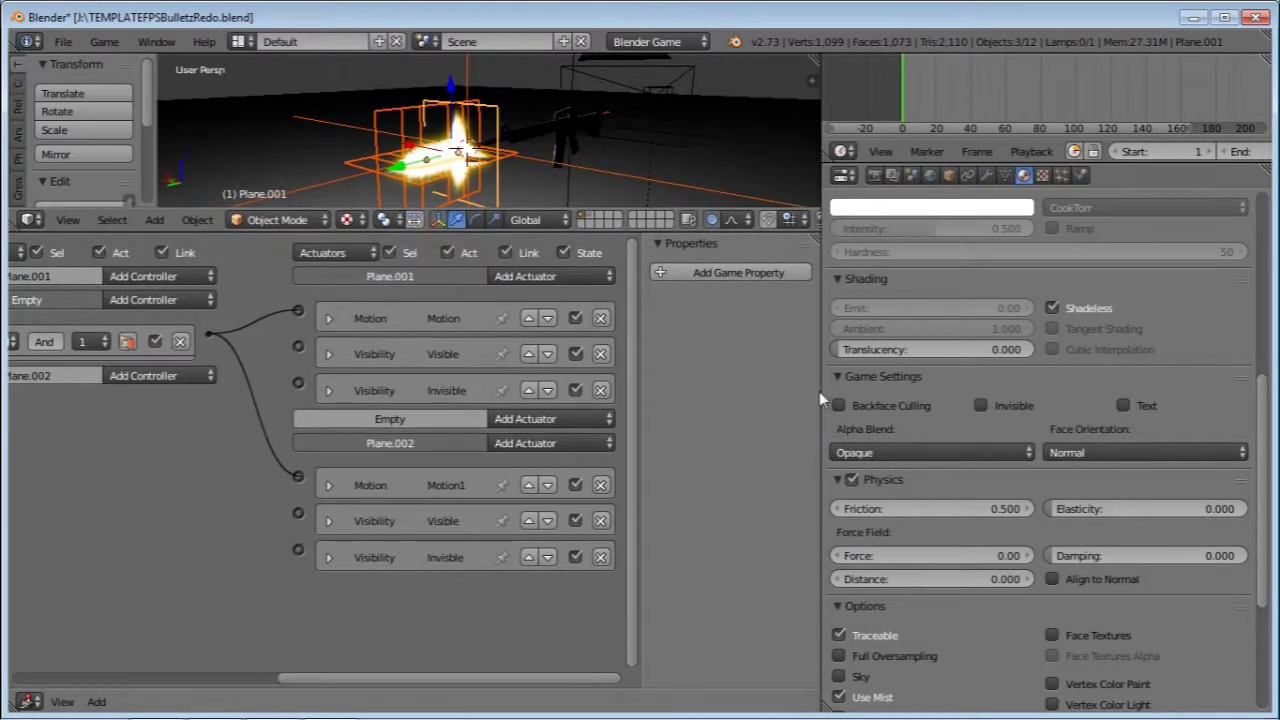
{"action": "left_click_drag", "start_coordinate": [819, 391], "coordinate": [1094, 373]}
{"action": "middle_click_drag", "start_coordinate": [493, 370], "coordinate": [728, 401]}
{"action": "scroll", "coordinate": [584, 171], "scroll_direction": "down", "scroll_amount": 5}
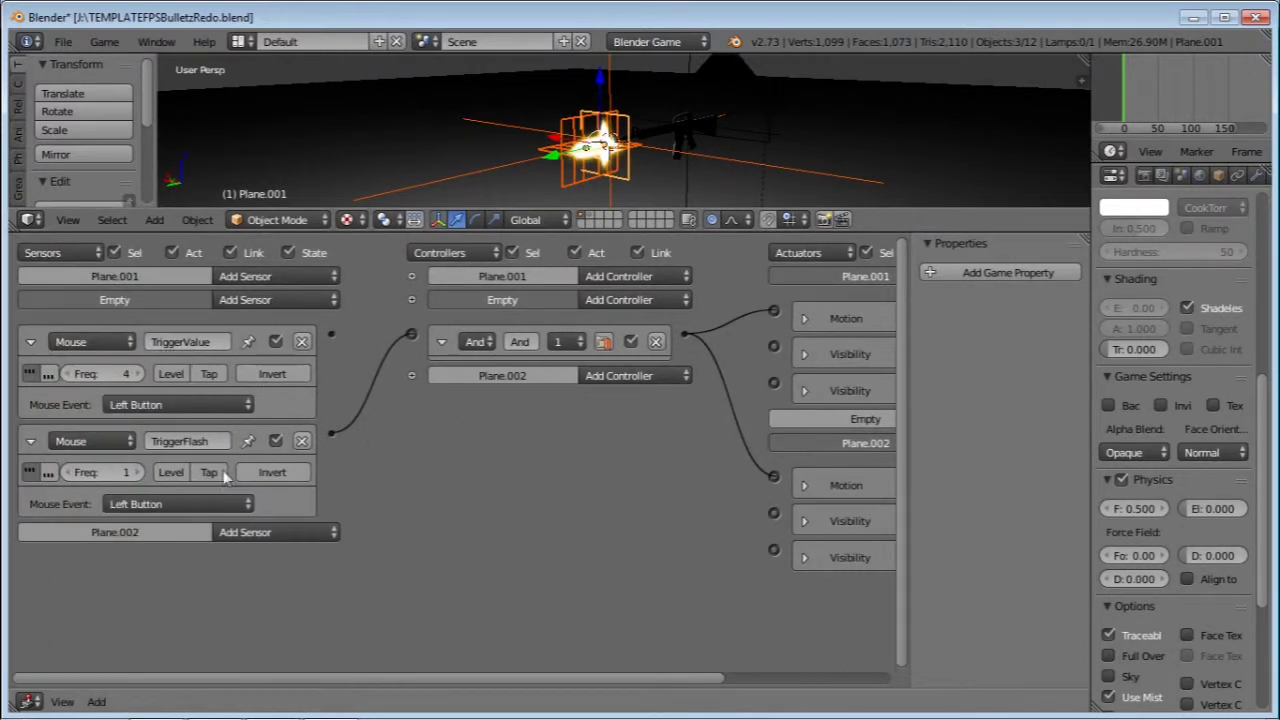
Step: Add two Property actuators to the empty and choose ToggleVisible as the property in both
{"action": "middle_click_drag", "start_coordinate": [332, 442], "coordinate": [121, 445]}
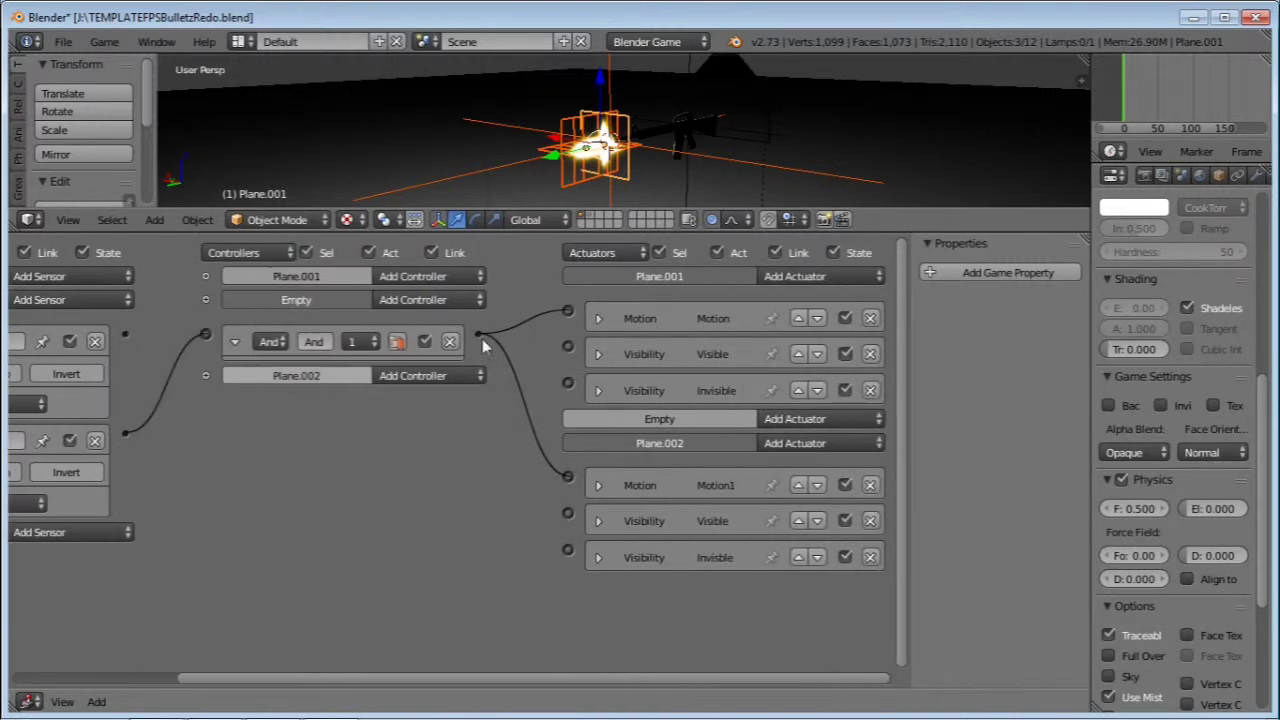
{"action": "left_click", "coordinate": [787, 419]}
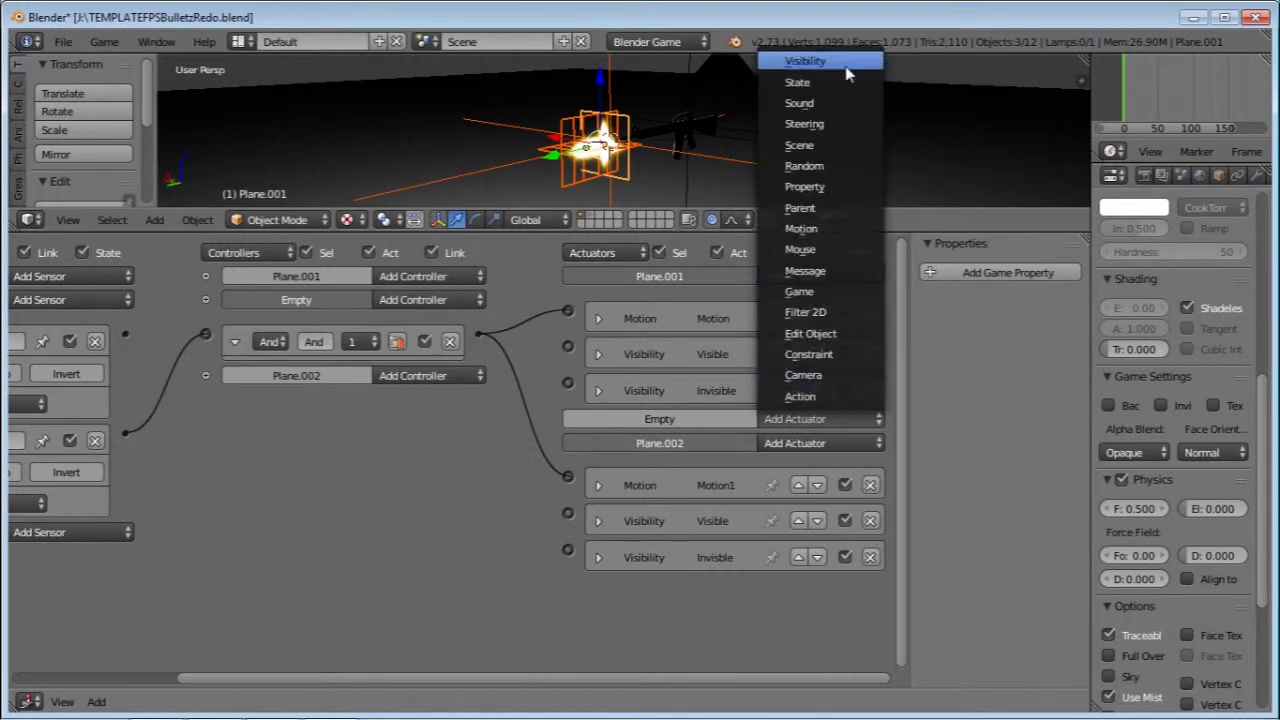
{"action": "left_click", "coordinate": [830, 187]}
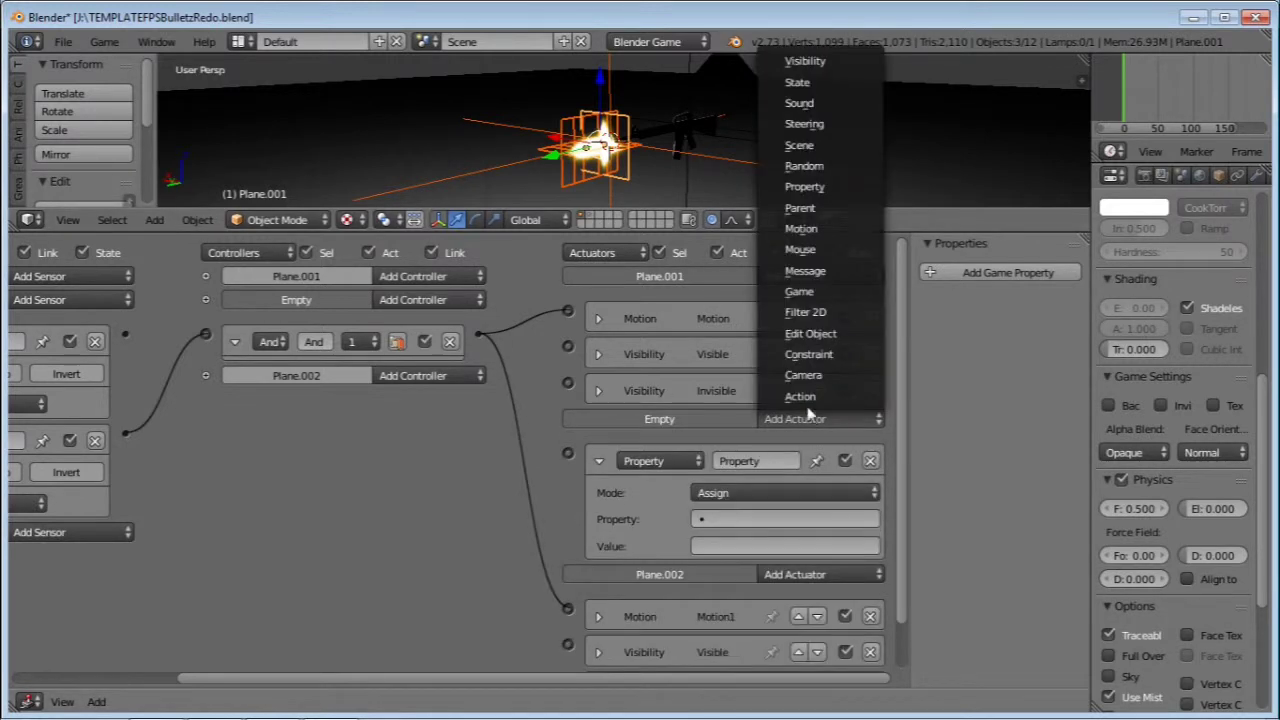
{"action": "left_click", "coordinate": [805, 187]}
{"action": "scroll", "coordinate": [745, 430], "scroll_direction": "down", "scroll_amount": 3}
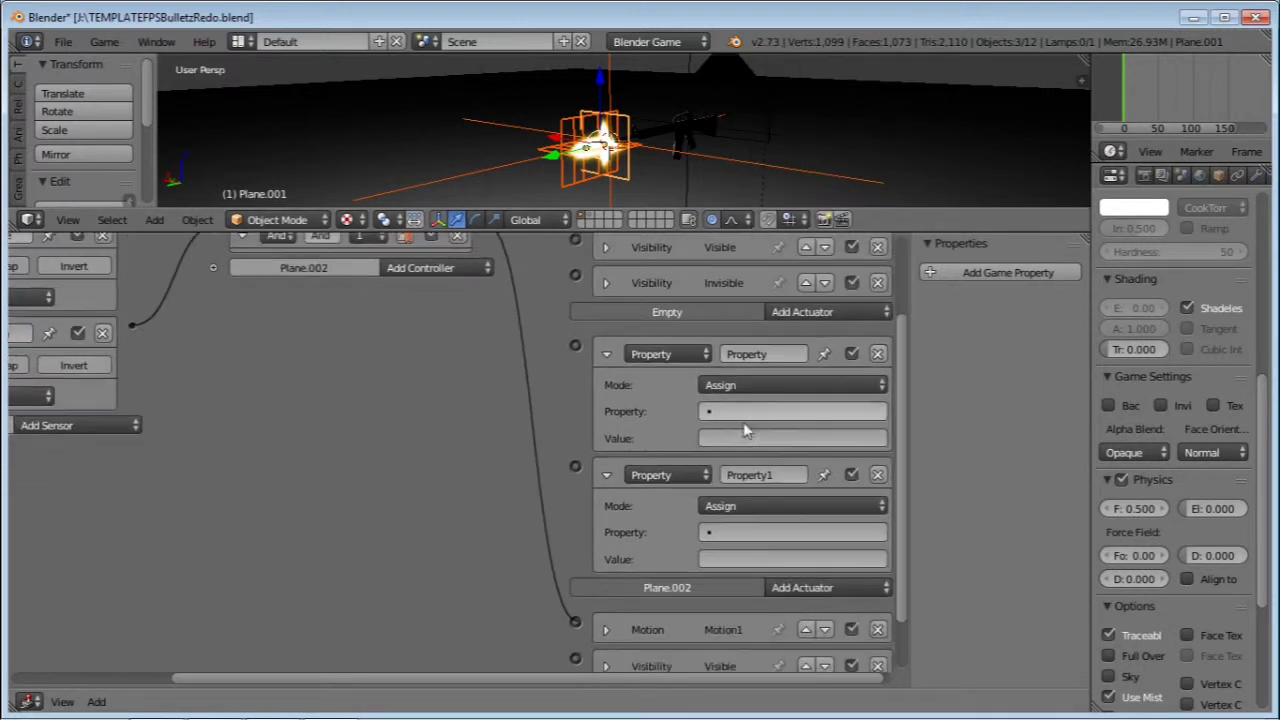
{"action": "left_click", "coordinate": [748, 413]}
{"action": "left_click", "coordinate": [769, 458]}
{"action": "left_click", "coordinate": [752, 532]}
Step: Delete the empty's second Property actuator and set the remaining ToggleVisible actuator's mode to Toggle
{"action": "left_click", "coordinate": [757, 354]}
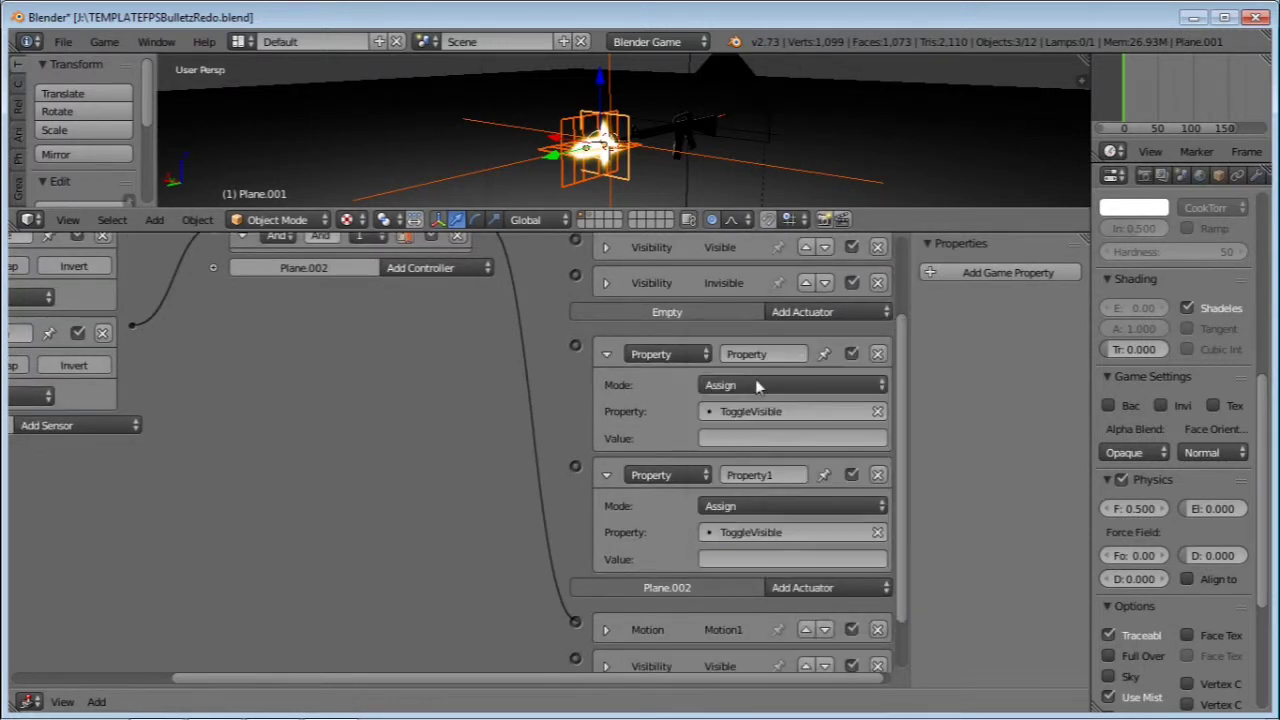
{"action": "left_click", "coordinate": [731, 438]}
{"action": "left_click", "coordinate": [877, 475]}
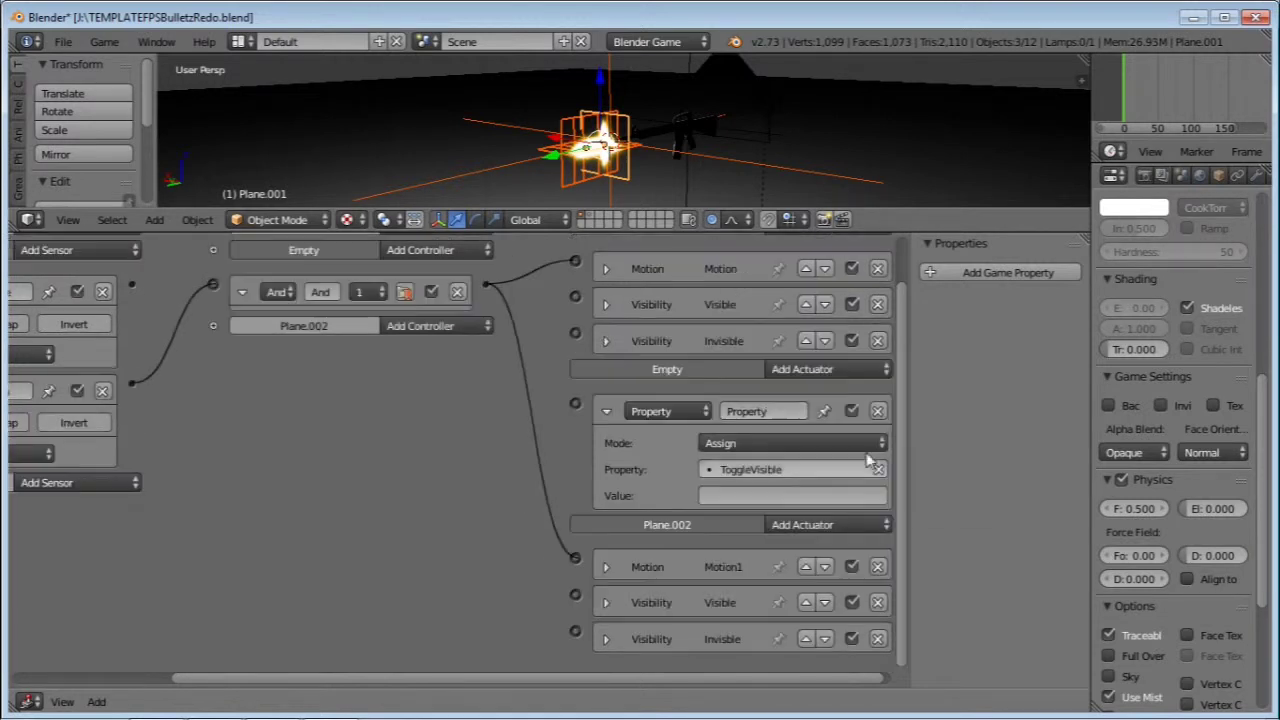
{"action": "left_click", "coordinate": [785, 443]}
{"action": "left_click", "coordinate": [756, 356]}
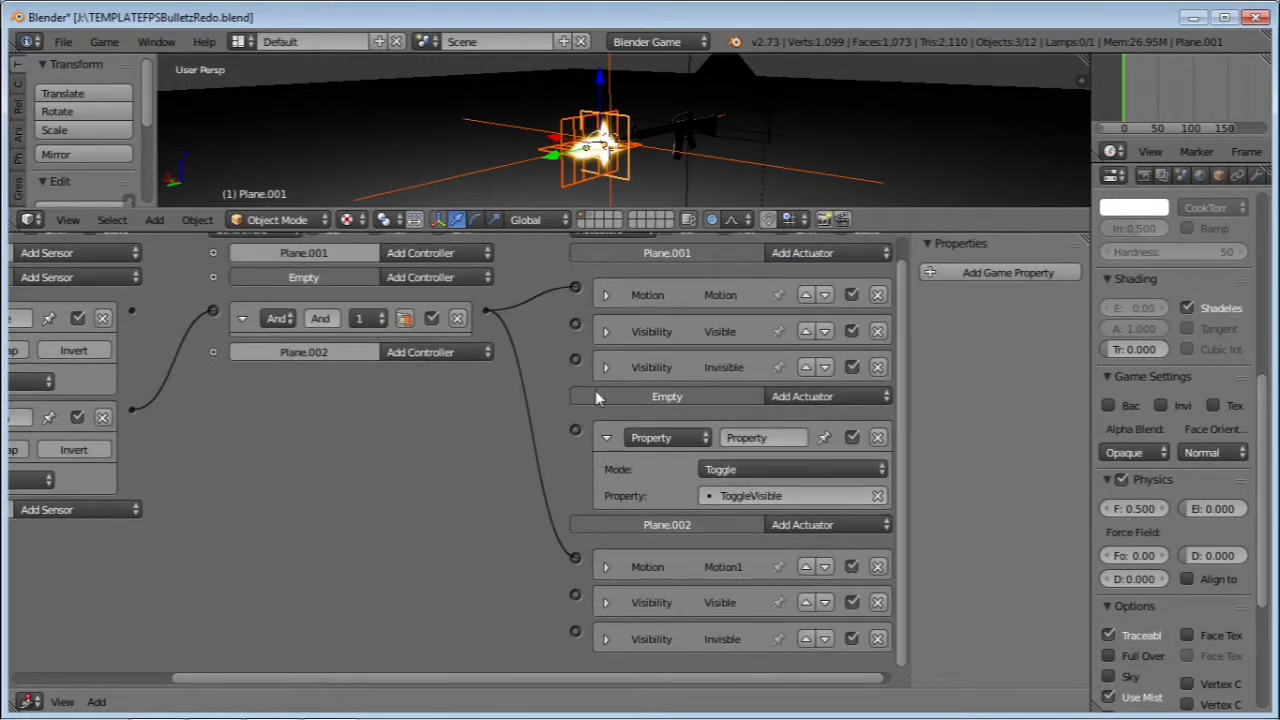
Step: Link the empty's And controller to its ToggleVisible Property actuator
{"action": "middle_click_drag", "start_coordinate": [592, 414], "coordinate": [663, 430]}
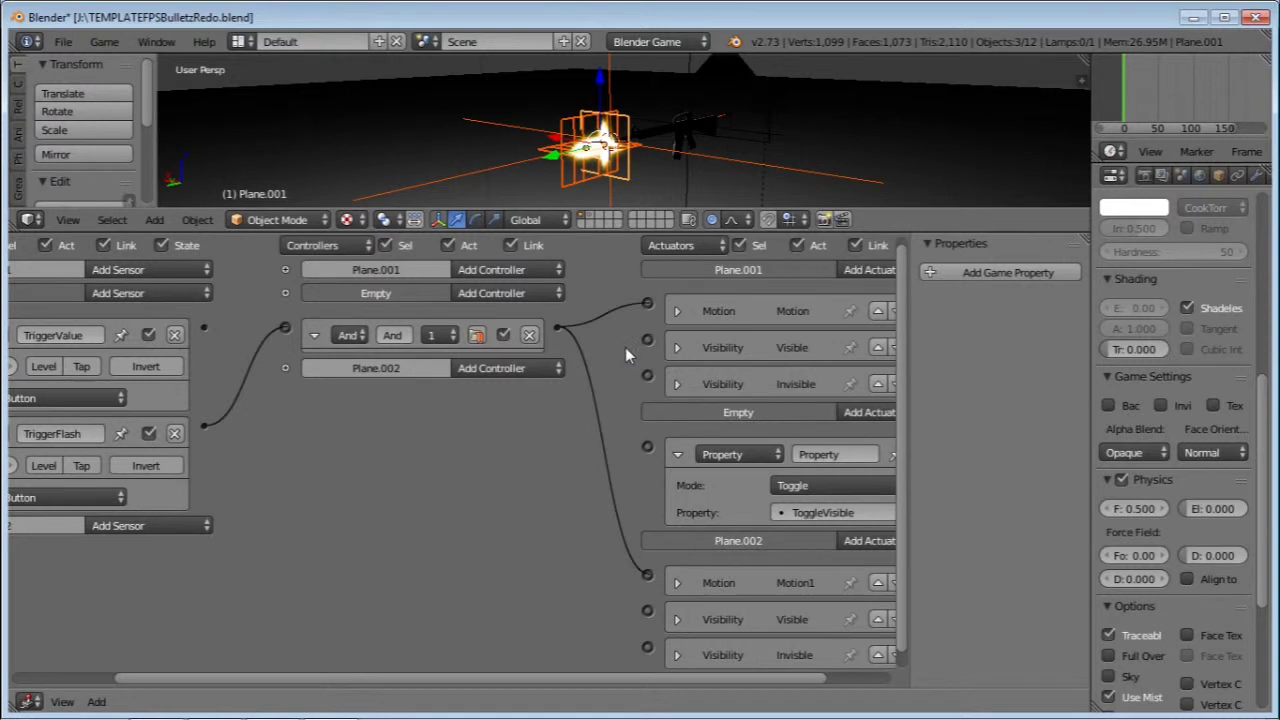
{"action": "middle_click_drag", "start_coordinate": [625, 347], "coordinate": [753, 352]}
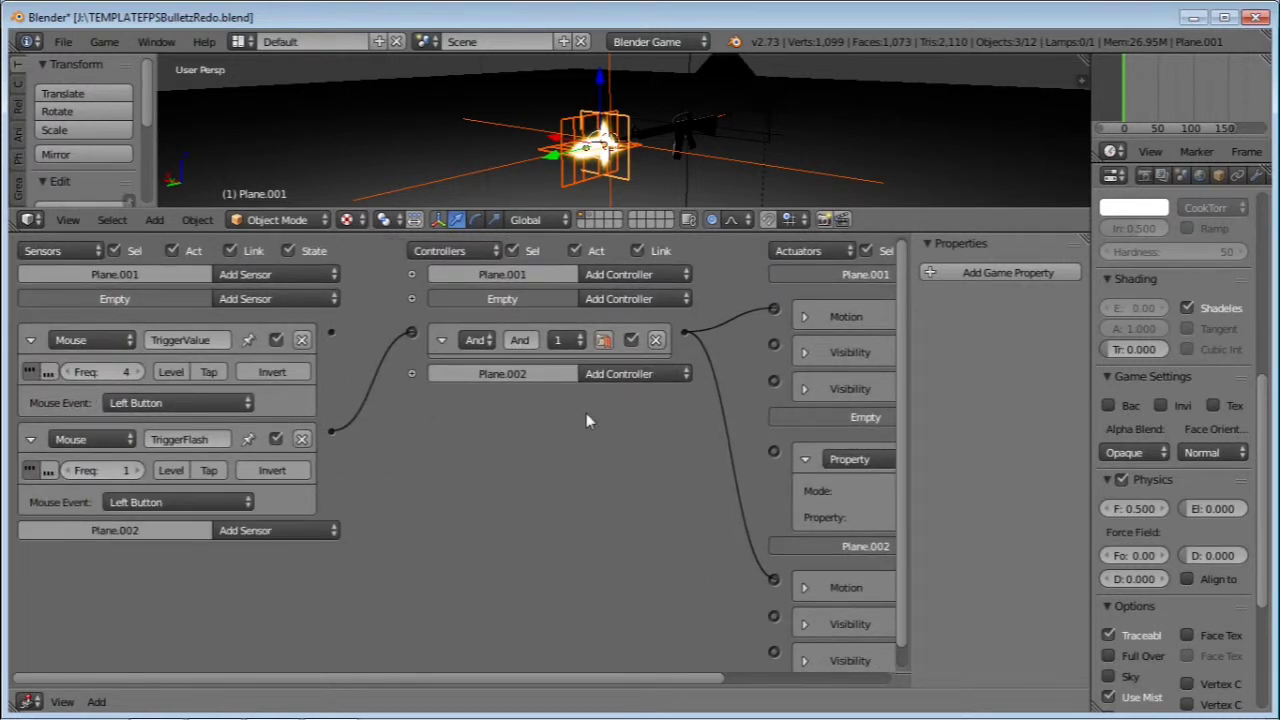
{"action": "middle_click_drag", "start_coordinate": [562, 329], "coordinate": [372, 315]}
{"action": "left_click_drag", "start_coordinate": [494, 318], "coordinate": [584, 440]}
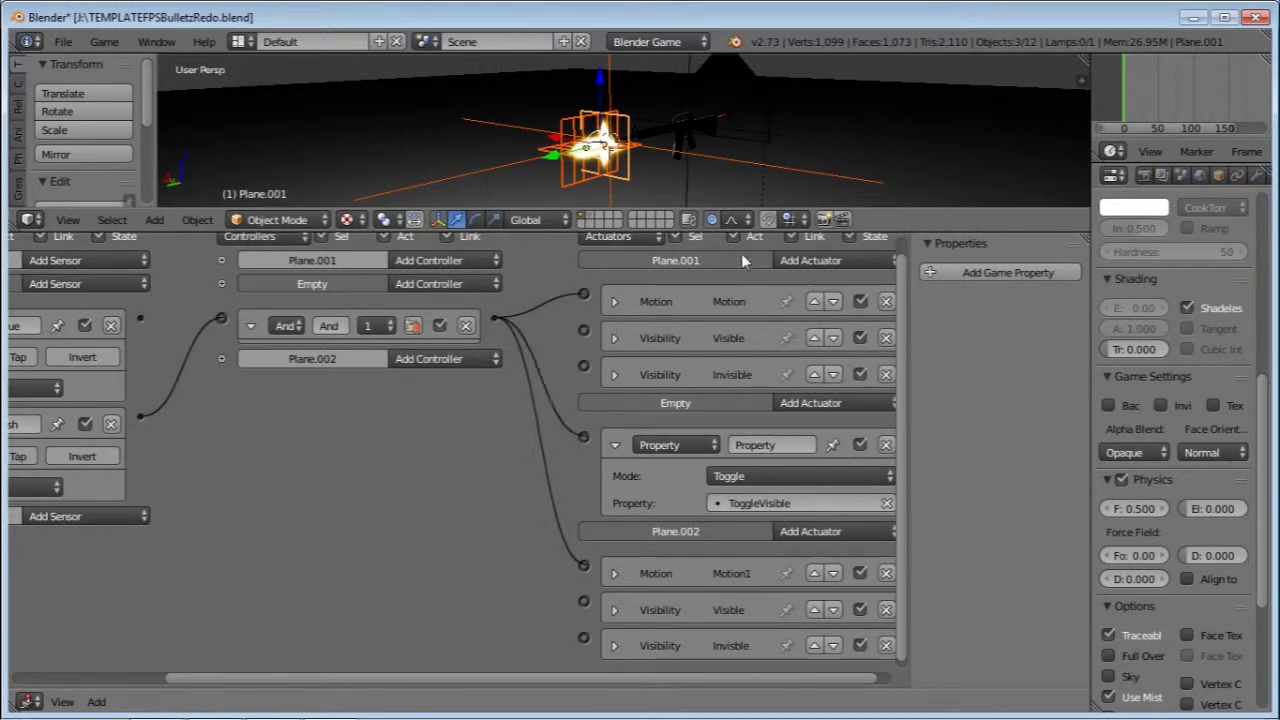
Step: Enlarge the 3D view and, with the flare planes' parent empty selected, run the game to test the ToggleVisible property when firing
{"action": "left_click_drag", "start_coordinate": [745, 231], "coordinate": [714, 664]}
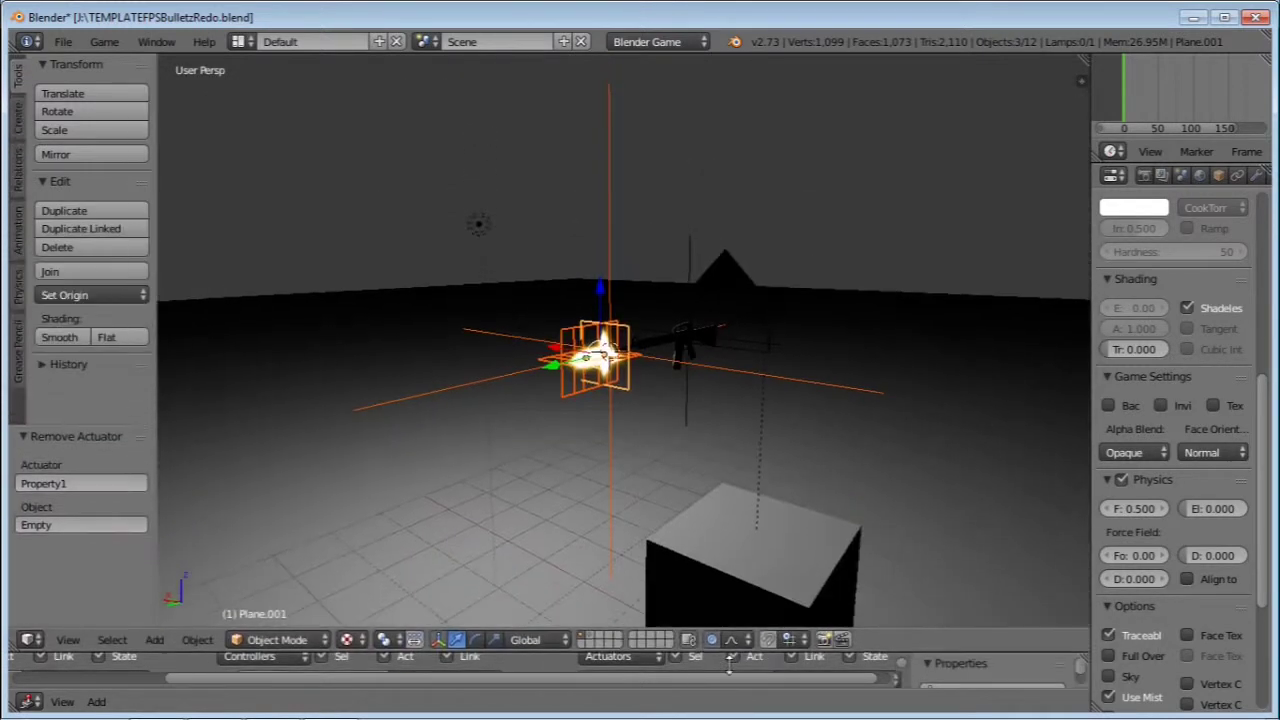
{"action": "key", "text": "bracketleft"}
{"action": "key", "text": "p"}
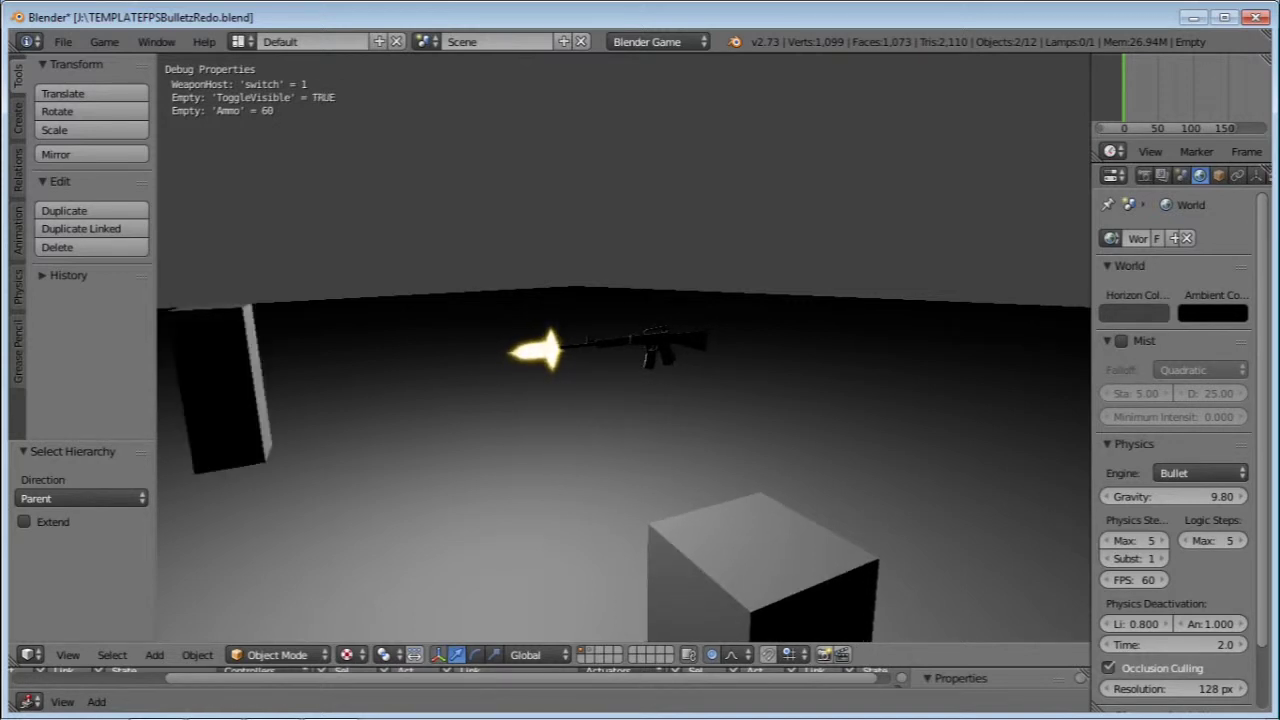
Step: Stop the game, enlarge the logic editor to check the TriggerFlash sensor, and run the game again to observe the ToggleVisible property
{"action": "key", "text": "Escape"}
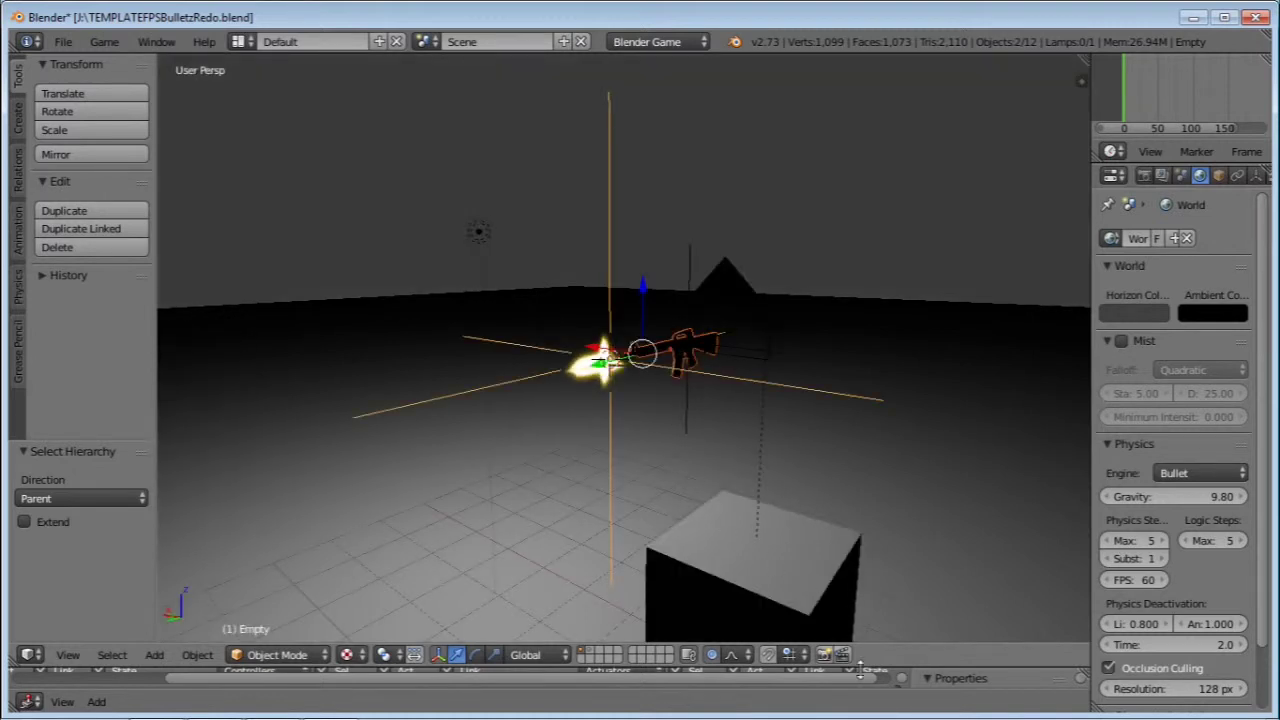
{"action": "left_click_drag", "start_coordinate": [861, 670], "coordinate": [867, 356]}
{"action": "middle_click_drag", "start_coordinate": [418, 415], "coordinate": [603, 399]}
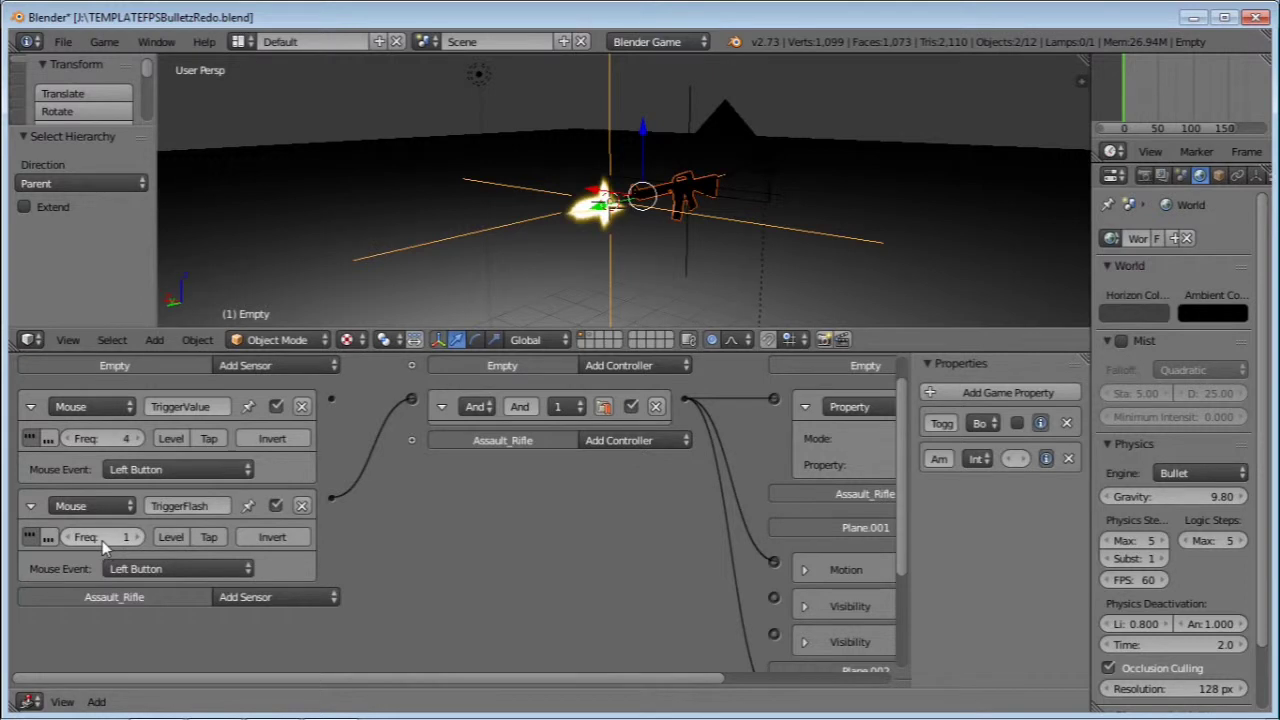
{"action": "key", "text": "p"}
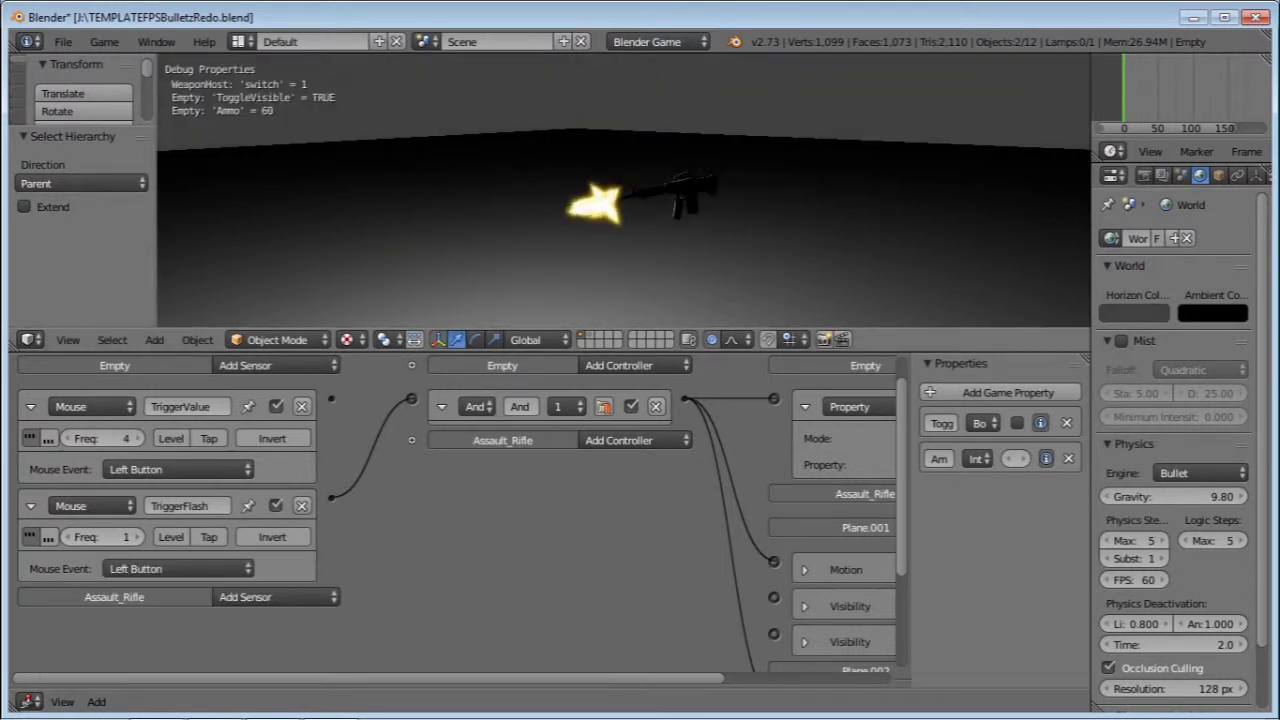
{"action": "key", "text": "Escape"}
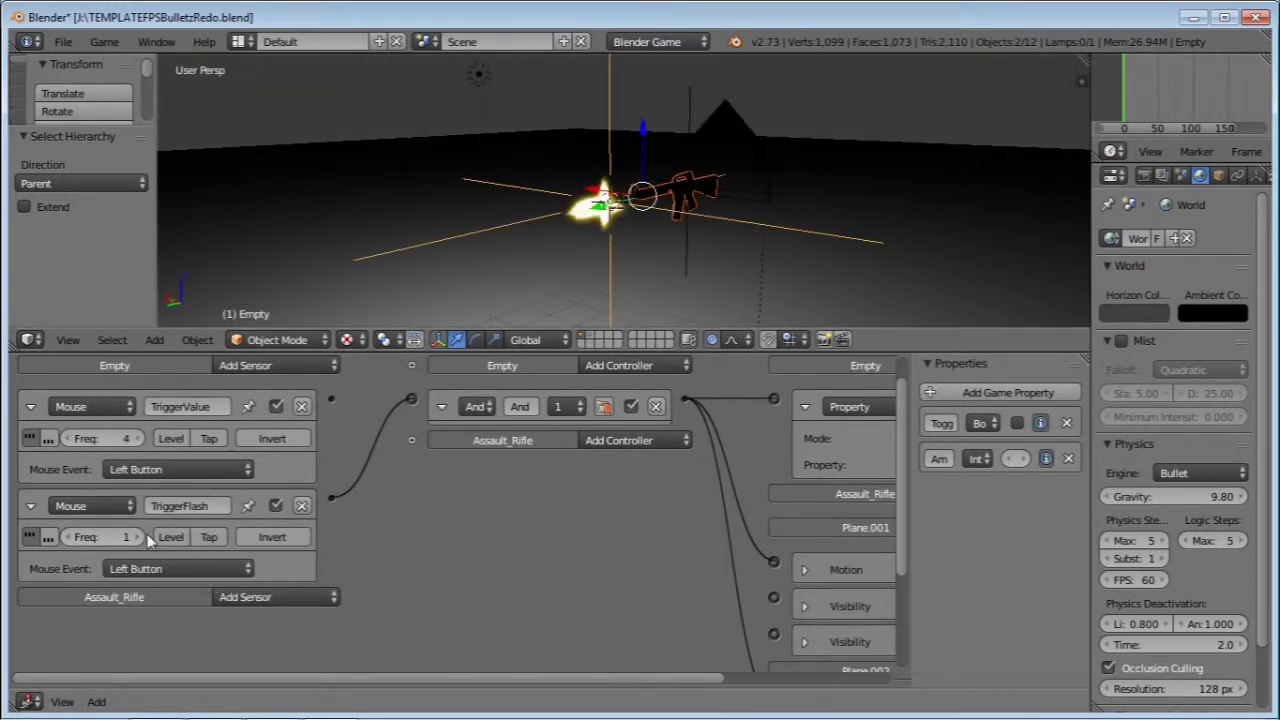
Step: Set the TriggerFlash sensor's frequency to 6 and run the game to test the toggling speed
{"action": "left_click", "coordinate": [98, 537]}
{"action": "type", "text": "6"}
{"action": "key", "text": "Return"}
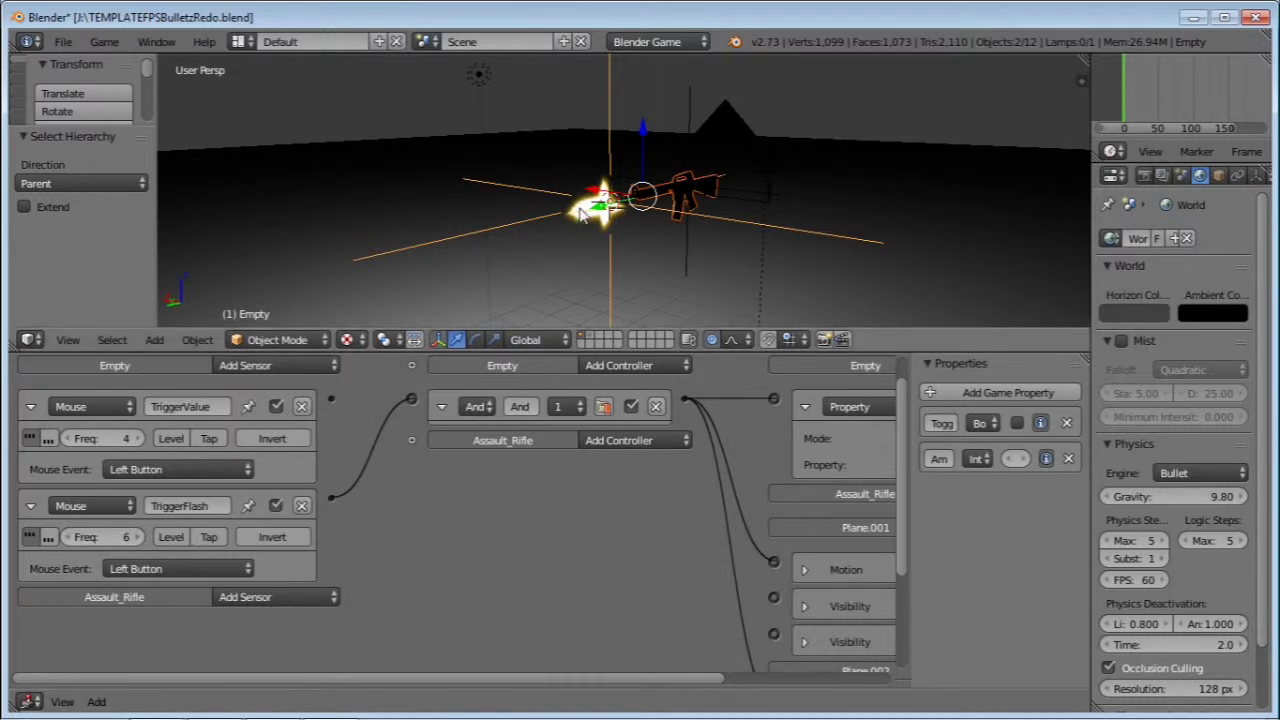
{"action": "key", "text": "p"}
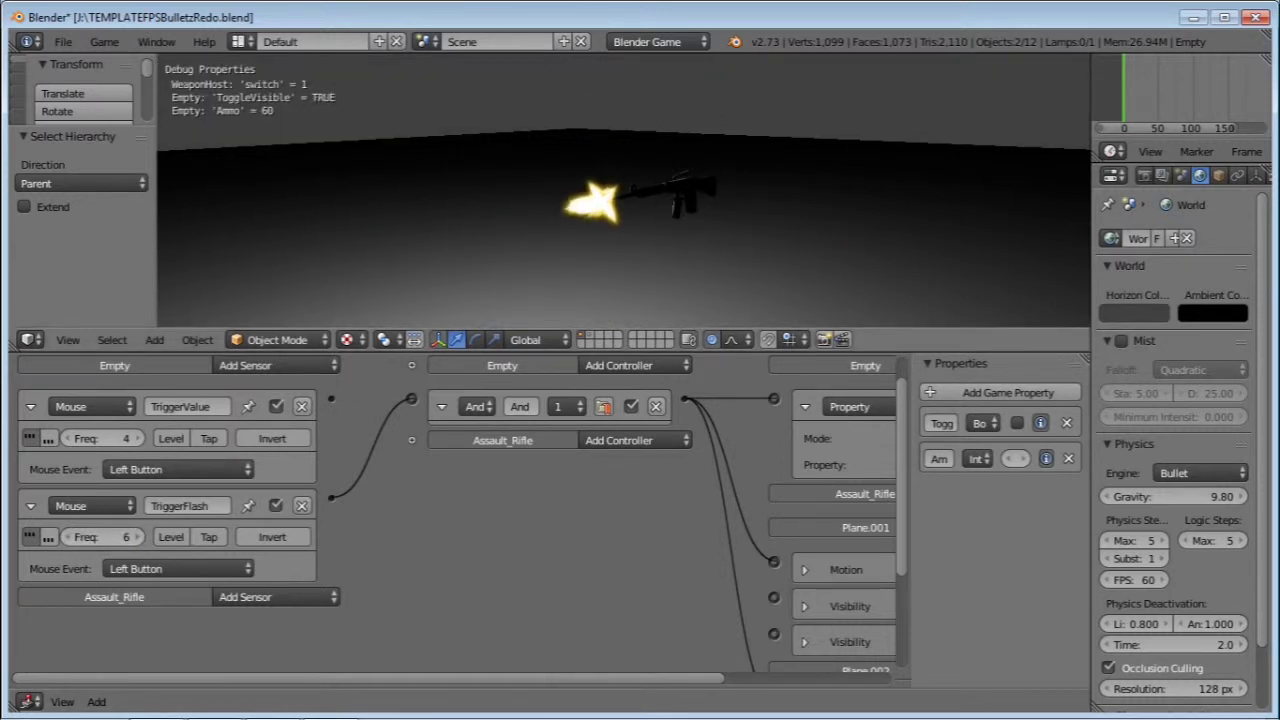
{"action": "key", "text": "Escape"}
Step: Return the TriggerFlash sensor's frequency to 1 and run the game to test it again
{"action": "left_click", "coordinate": [68, 537]}
{"action": "left_click", "coordinate": [68, 537]}
{"action": "left_click", "coordinate": [66, 537]}
{"action": "left_click", "coordinate": [66, 537]}
{"action": "left_click", "coordinate": [66, 537]}
{"action": "key", "text": "p"}
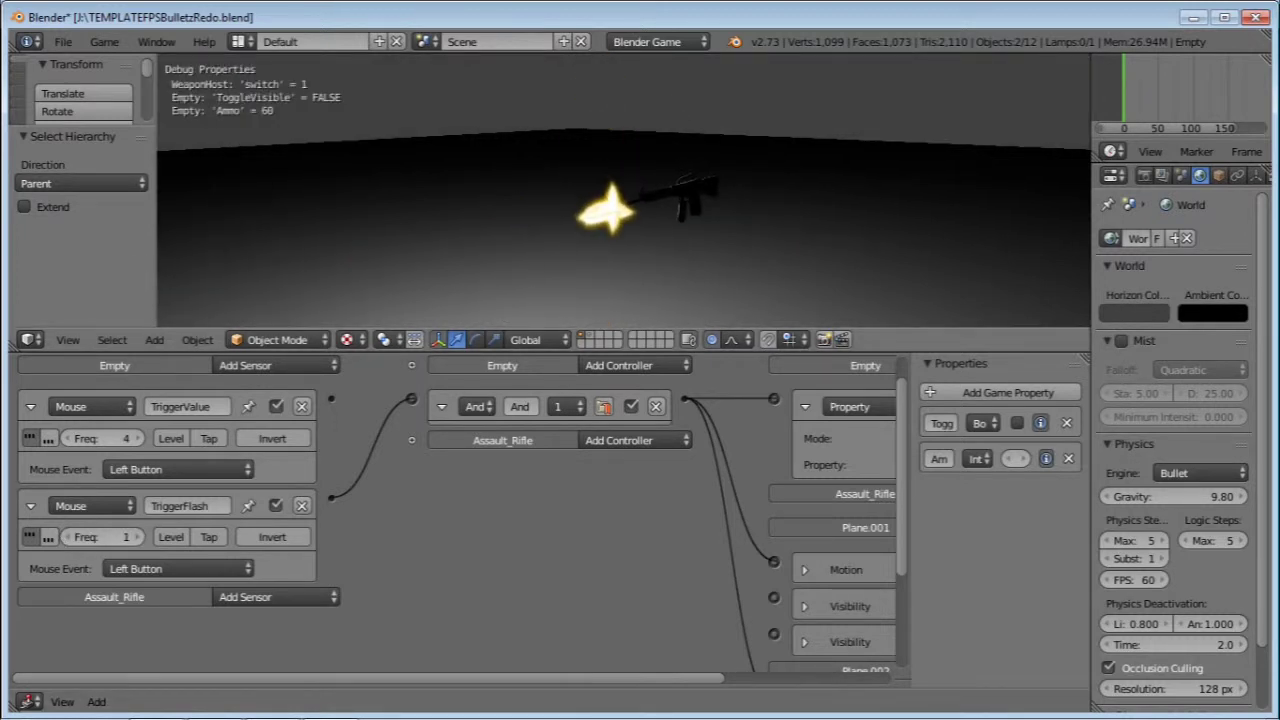
{"action": "key", "text": "Escape"}
Step: Collapse the empty's TriggerValue and TriggerFlash mouse sensors
{"action": "middle_click_drag", "start_coordinate": [608, 457], "coordinate": [561, 463]}
{"action": "middle_click_drag", "start_coordinate": [696, 482], "coordinate": [650, 513]}
{"action": "middle_click_drag", "start_coordinate": [545, 516], "coordinate": [349, 518]}
{"action": "middle_click_drag", "start_coordinate": [285, 457], "coordinate": [491, 457]}
{"action": "middle_click_drag", "start_coordinate": [292, 430], "coordinate": [306, 437]}
{"action": "scroll", "coordinate": [306, 437], "scroll_direction": "up", "scroll_amount": 1}
{"action": "left_click", "coordinate": [30, 438]}
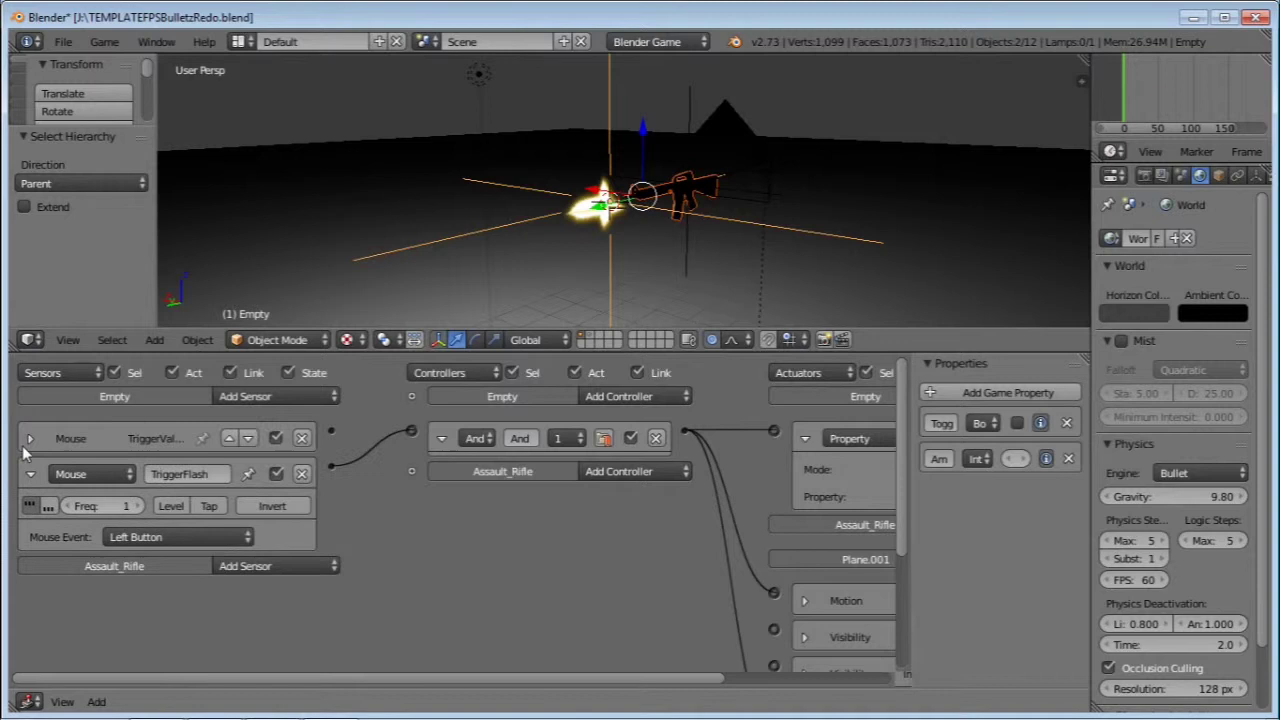
{"action": "left_click", "coordinate": [30, 474]}
Step: Add two Property sensors to the empty
{"action": "left_click", "coordinate": [288, 396]}
{"action": "left_click", "coordinate": [320, 607]}
{"action": "left_click", "coordinate": [304, 396]}
{"action": "left_click", "coordinate": [313, 608]}
Step: Make both Property sensors check ToggleVisible, with the value True in the first and False in the second
{"action": "scroll", "coordinate": [313, 612], "scroll_direction": "down", "scroll_amount": 5}
{"action": "left_click", "coordinate": [231, 423]}
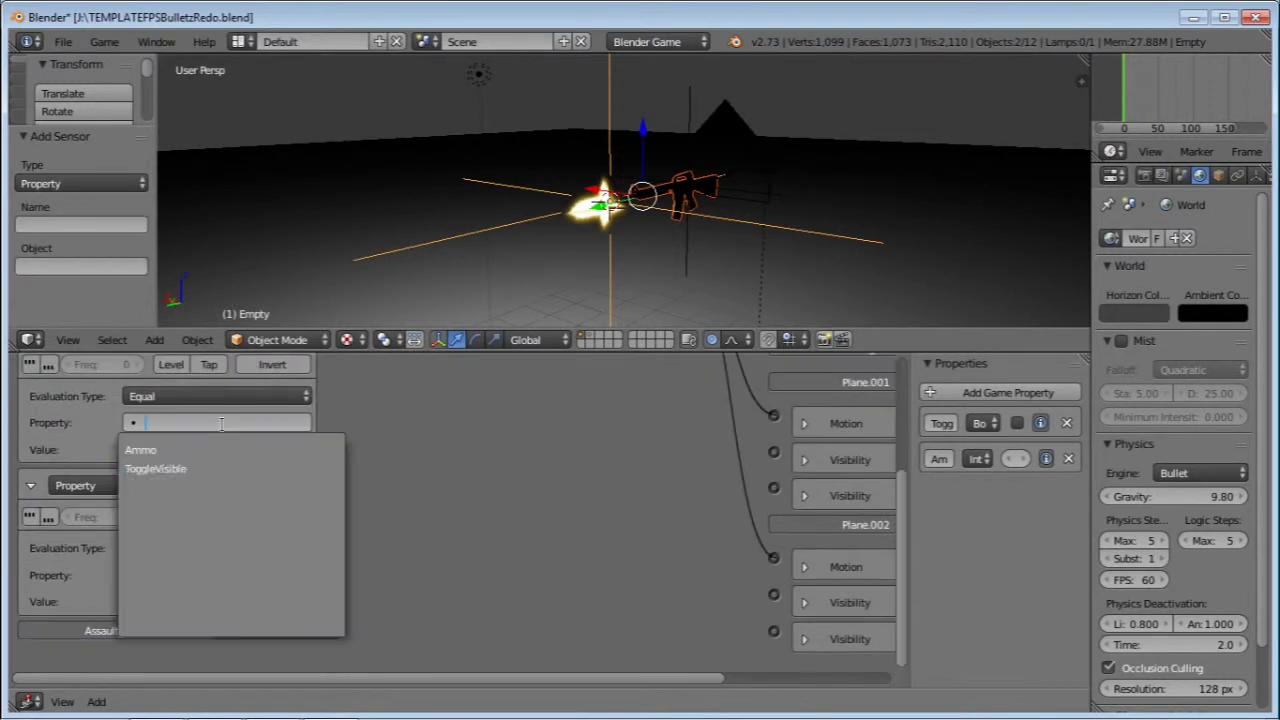
{"action": "left_click", "coordinate": [200, 466]}
{"action": "left_click", "coordinate": [185, 575]}
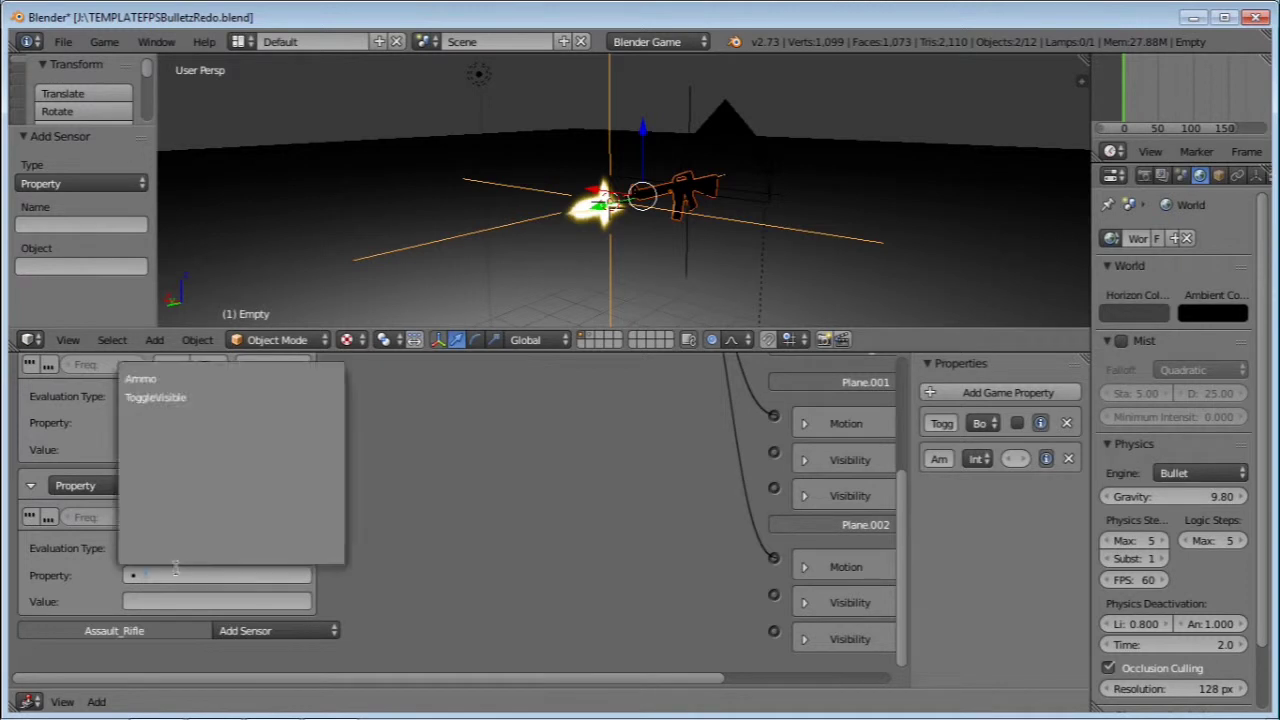
{"action": "left_click", "coordinate": [196, 397]}
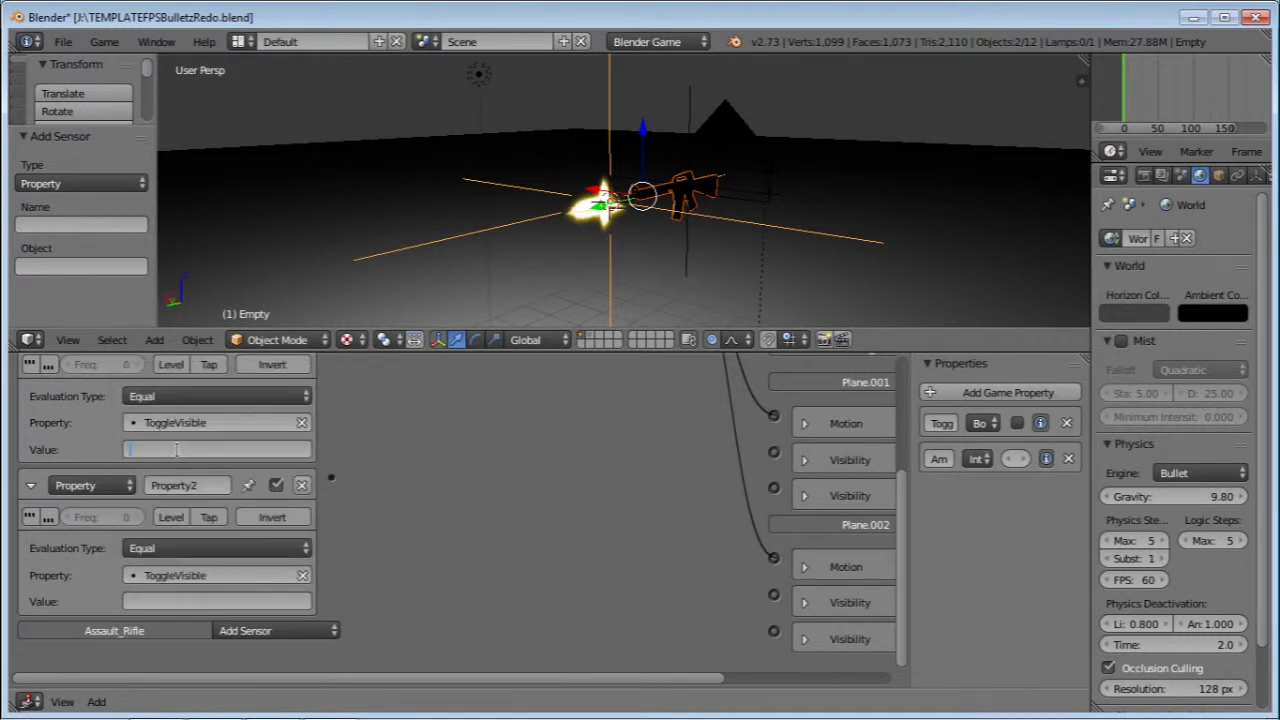
{"action": "key", "text": "Return"}
{"action": "left_click", "coordinate": [190, 596]}
{"action": "scroll", "coordinate": [490, 570], "scroll_direction": "down", "scroll_amount": 3}
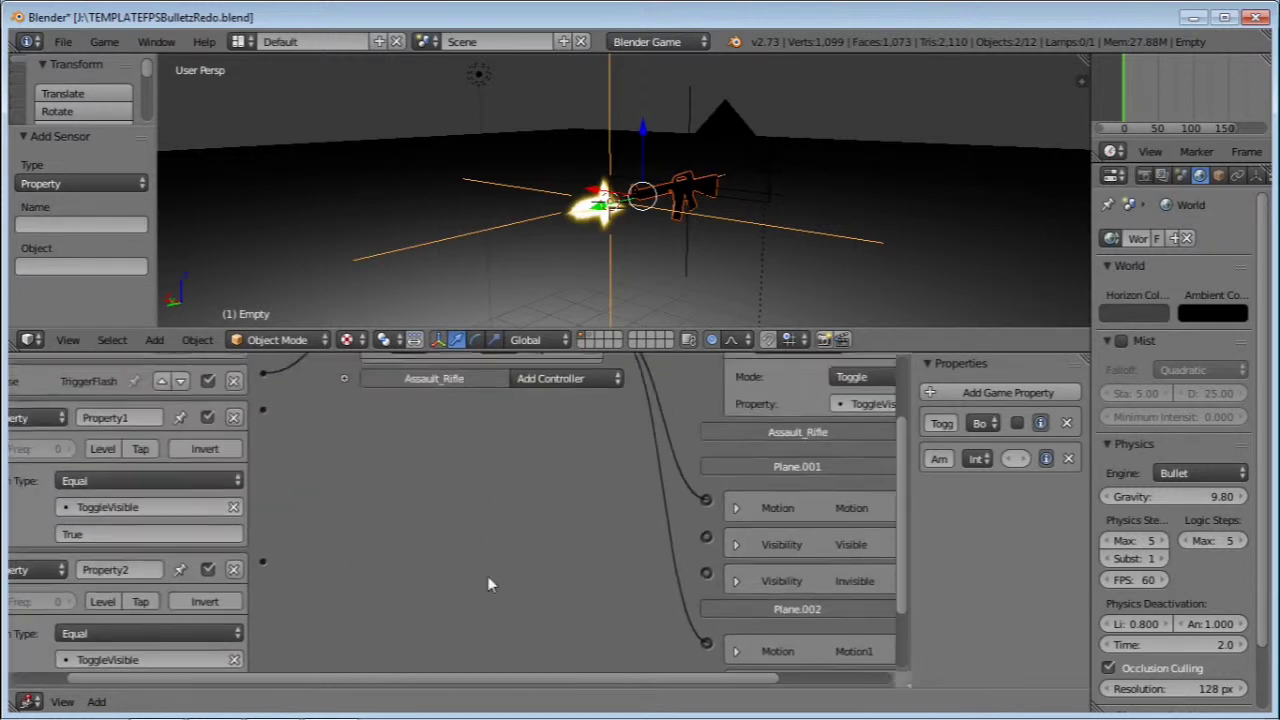
Step: Add two more And controllers to the empty
{"action": "scroll", "coordinate": [511, 404], "scroll_direction": "up", "scroll_amount": 2}
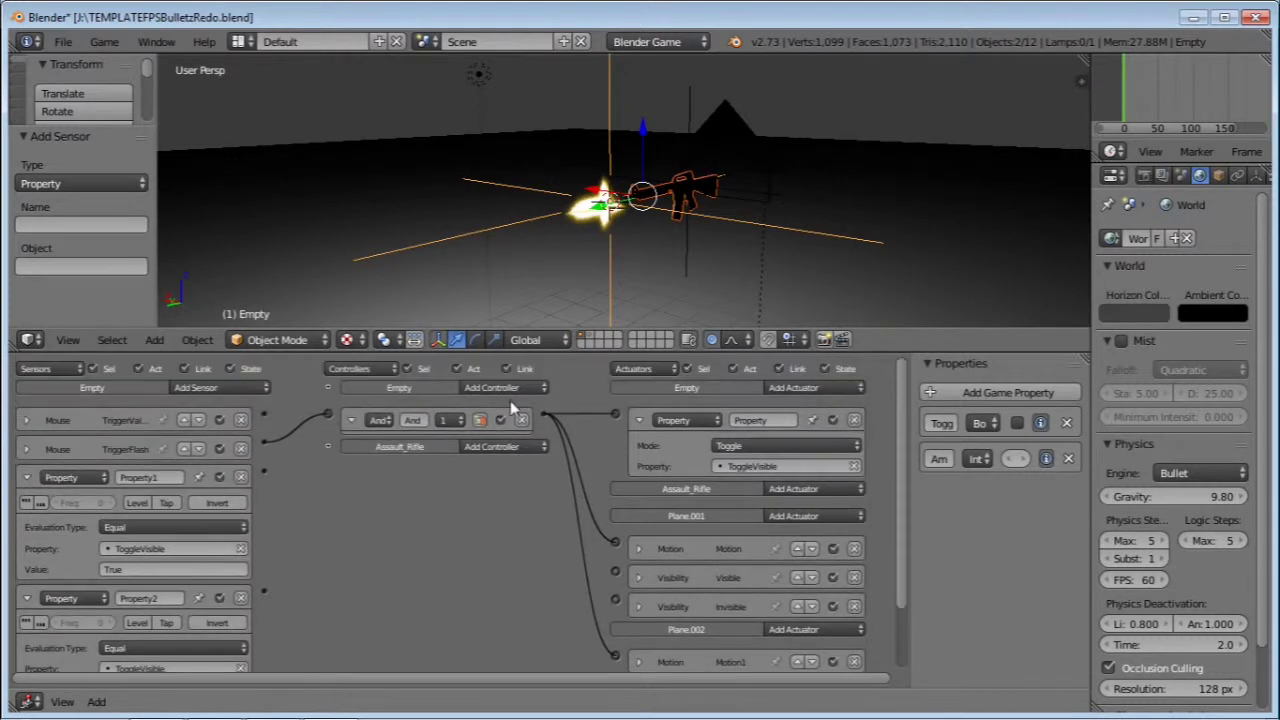
{"action": "left_click", "coordinate": [510, 389]}
{"action": "left_click", "coordinate": [514, 405]}
{"action": "left_click", "coordinate": [505, 388]}
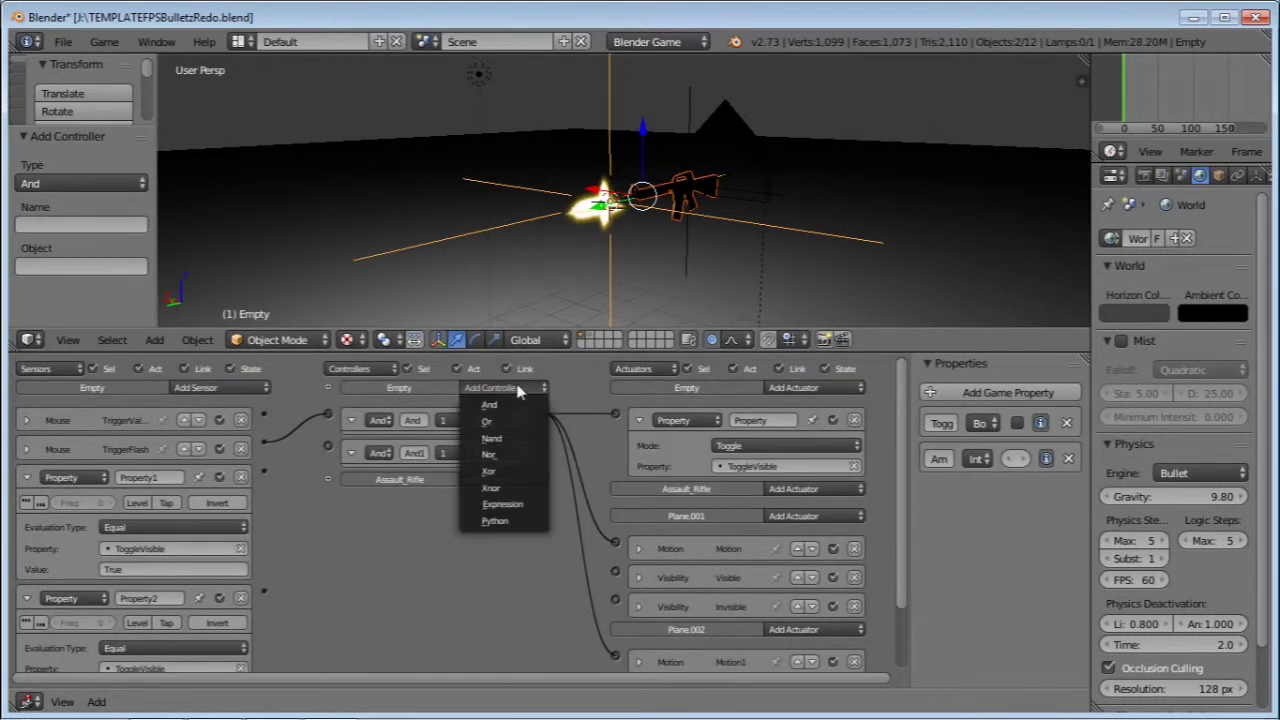
{"action": "left_click", "coordinate": [505, 404]}
Step: Link the Property1 sensor to the And1 controller and the Property2 sensor to the And2 controller
{"action": "scroll", "coordinate": [342, 470], "scroll_direction": "down", "scroll_amount": 1}
{"action": "scroll", "coordinate": [272, 465], "scroll_direction": "down", "scroll_amount": 1}
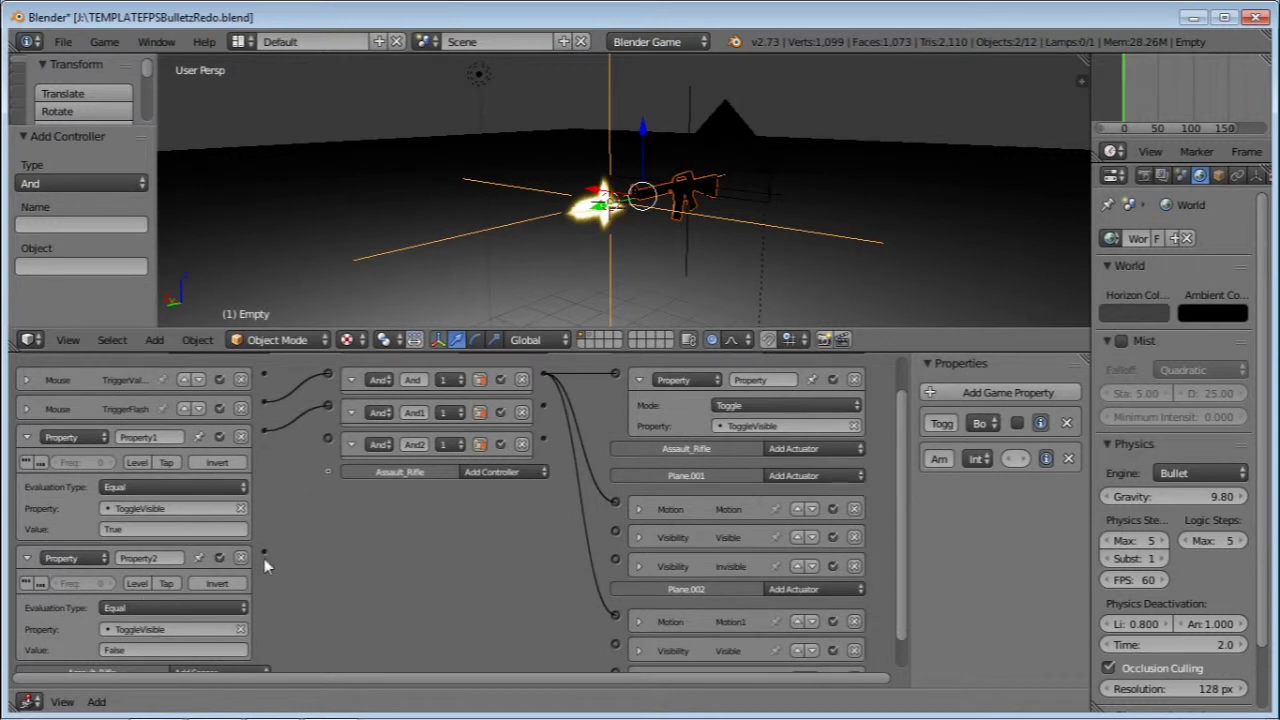
{"action": "left_click_drag", "start_coordinate": [322, 453], "coordinate": [327, 438]}
Step: Link the And1 controller to the Visible actuators of Plane.001 and Plane.002, and And2 to their Invisible actuators
{"action": "scroll", "coordinate": [703, 555], "scroll_direction": "up", "scroll_amount": 1}
{"action": "scroll", "coordinate": [672, 425], "scroll_direction": "down", "scroll_amount": 2}
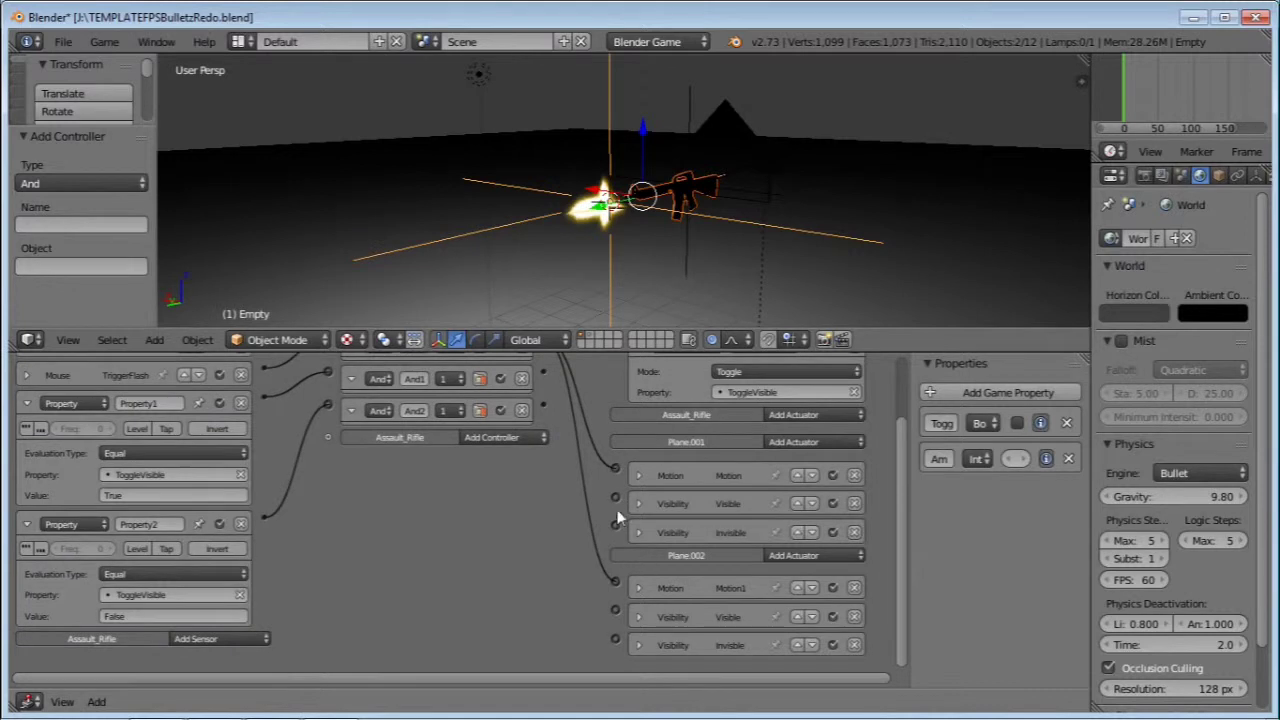
{"action": "scroll", "coordinate": [571, 470], "scroll_direction": "up", "scroll_amount": 2}
{"action": "left_click_drag", "start_coordinate": [583, 497], "coordinate": [618, 534]}
{"action": "left_click_drag", "start_coordinate": [543, 414], "coordinate": [614, 648]}
{"action": "scroll", "coordinate": [265, 388], "scroll_direction": "down", "scroll_amount": 1}
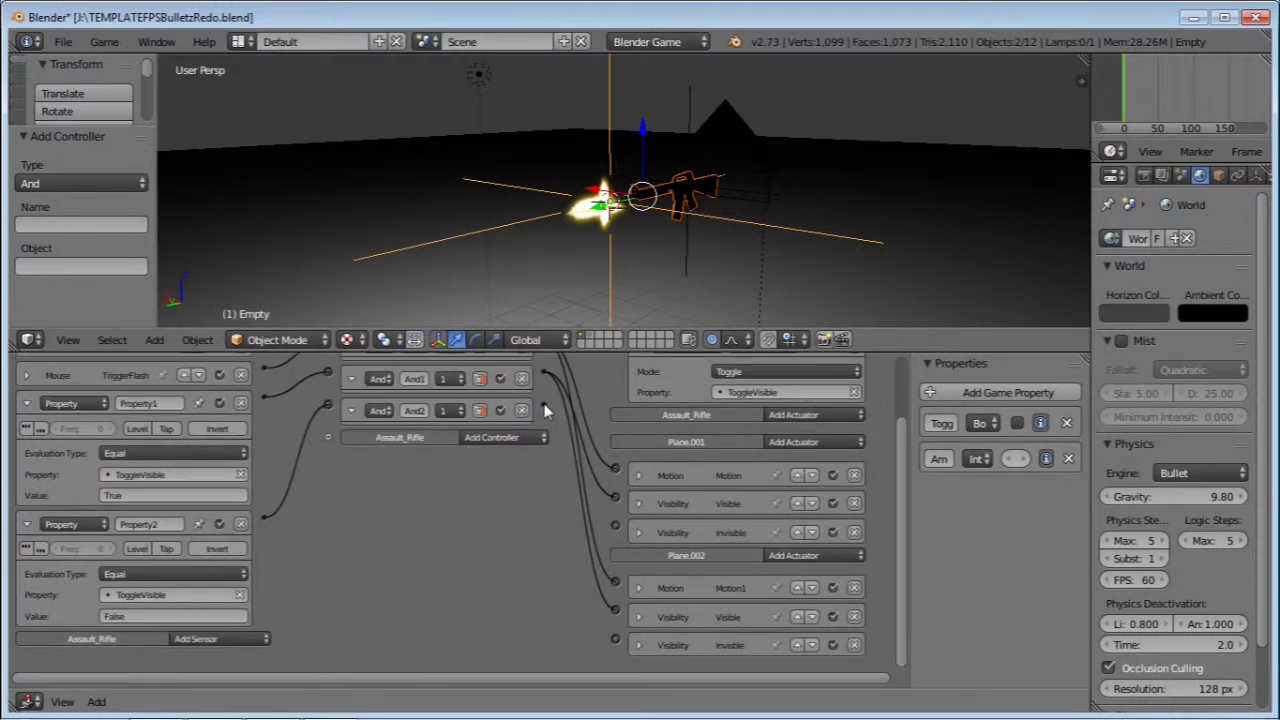
{"action": "left_click_drag", "start_coordinate": [600, 540], "coordinate": [614, 648]}
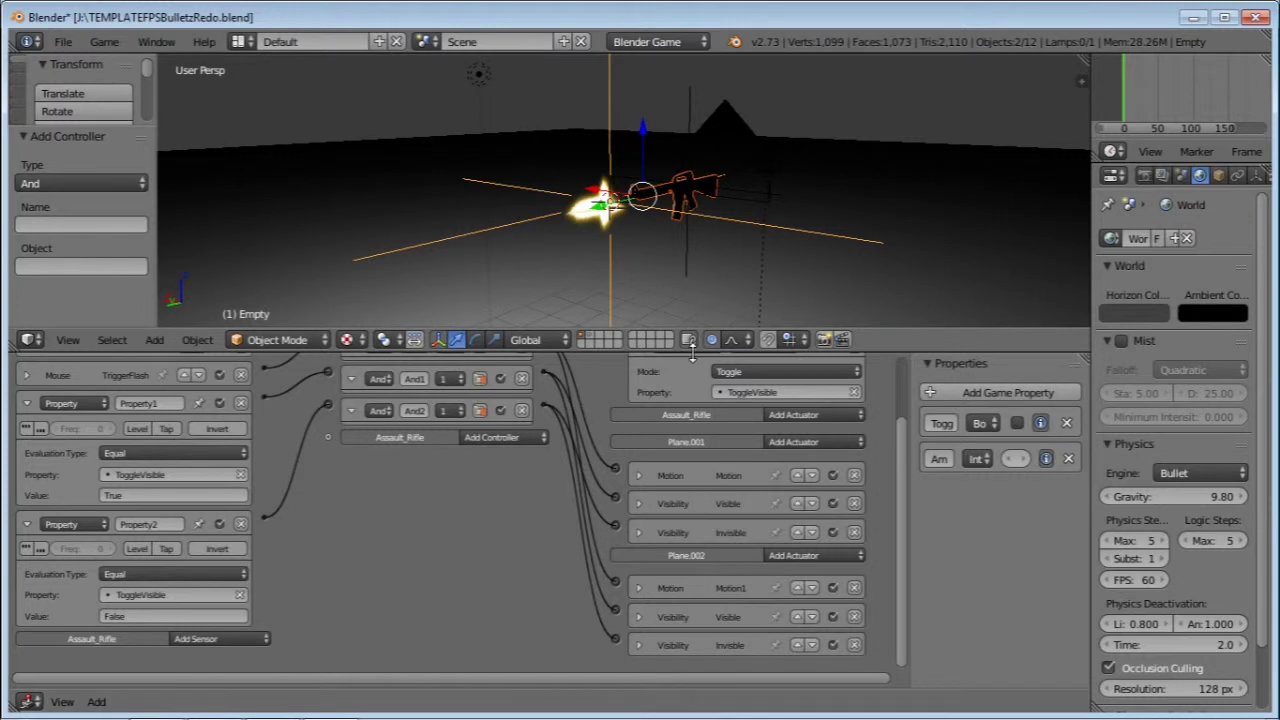
Step: Enlarge the 3D view, run the game and fire the rifle to test the flare's visibility, and return to the enlarged logic editor
{"action": "left_click_drag", "start_coordinate": [697, 340], "coordinate": [713, 565]}
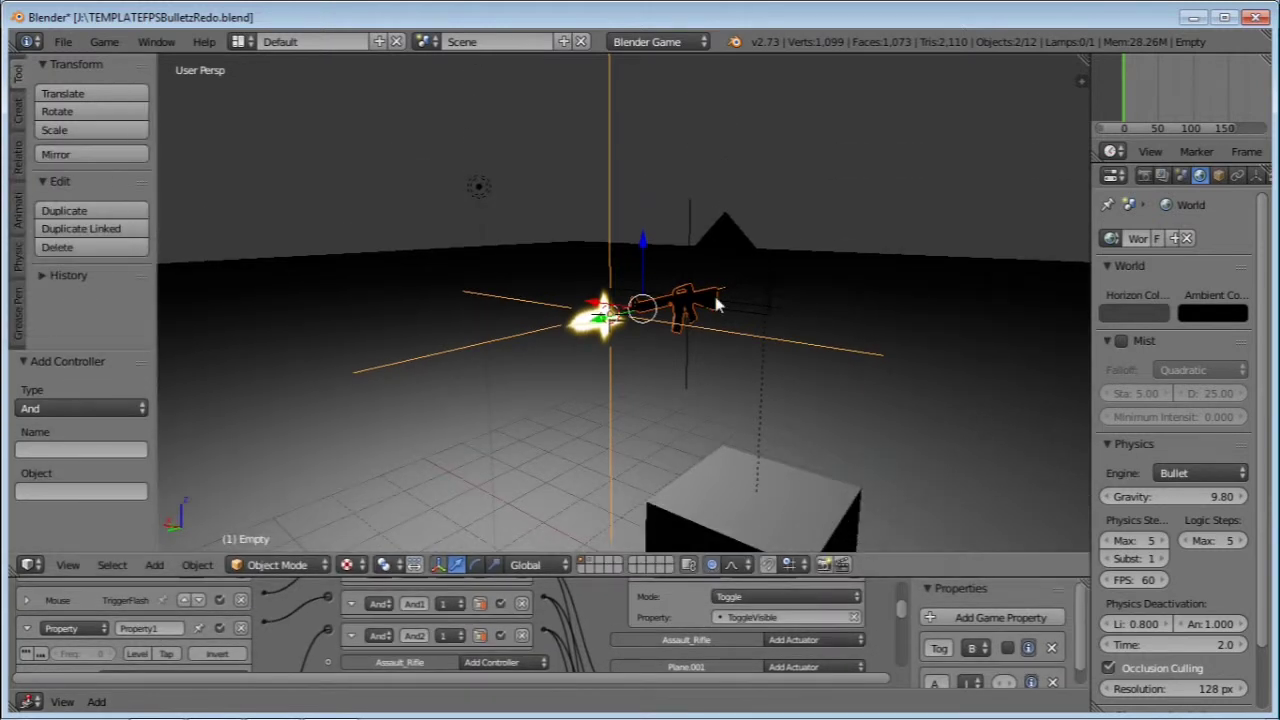
{"action": "key", "text": "p"}
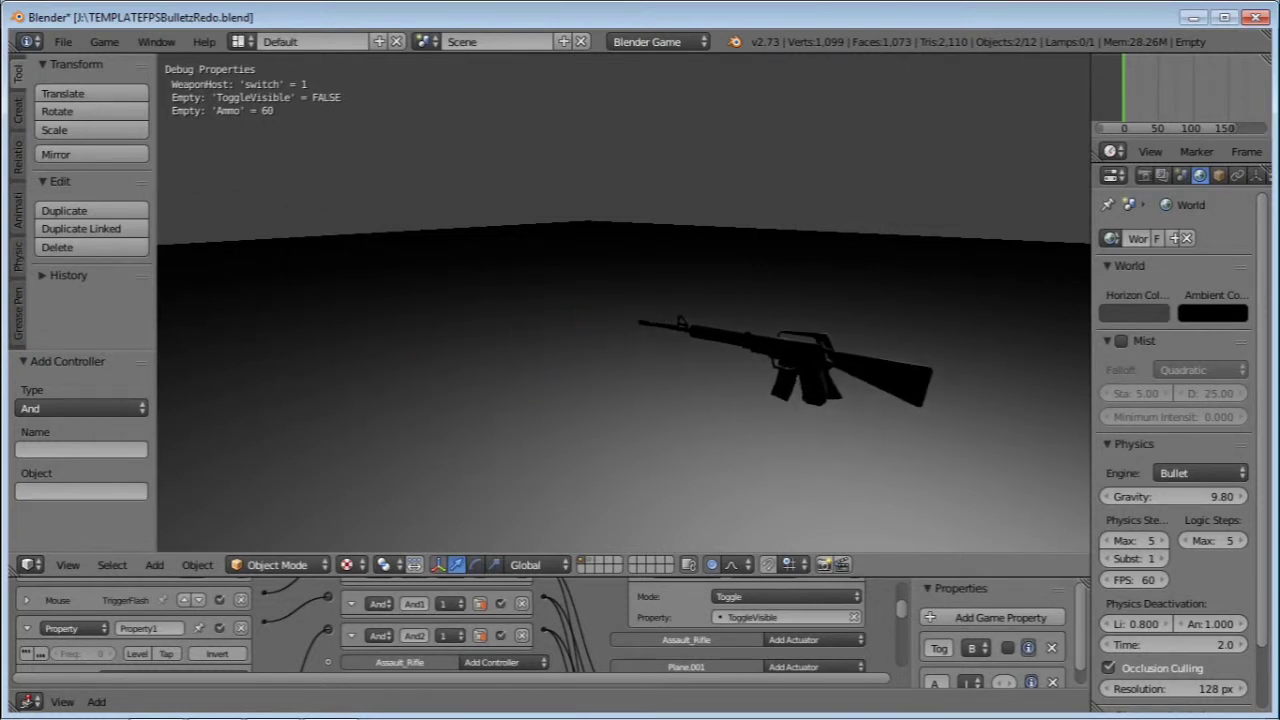
{"action": "left_click", "coordinate": [624, 303]}
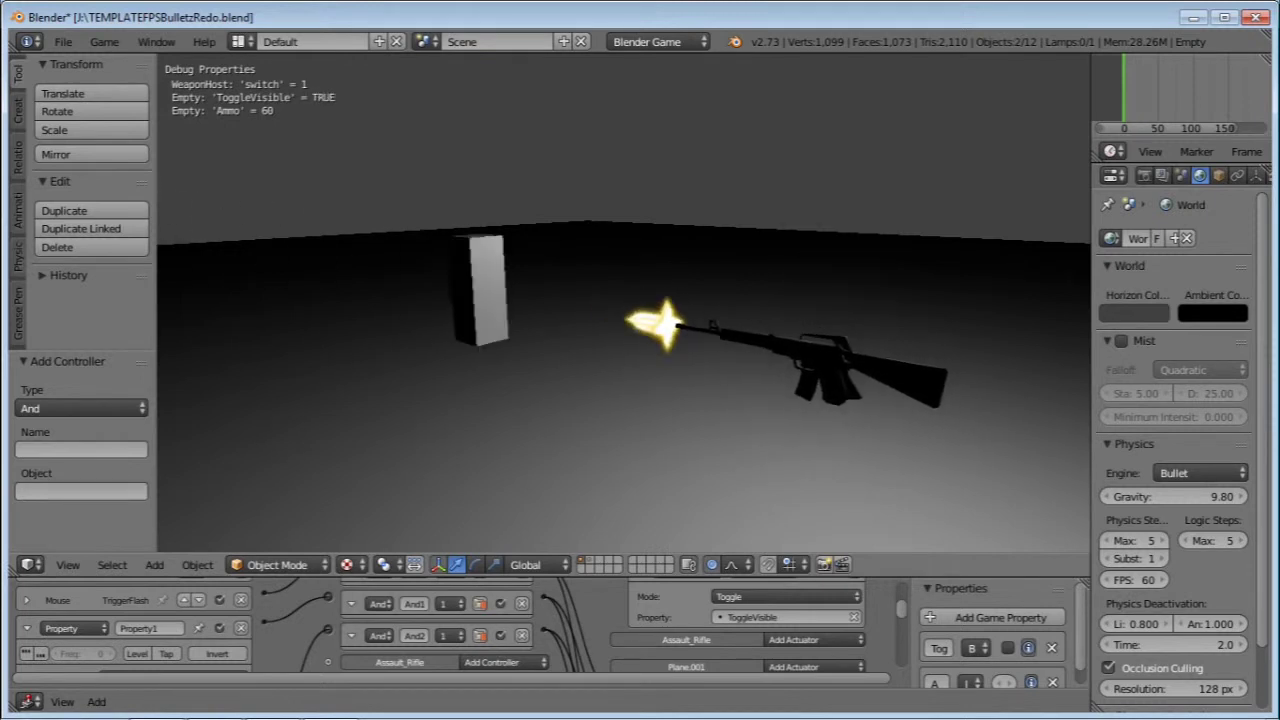
{"action": "key", "text": "Escape"}
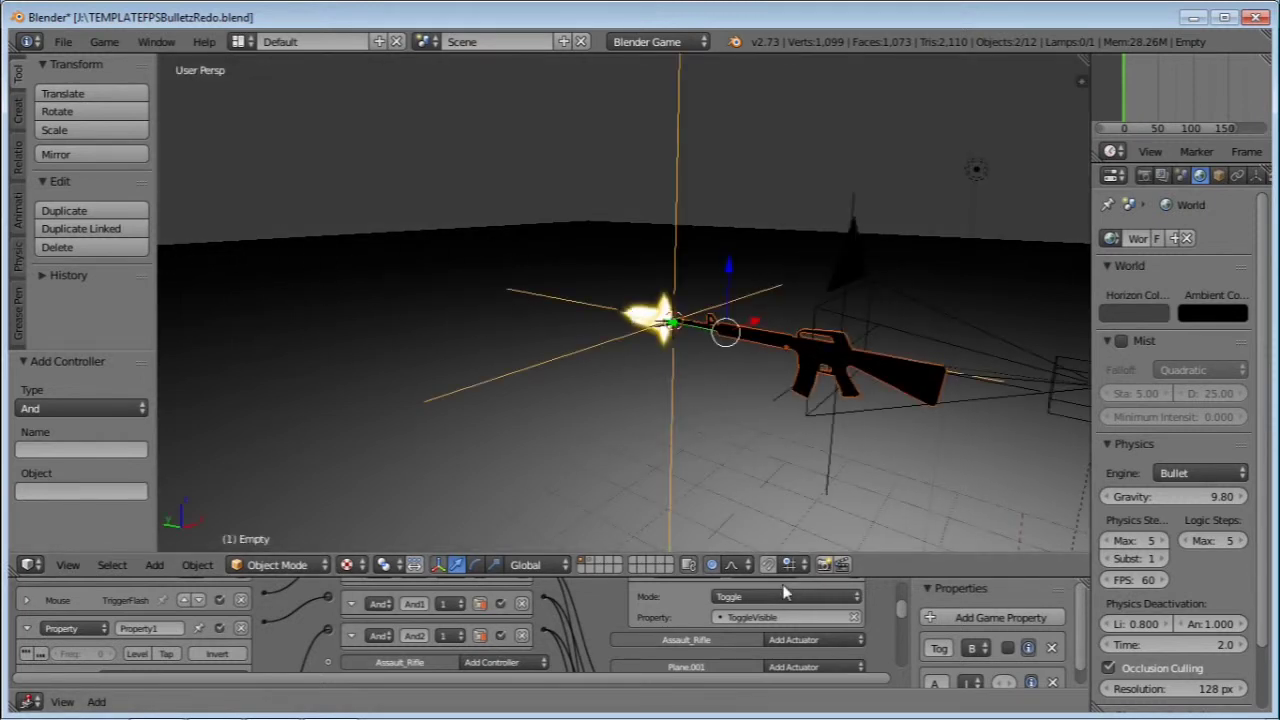
{"action": "left_click_drag", "start_coordinate": [784, 557], "coordinate": [712, 300]}
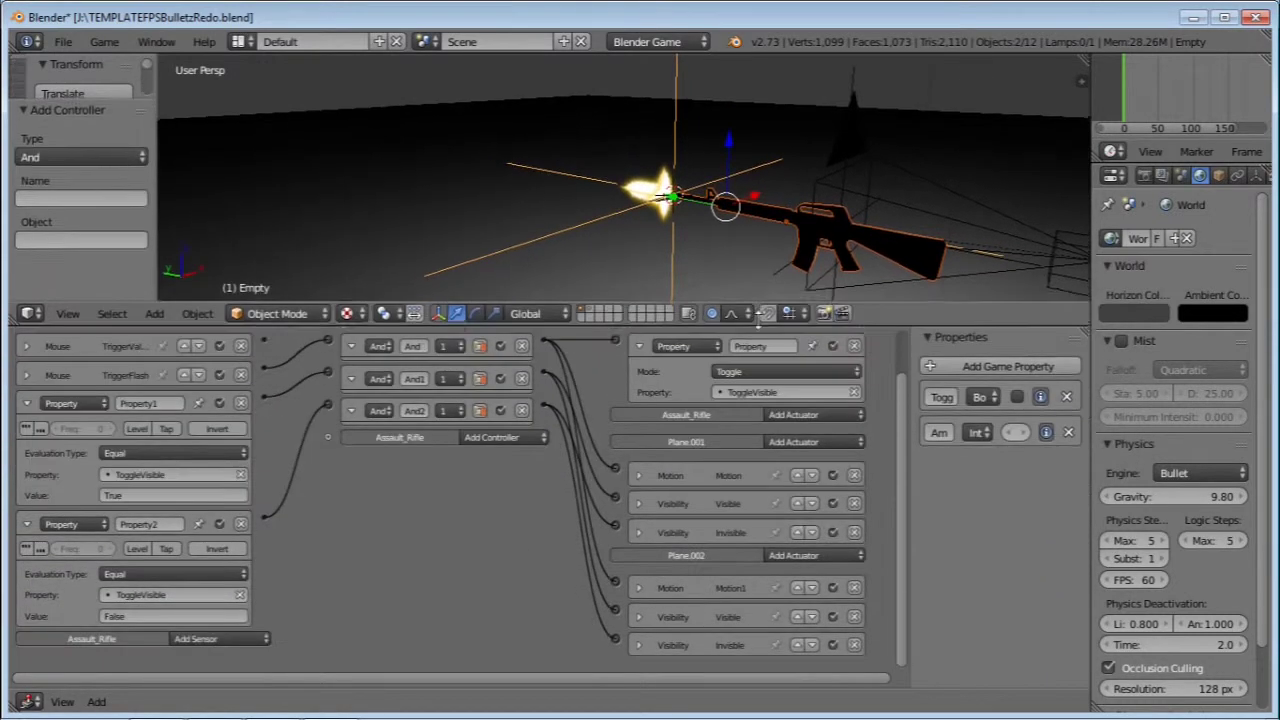